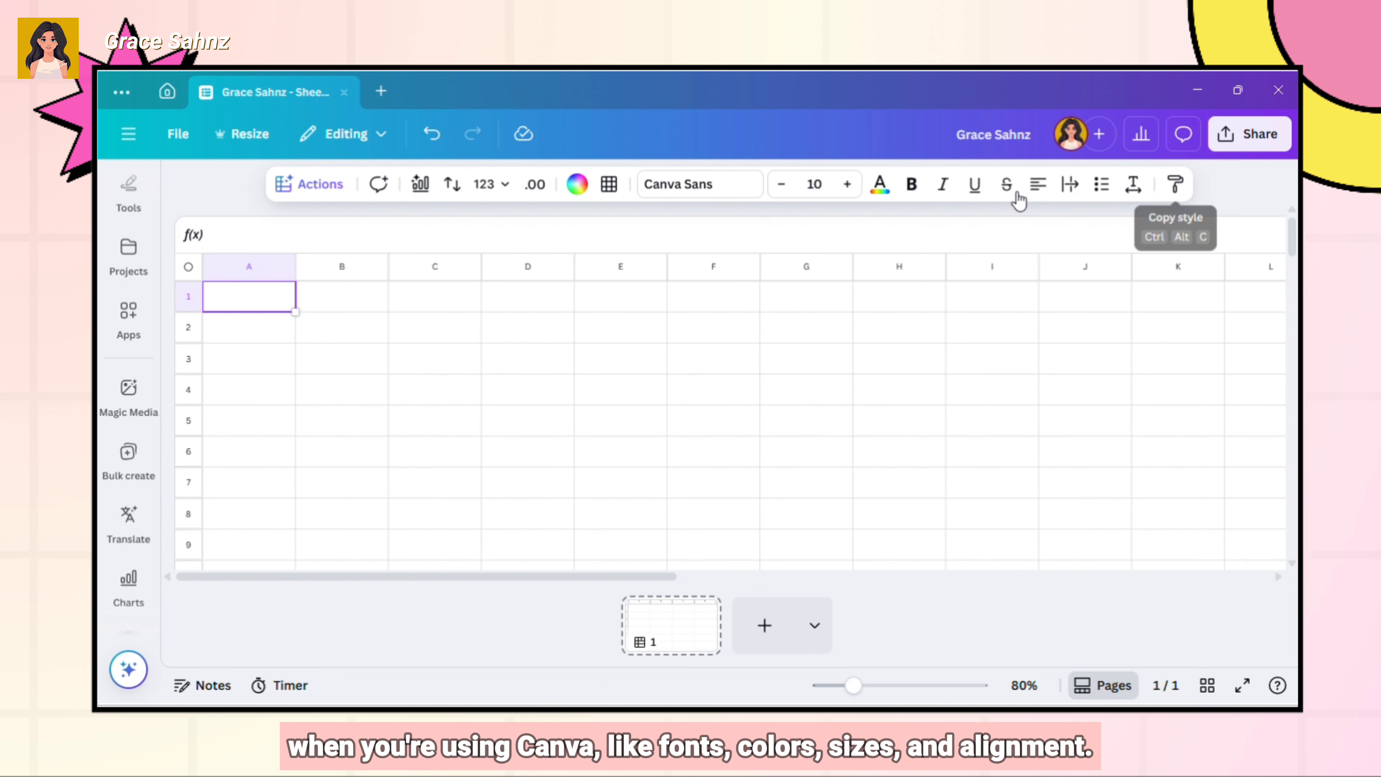
- Browse the sheet templates and add the Sales Territory Sheet template as a new page
scroll(149, 403, "up", 4)
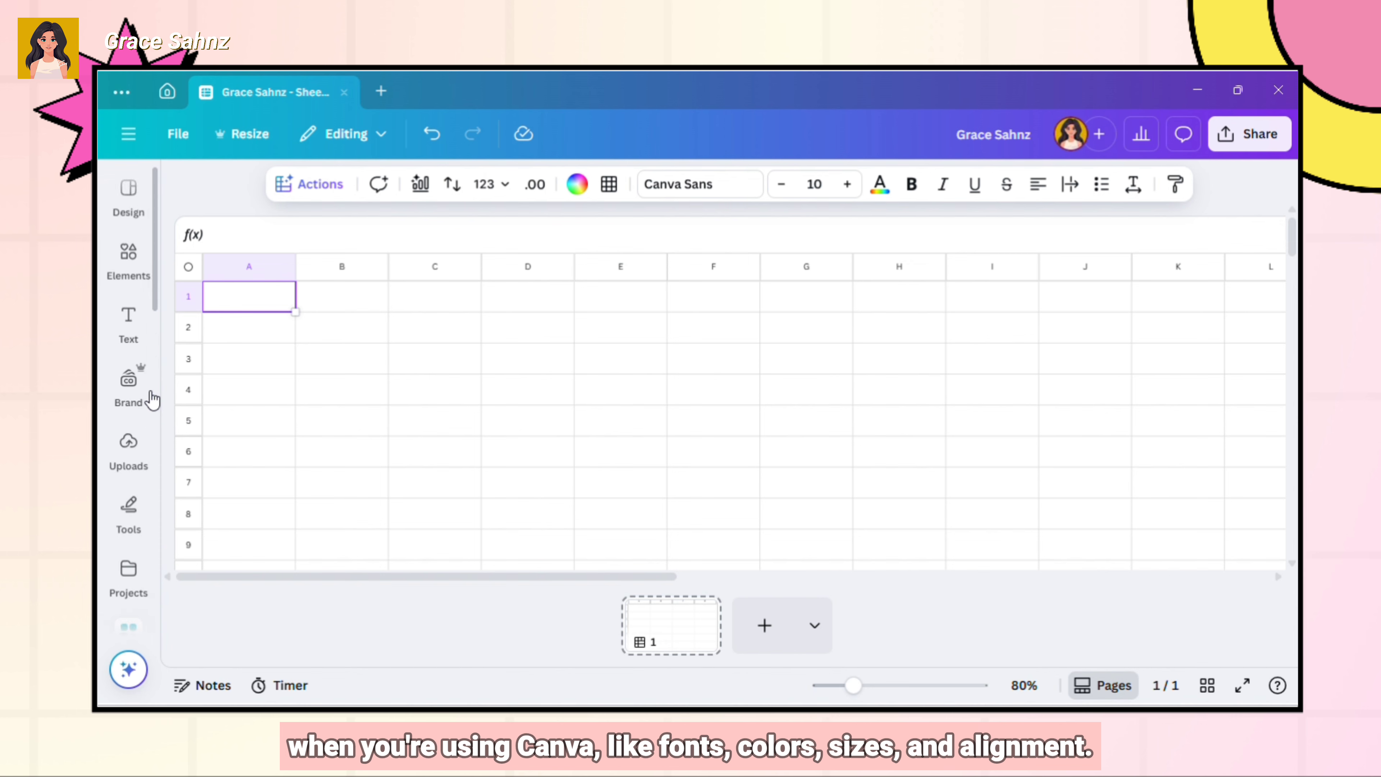
left_click(136, 204)
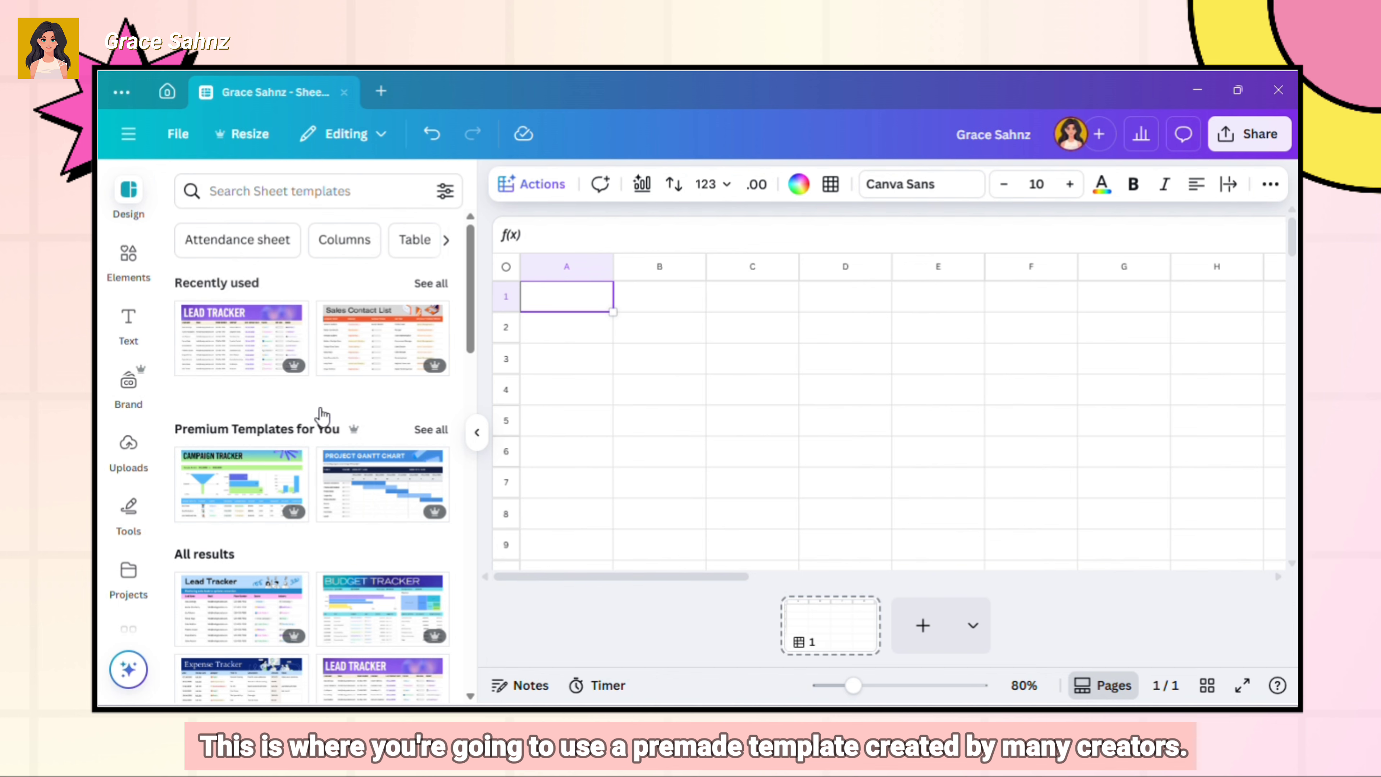
scroll(356, 468, "down", 6)
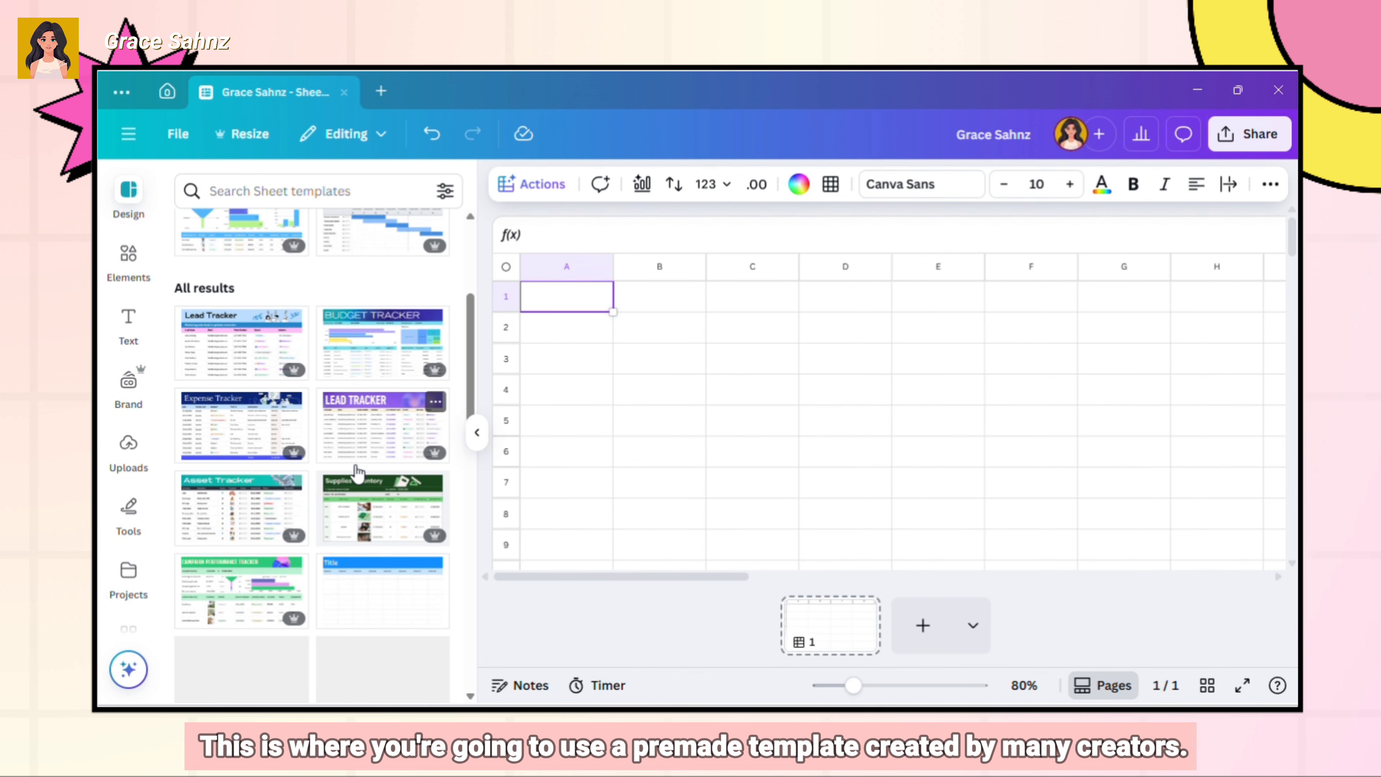
scroll(356, 470, "down", 4)
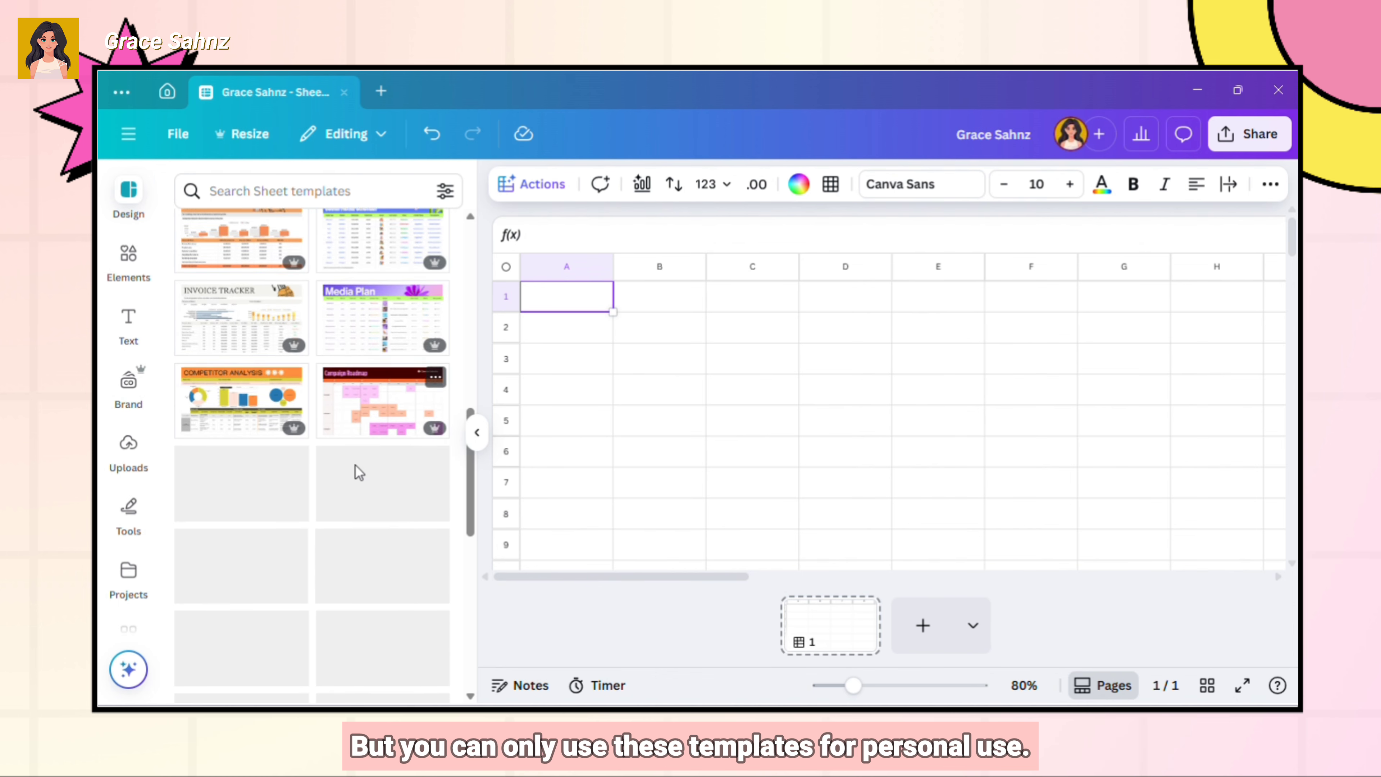
scroll(359, 472, "down", 2)
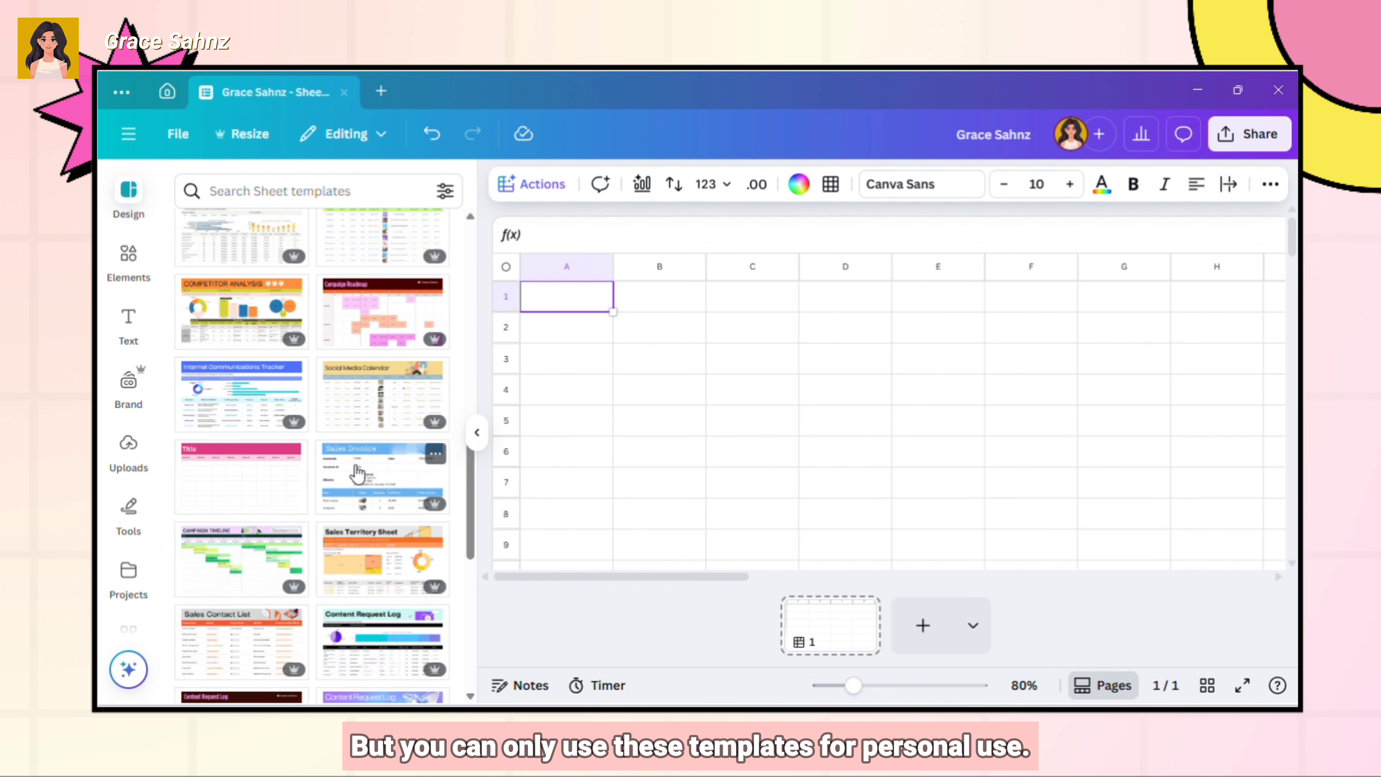
scroll(357, 472, "down", 1)
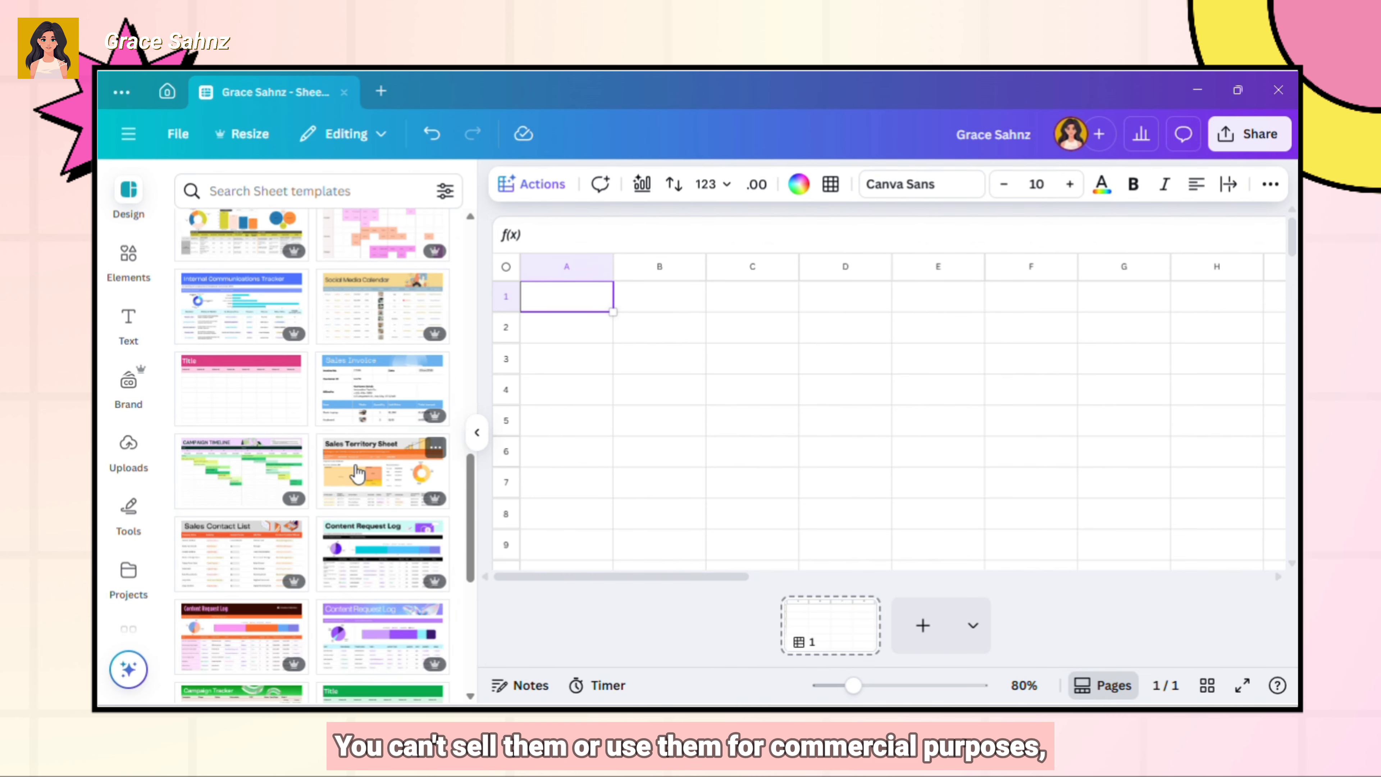
left_click(355, 465)
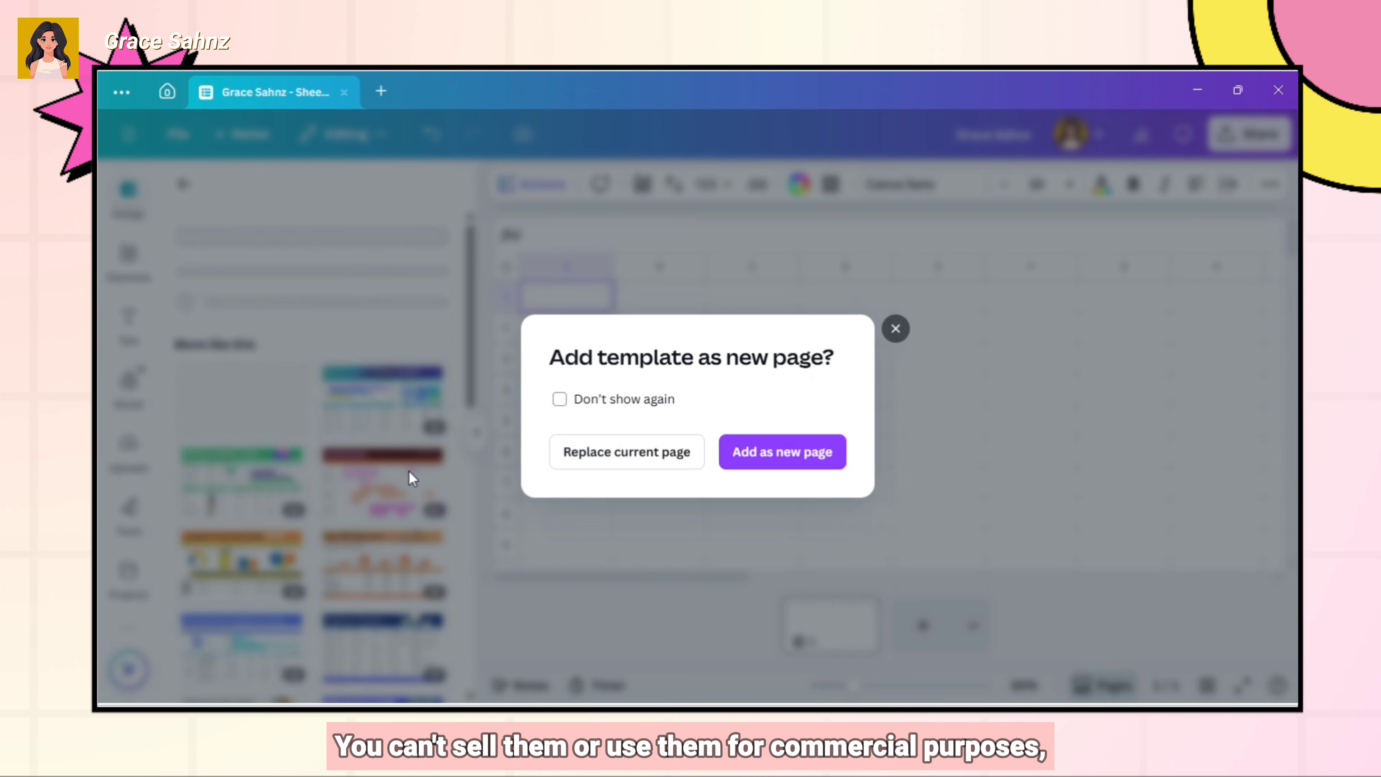
left_click(774, 462)
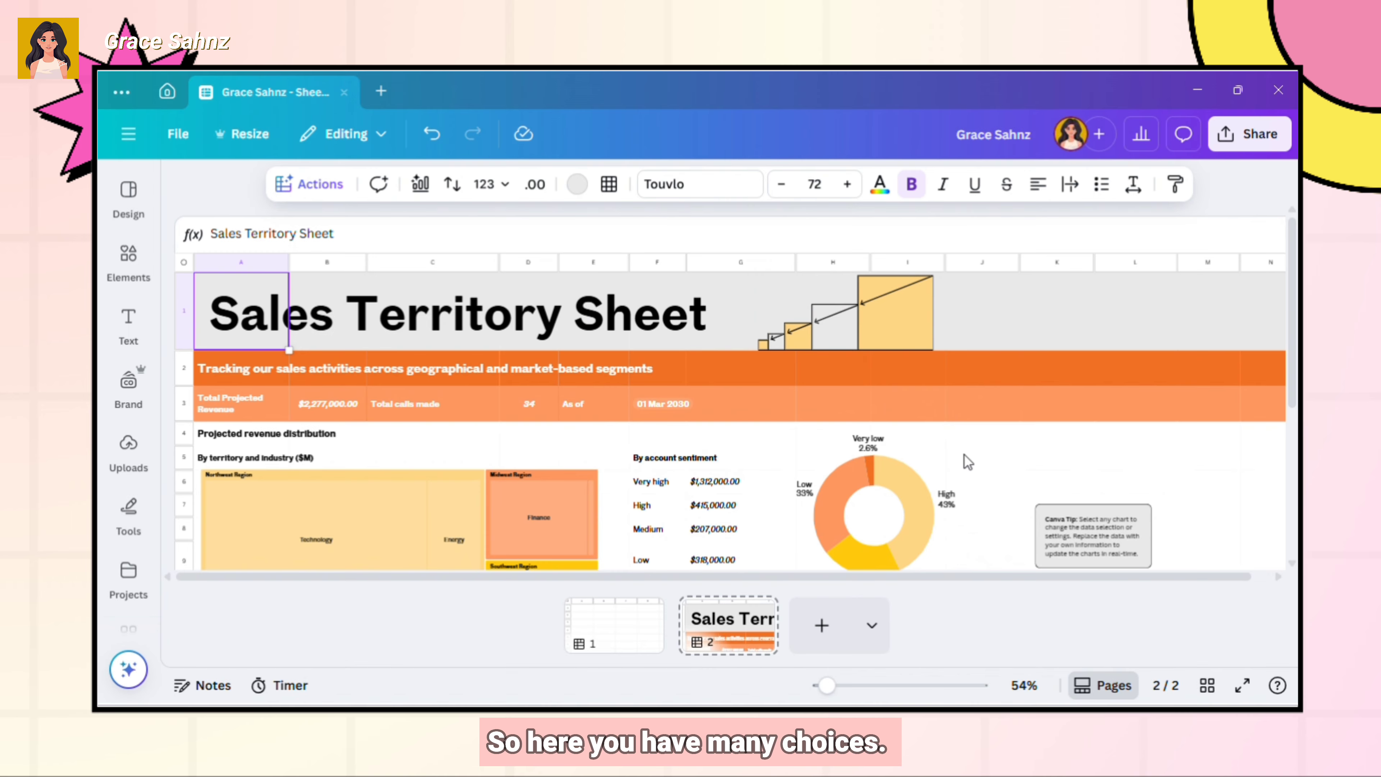
- Look over the Sales Territory Sheet page and delete it from the design
scroll(963, 454, "down", 5)
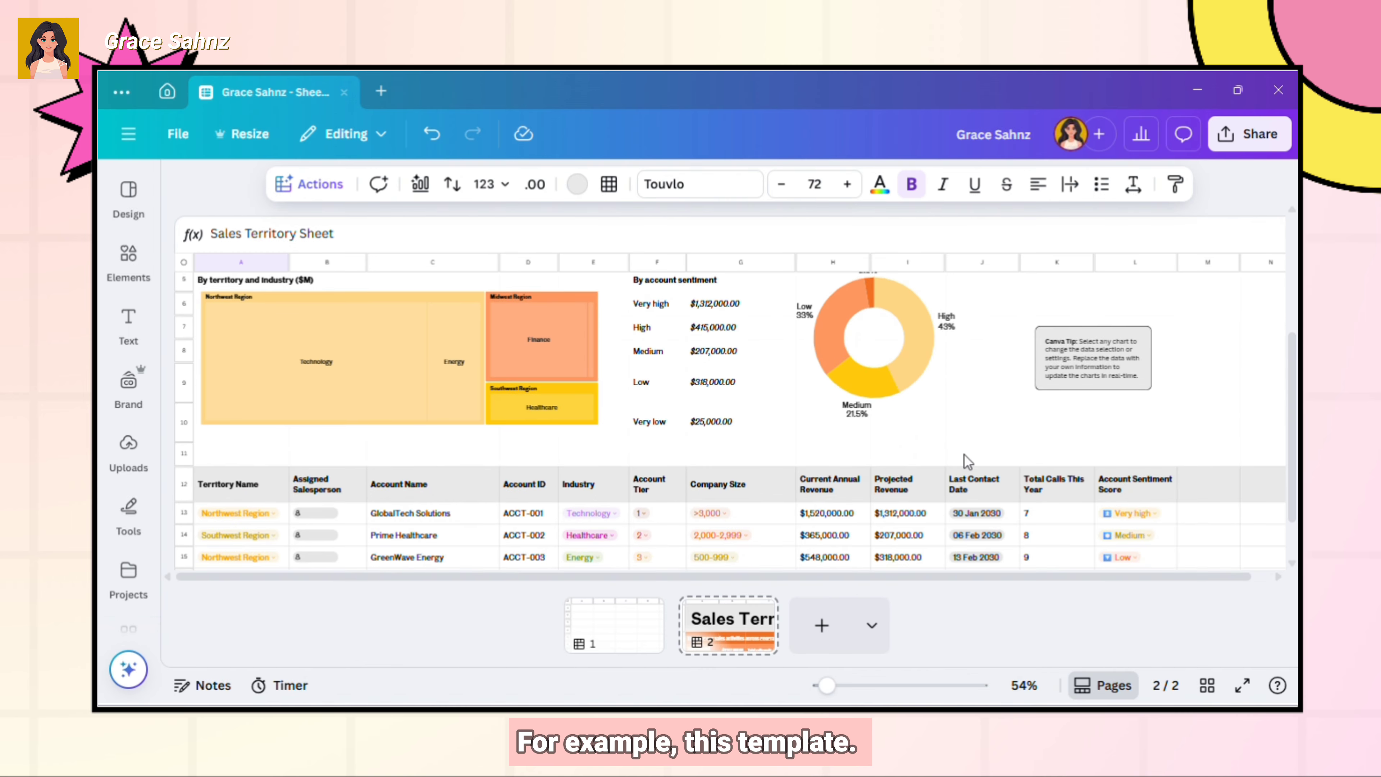
scroll(964, 454, "down", 3)
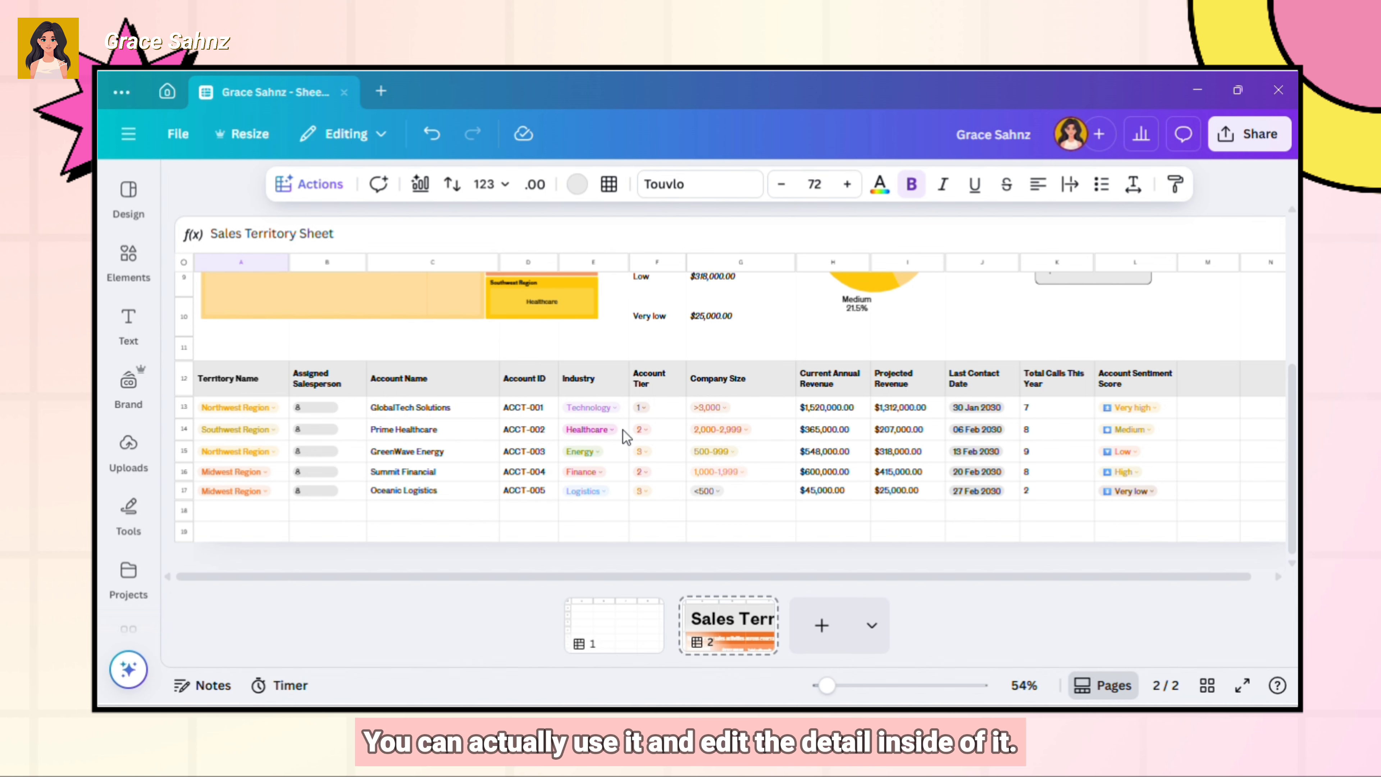
scroll(1038, 456, "up", 8)
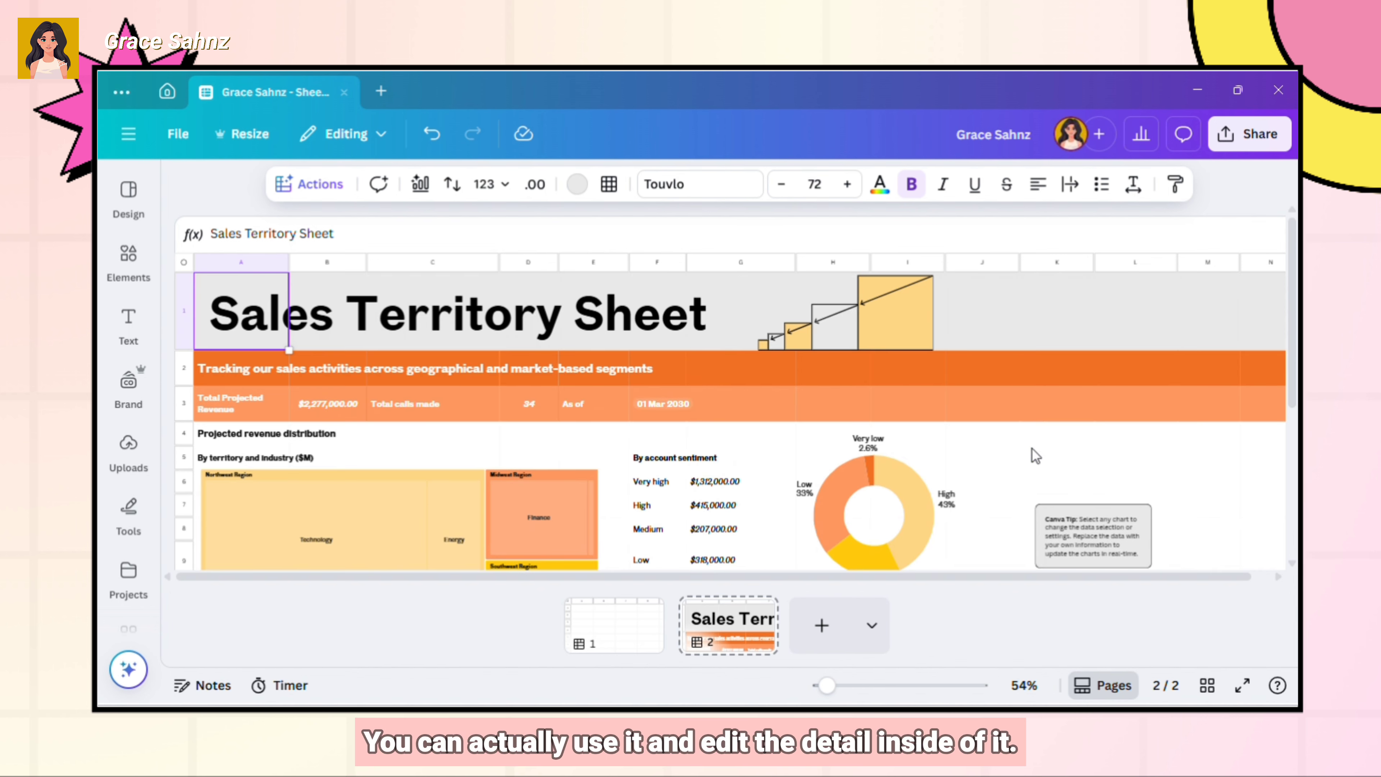
scroll(874, 524, "down", 3)
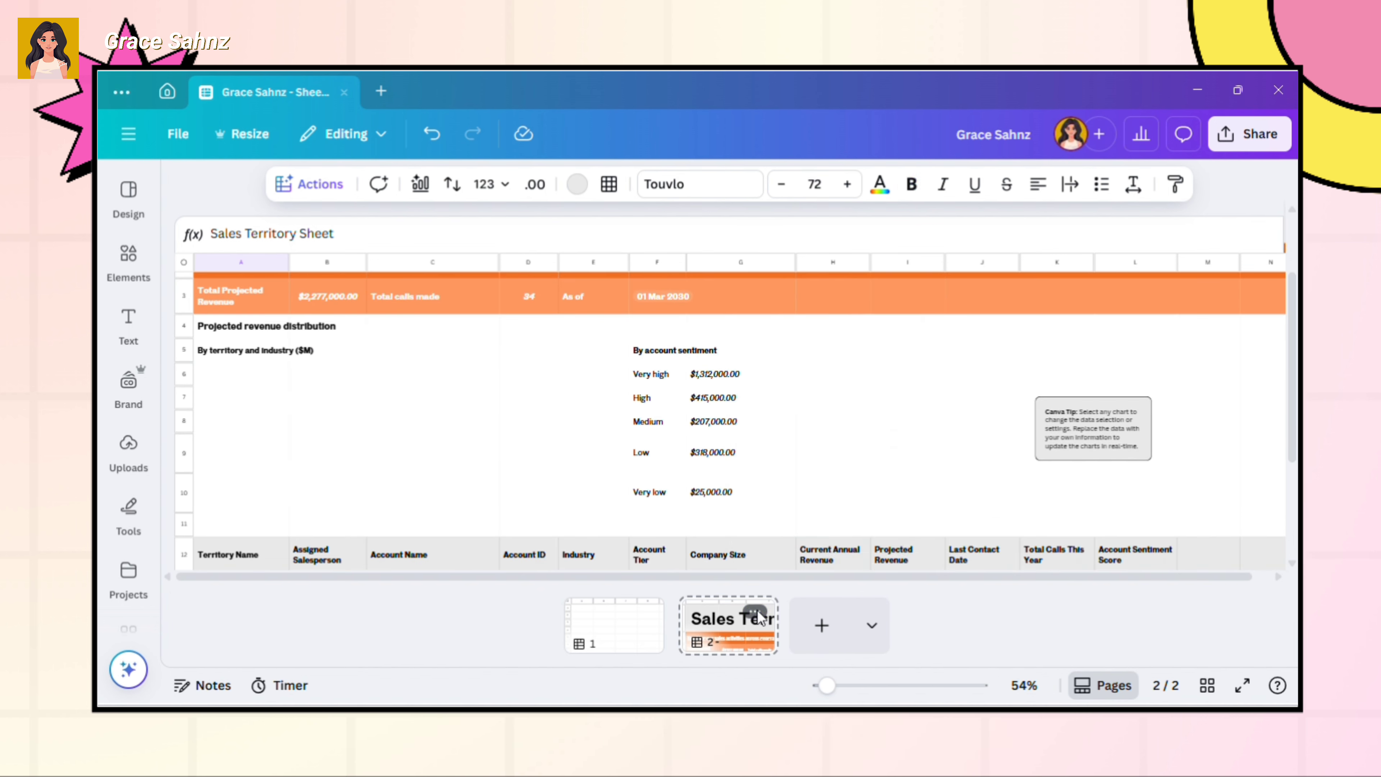
left_click(755, 611)
left_click(824, 359)
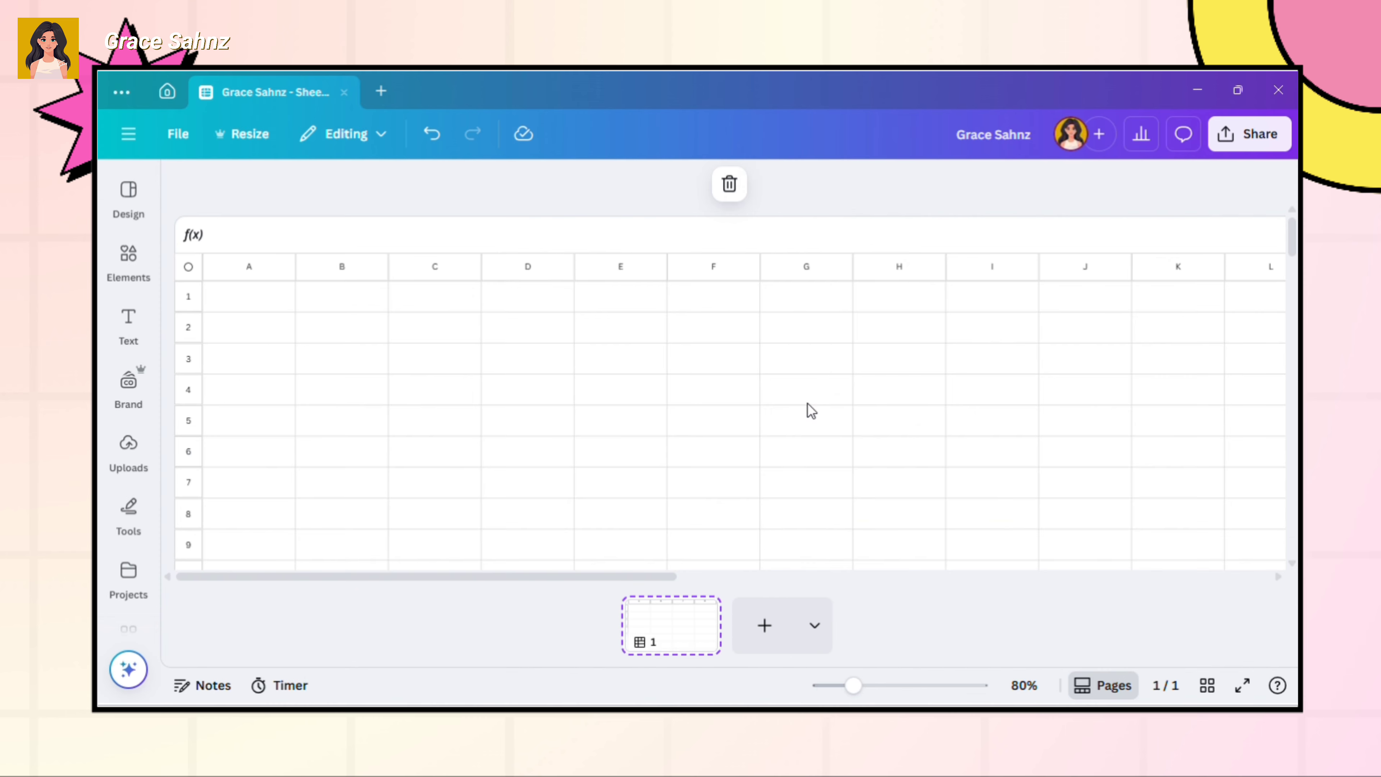
- Look through the available elements, text styles, Brand Kit and uploaded images
left_click(128, 277)
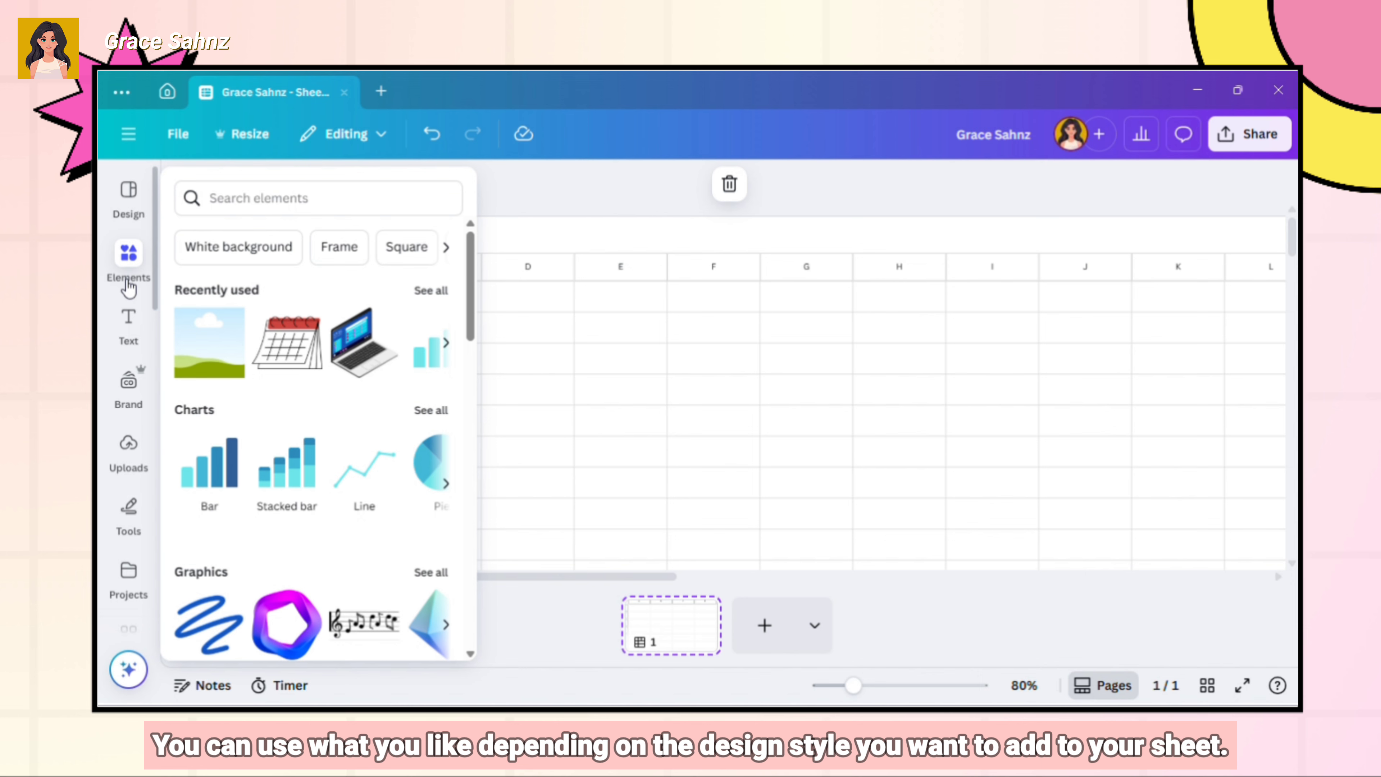
left_click(129, 324)
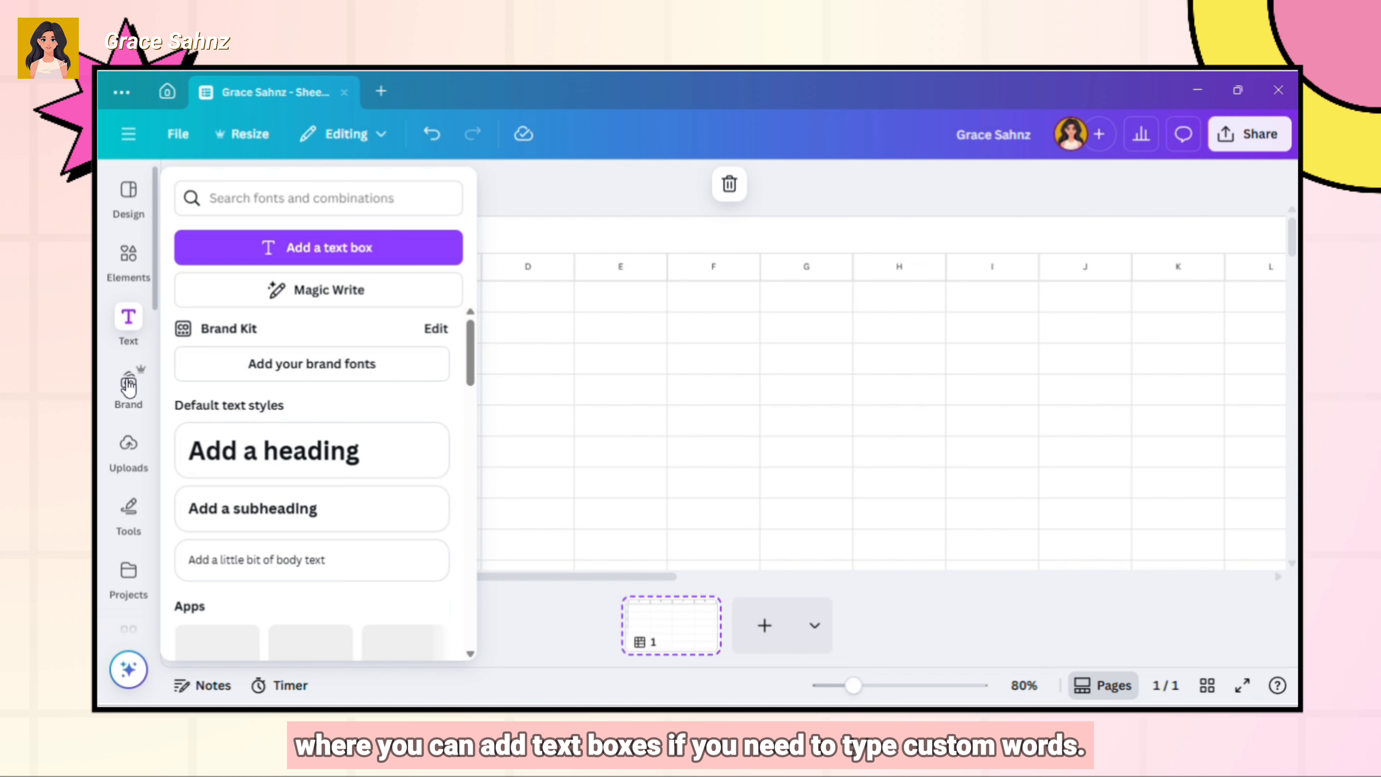
left_click(129, 386)
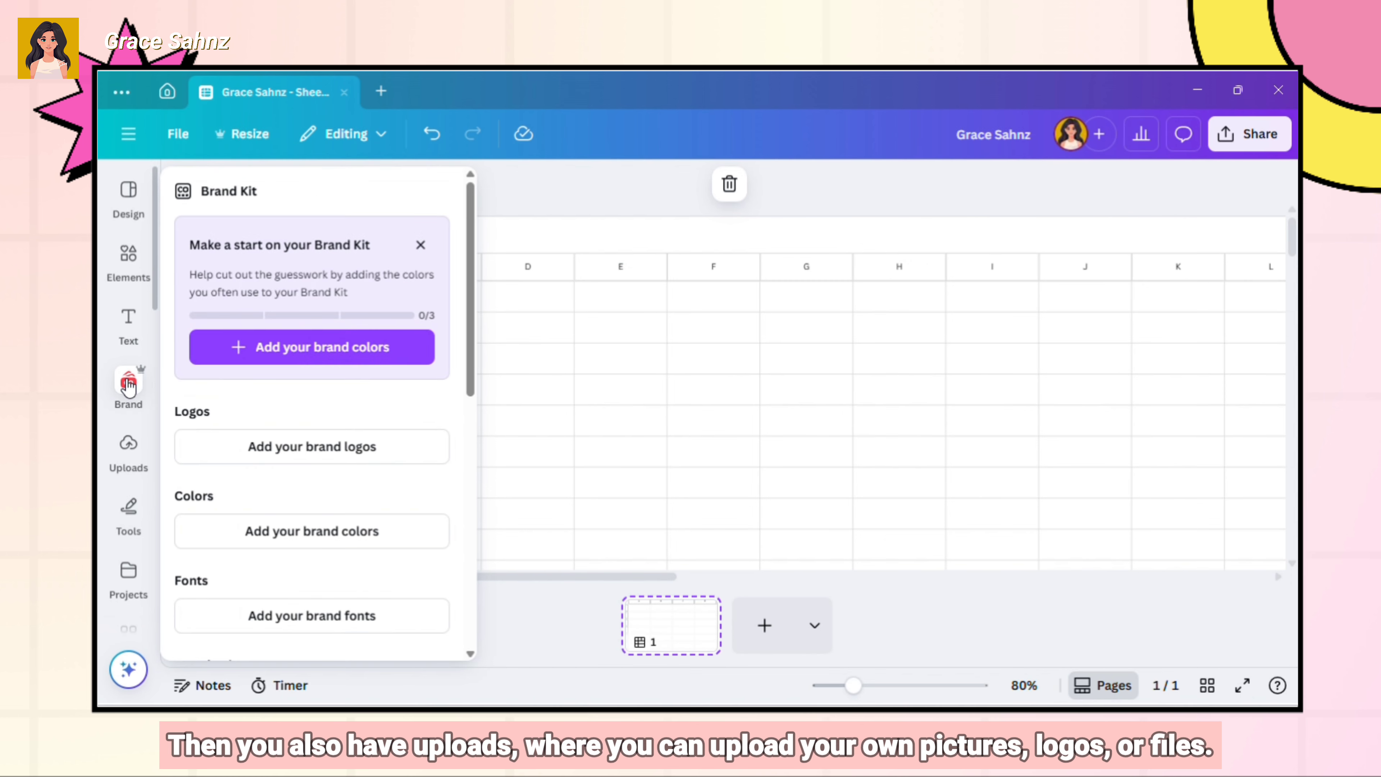
left_click(129, 454)
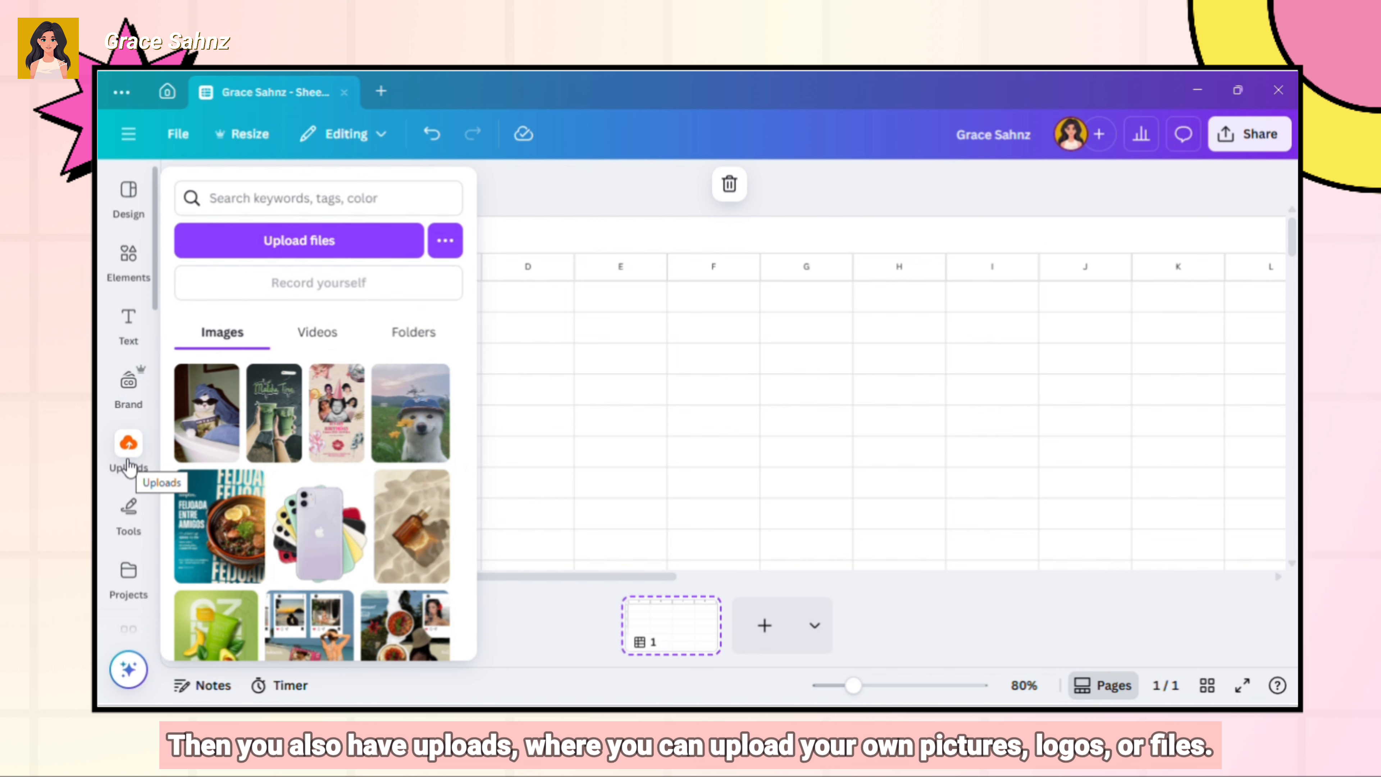
left_click(128, 463)
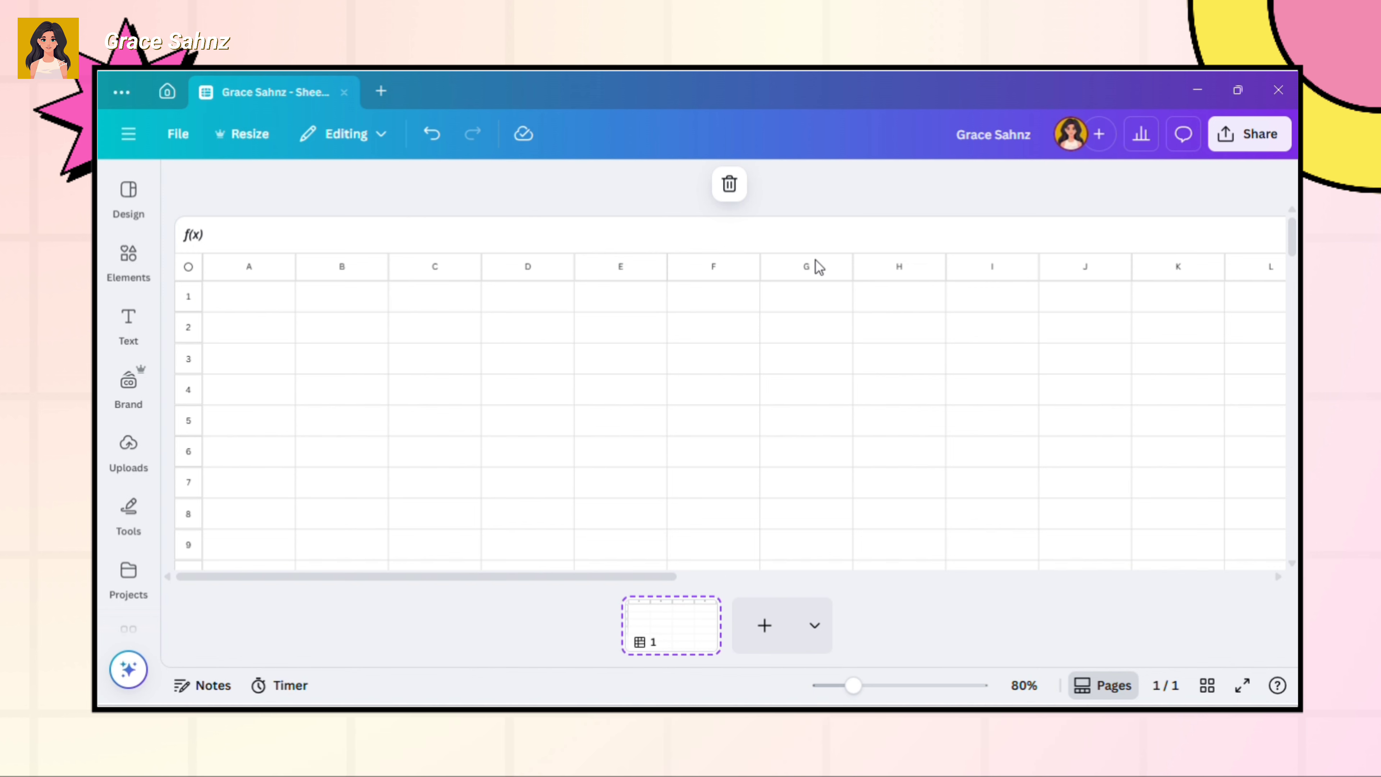
- Insert new columns at the boundary between columns A and B of the blank sheet
left_click(245, 317)
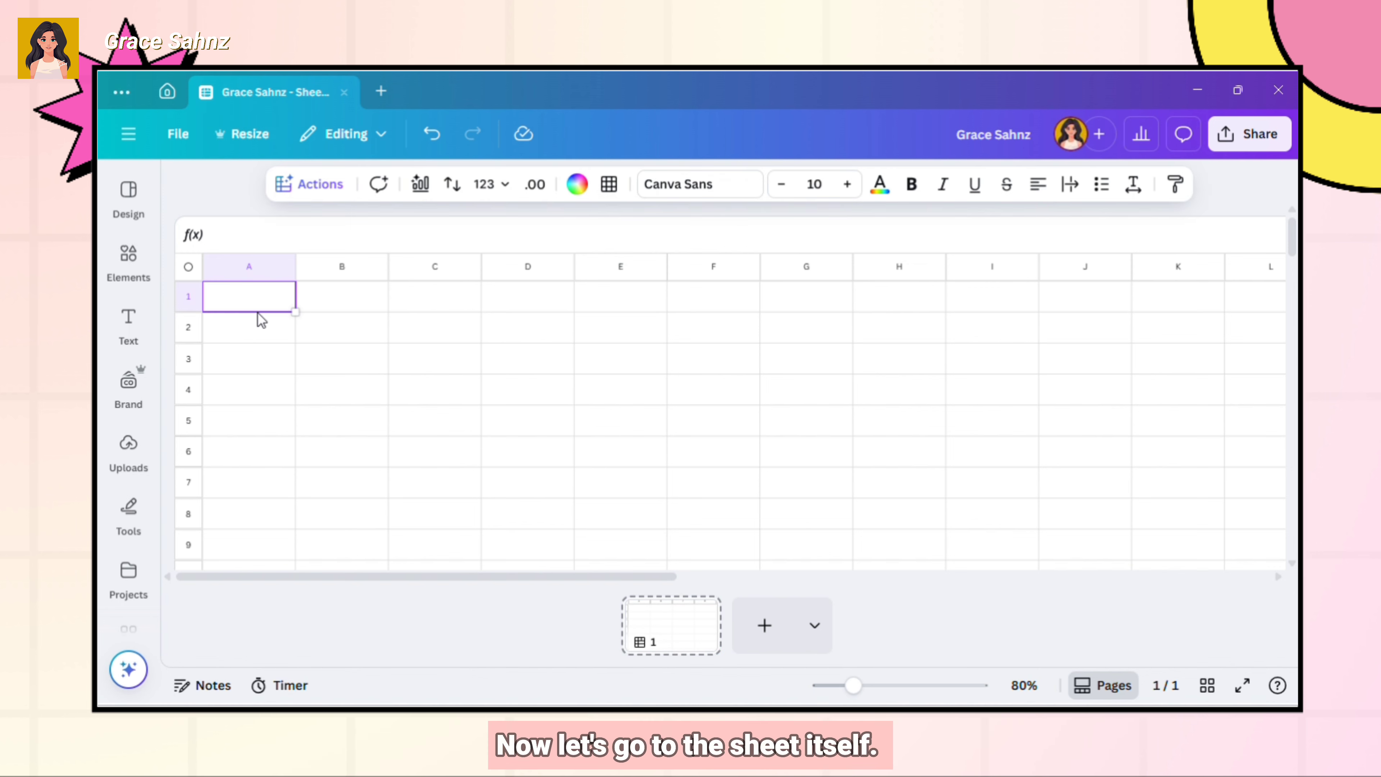
mouse_move(295, 260)
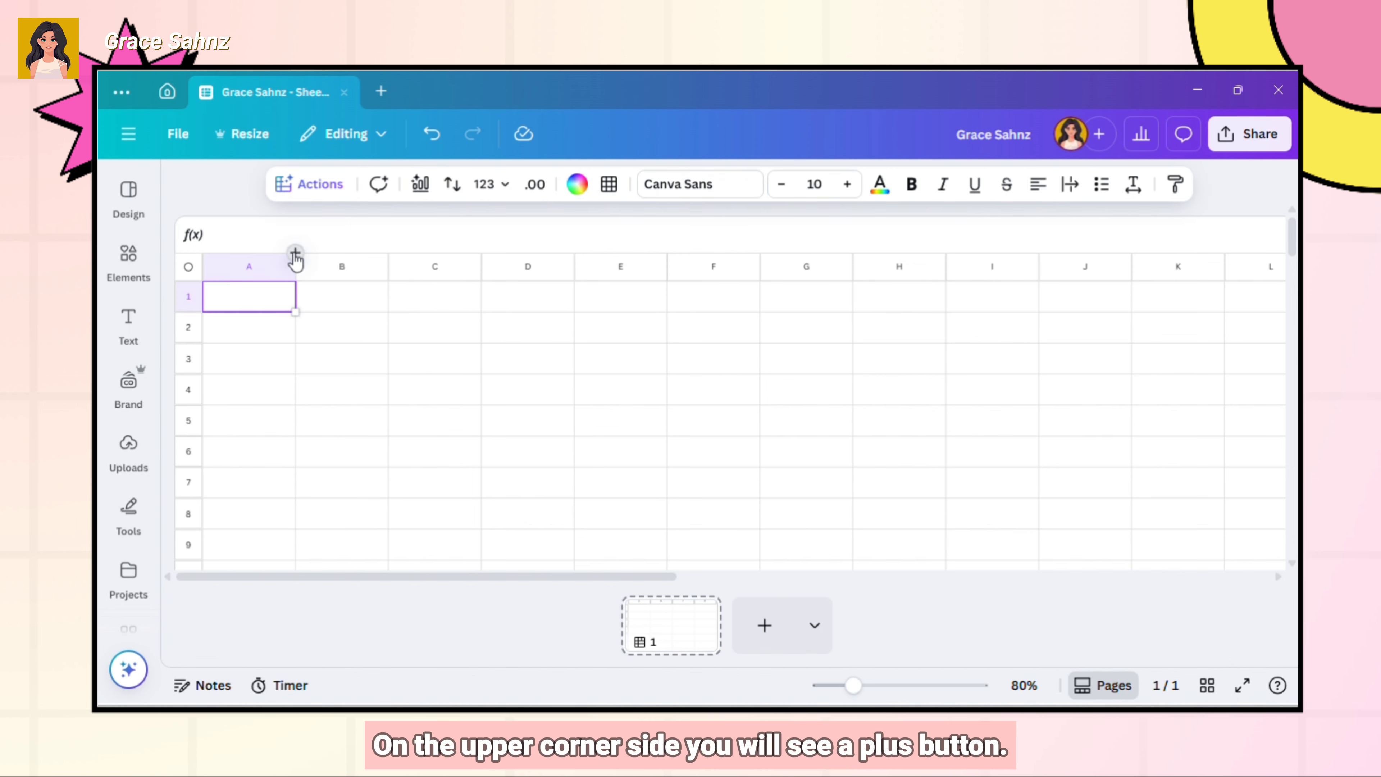
left_click(326, 287)
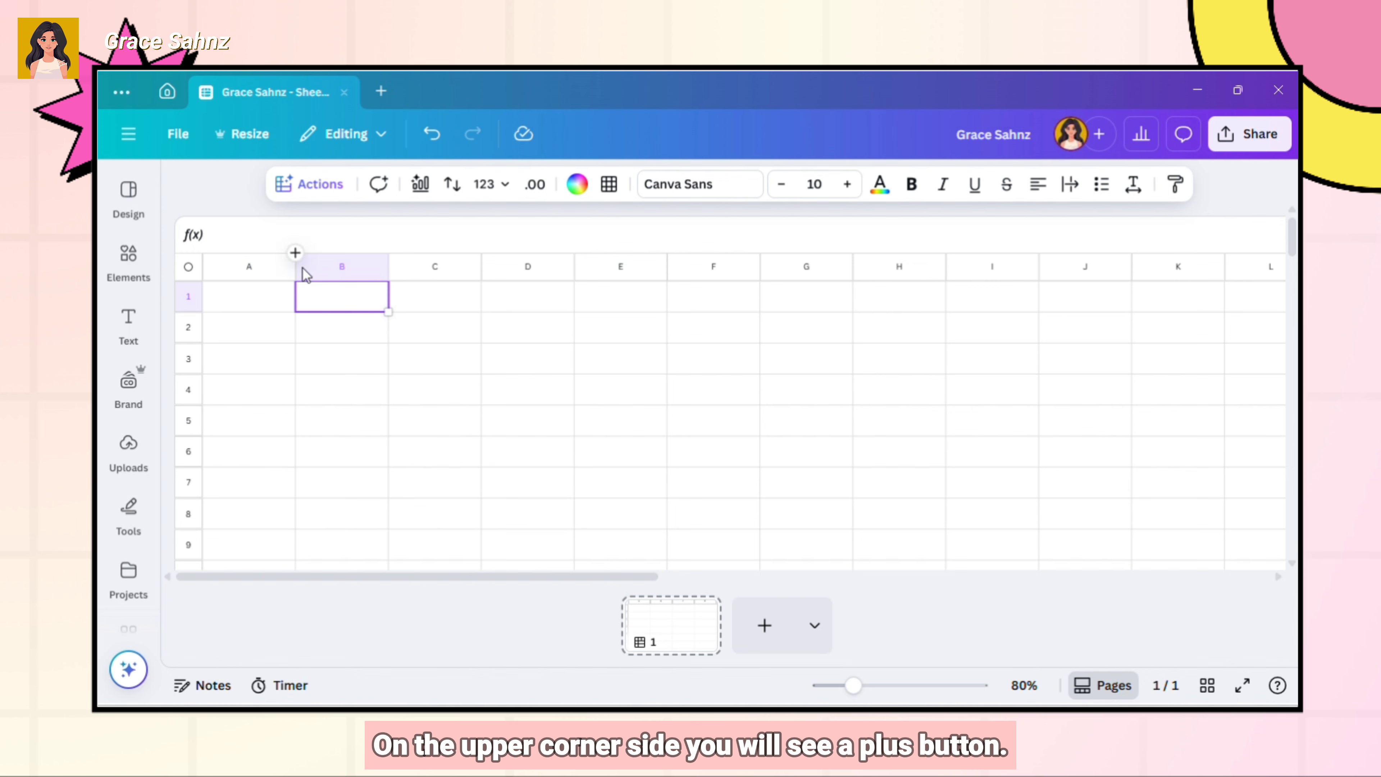
left_click(294, 254)
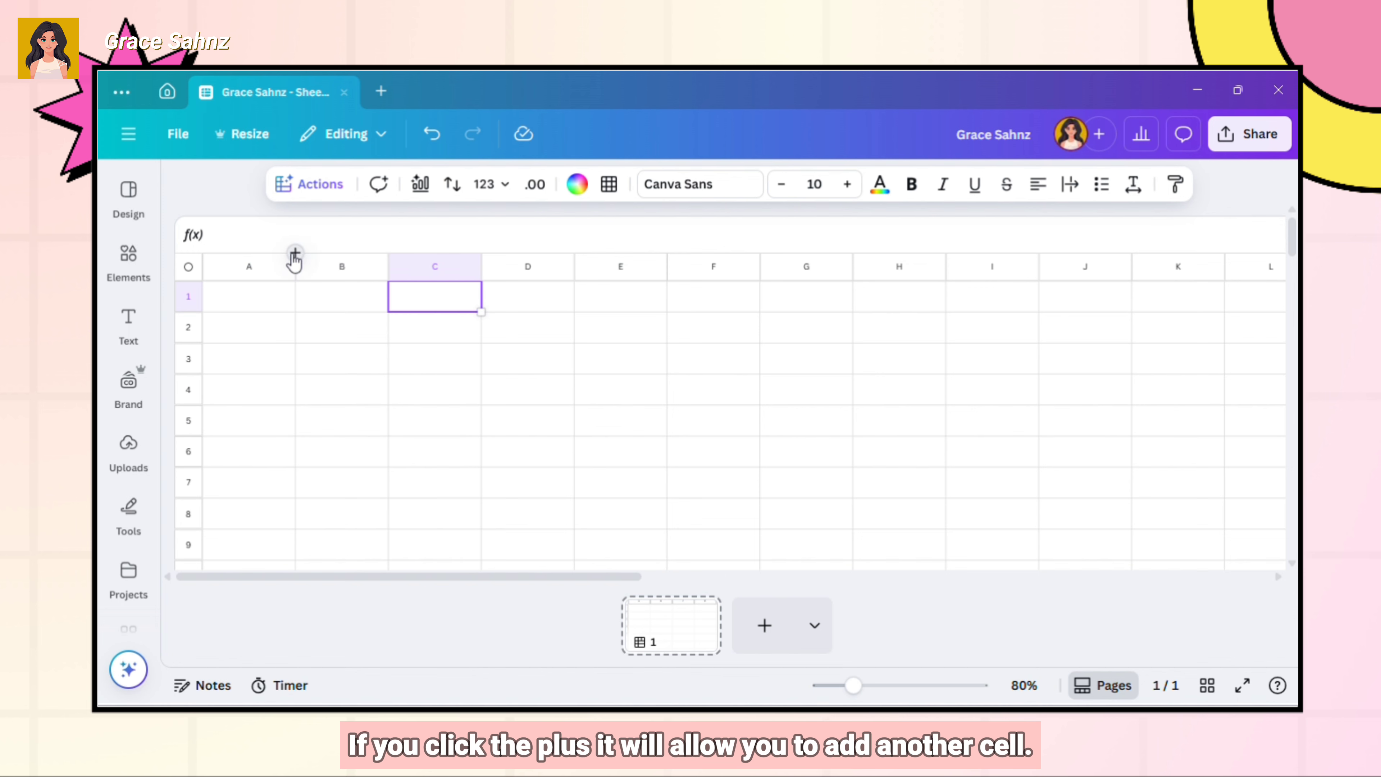
left_click(294, 253)
- Examine the options for adding, deleting, sorting and freezing columns, and the insertion control above row 1
right_click(294, 260)
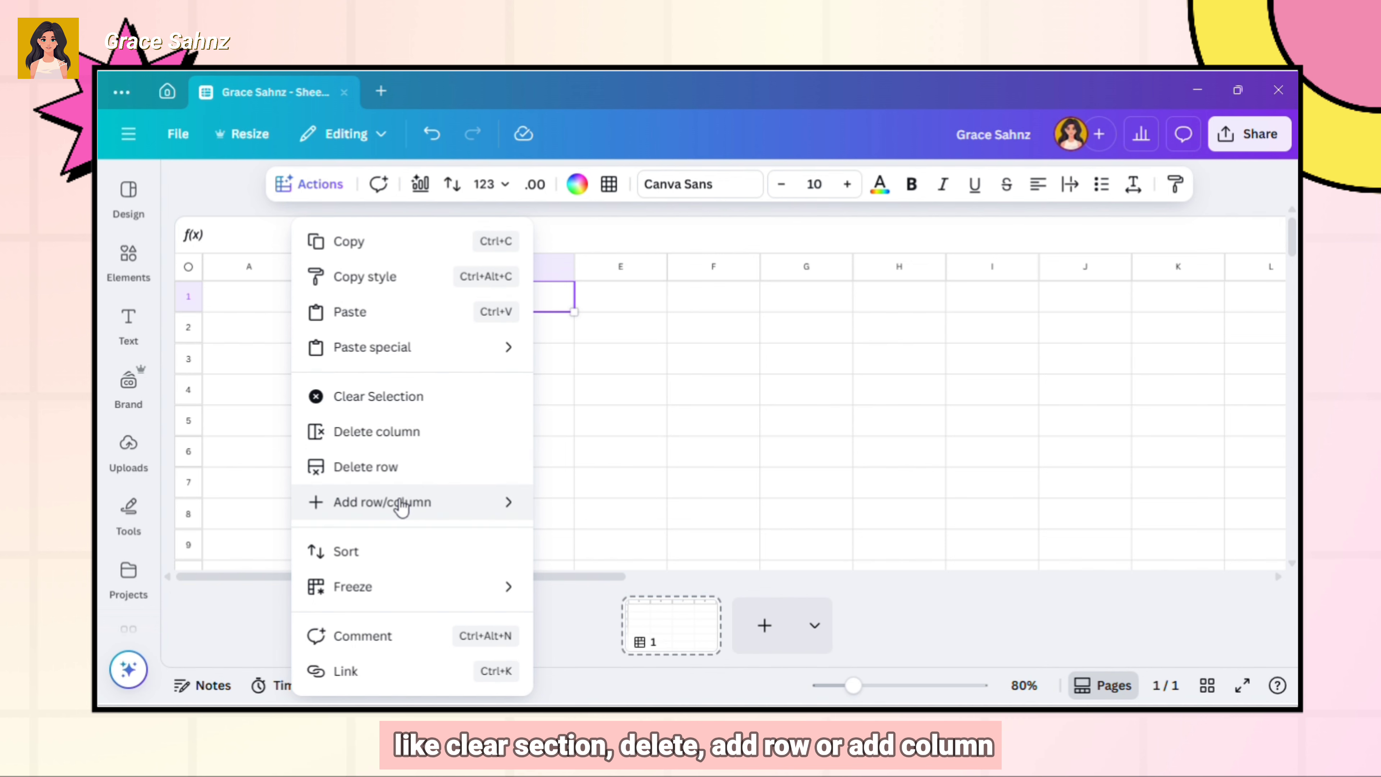
mouse_move(401, 508)
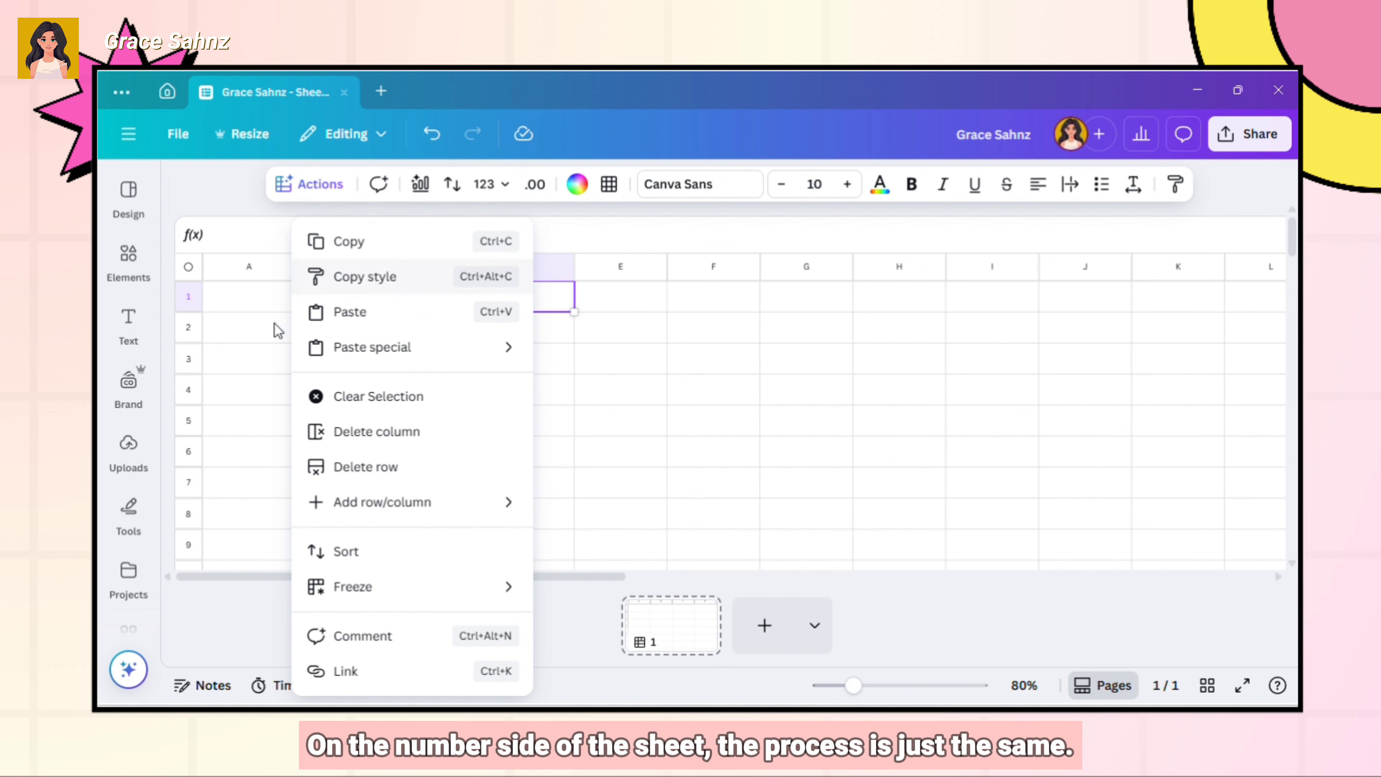
left_click(203, 284)
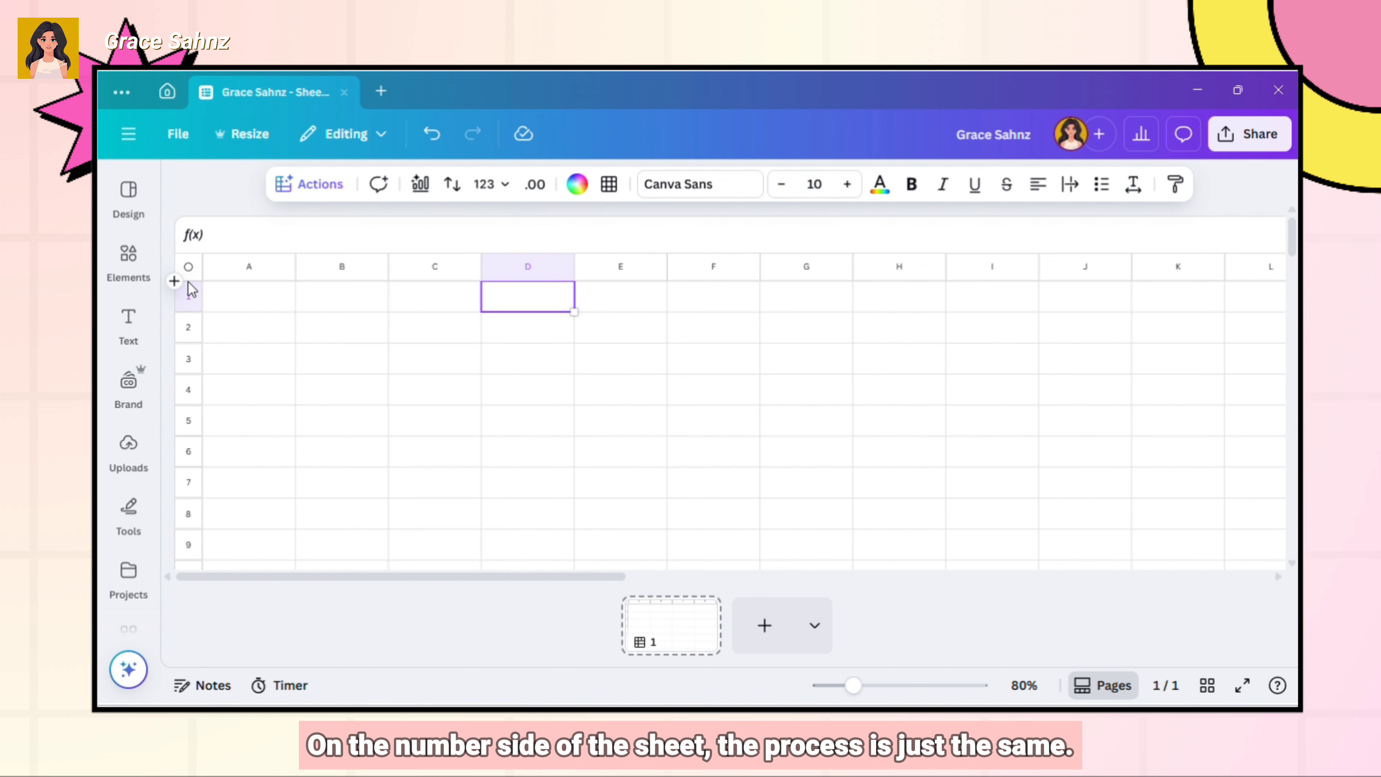
left_click(243, 322)
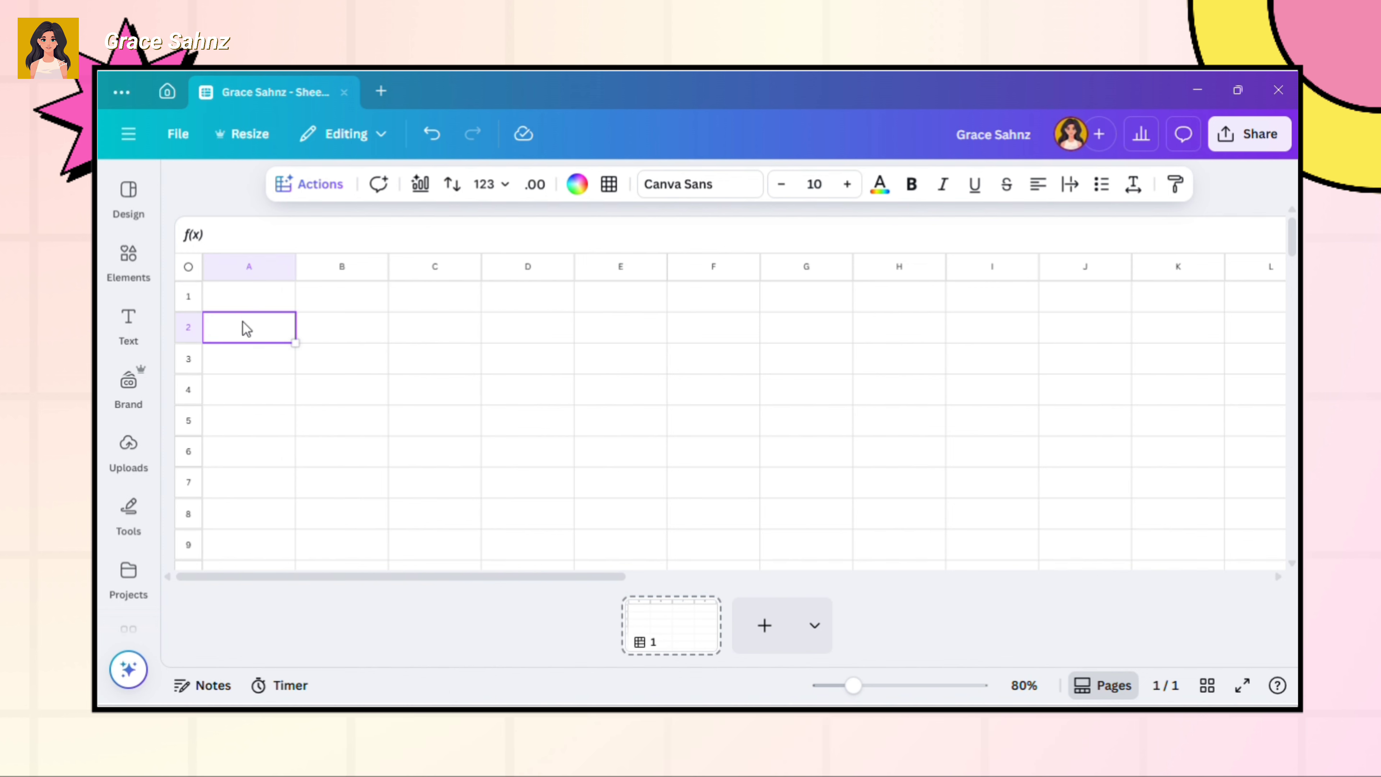
key("Down")
key("Down")
key("Down")
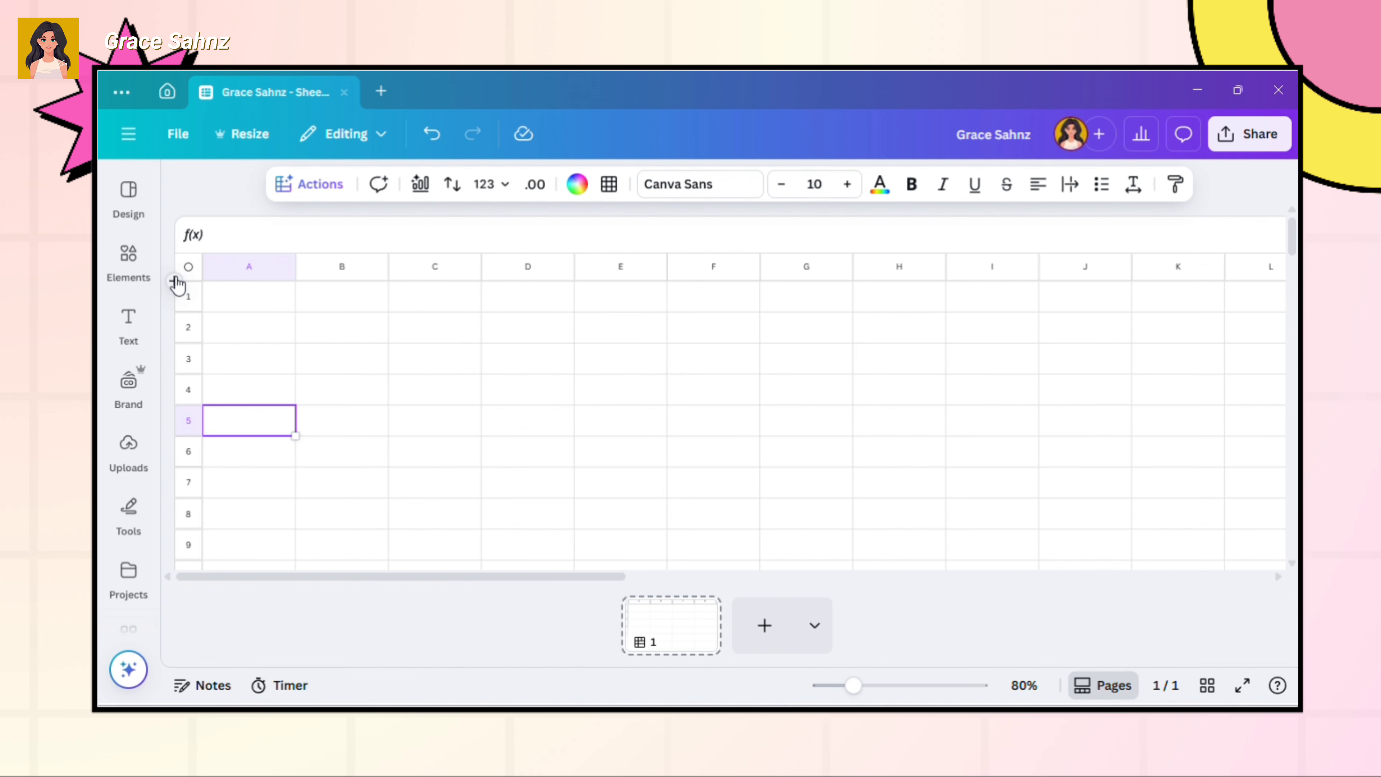
right_click(178, 281)
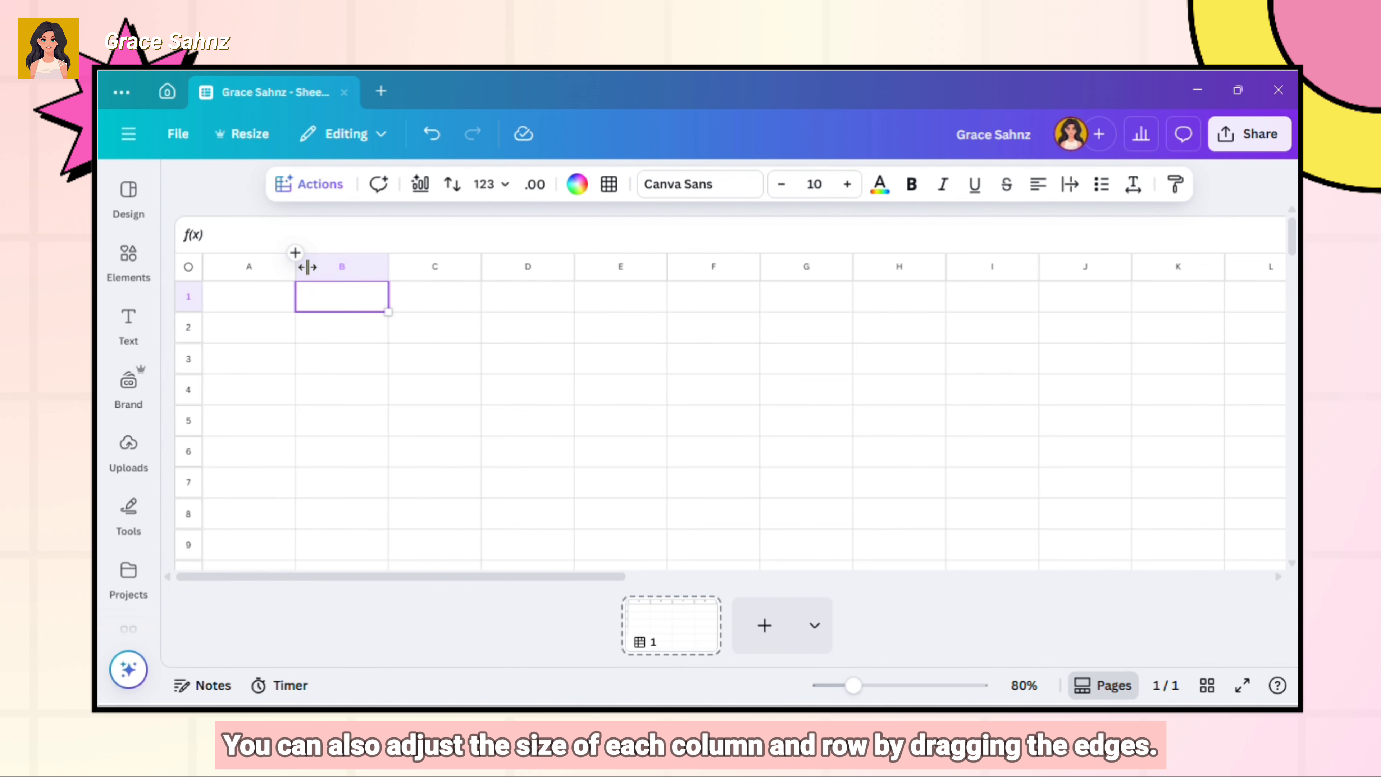
- Widen column A slightly and make row 1 taller
left_click_drag(308, 267, 308, 267)
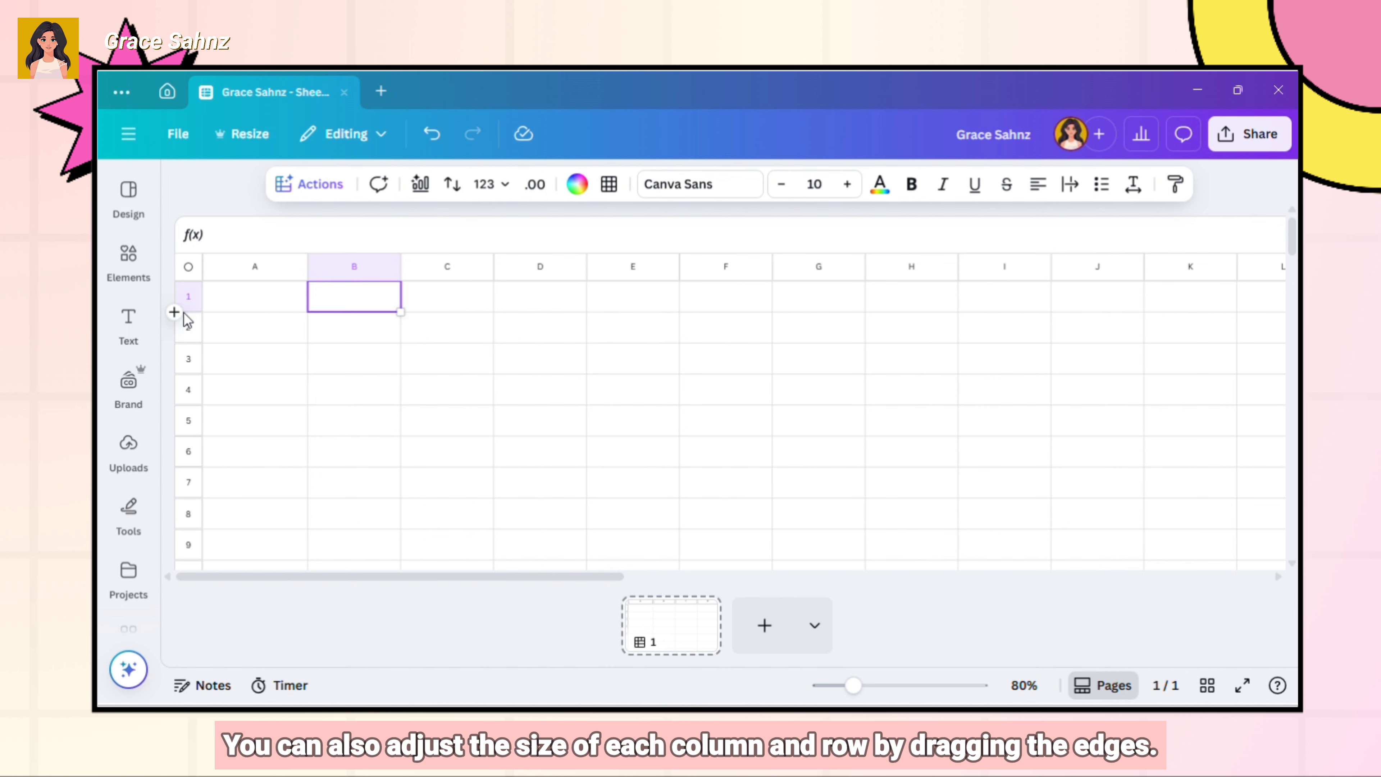
left_click_drag(189, 313, 195, 347)
- Merge cells A1 through K1 into one large cell
left_click(259, 314)
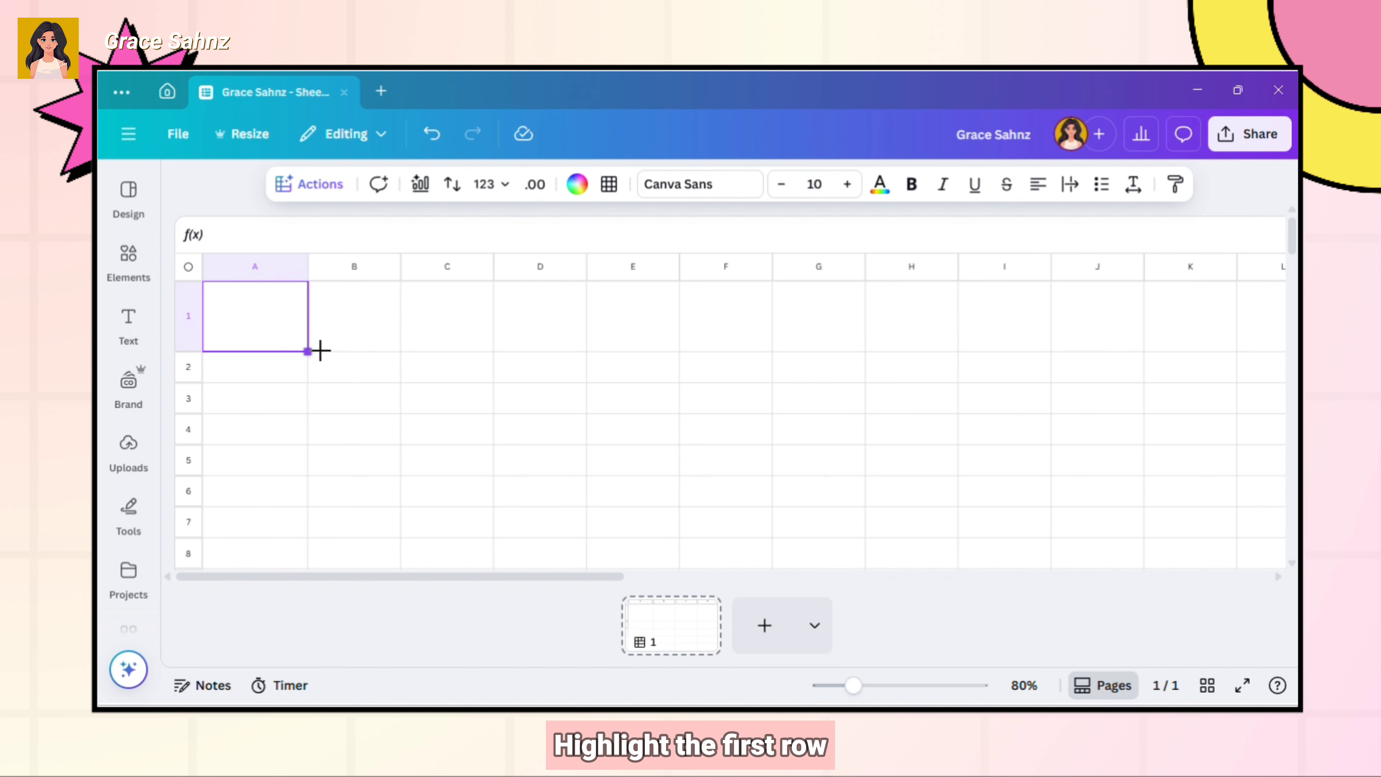
left_click_drag(320, 351, 1183, 327)
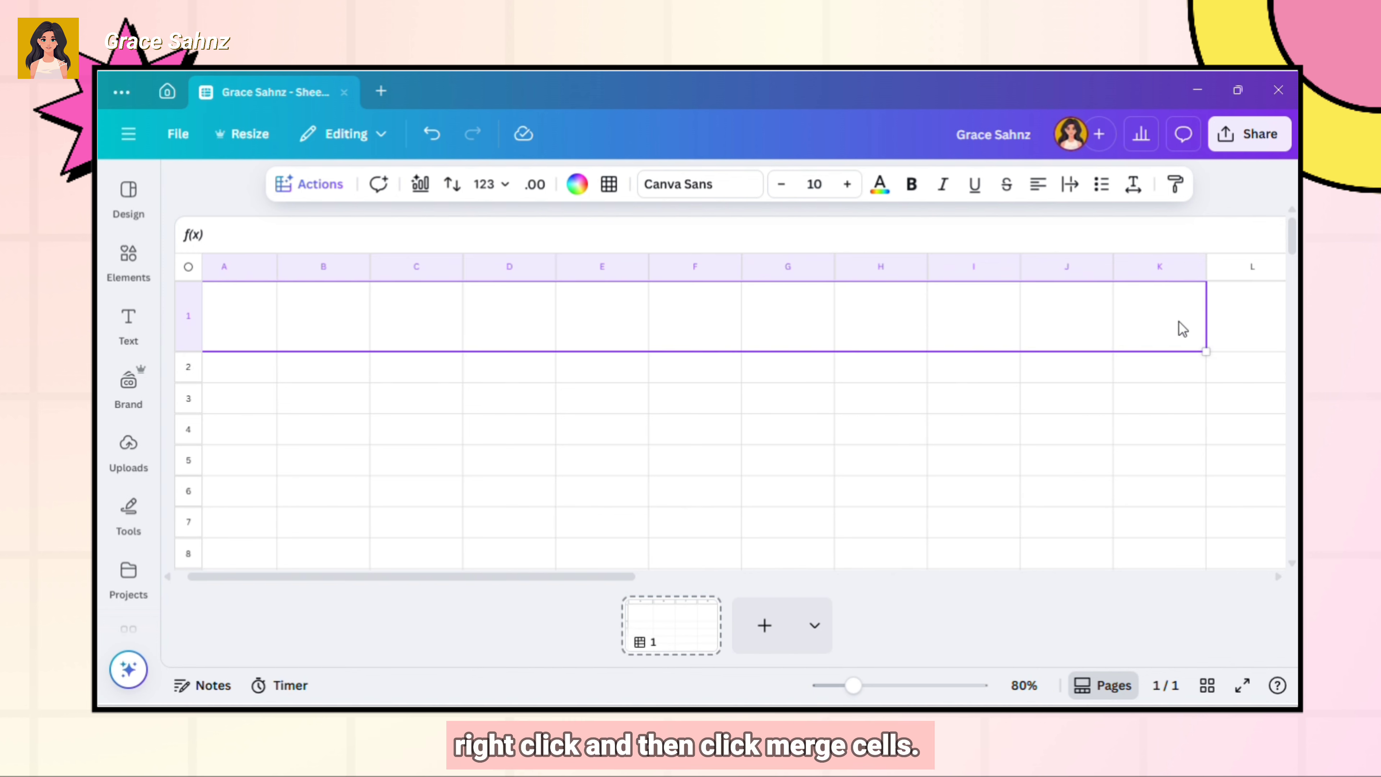
right_click(538, 321)
left_click(611, 534)
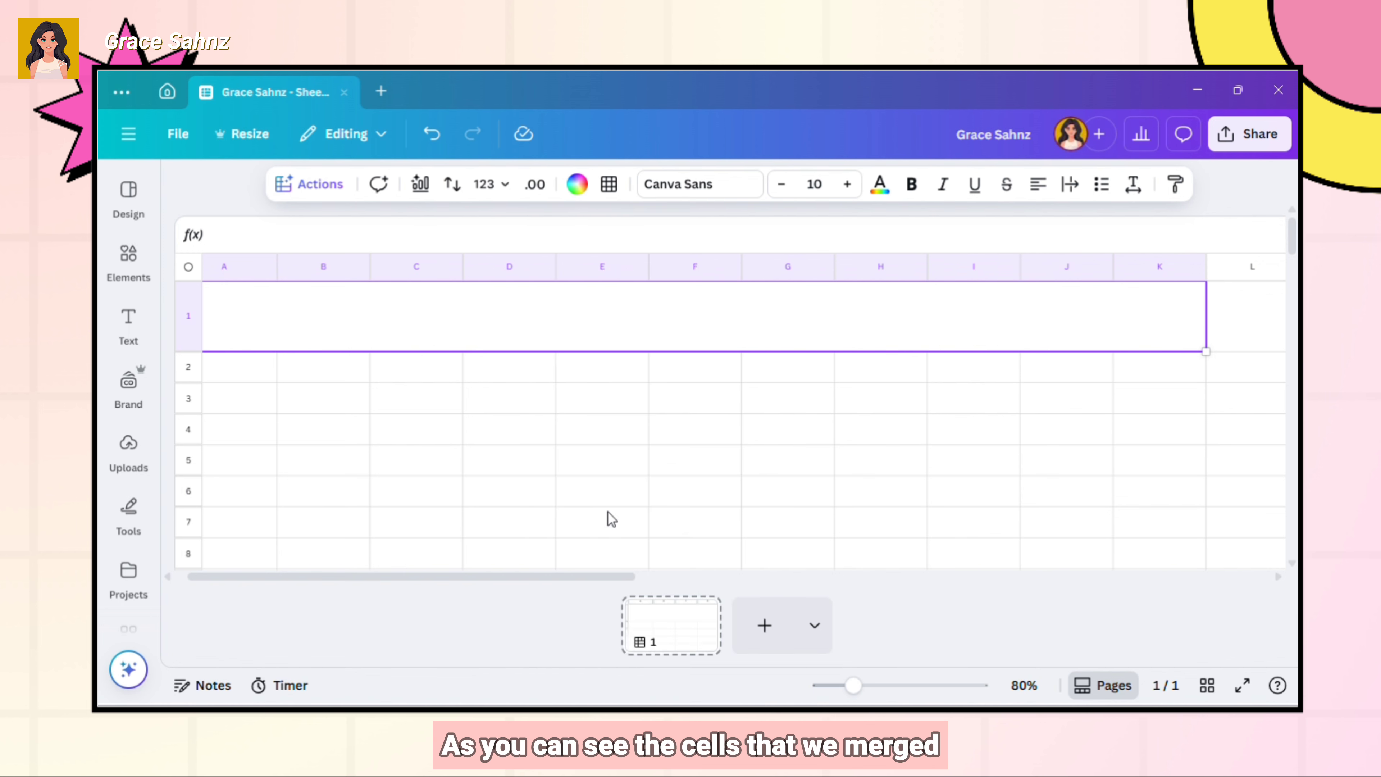
- Fill the merged header cell A1:K1 with the custom pale yellow color #FFFCBA
left_click_drag(853, 685, 844, 686)
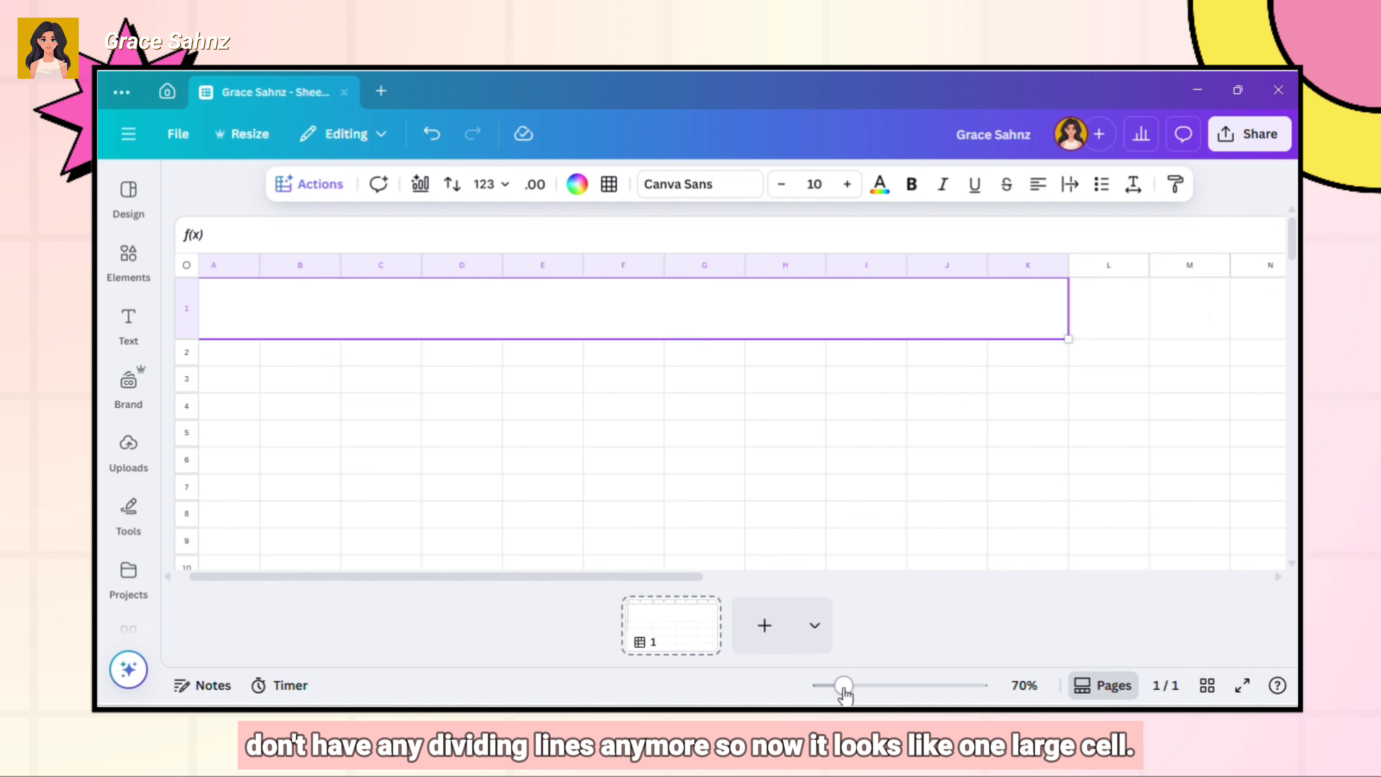
left_click_drag(648, 577, 632, 577)
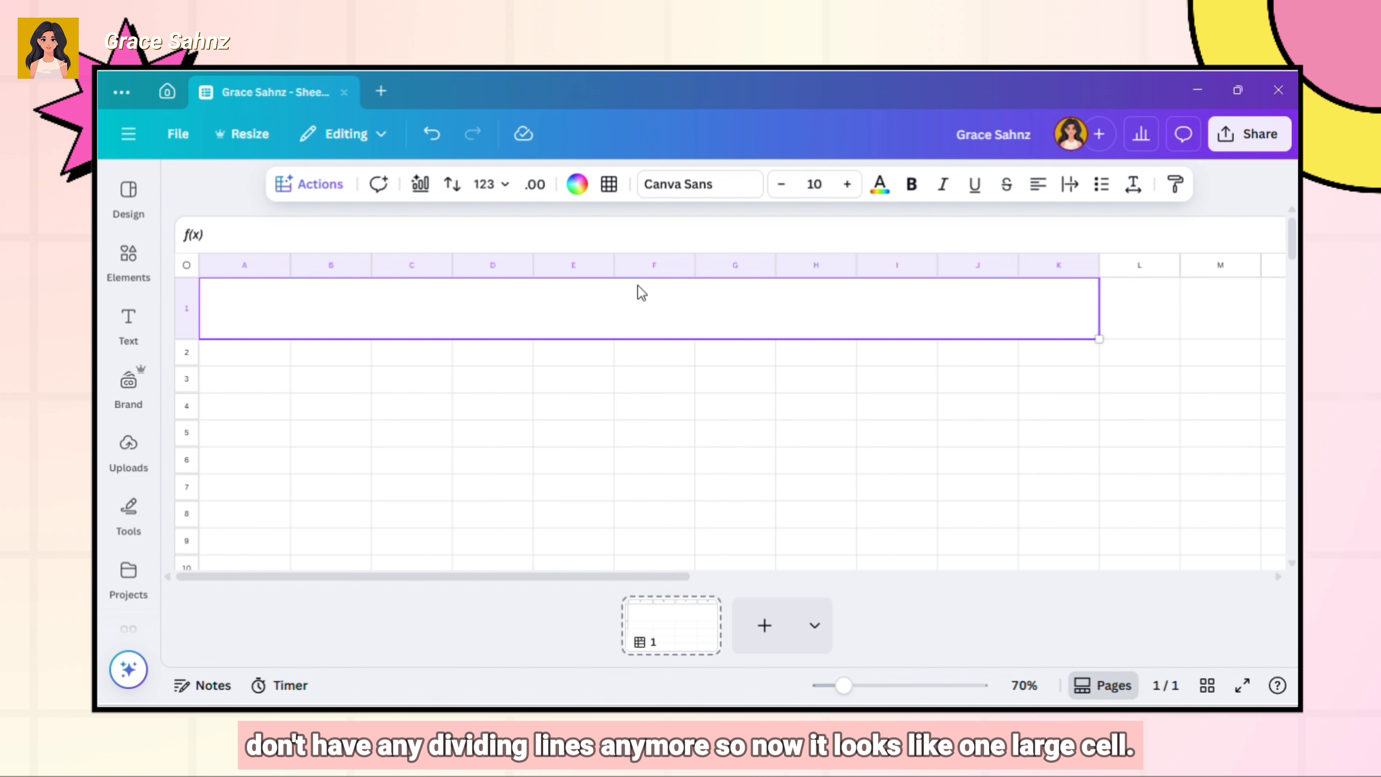
left_click(578, 185)
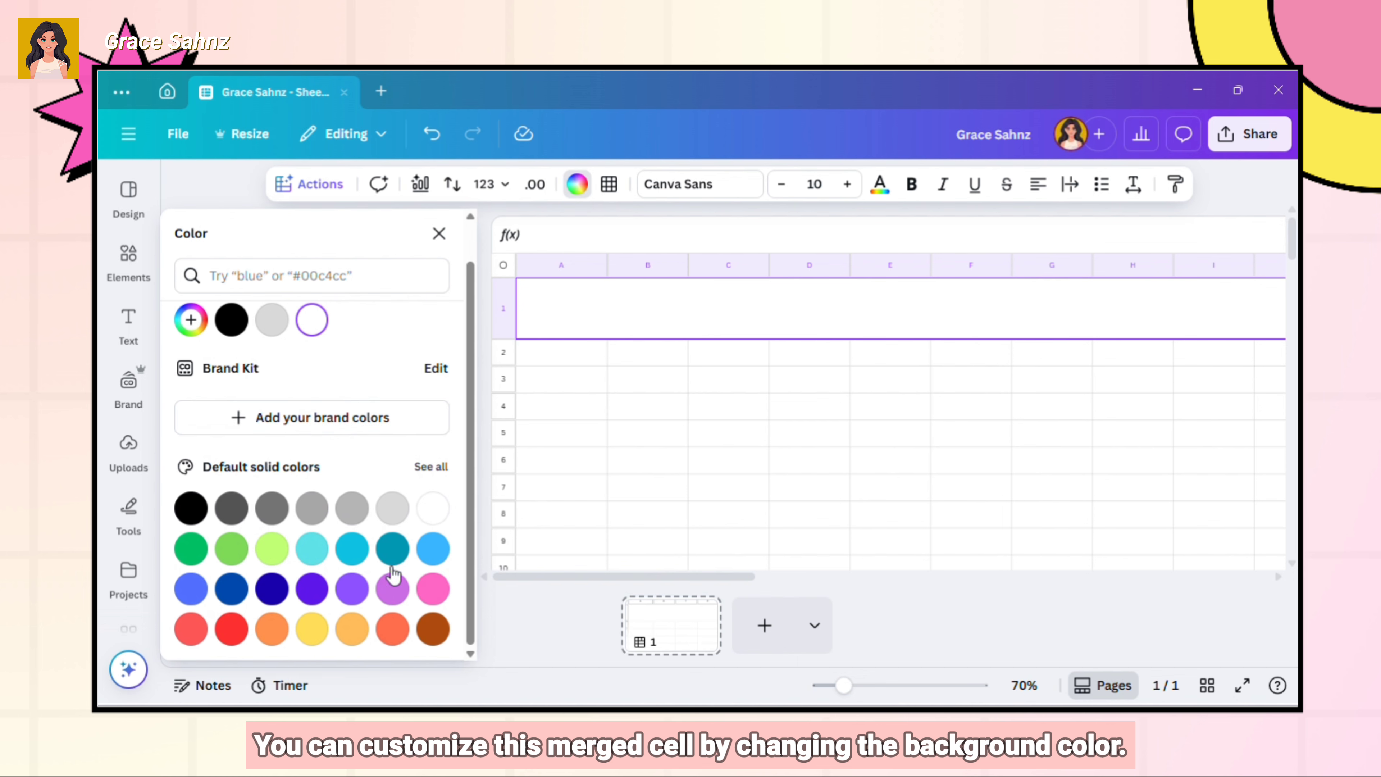
left_click(432, 467)
scroll(421, 456, "down", 1)
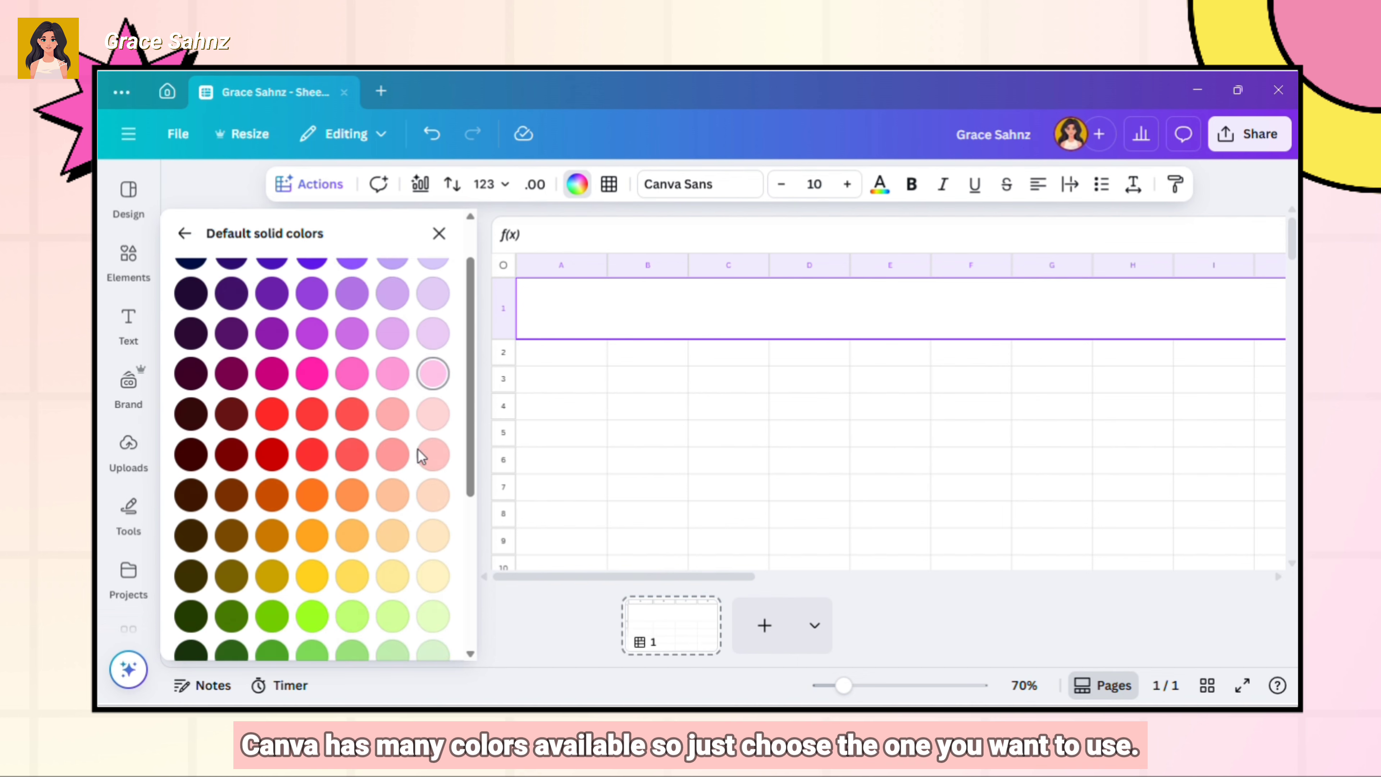
scroll(422, 456, "down", 5)
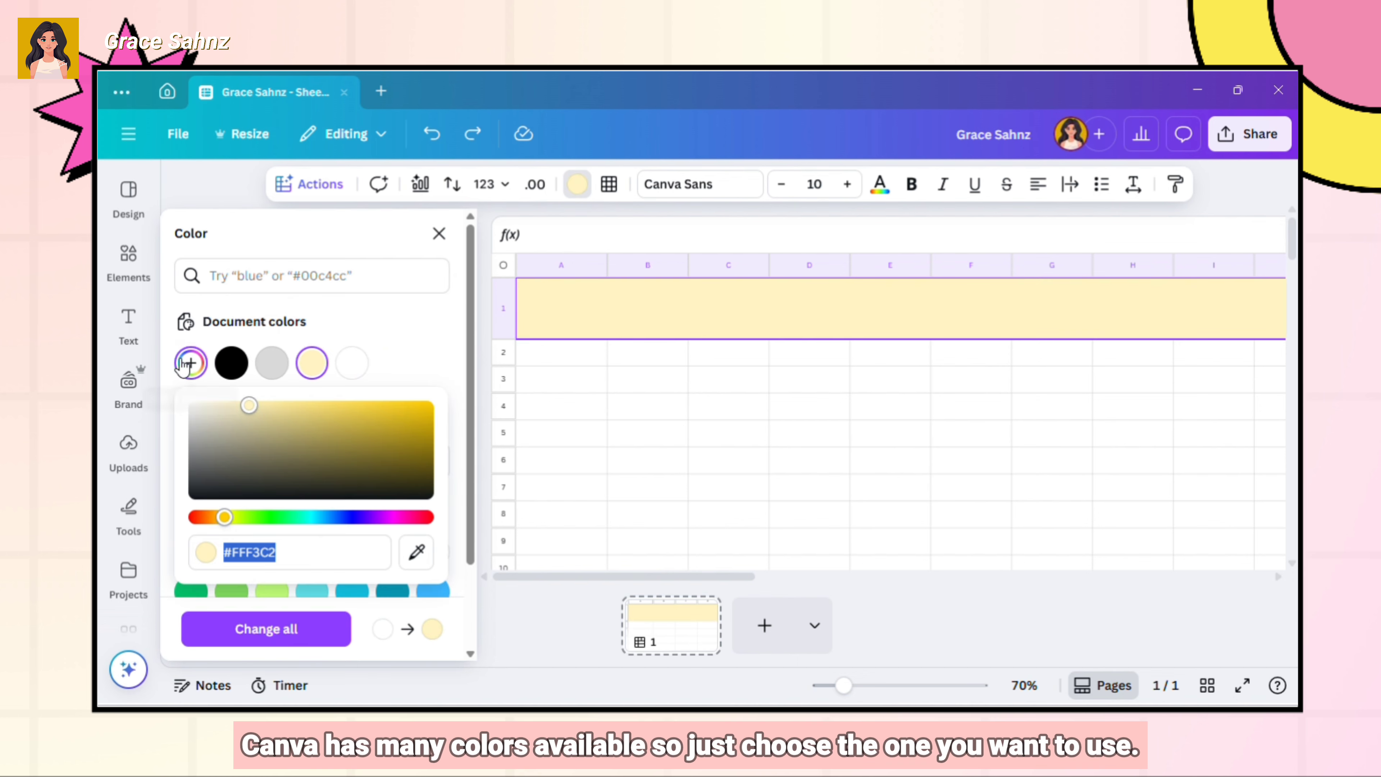
left_click_drag(246, 401, 375, 420)
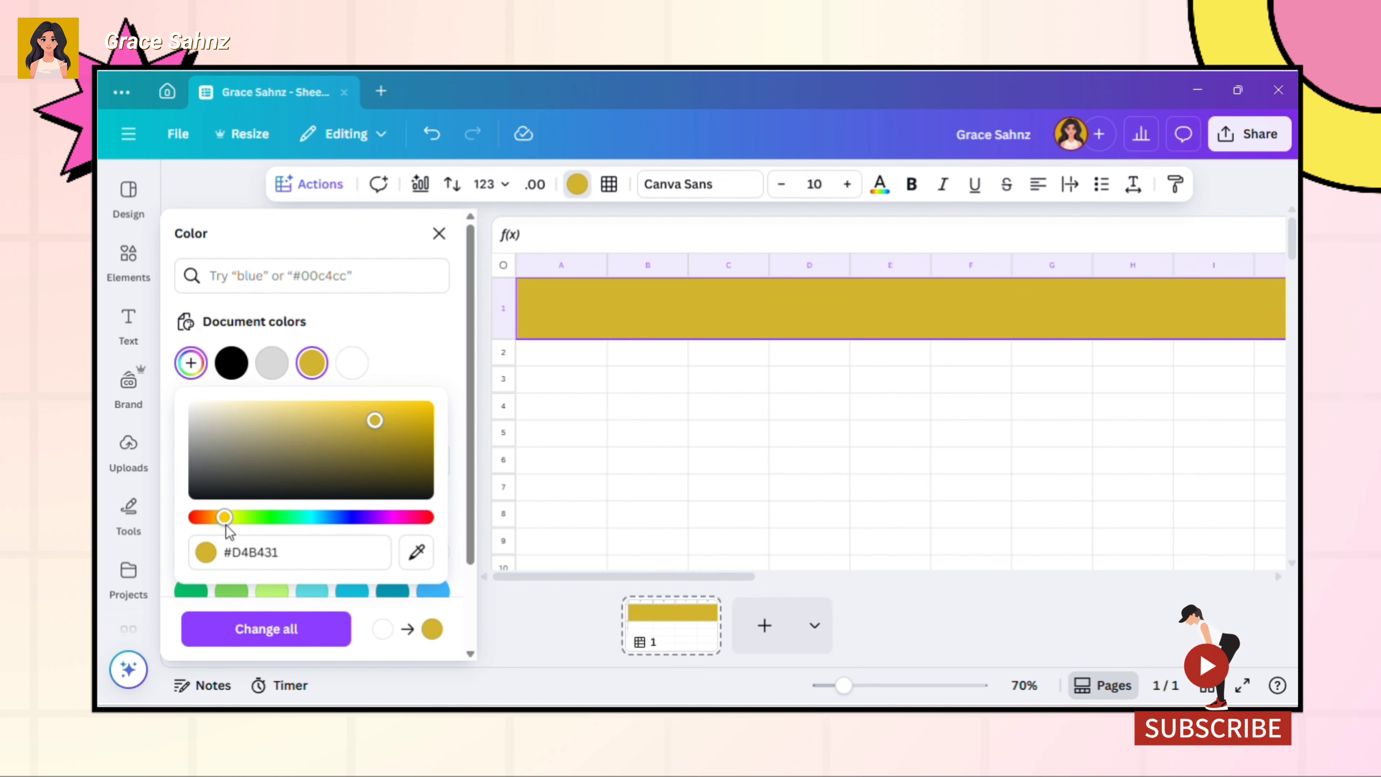
left_click_drag(225, 522, 231, 520)
left_click_drag(376, 424, 293, 405)
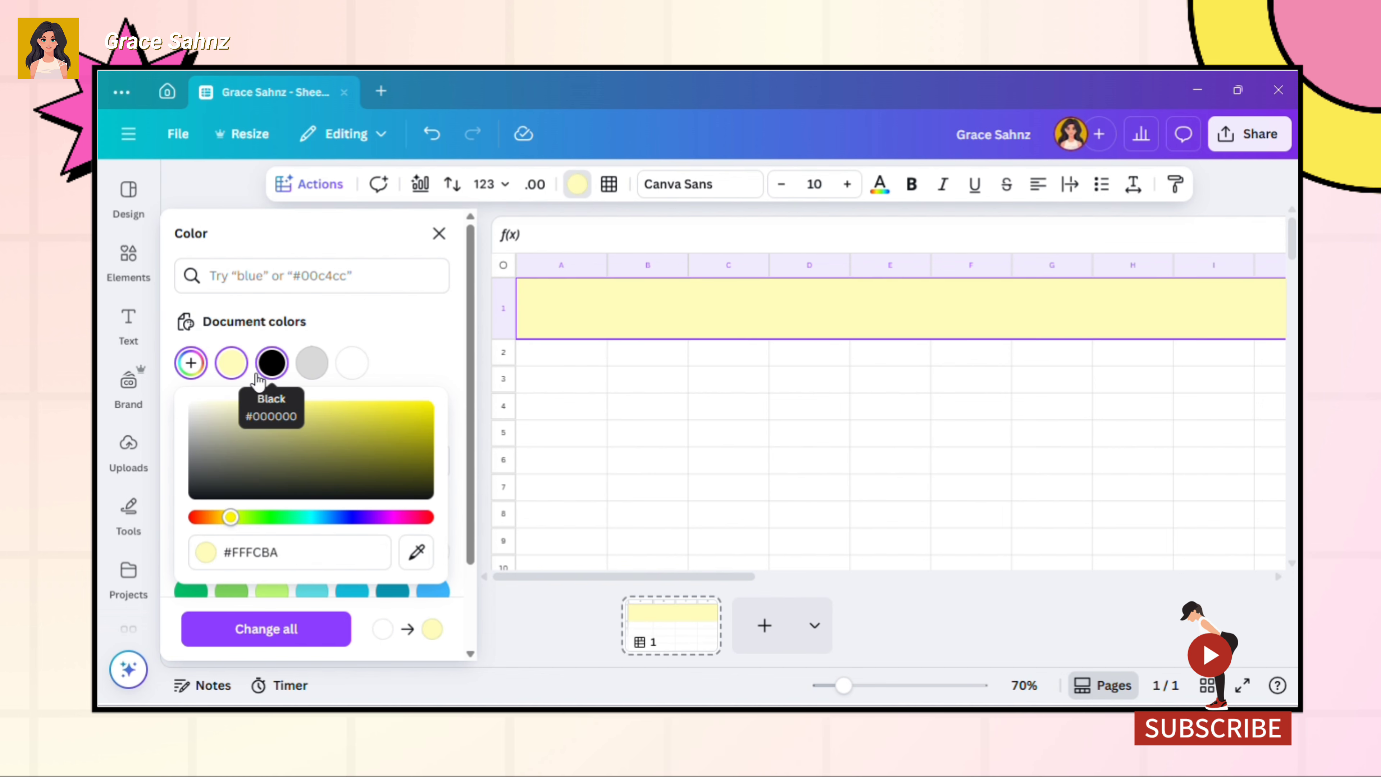
left_click(438, 234)
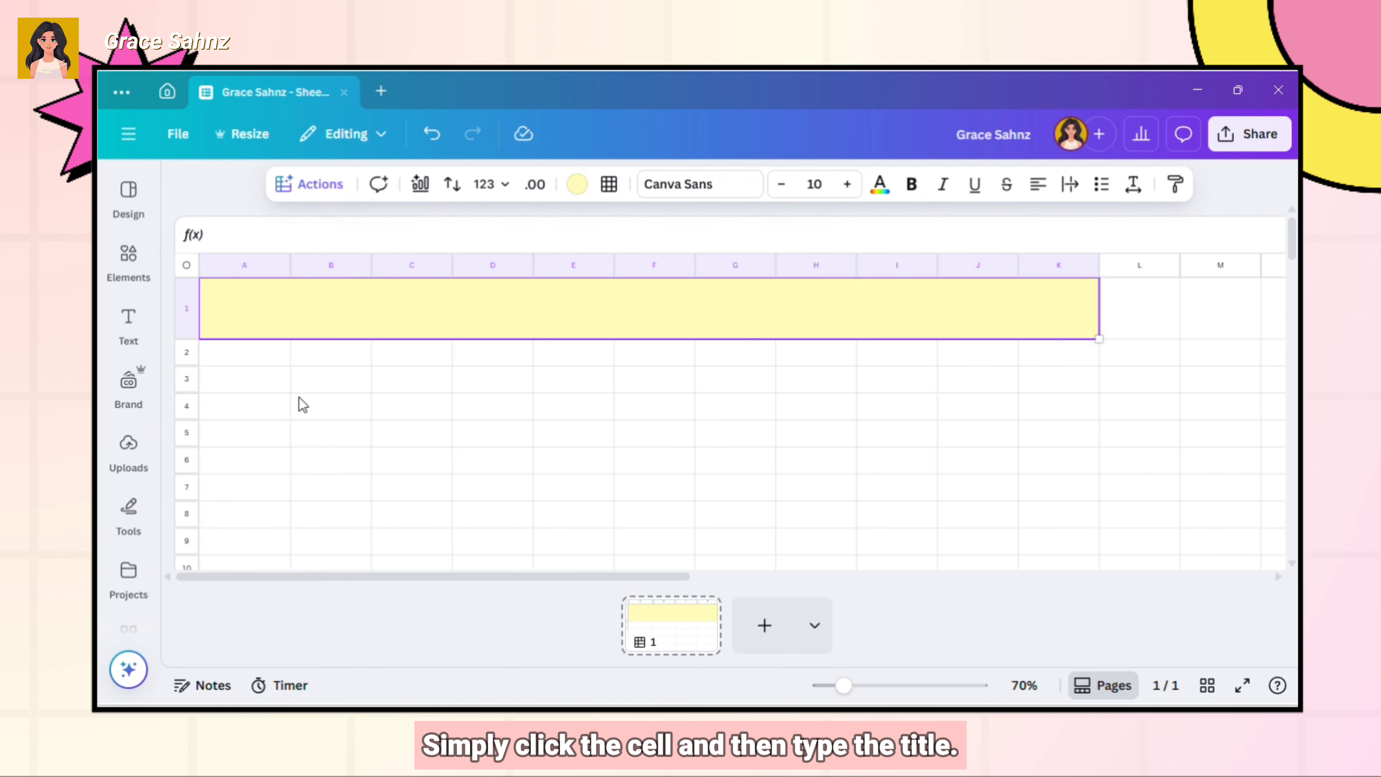
- Enter the title "Content Creator Calendar" in the merged header cell
left_click(259, 308)
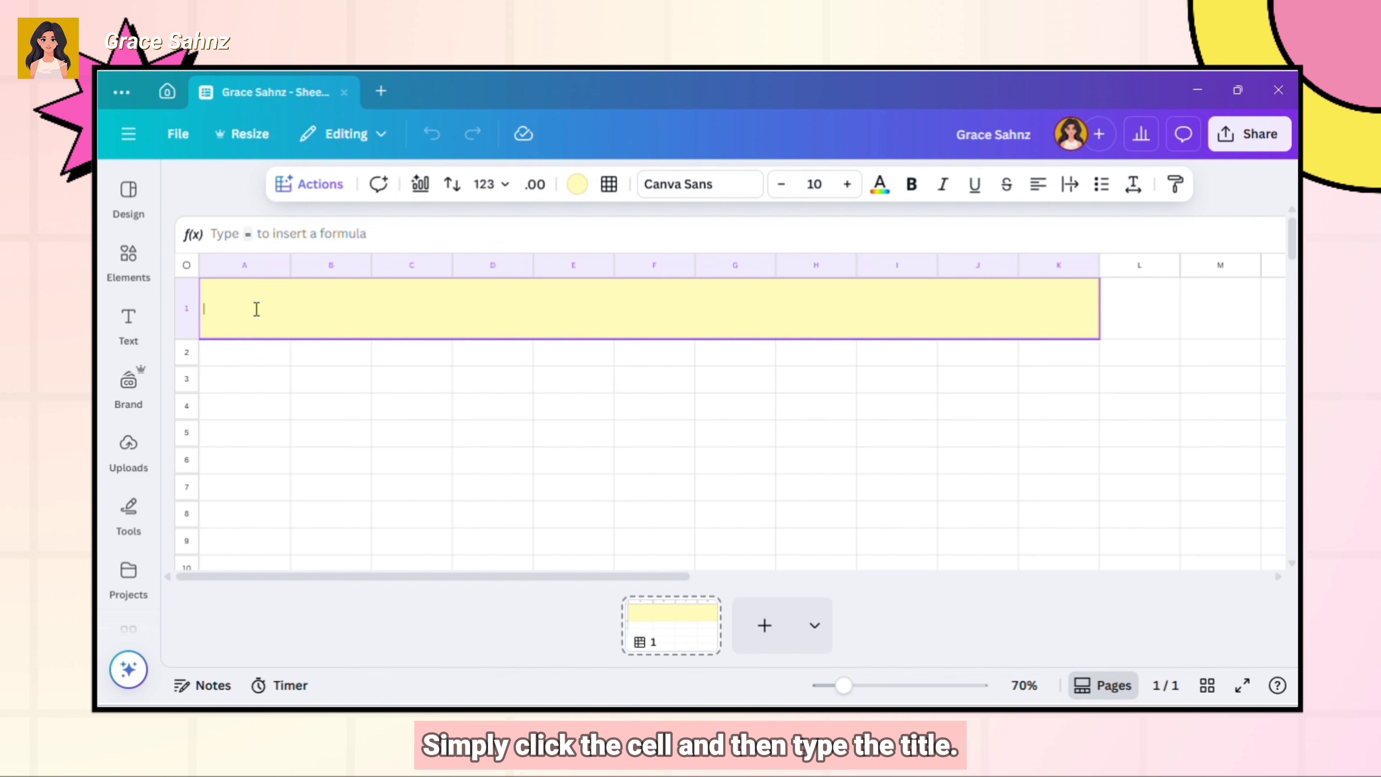
type("Content Creator Ca")
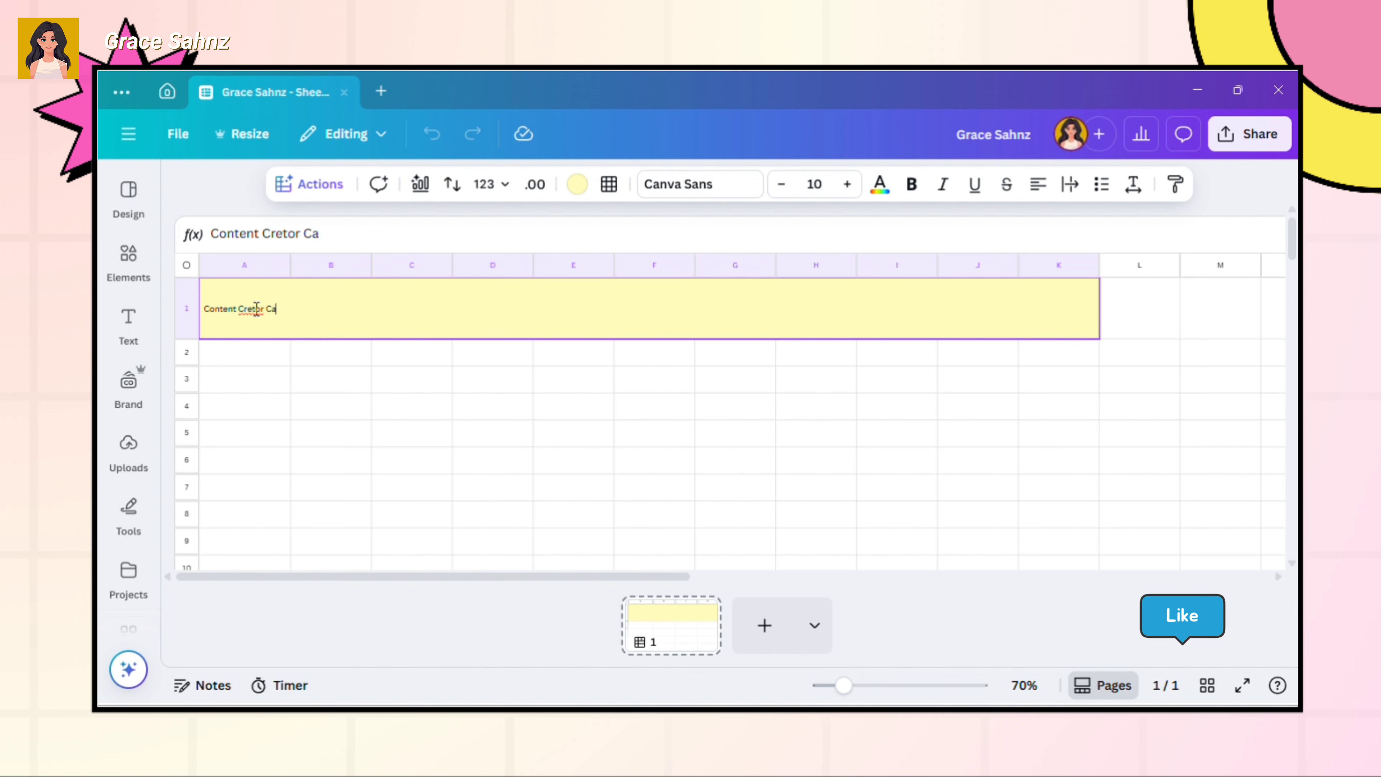
type("lendar")
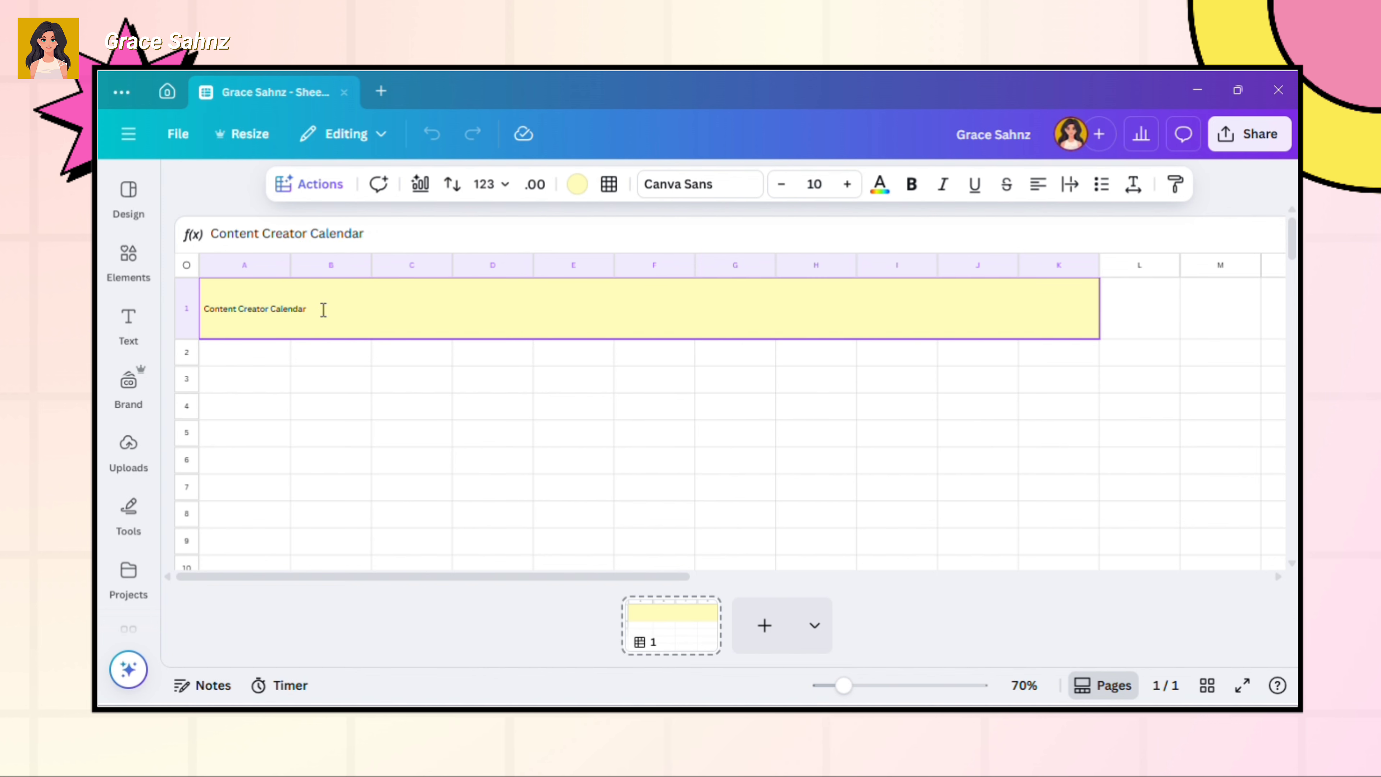
- Set the font of the title text in the header cell to League Spartan
left_click_drag(323, 310, 200, 301)
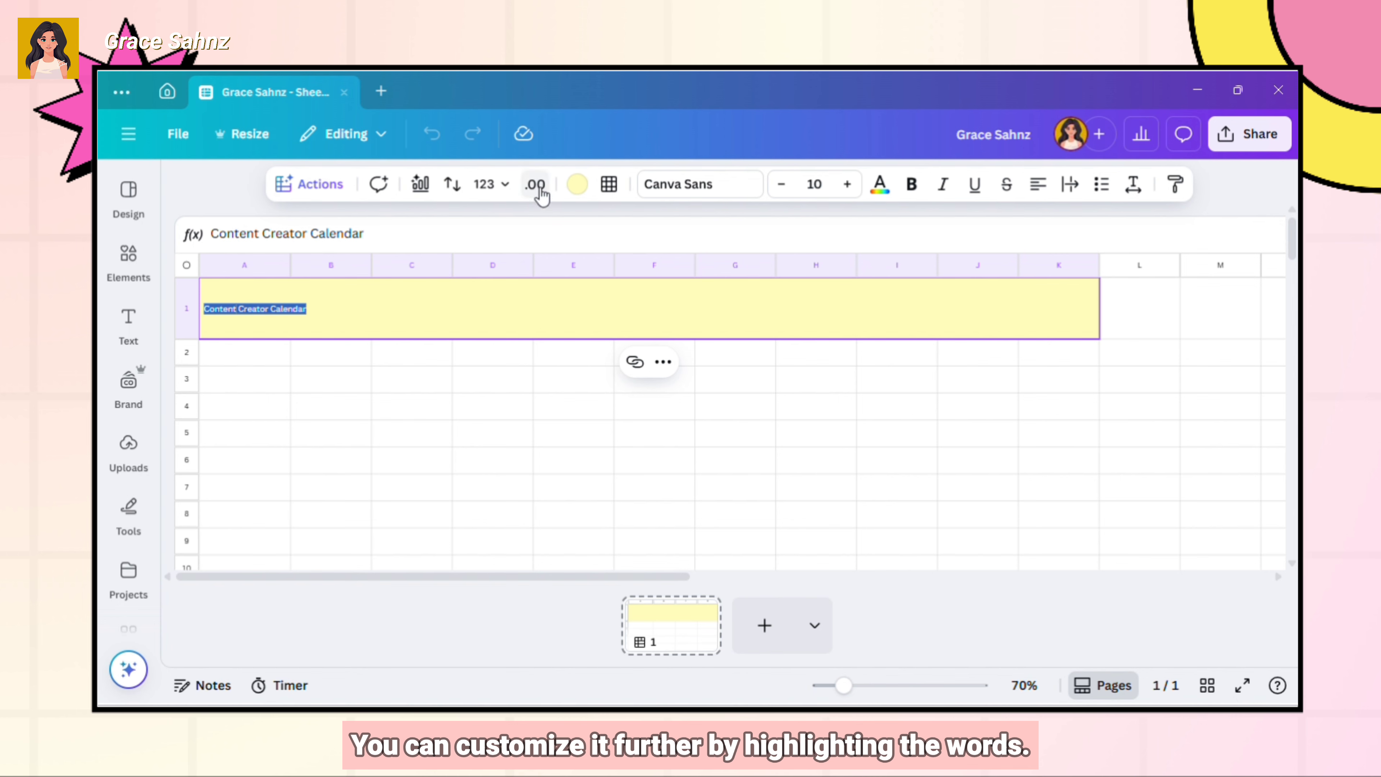
left_click(735, 188)
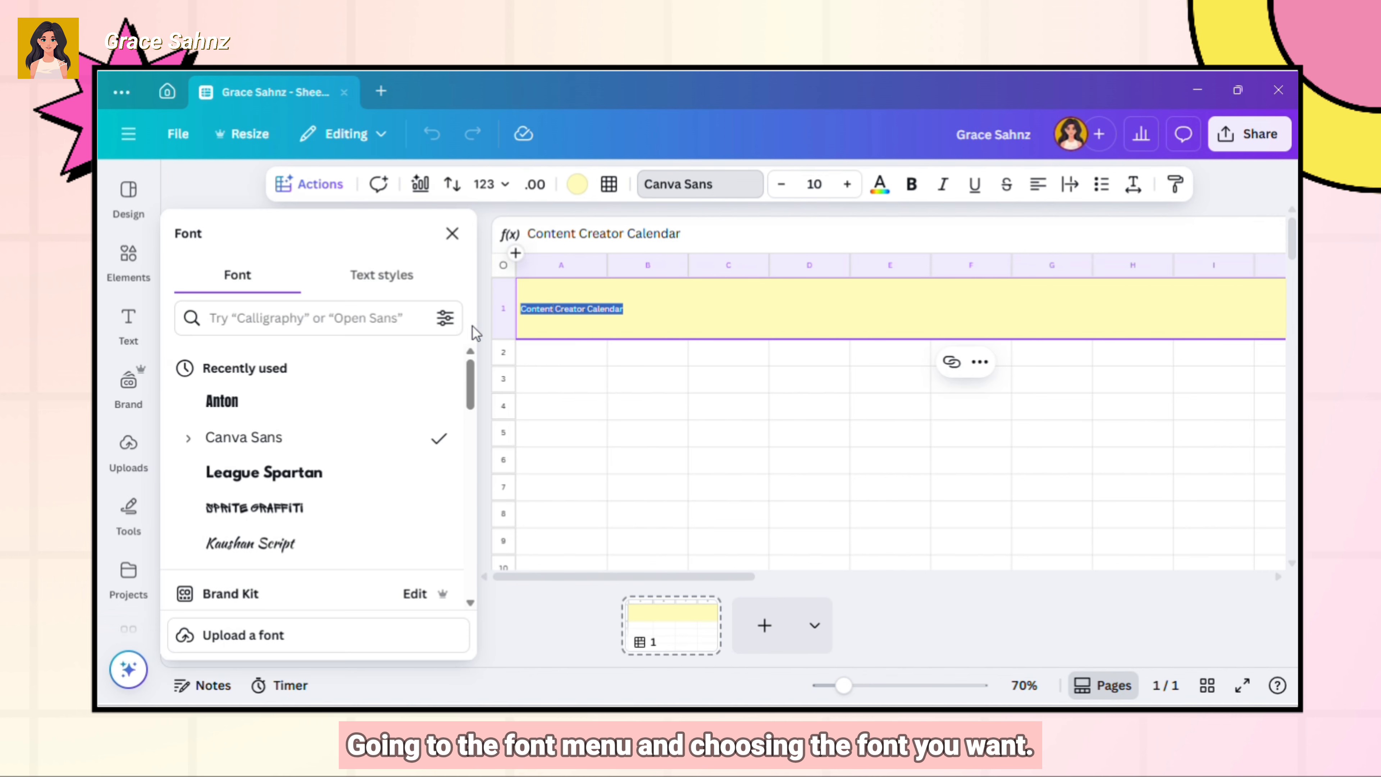
left_click(364, 512)
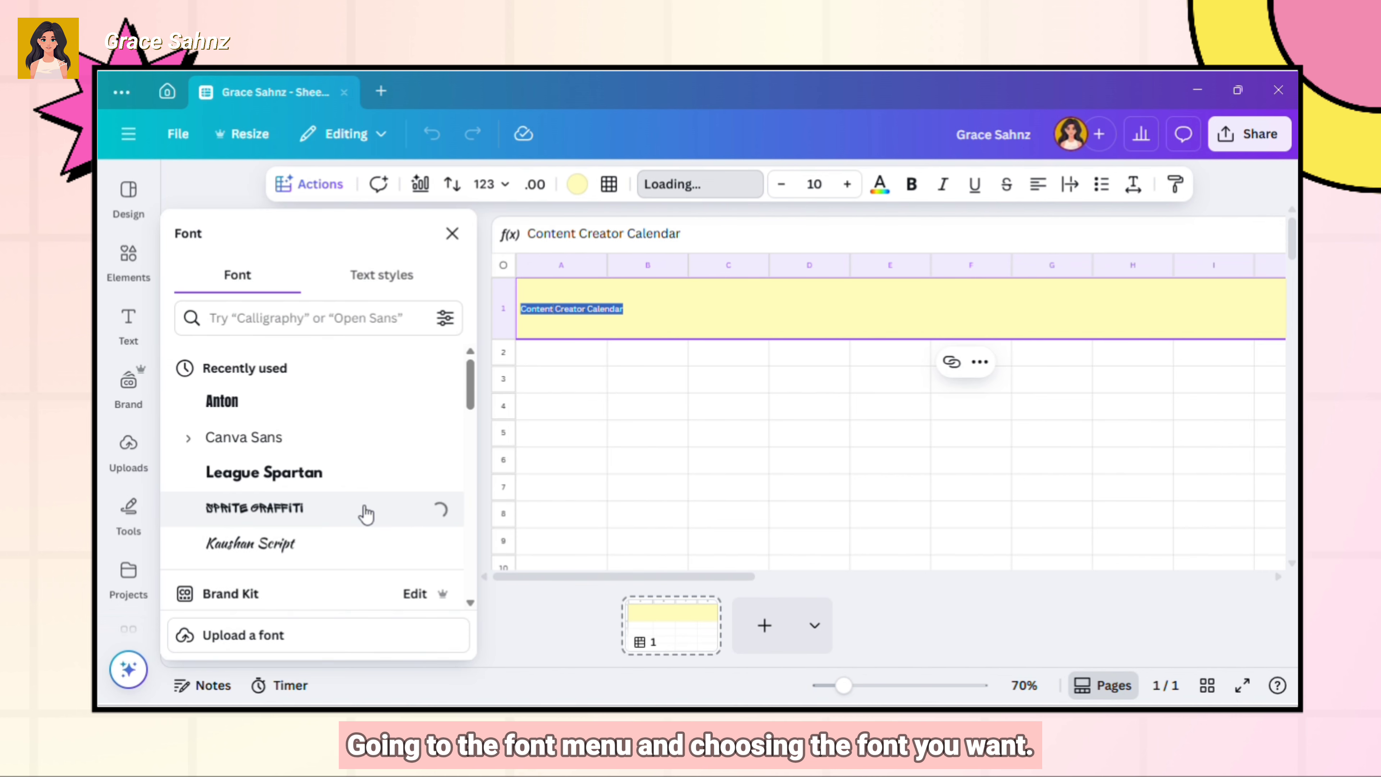
left_click(366, 479)
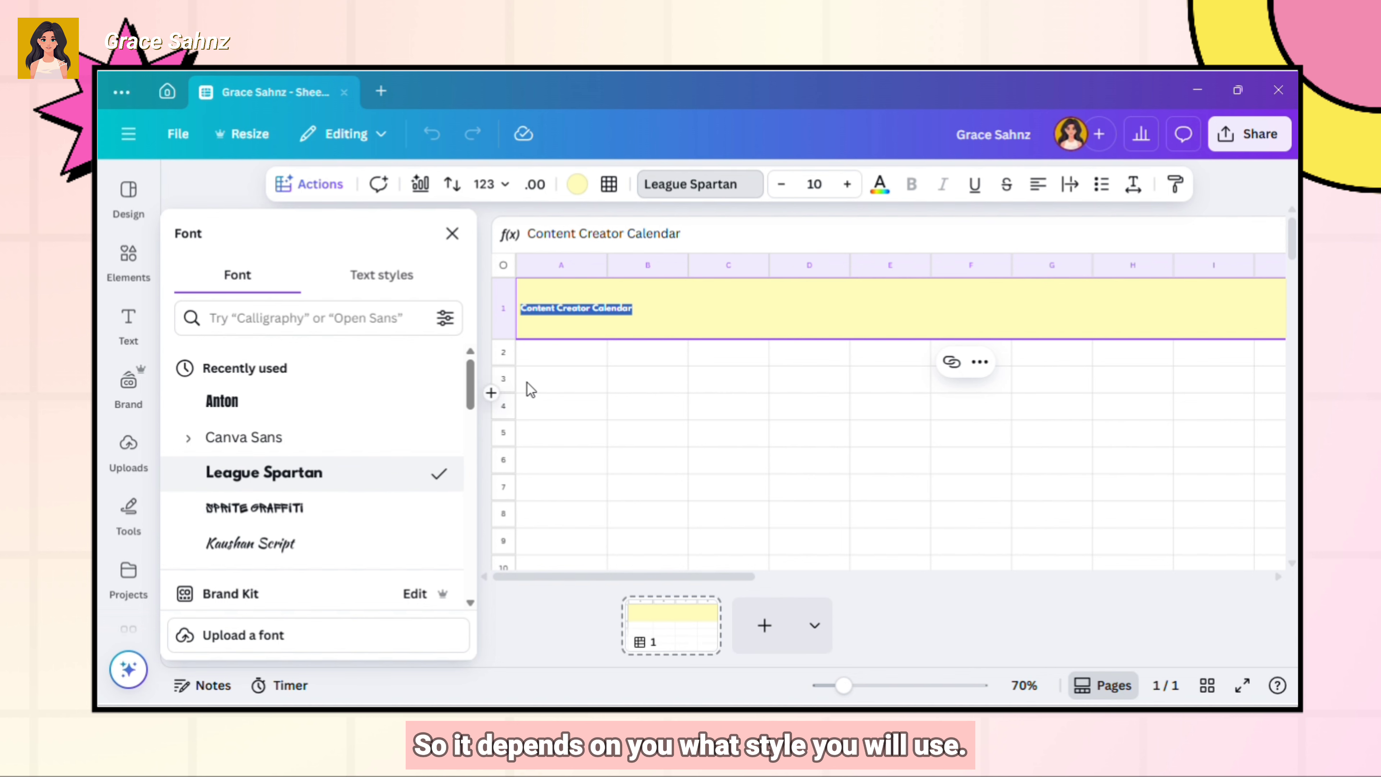
left_click(453, 233)
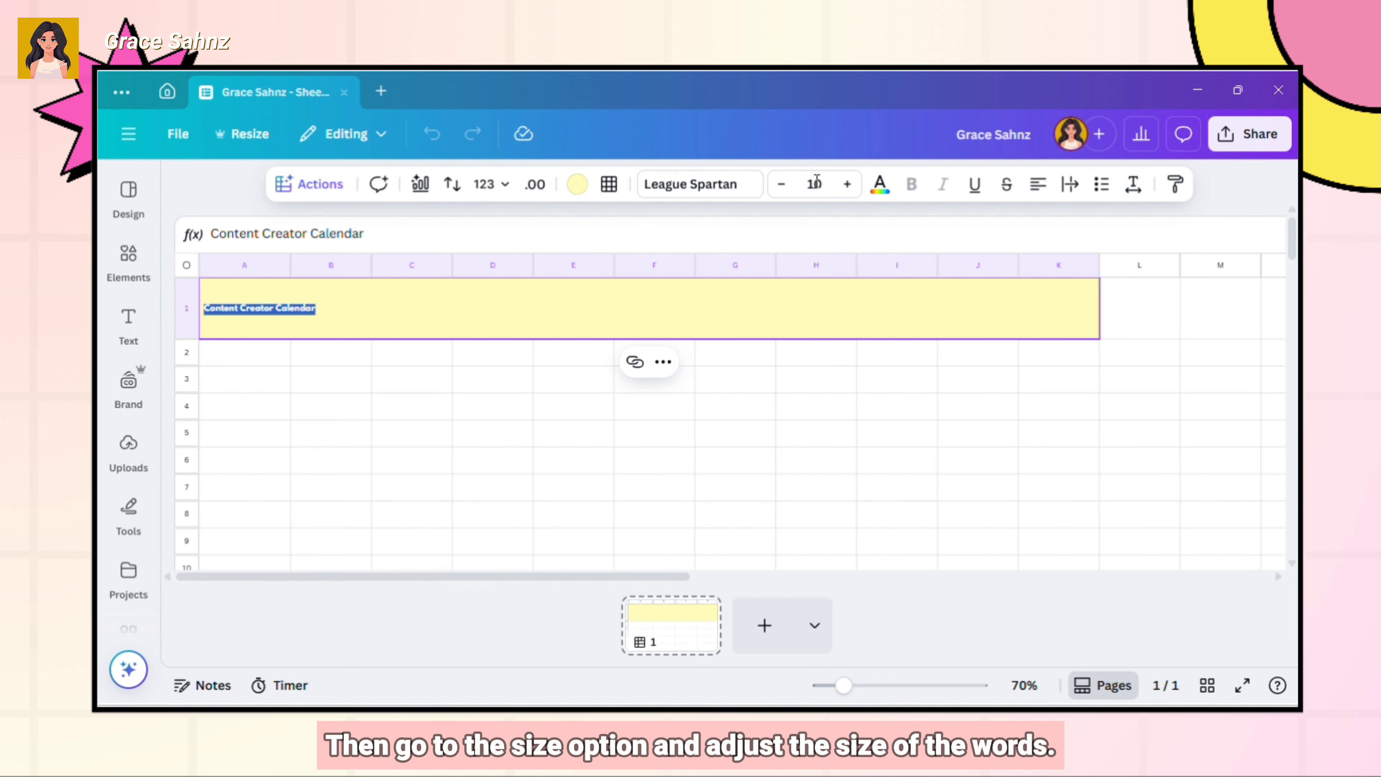
- Increase the font size of the header cell's title to 24
left_click(845, 185)
left_click(844, 185)
left_click(845, 184)
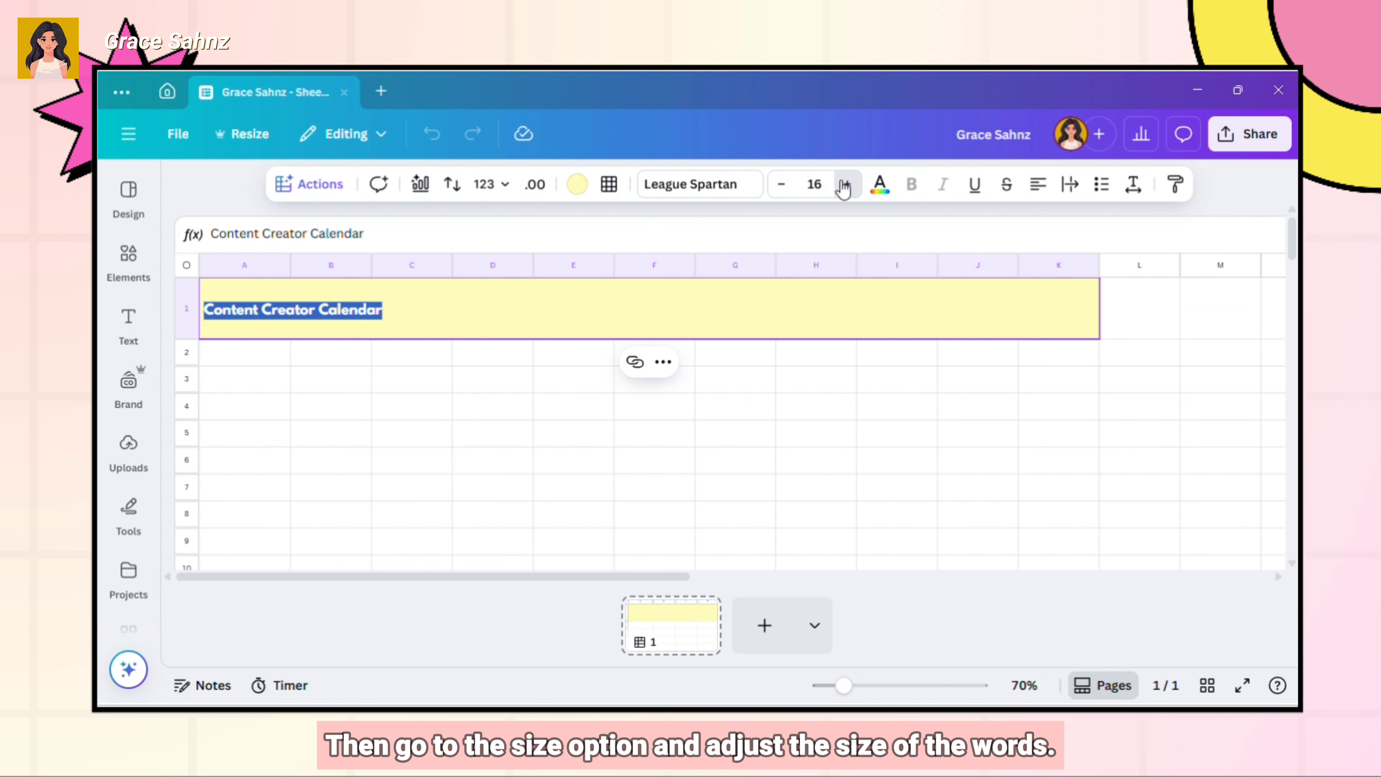
left_click(845, 185)
left_click(844, 185)
left_click(845, 185)
left_click(844, 184)
left_click(844, 185)
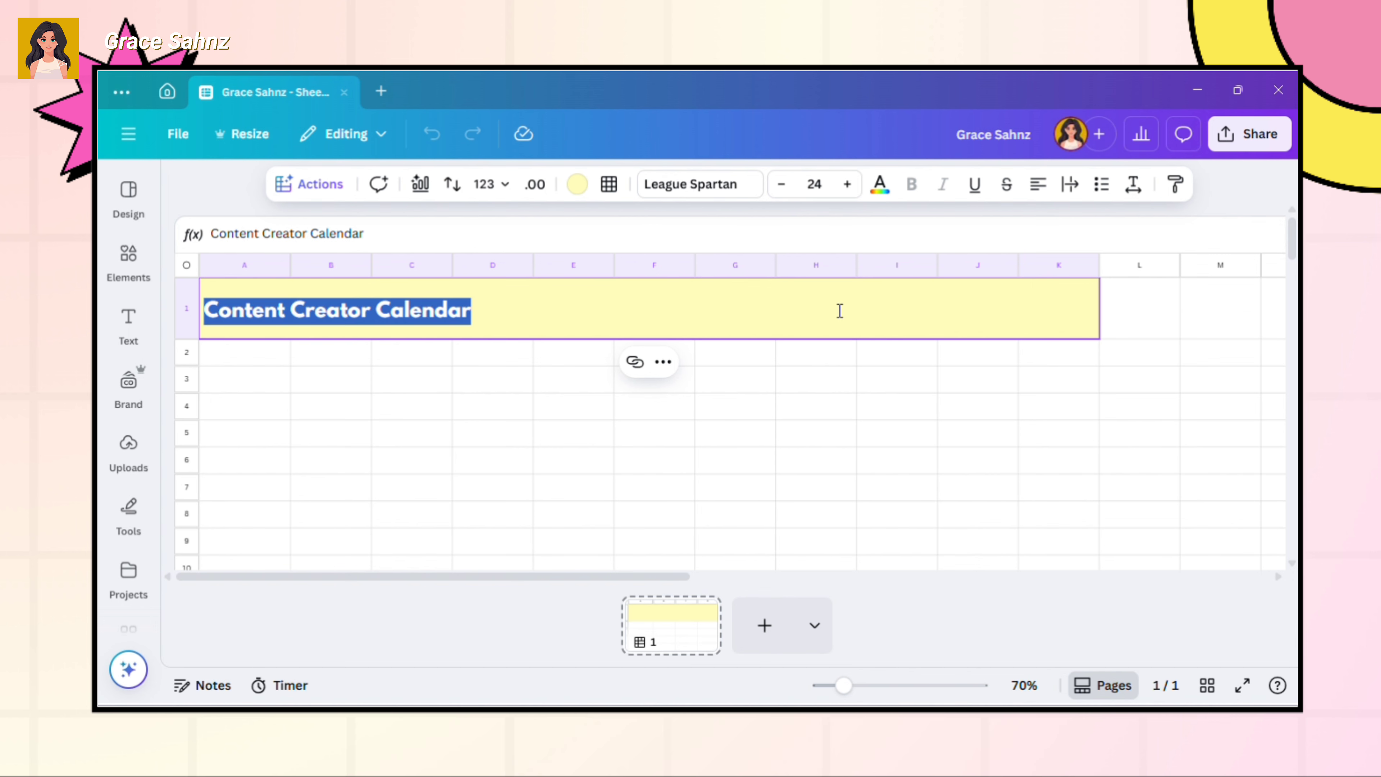
- Delete the title text from the merged header cell
left_click(838, 310)
left_click_drag(489, 314, 282, 331)
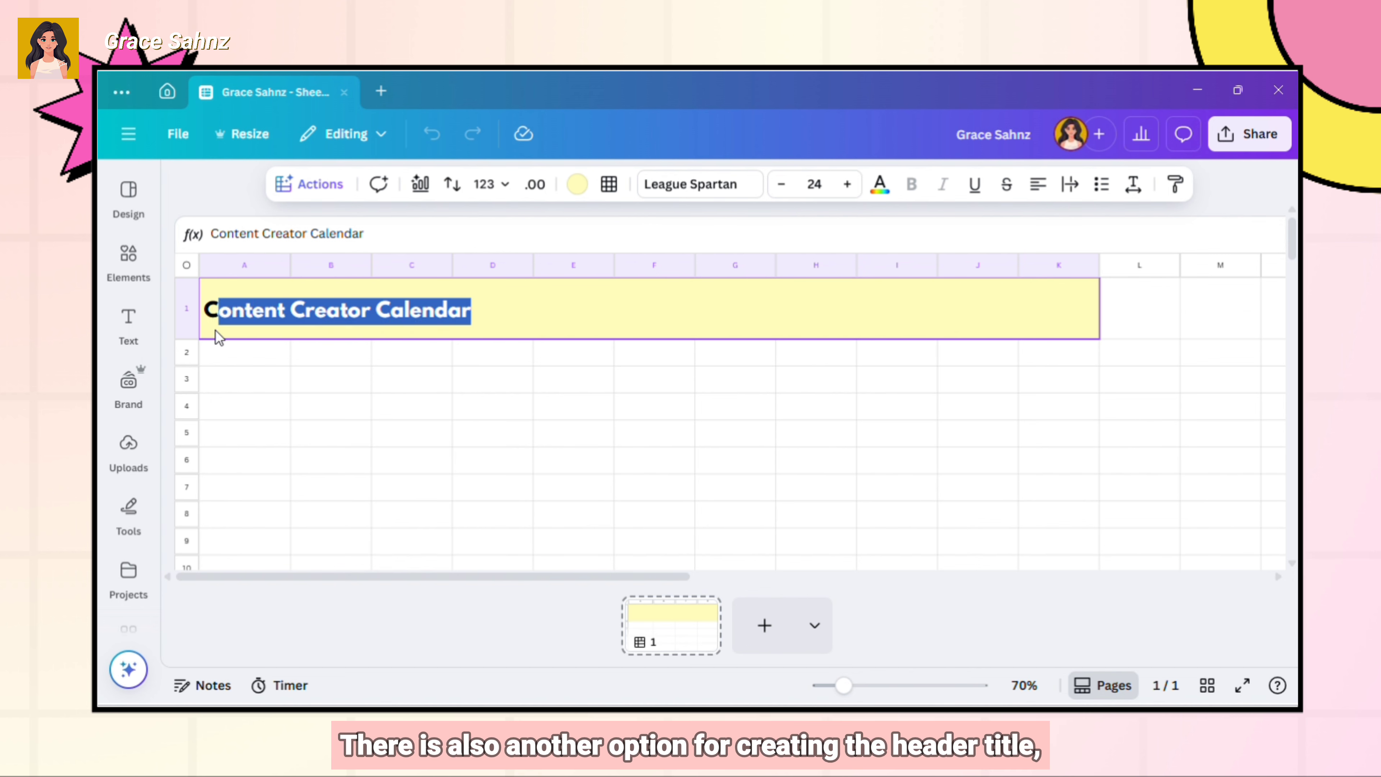
key("BackSpace")
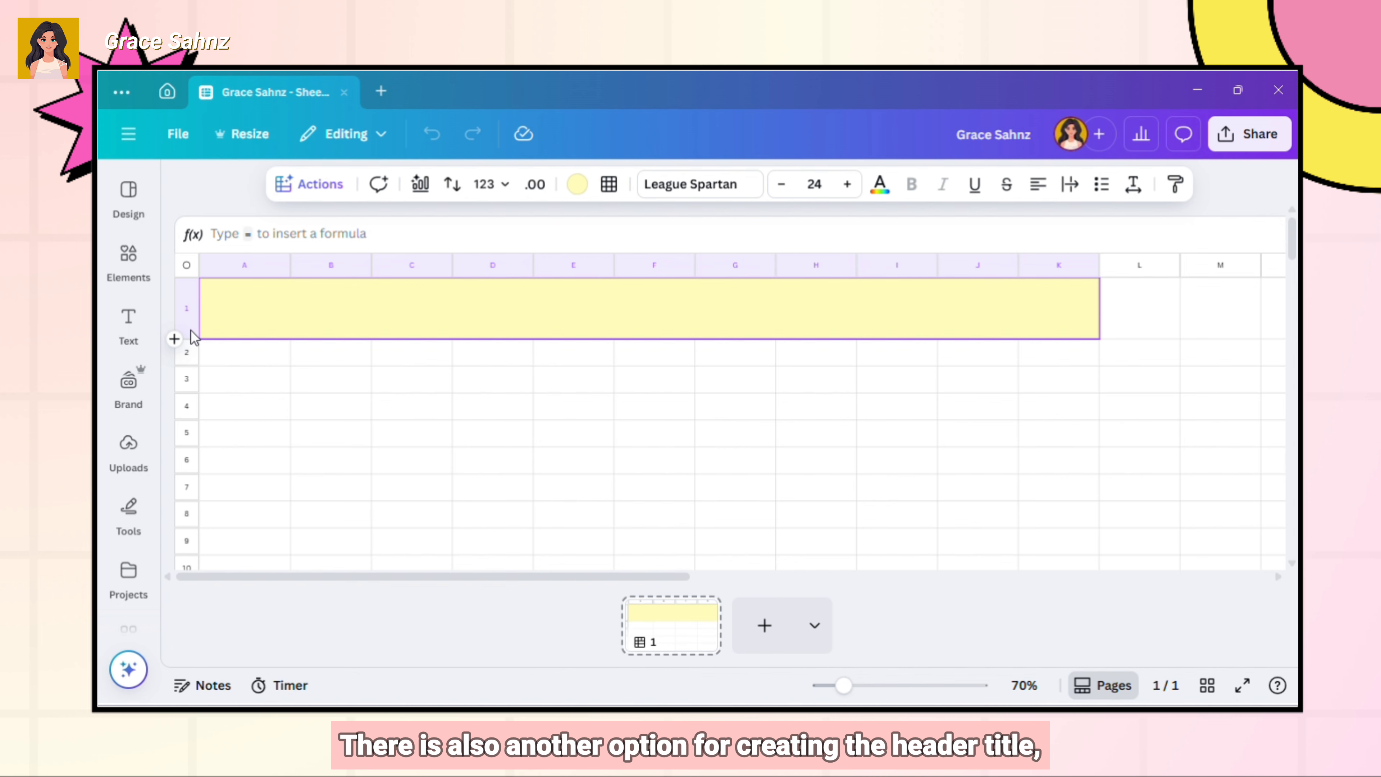
- Add a heading text box reading "Content Creator Calendar" and place it over the yellow header cell, toward its left end
left_click(119, 328)
left_click(360, 468)
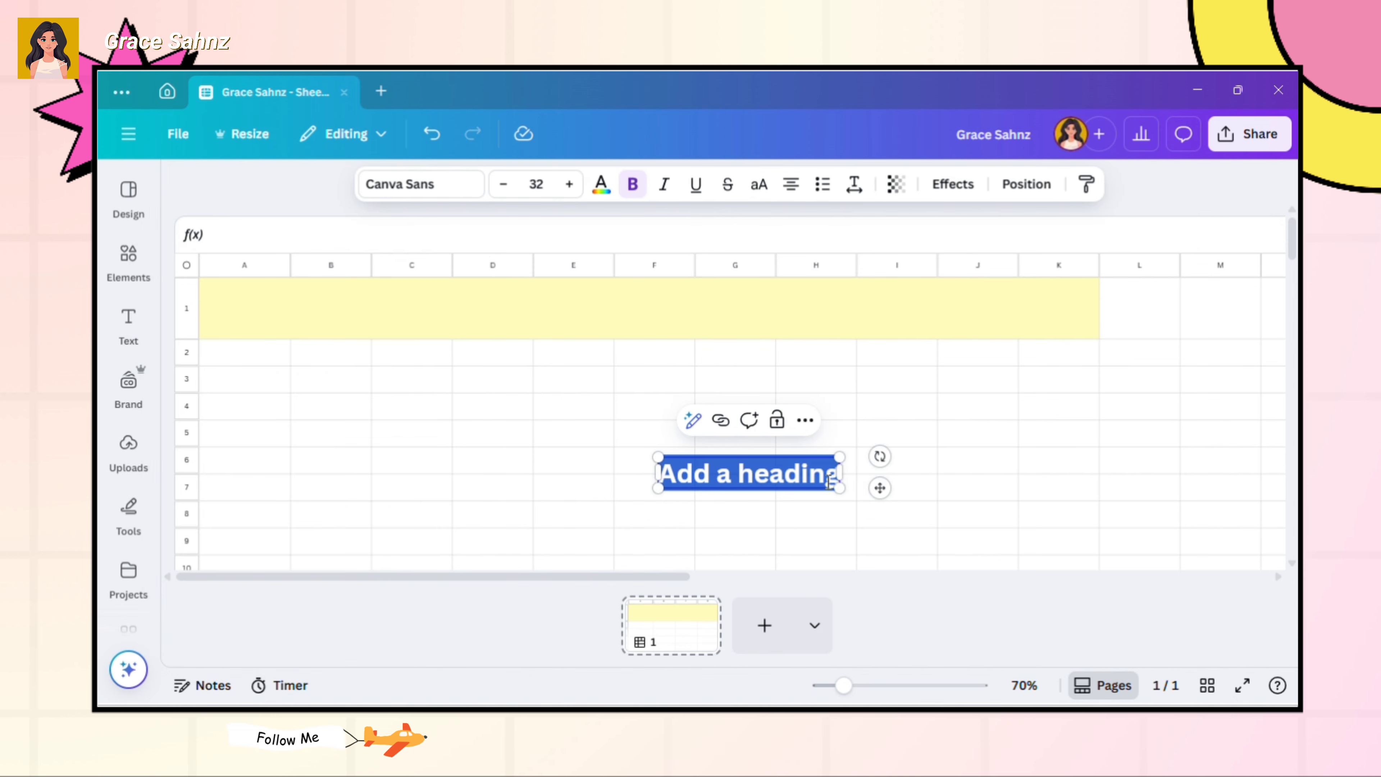
type("Concent")
key("BackSpace")
key("BackSpace")
key("BackSpace")
key("BackSpace")
key("BackSpace")
key("BackSpace")
key("BackSpace")
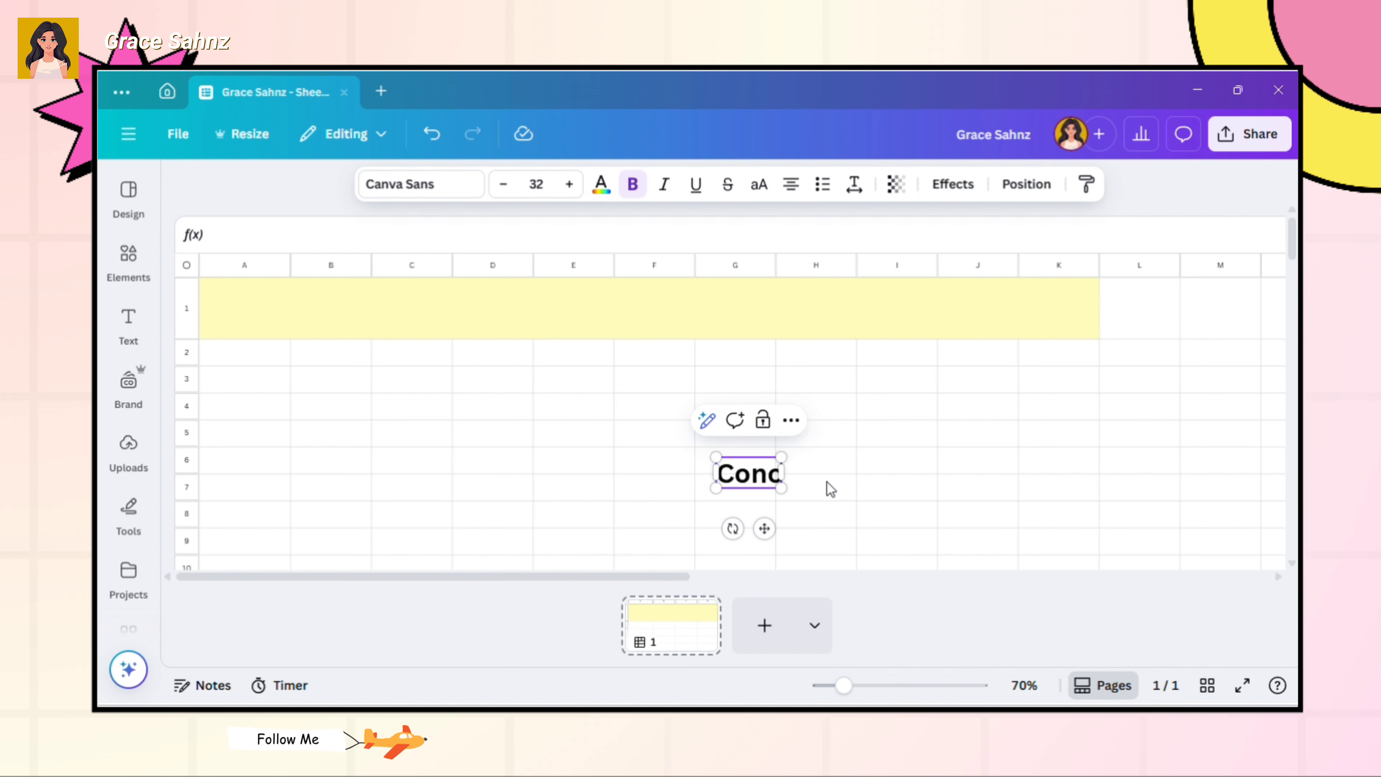
type("CO")
key("BackSpace")
type("ont")
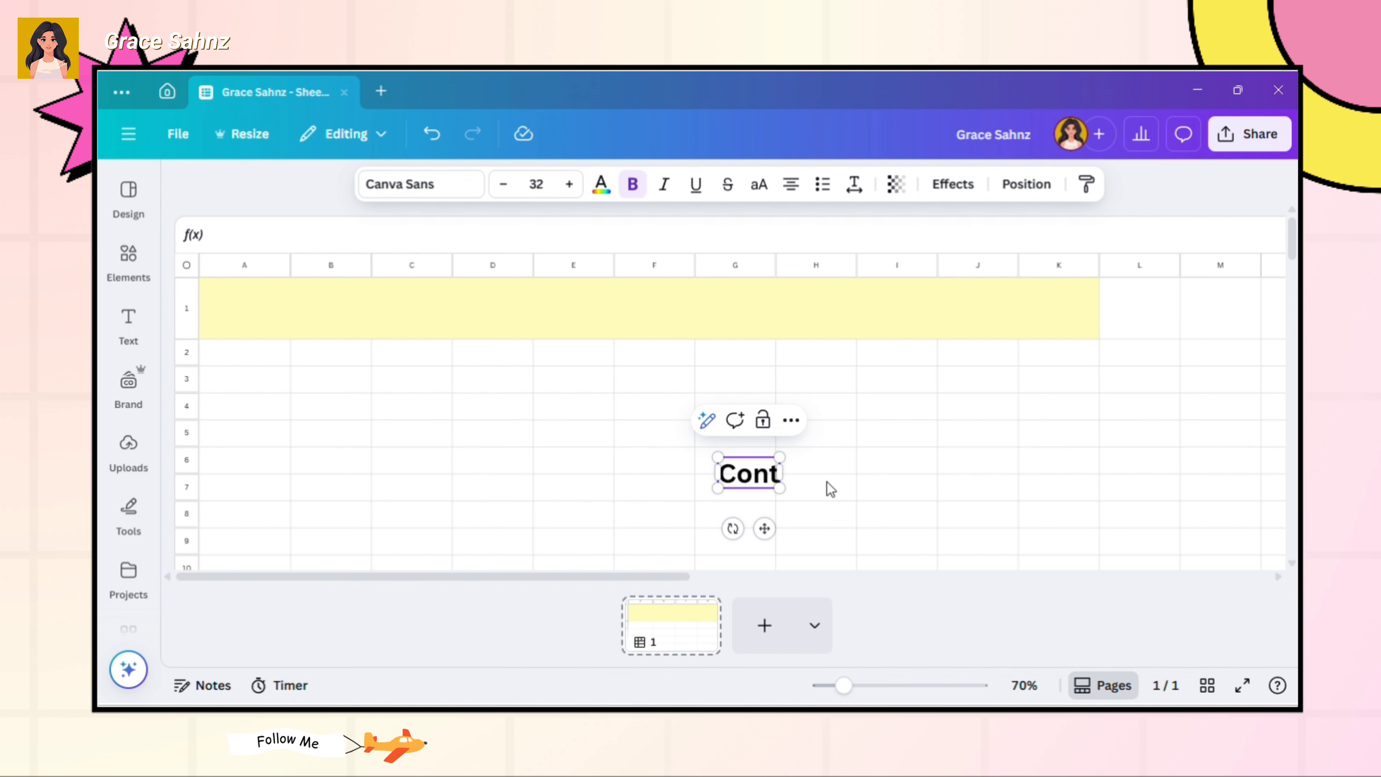
type("ent Creator Calendar")
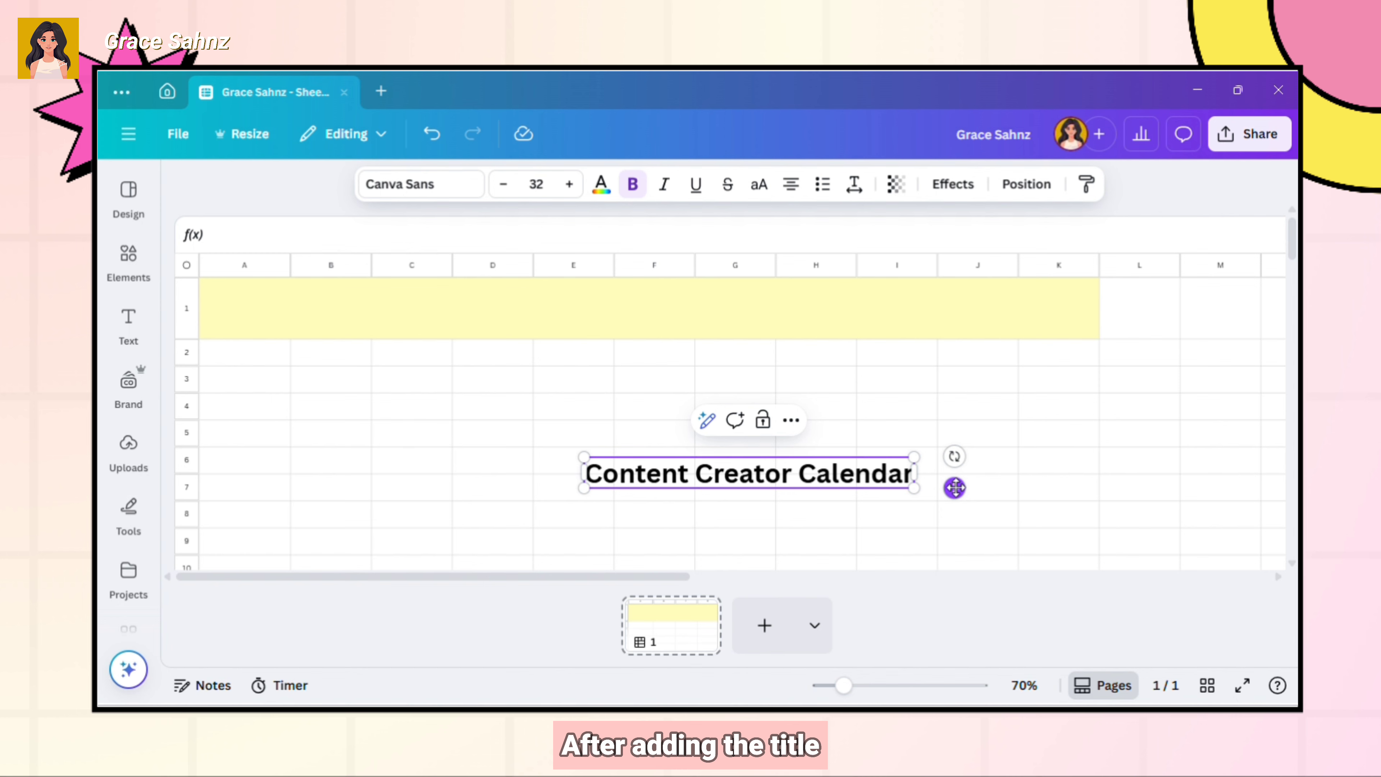
left_click_drag(955, 488, 623, 324)
- Set the heading's font to Anton and enlarge the text to size 42
left_click(447, 188)
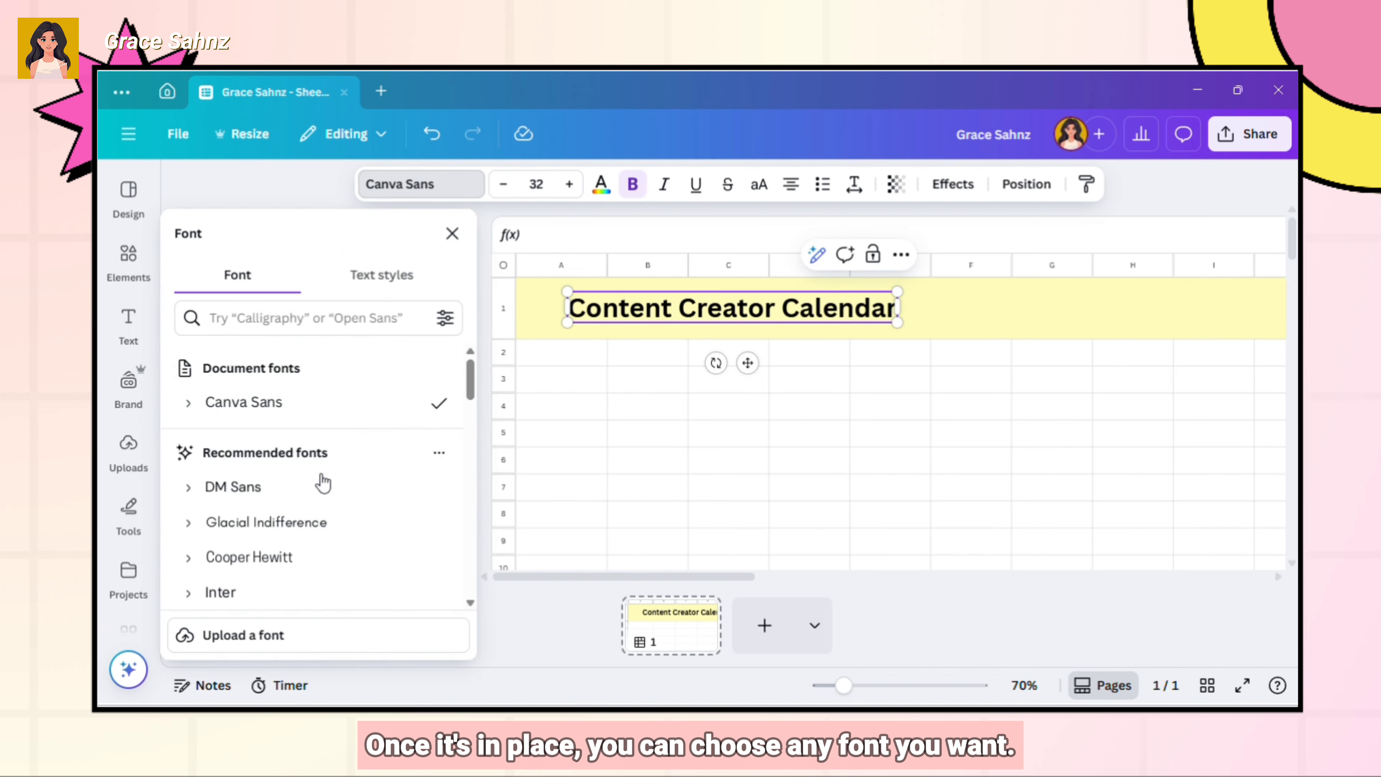
scroll(326, 489, "down", 6)
scroll(308, 544, "down", 3)
scroll(308, 528, "up", 5)
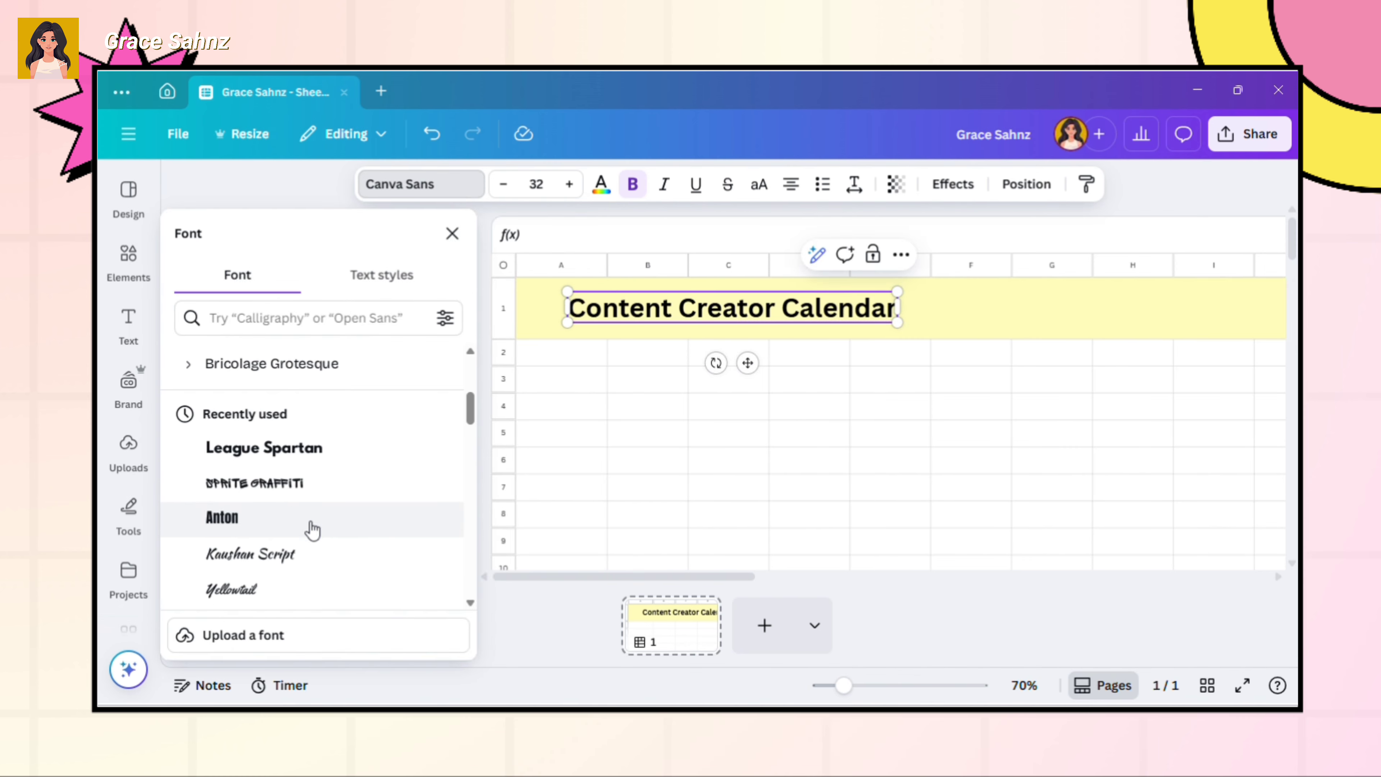
left_click(309, 519)
left_click(453, 233)
left_click_drag(567, 328, 607, 334)
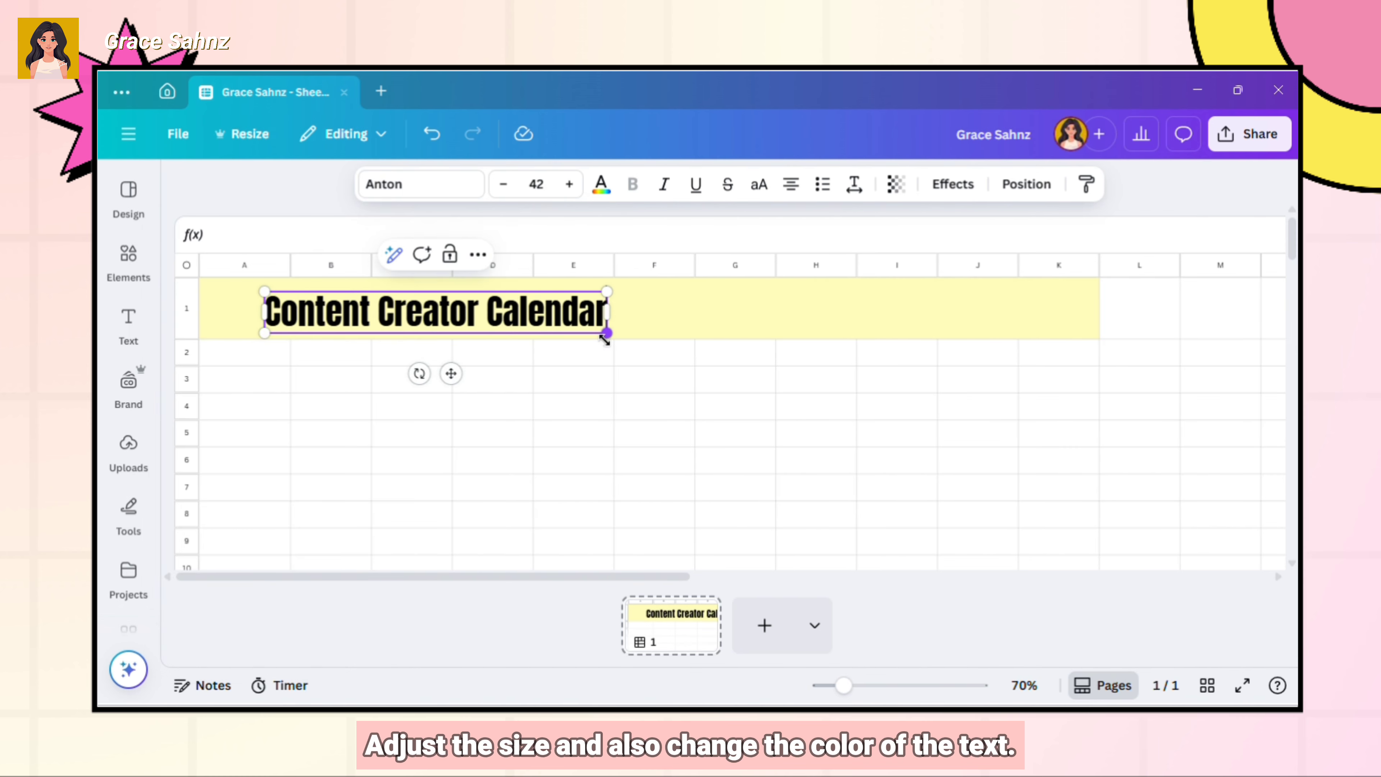
- Color the heading text purple
left_click(601, 184)
scroll(379, 524, "down", 2)
left_click(312, 536)
left_click(438, 232)
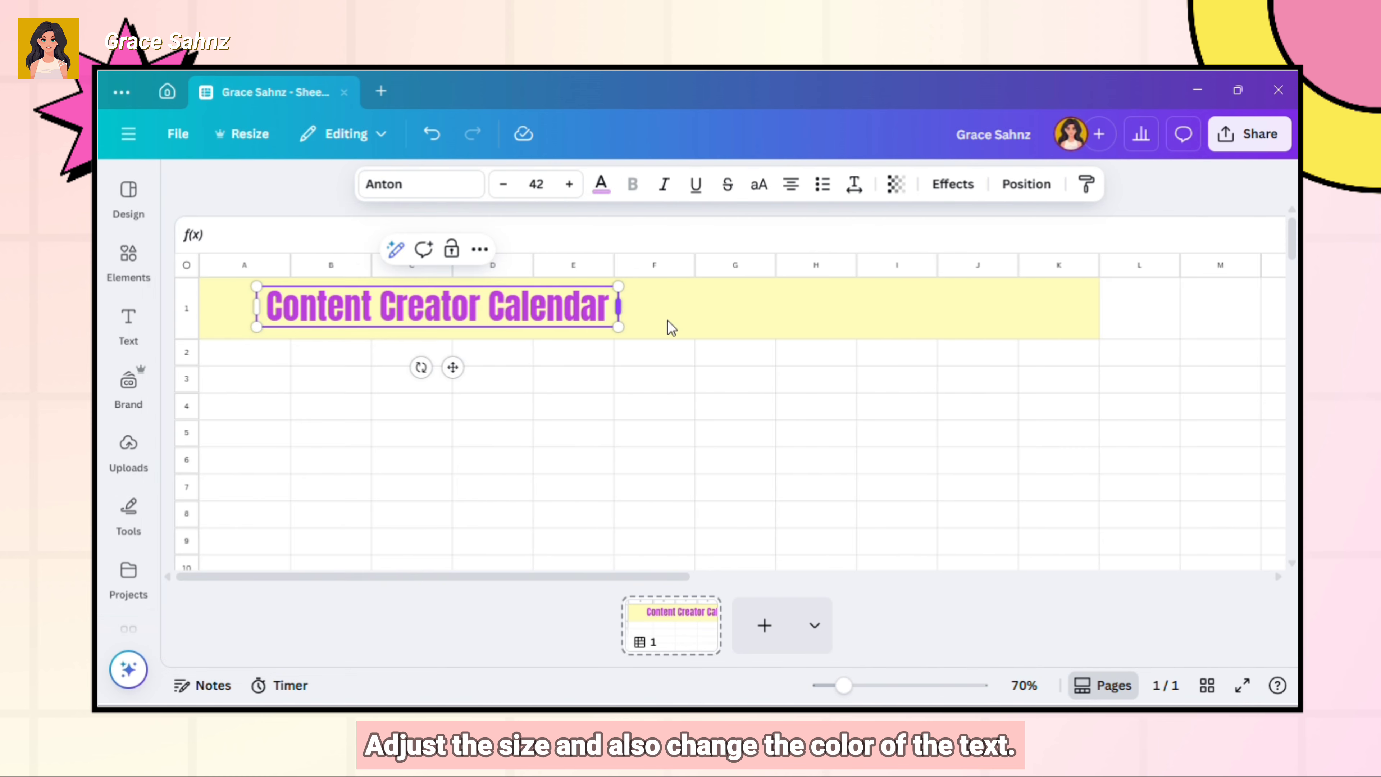
- Change the text color of the whole heading to white
left_click_drag(667, 327, 264, 307)
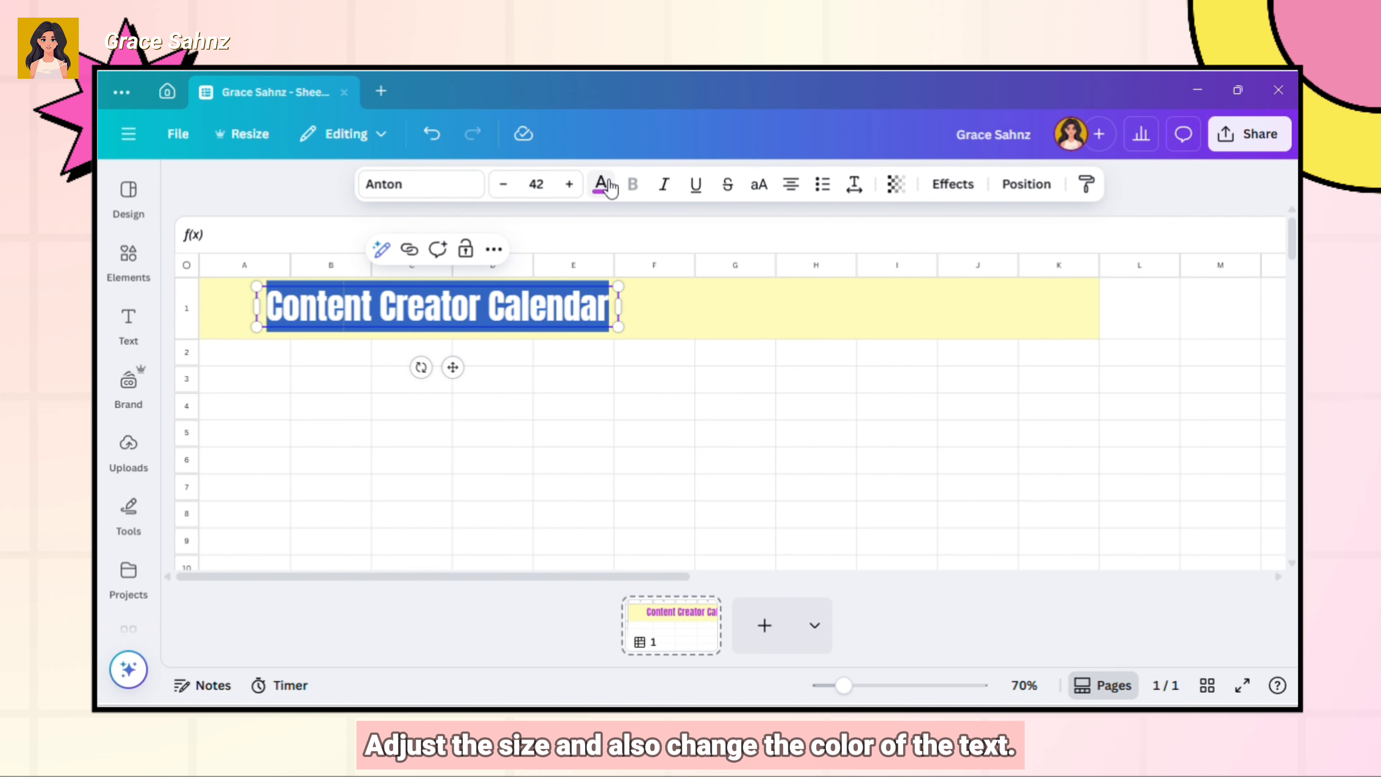
left_click(601, 183)
left_click(393, 361)
left_click(490, 377)
left_click(645, 312)
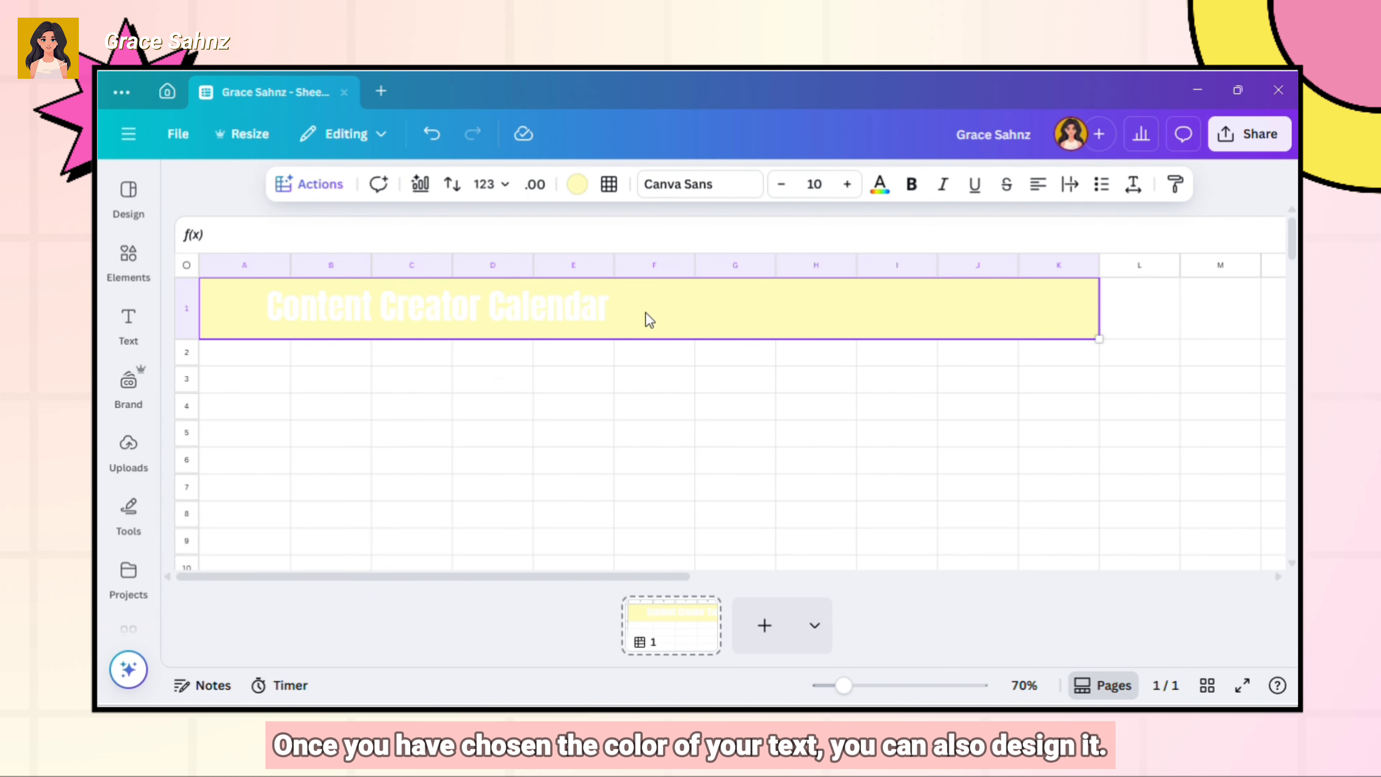
- Browse the text effect styles and apply the Outline effect to the "Content Creator Calendar" heading
left_click(589, 319)
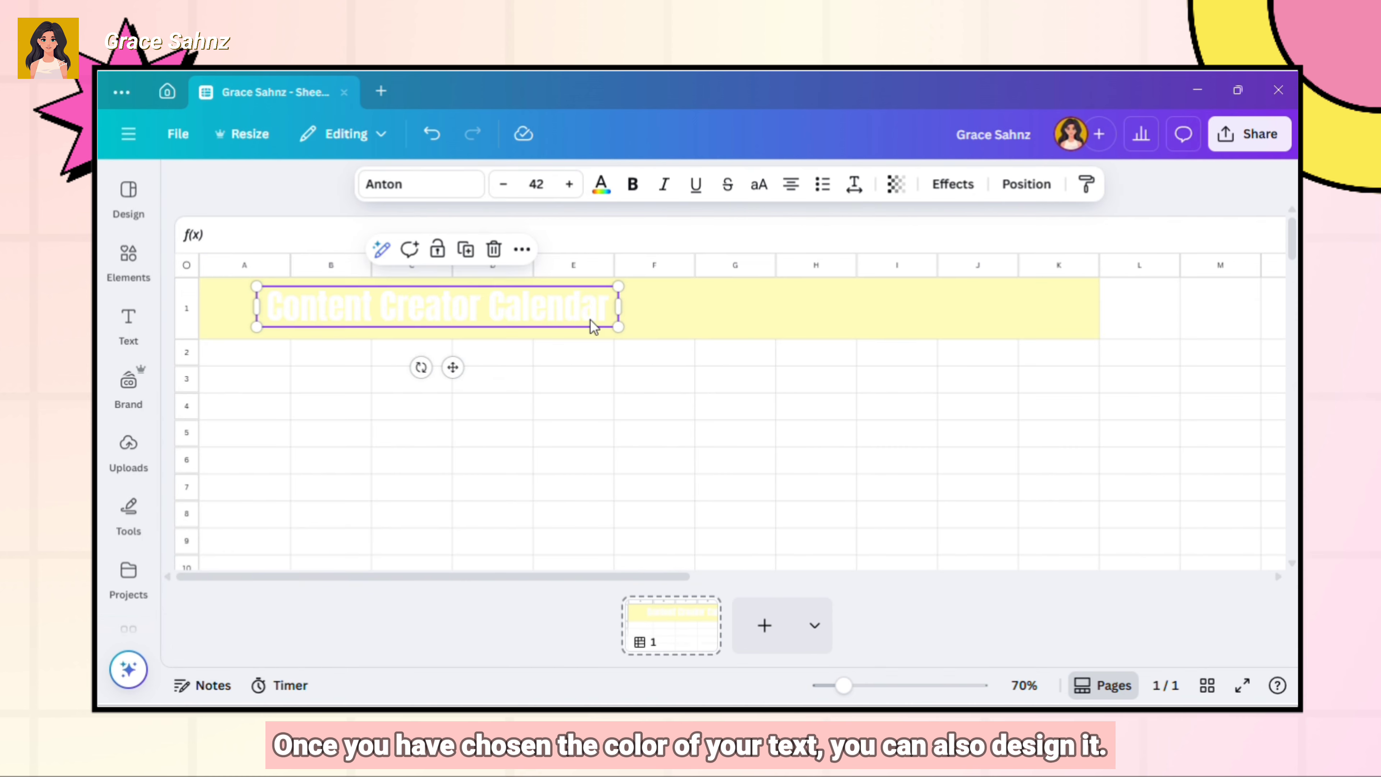
left_click(953, 184)
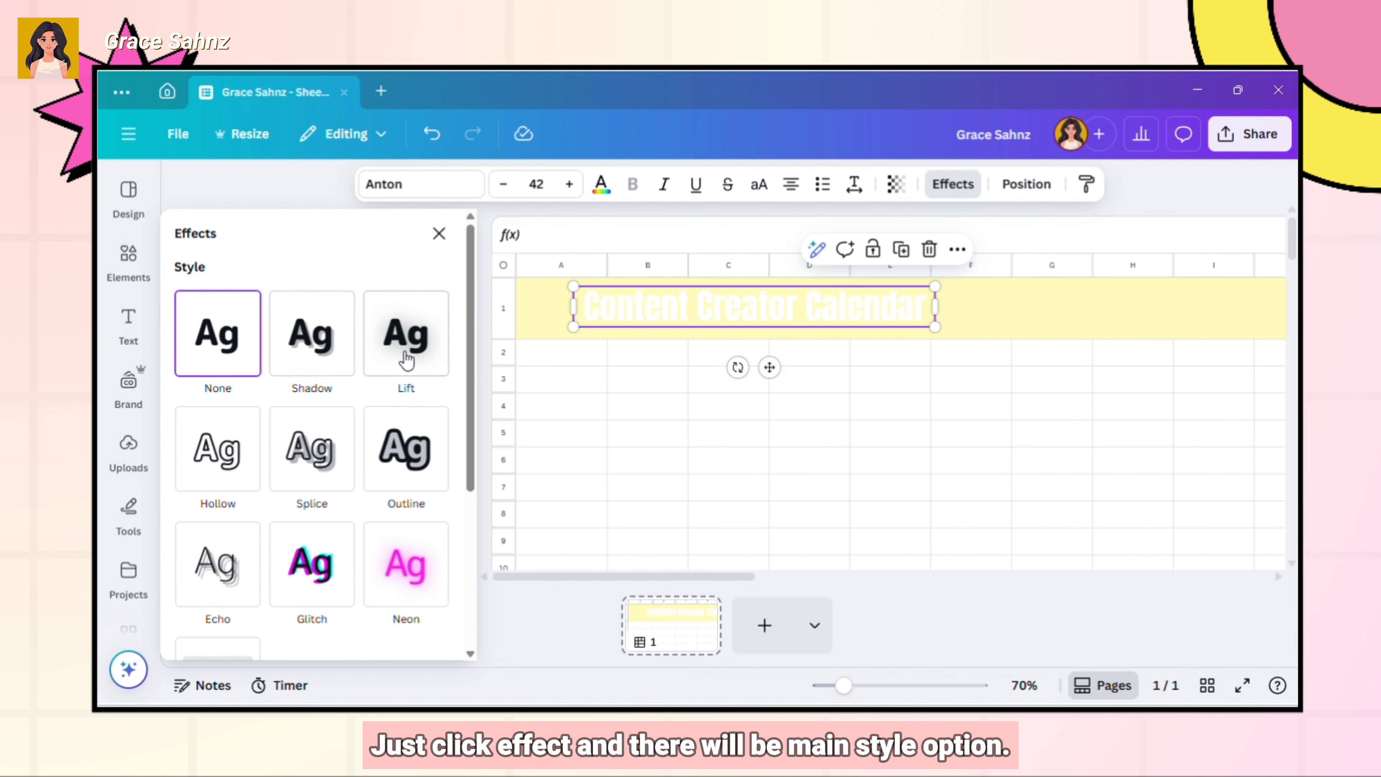
scroll(328, 548, "down", 2)
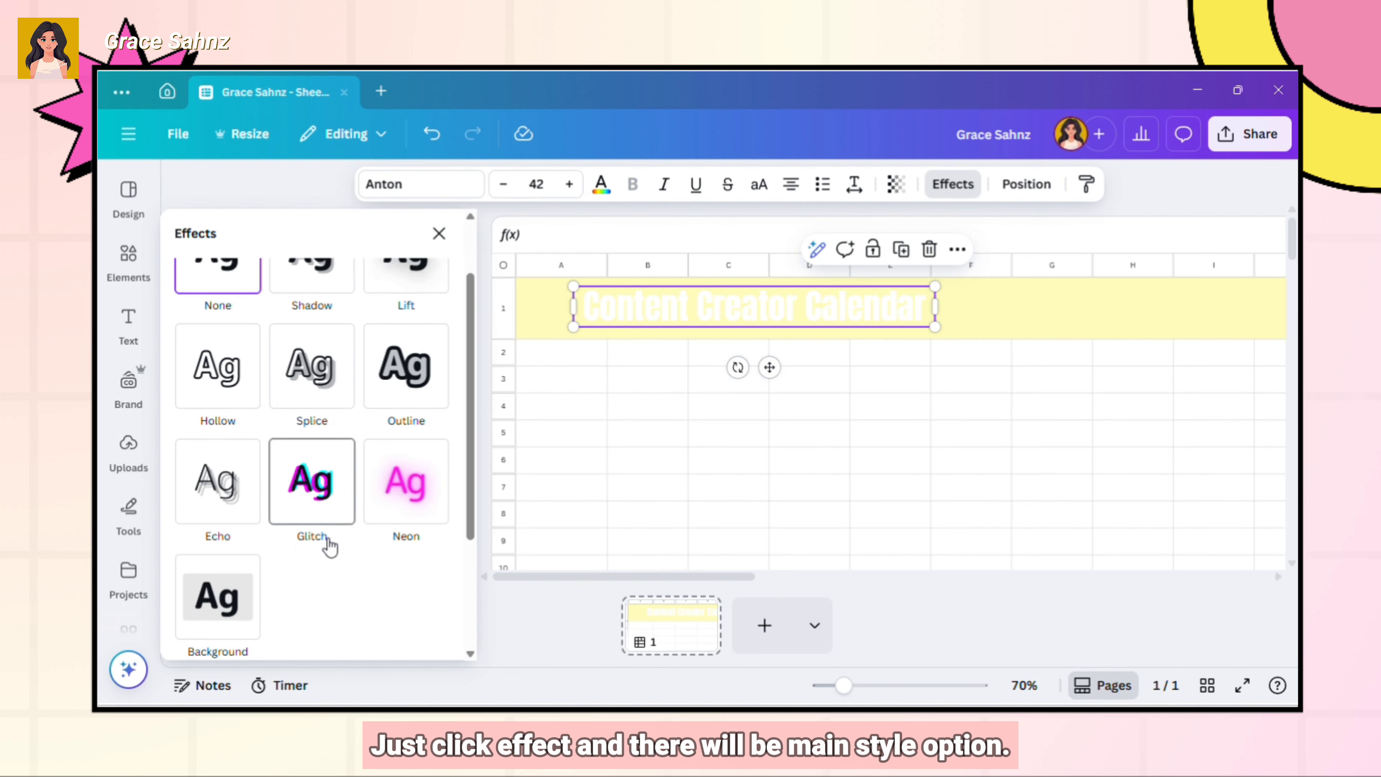
scroll(405, 474, "up", 2)
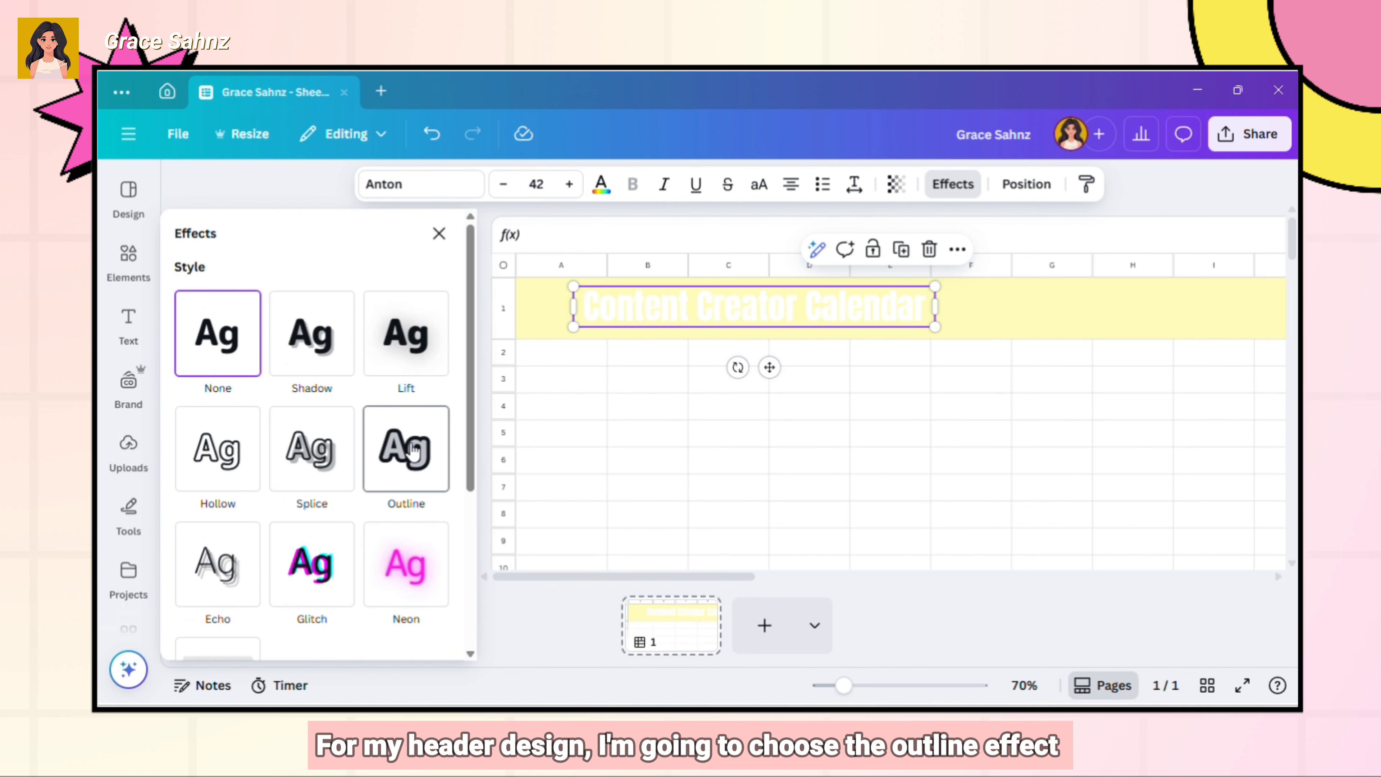
left_click(411, 458)
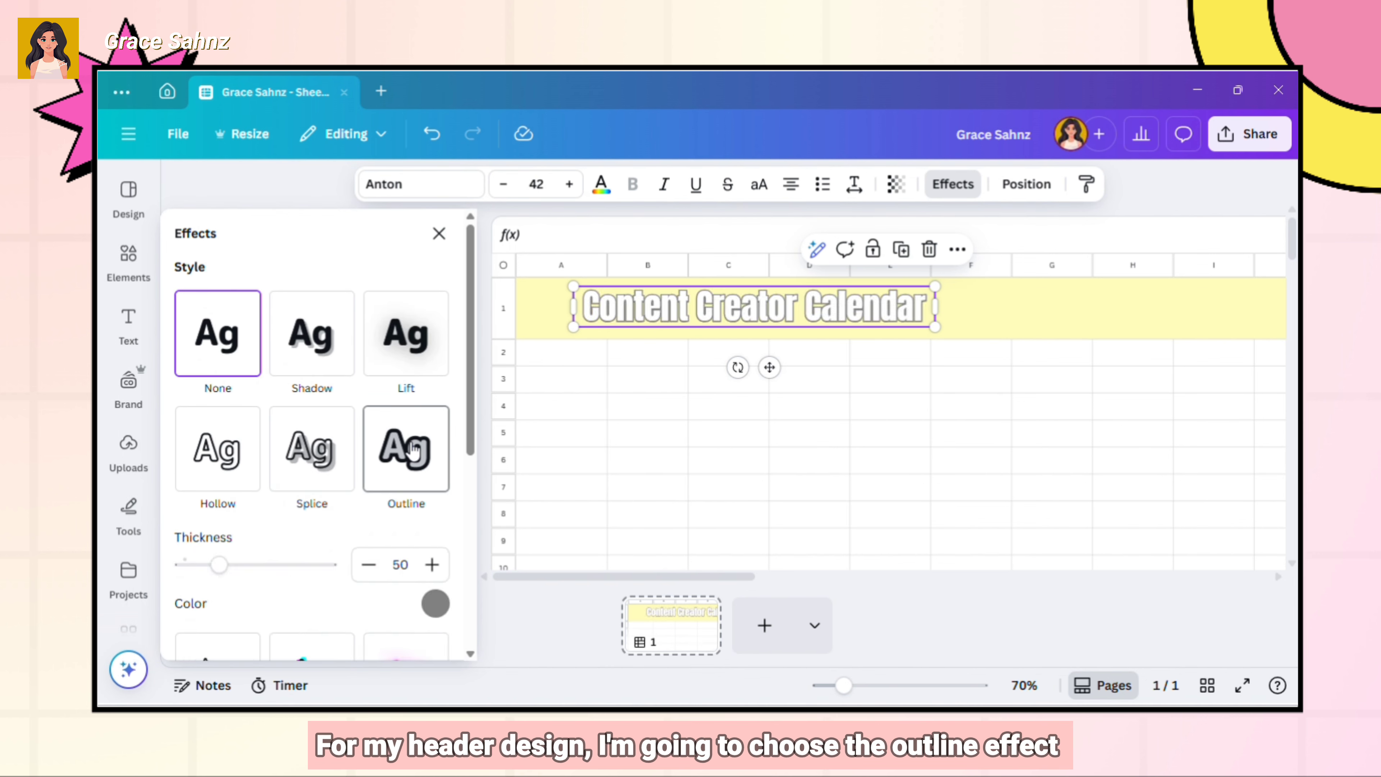
- Change the outline color of the "Content Creator Calendar" heading to dark gray and deselect the heading
left_click(435, 605)
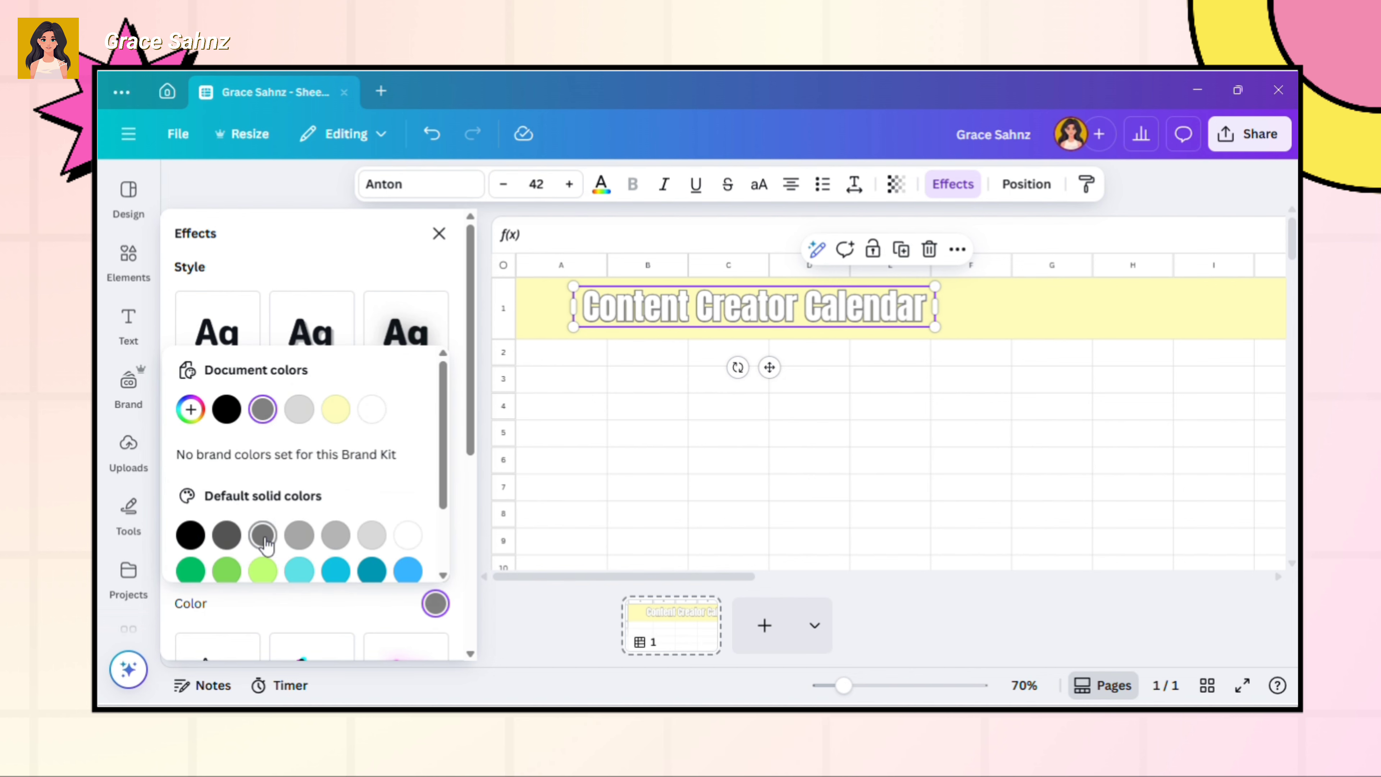
left_click(226, 534)
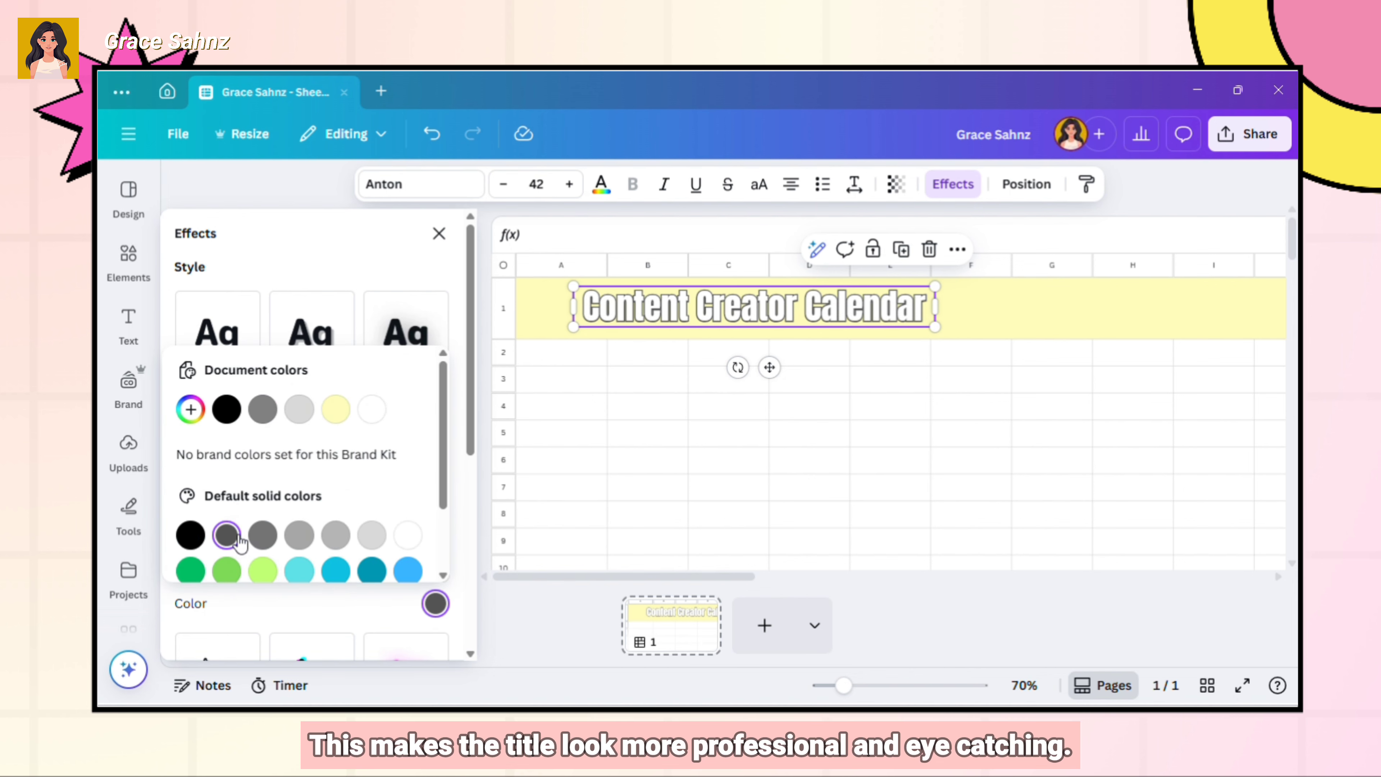
left_click(439, 234)
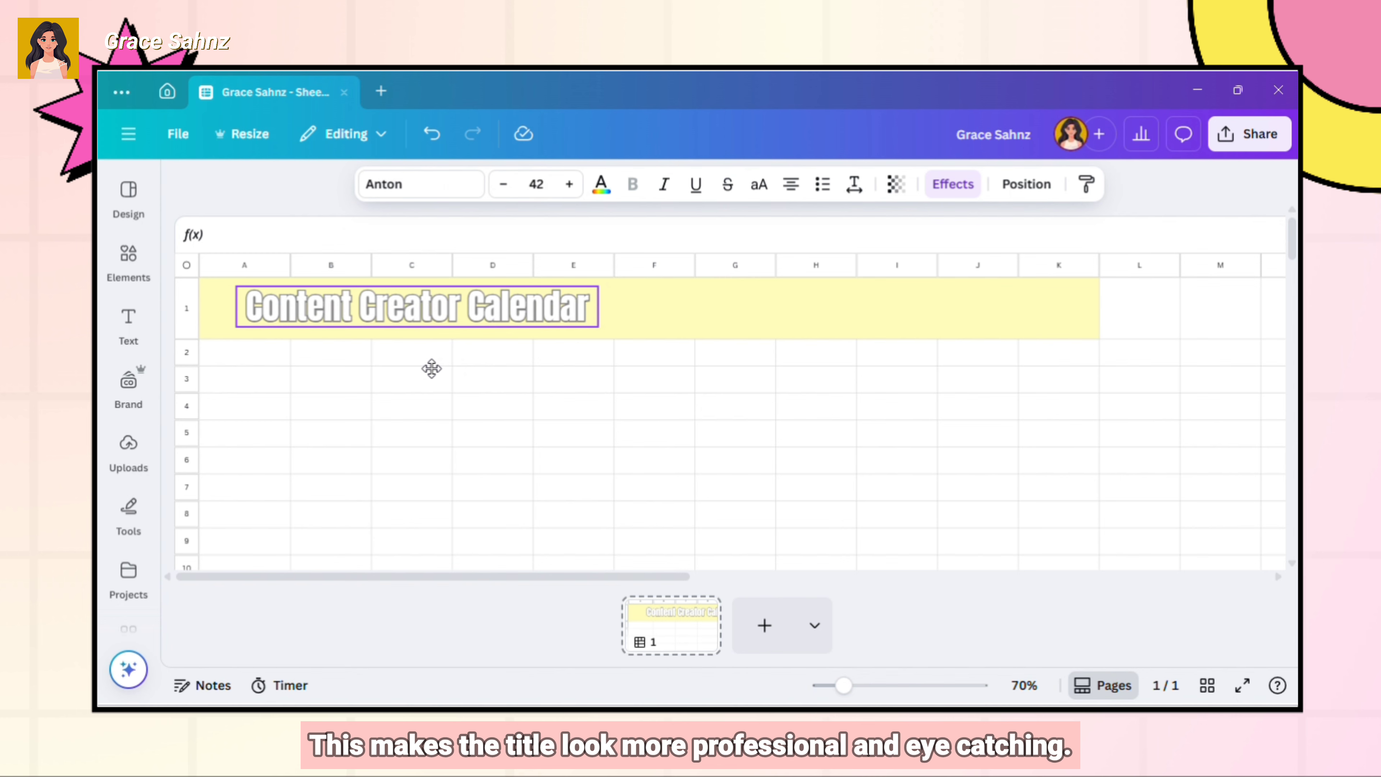
left_click(658, 338)
left_click(643, 416)
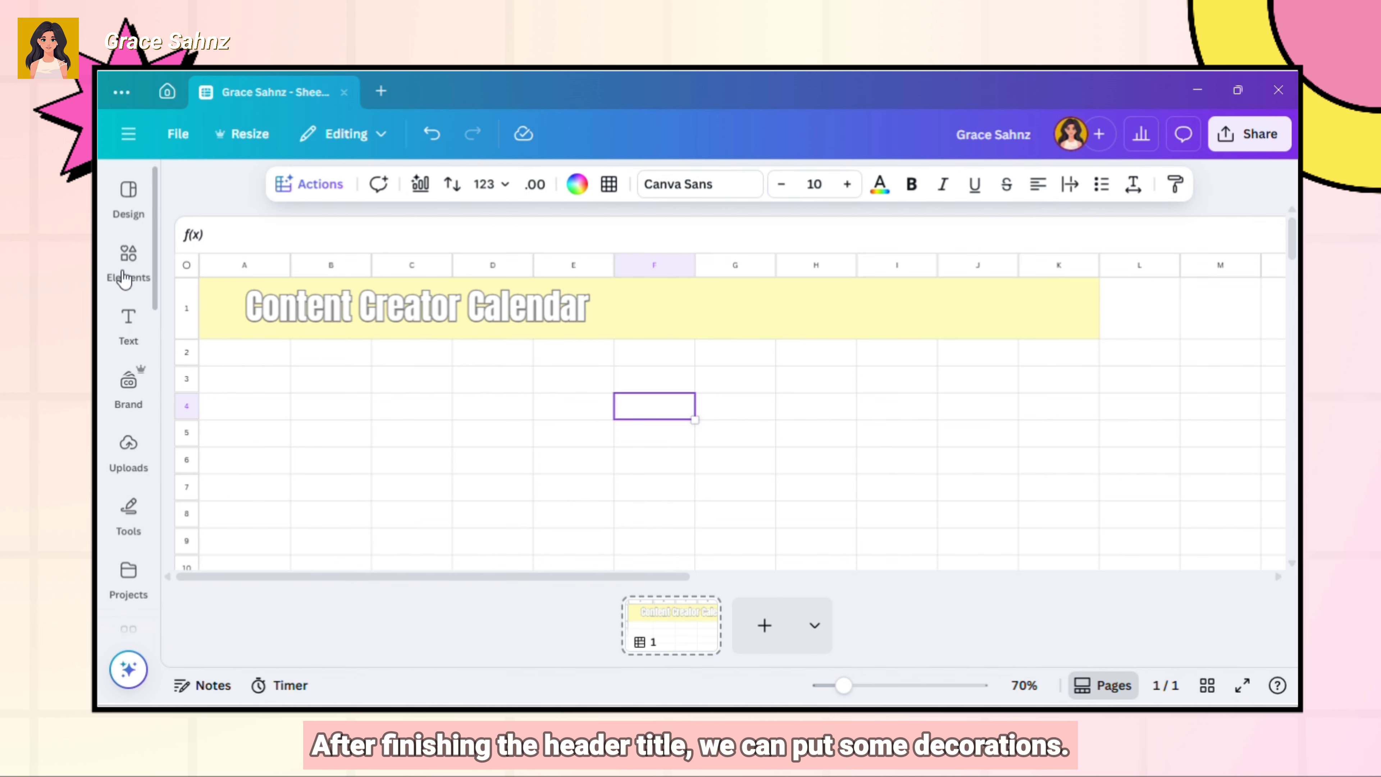
- Search the design elements for "laptop" and browse the matching graphics, photos, frames and mockups
left_click(128, 261)
left_click(333, 193)
type("laptop")
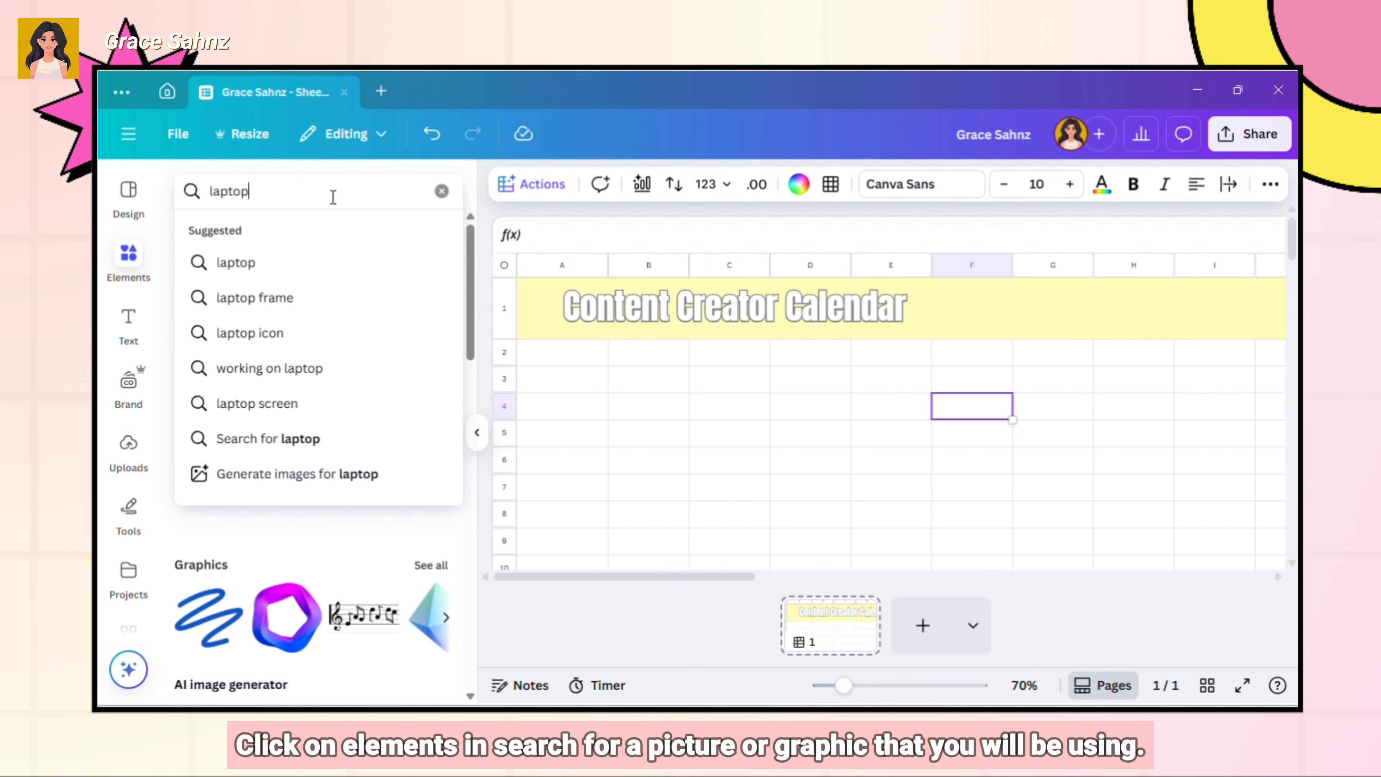
key("Return")
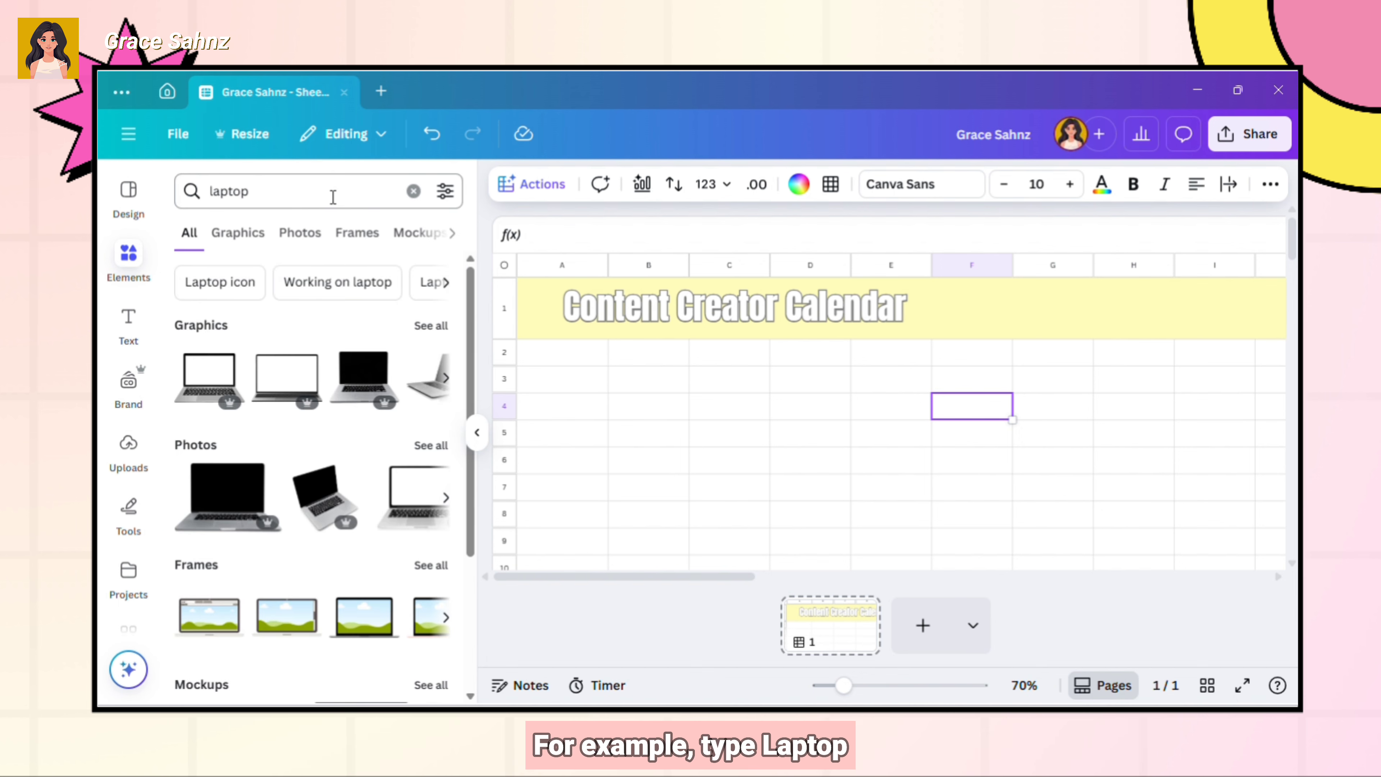
left_click(432, 327)
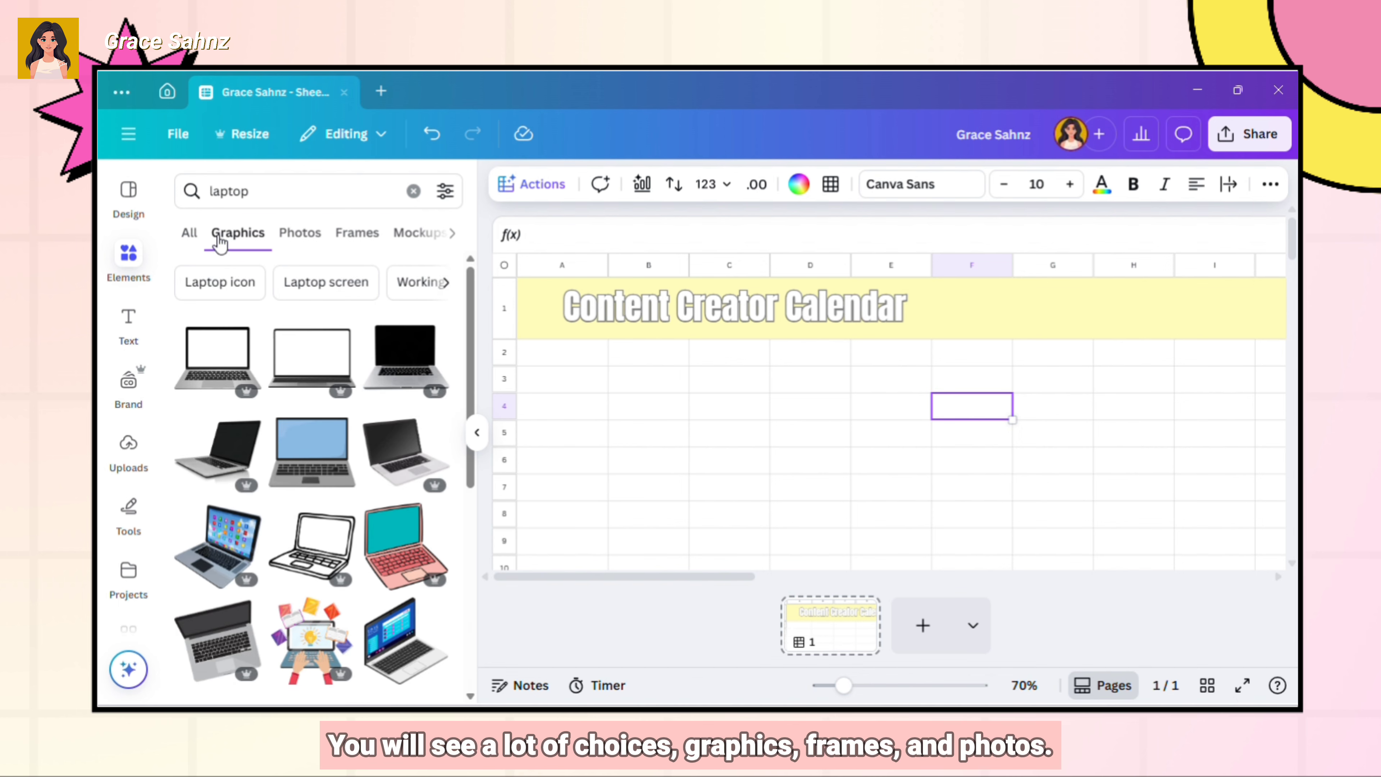
left_click(199, 234)
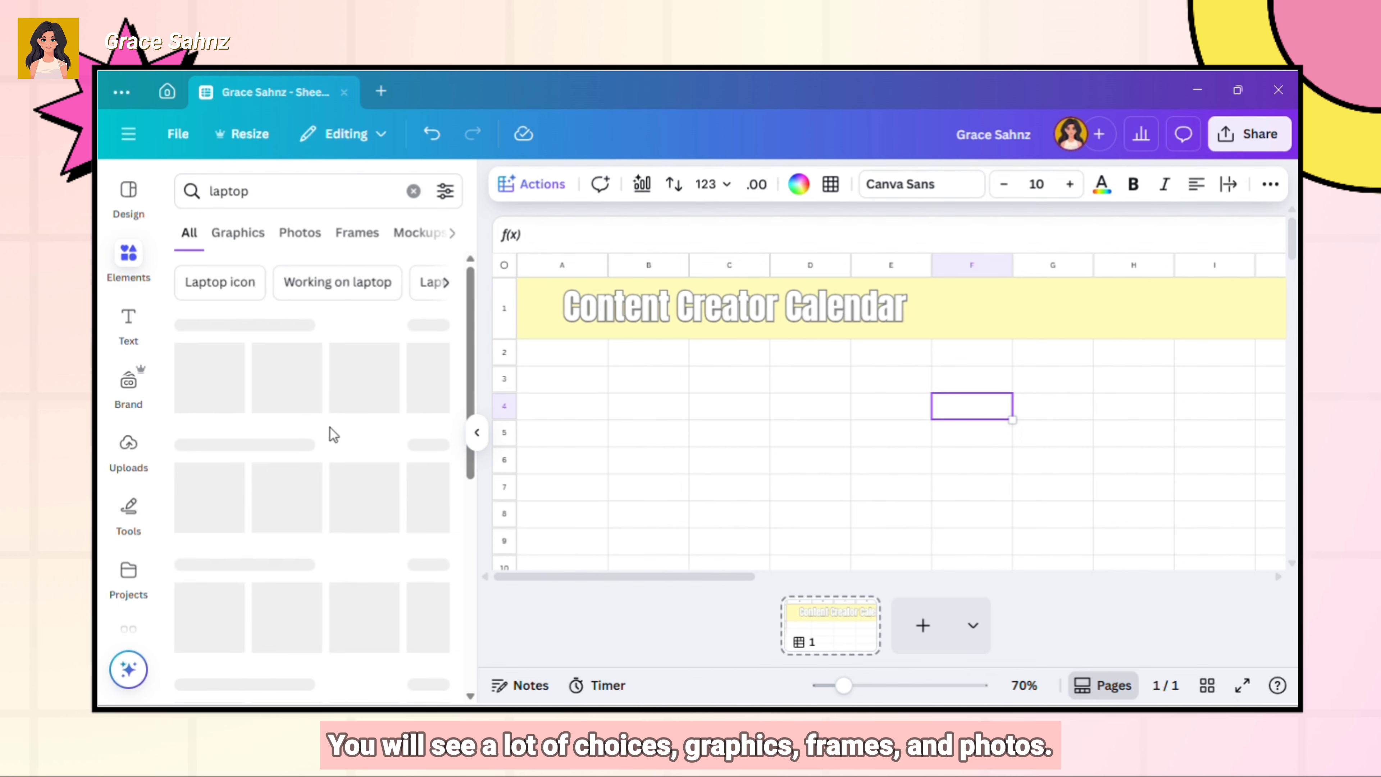
scroll(361, 475, "down", 2)
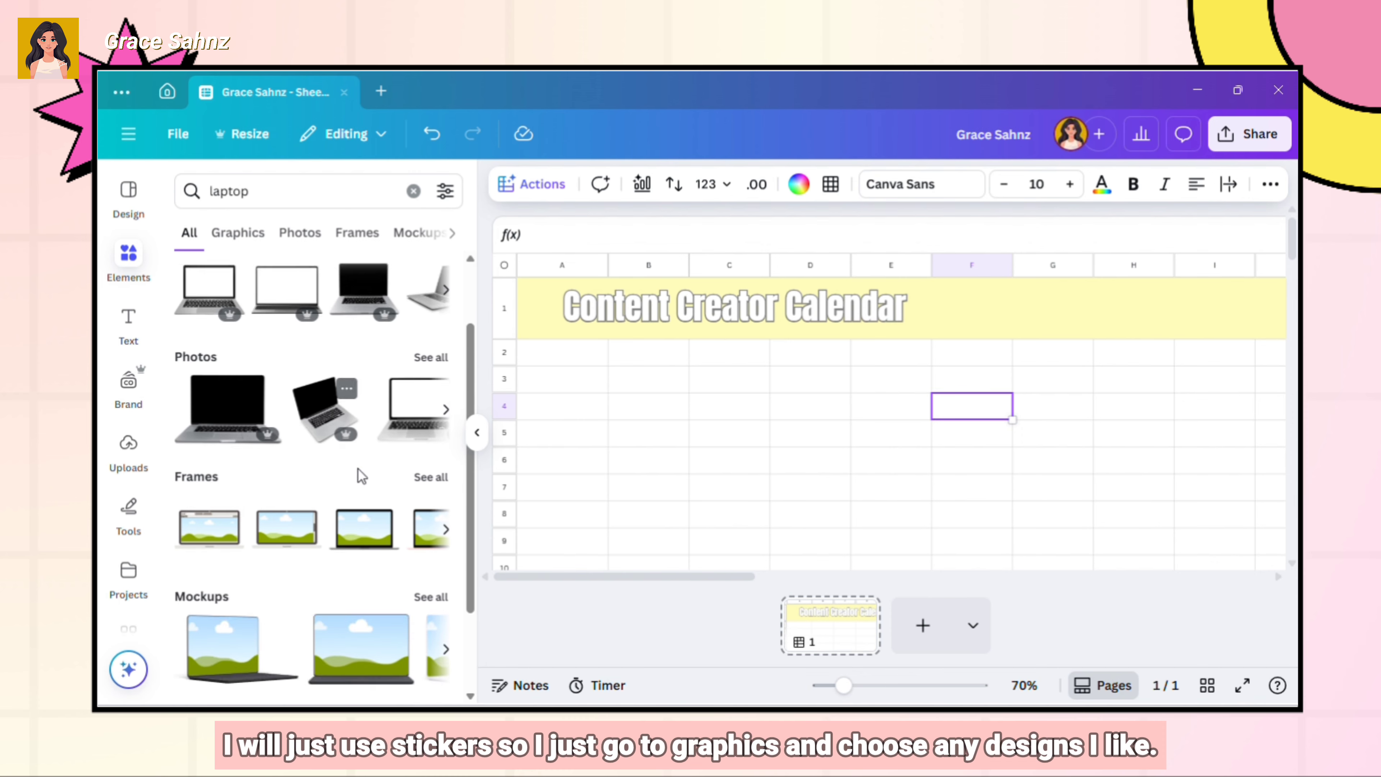
scroll(361, 477, "down", 2)
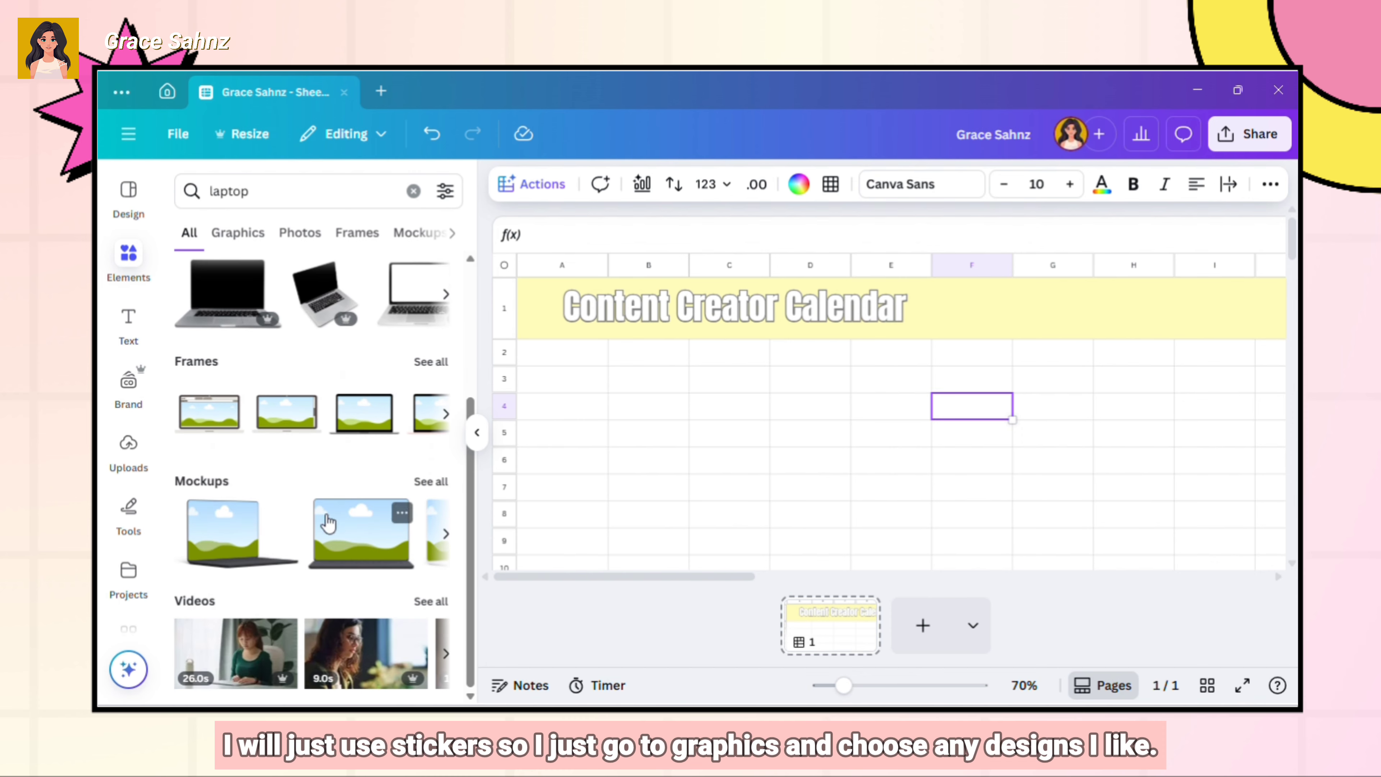
scroll(323, 500, "up", 4)
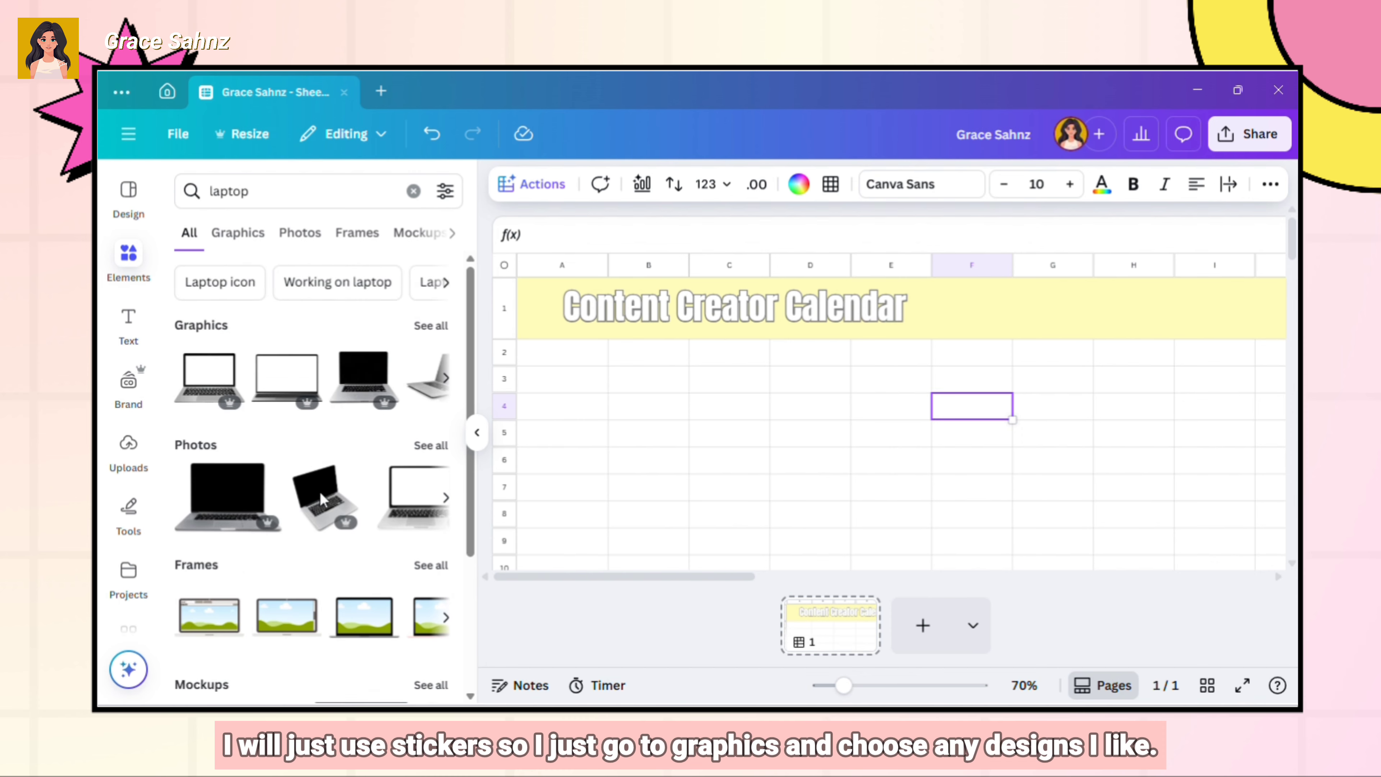
- Narrow the laptop results to graphics only and filter them by the Free price option
left_click(431, 326)
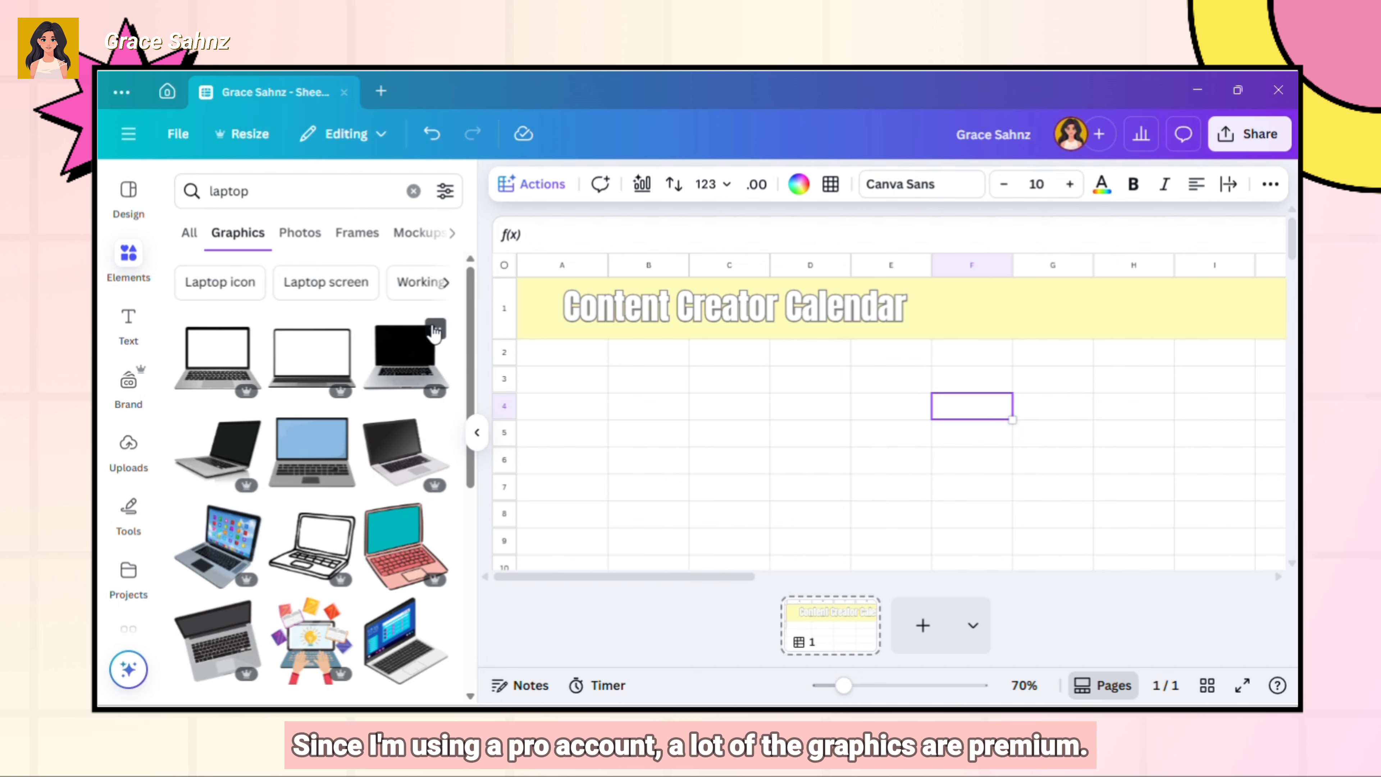
mouse_move(337, 396)
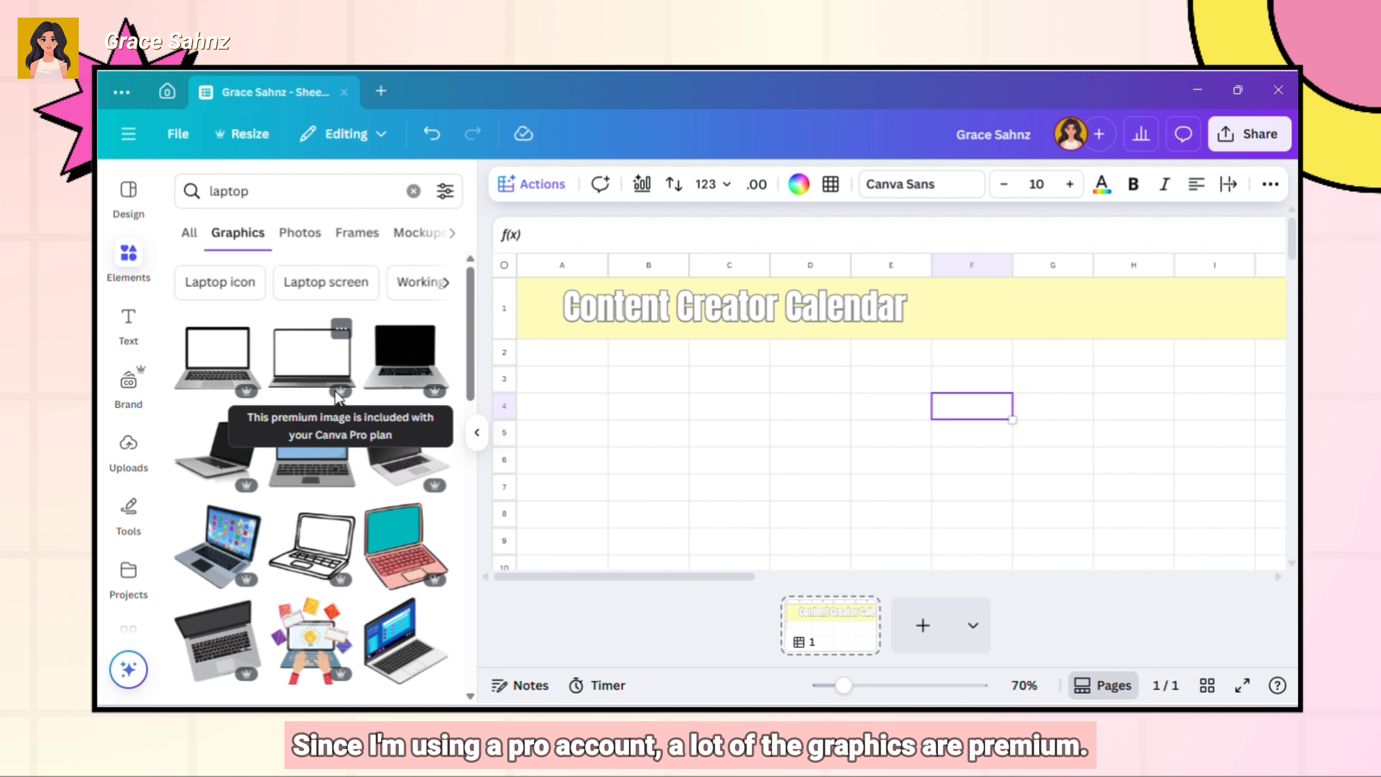
mouse_move(443, 393)
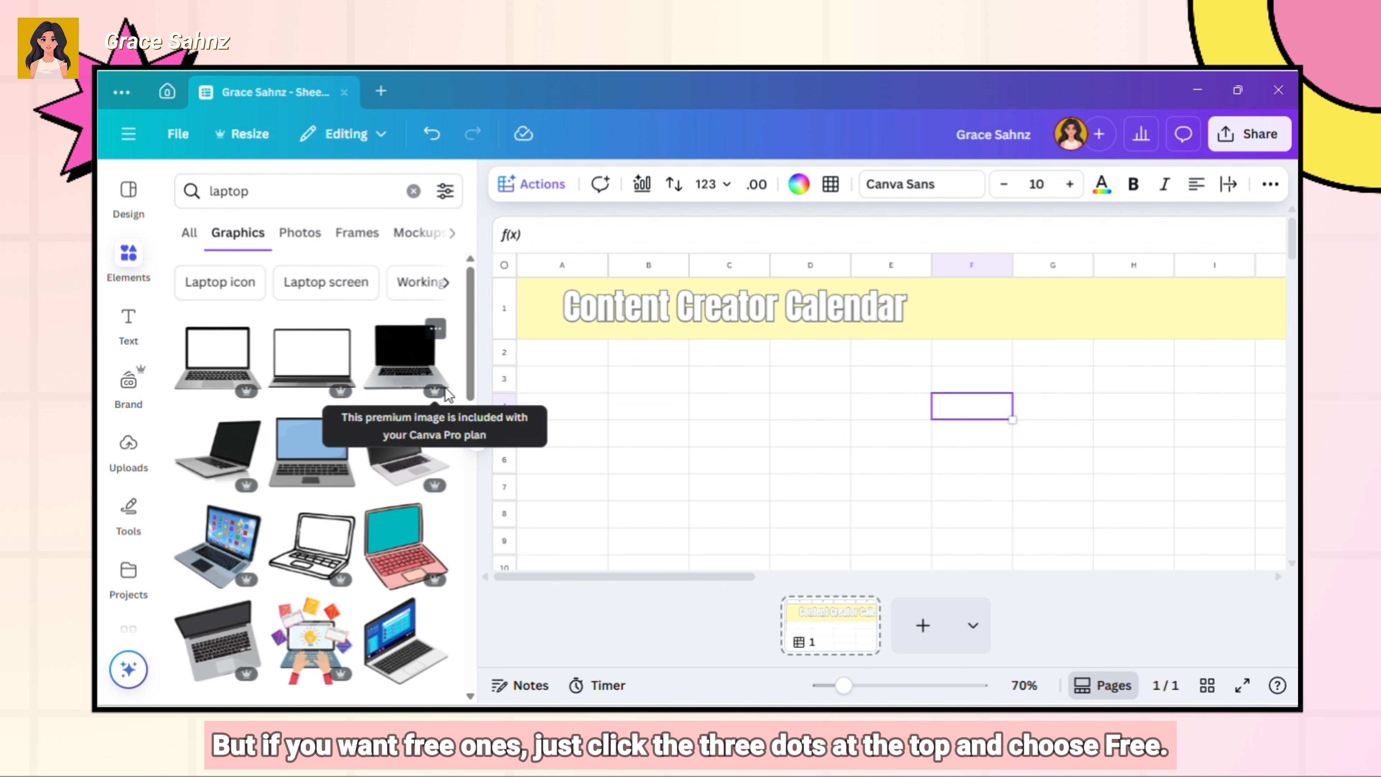
left_click(444, 192)
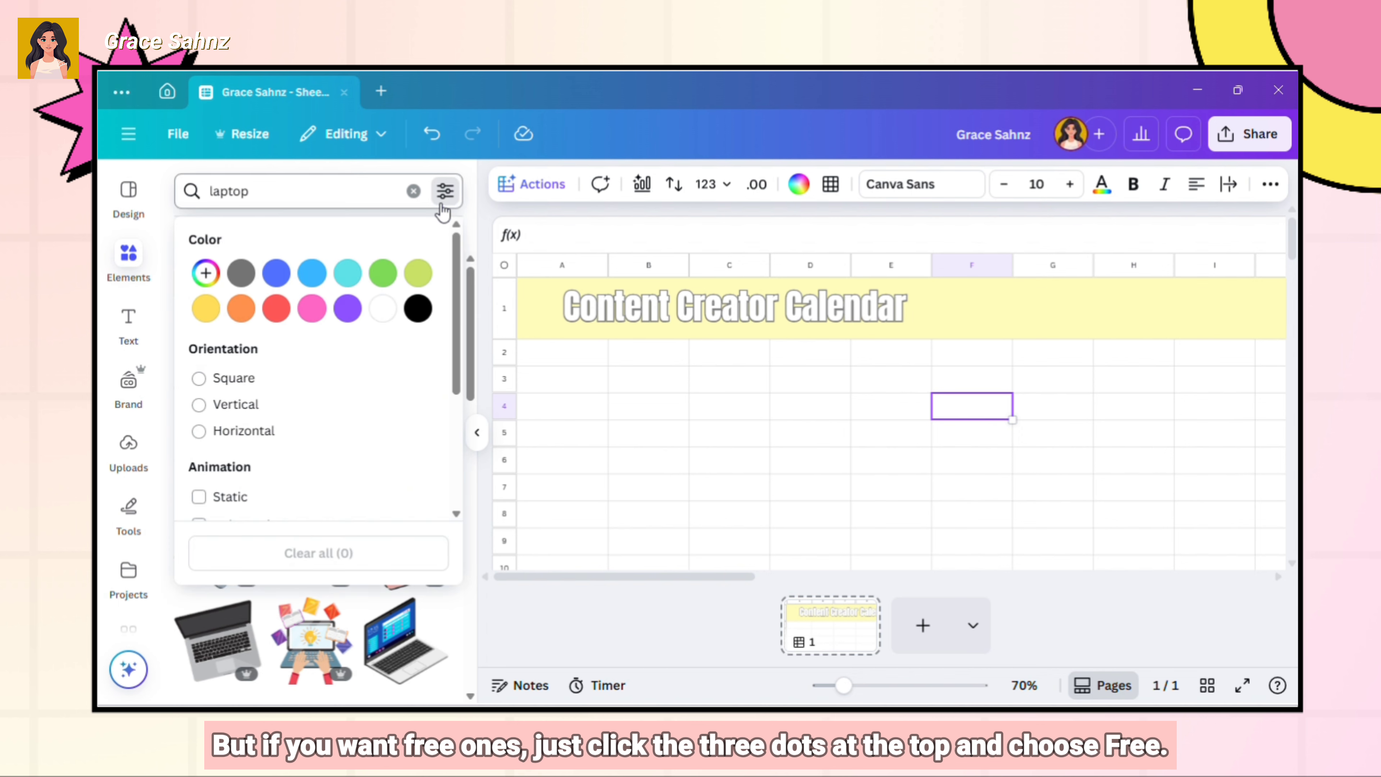
scroll(278, 440, "down", 3)
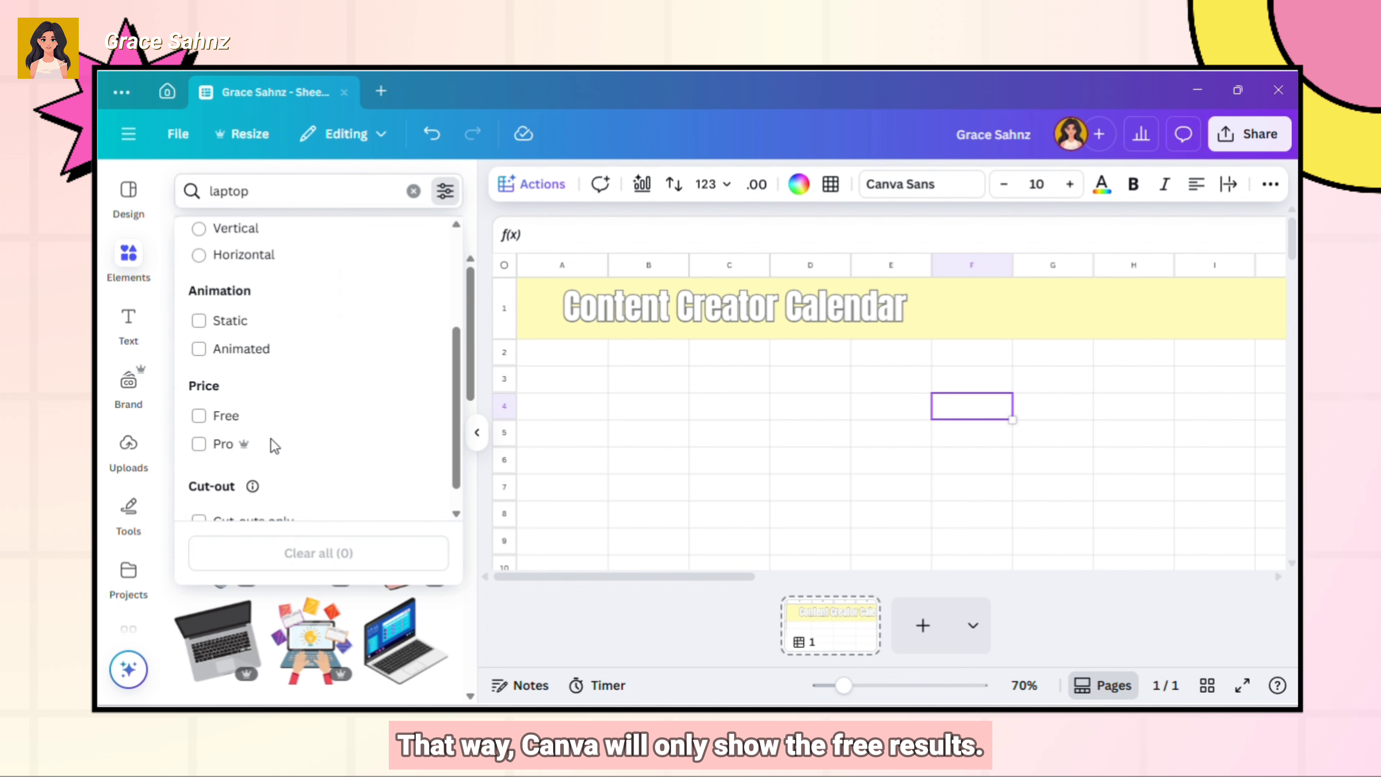
left_click(200, 417)
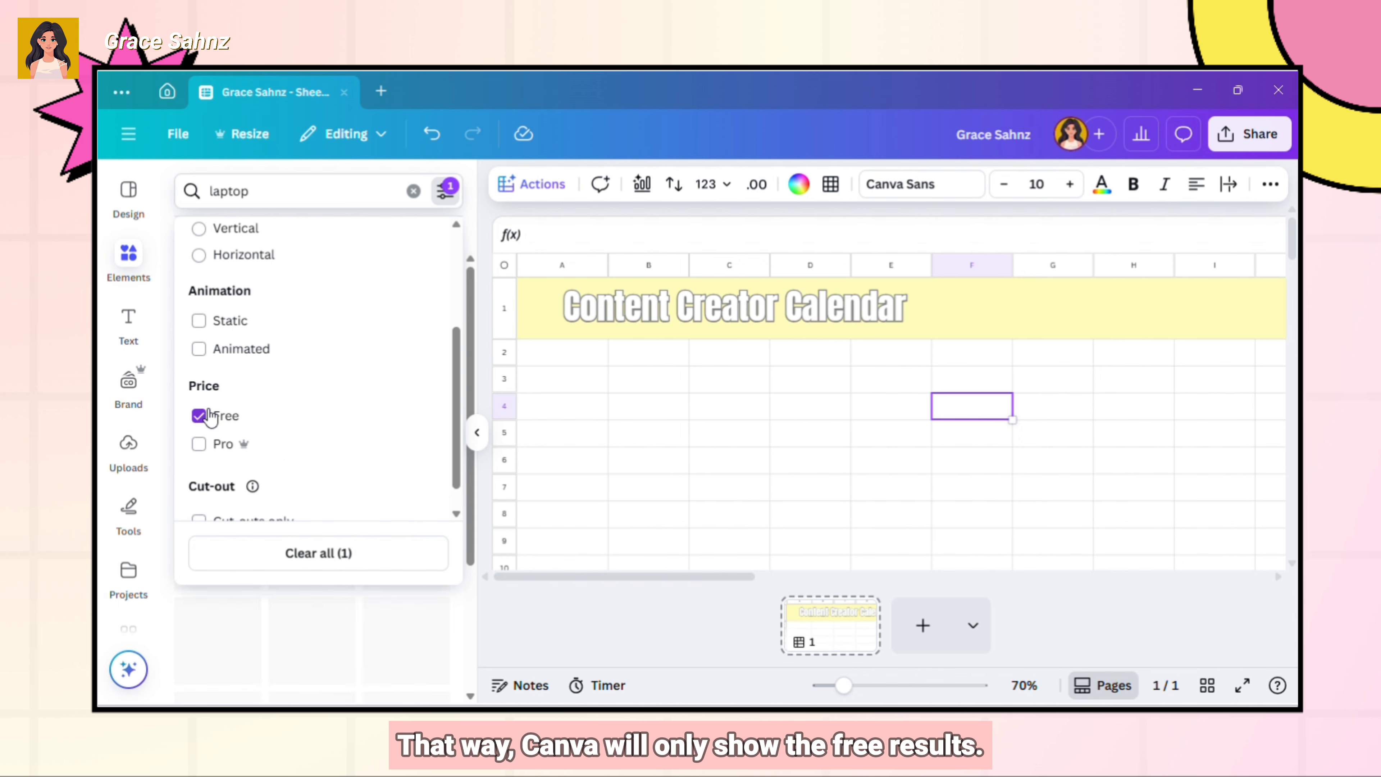
left_click(438, 196)
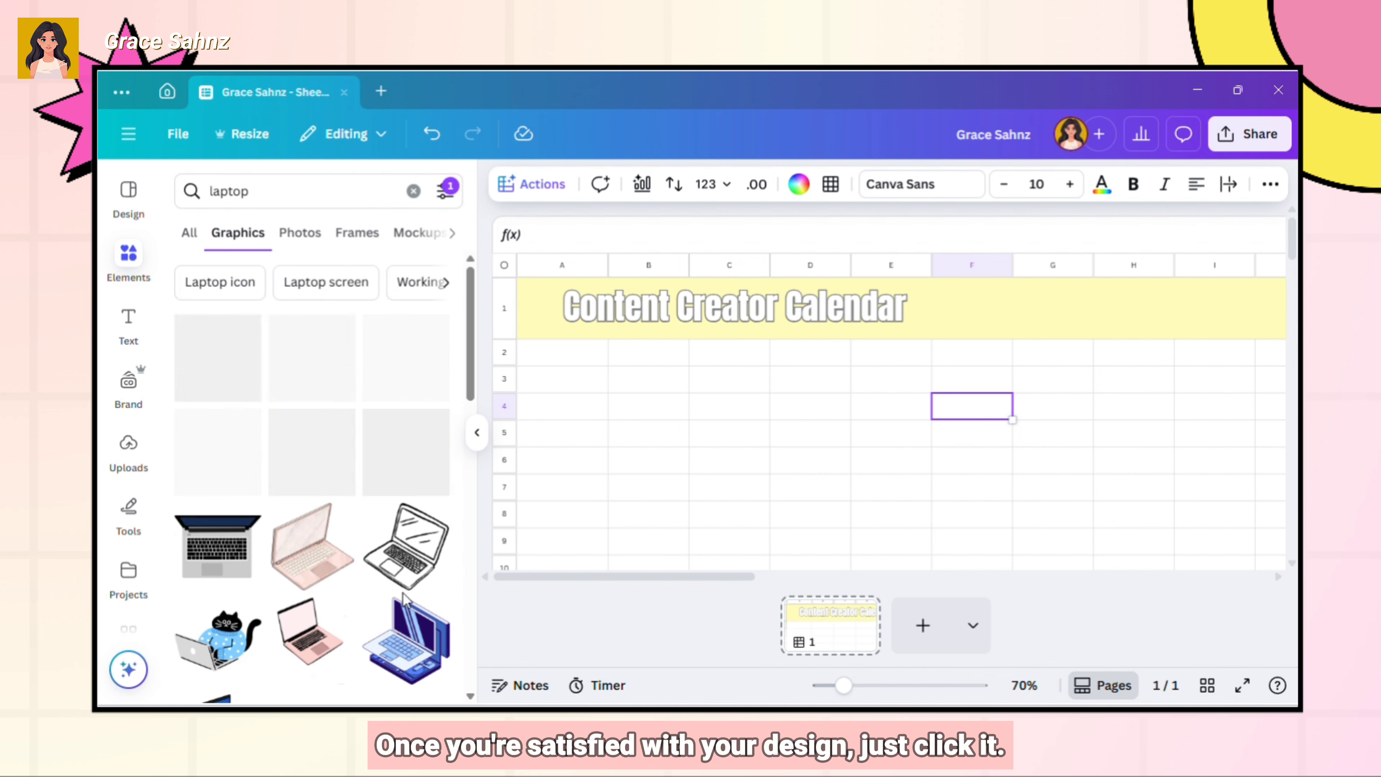
- Insert the laptop graphic with the blue screen into cell F4 and detach the image from the cell
left_click(330, 390)
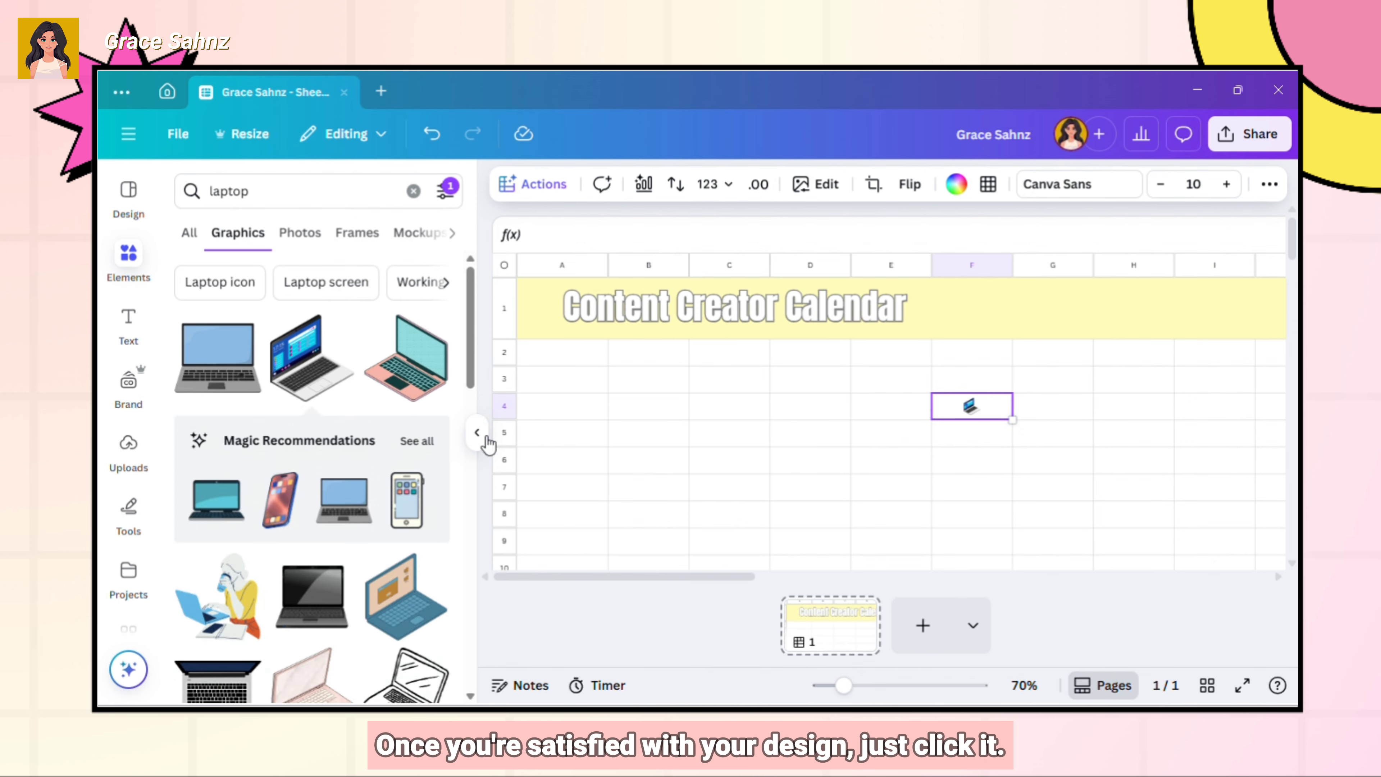
left_click(477, 433)
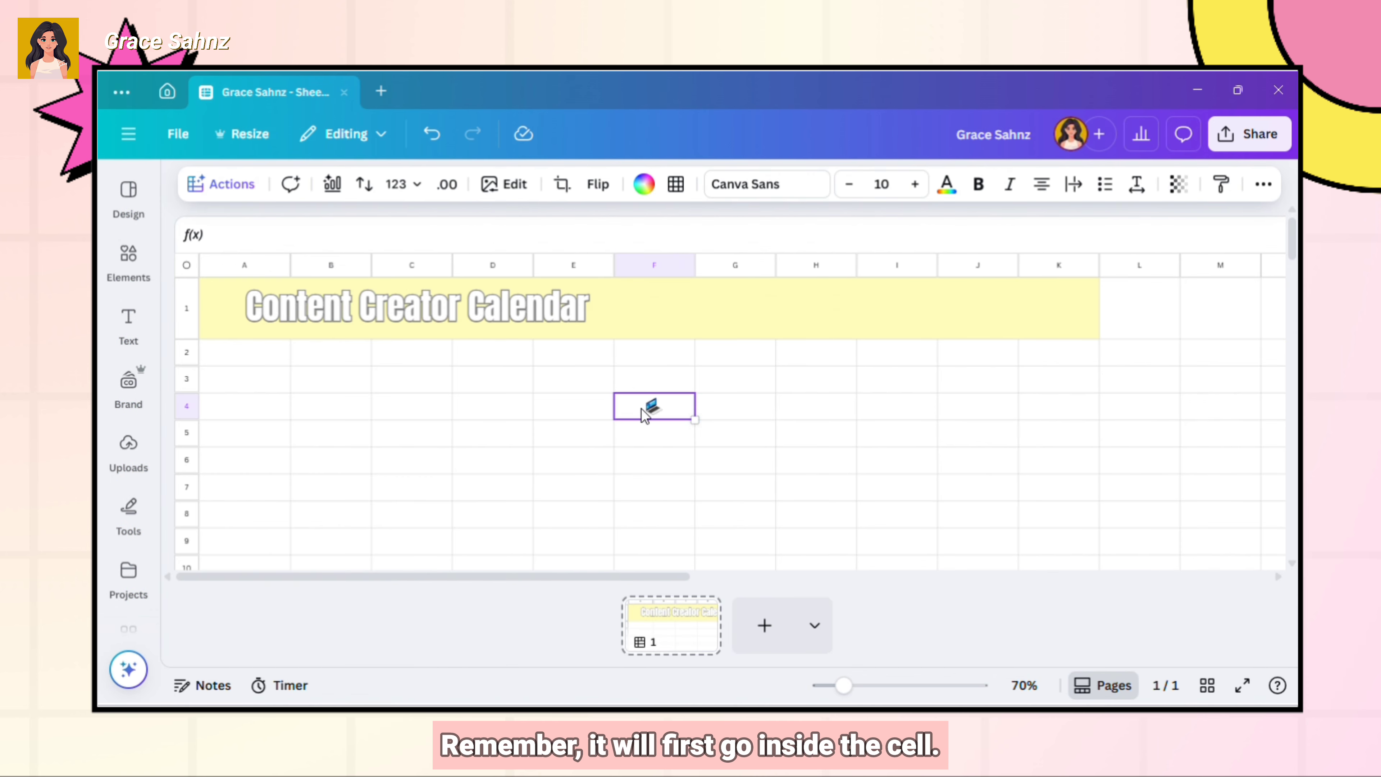
right_click(664, 411)
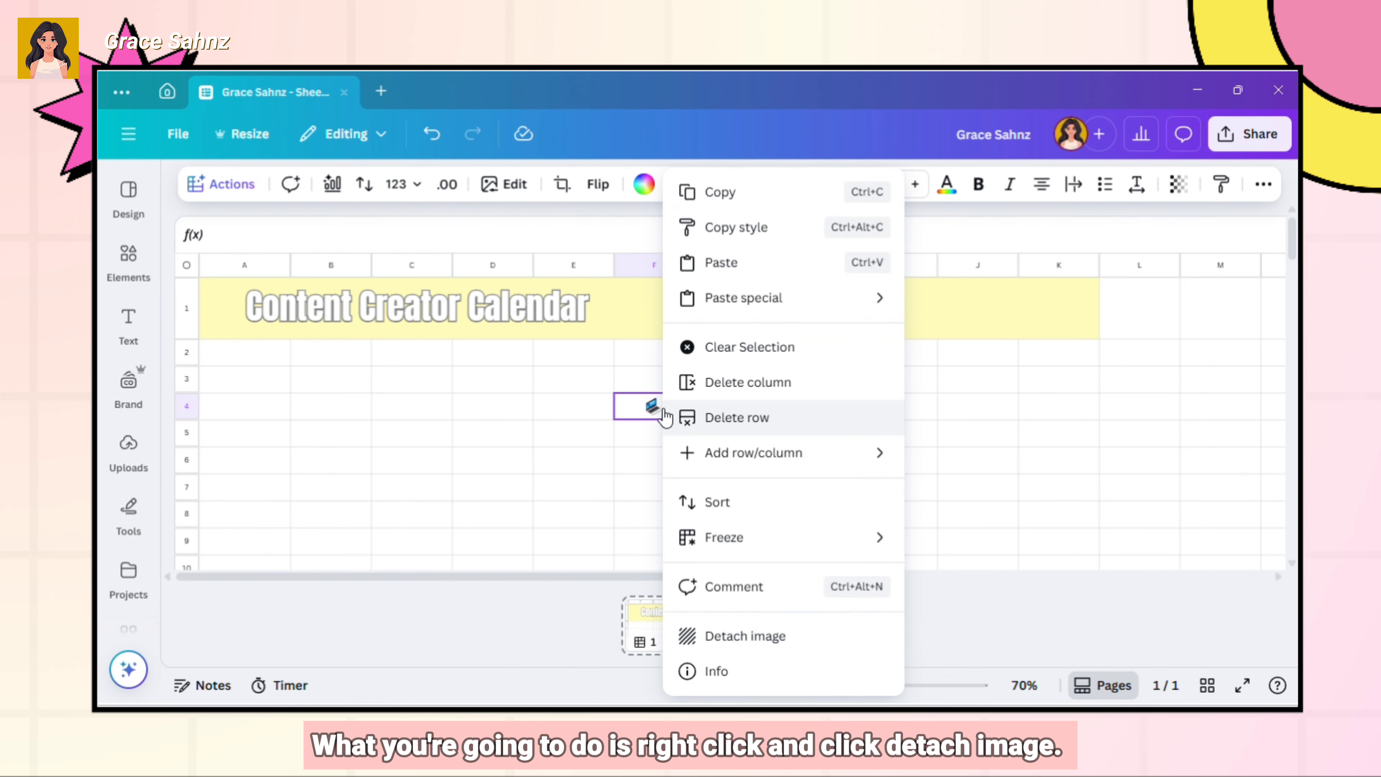
left_click(762, 637)
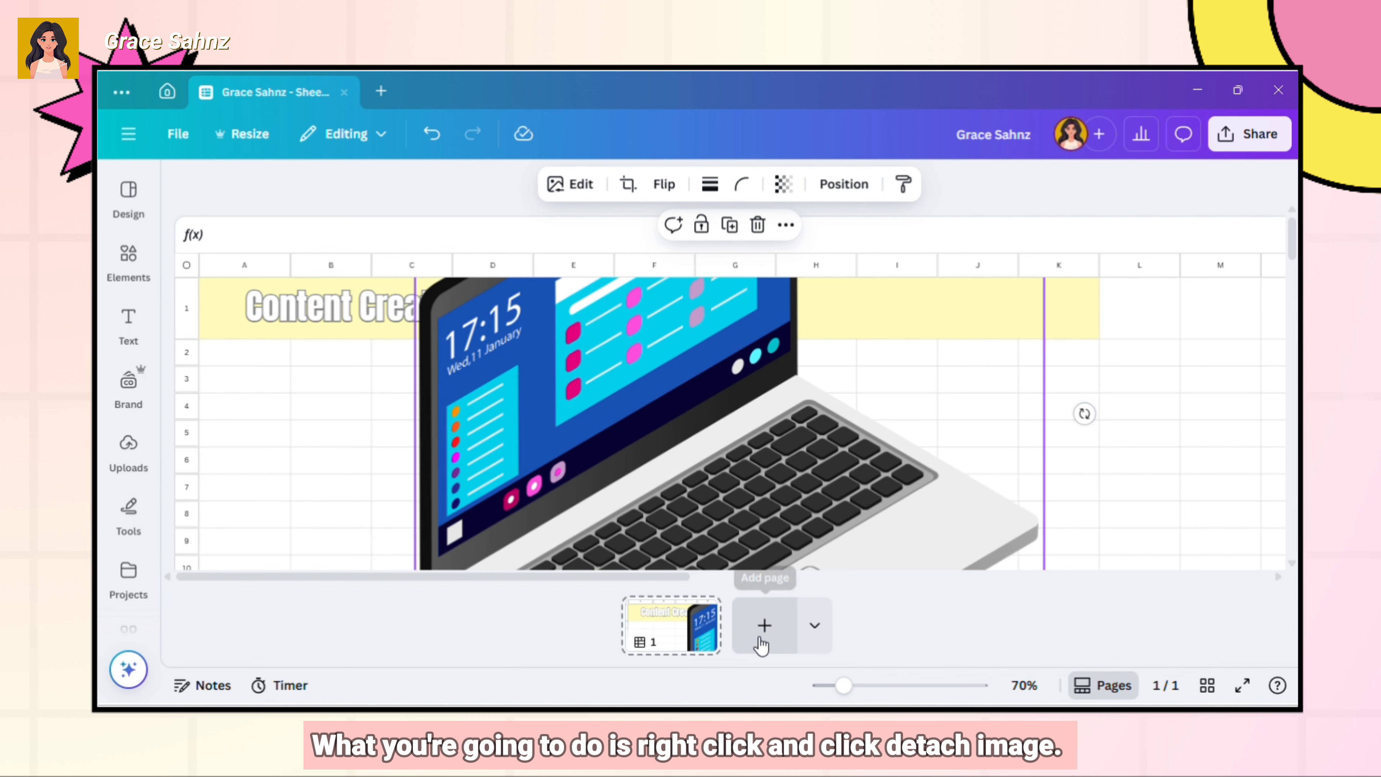
- Shrink the detached laptop image to about 138 wide by 145 high and move it up near the header
scroll(769, 452, "down", 5)
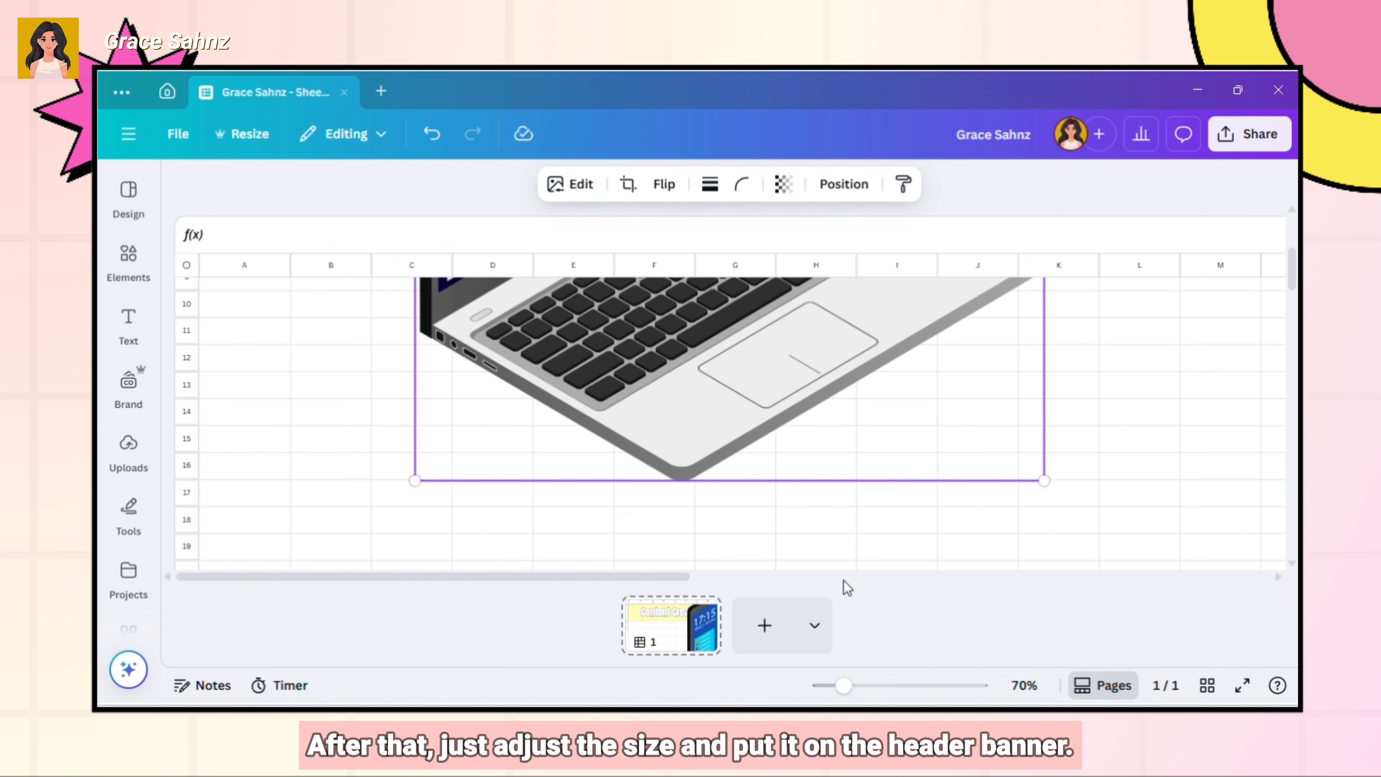
left_click_drag(1044, 481, 685, 563)
scroll(704, 381, "up", 5)
left_click_drag(810, 354, 658, 507)
left_click_drag(618, 535, 635, 334)
left_click_drag(673, 528, 579, 404)
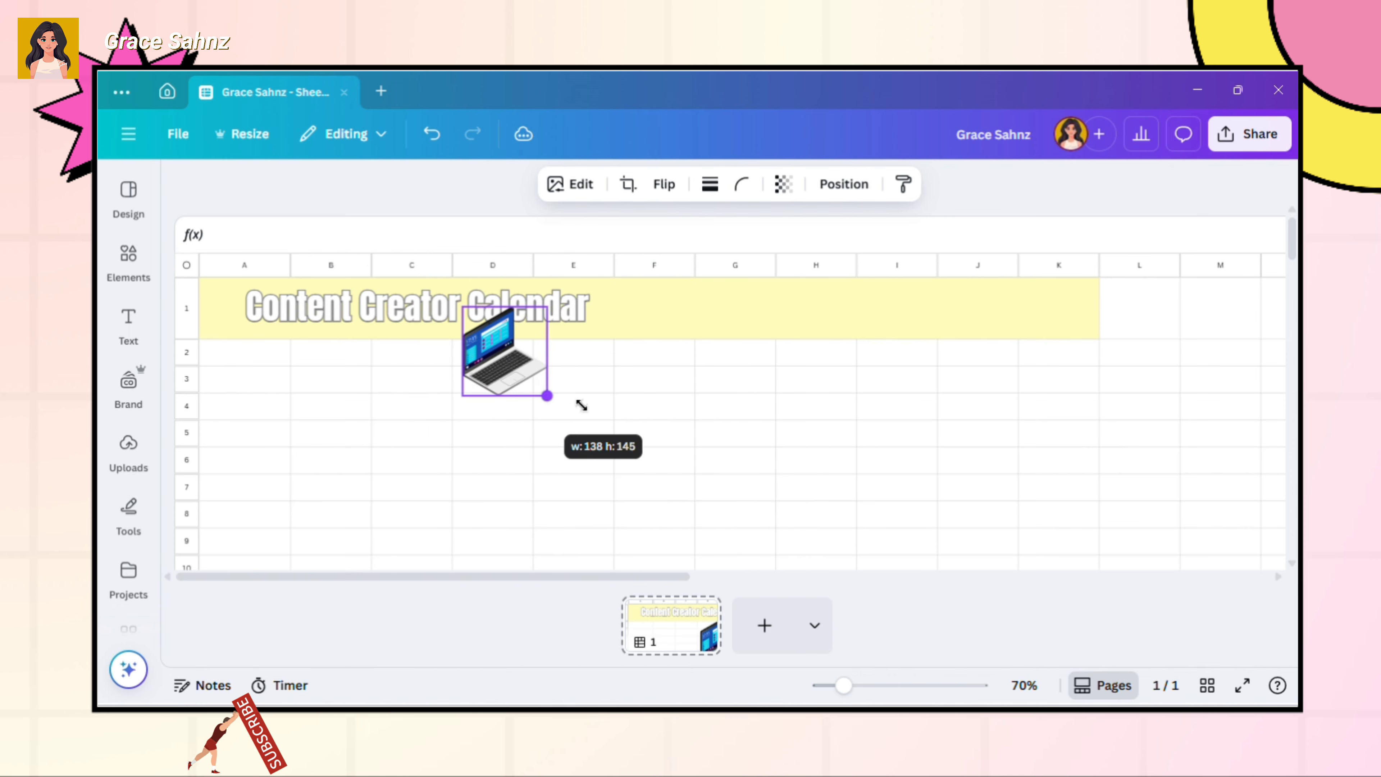
- Reduce the laptop image to fit the yellow header banner and place it just after the title
left_click_drag(507, 365, 677, 361)
left_click_drag(720, 299, 691, 331)
left_click(767, 439)
left_click_drag(668, 360, 639, 286)
left_click(679, 309)
left_click(699, 407)
left_click(668, 320)
left_click(698, 438)
left_click(666, 305)
left_click_drag(684, 373, 670, 375)
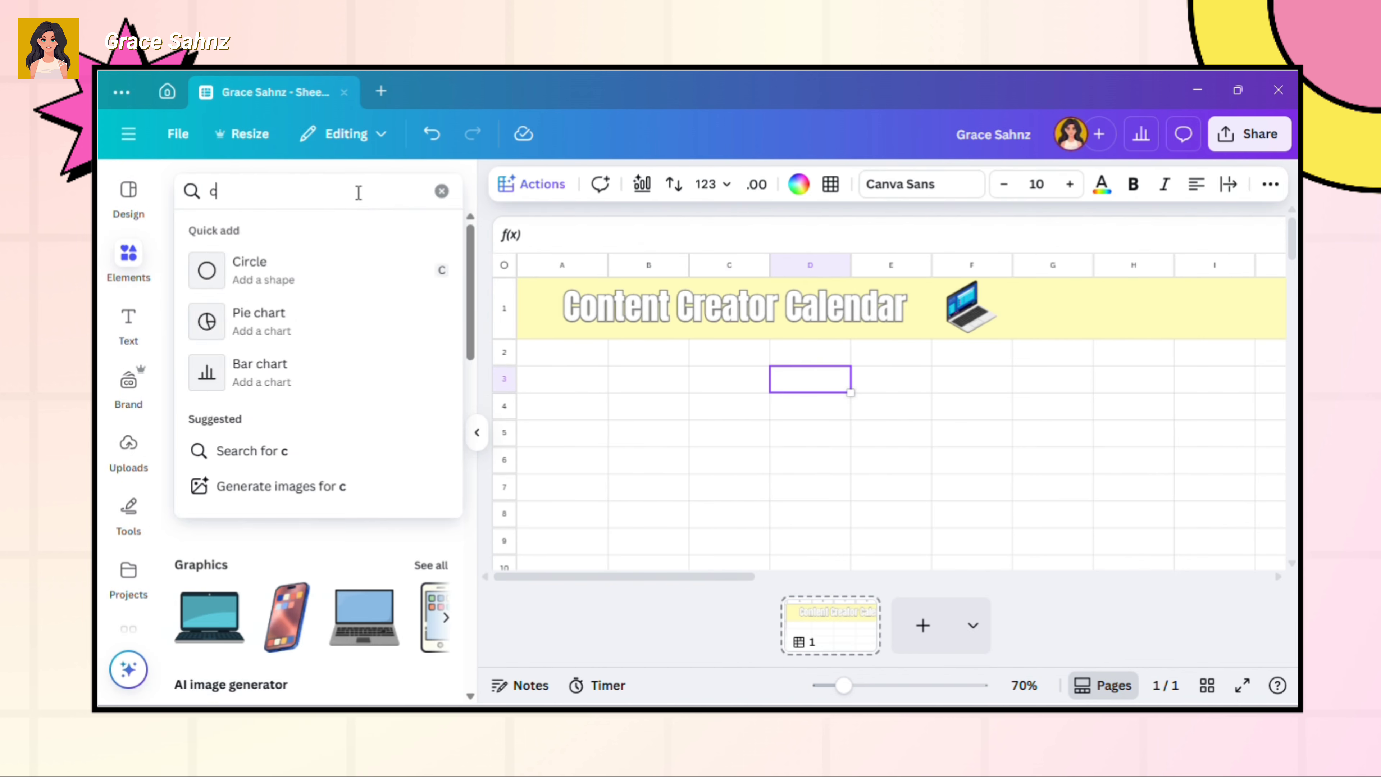
- Search the design elements for "calendar", insert the red-topped calendar graphic into cell D3 and detach it from the cell
type("alendar")
key("Return")
left_click(429, 321)
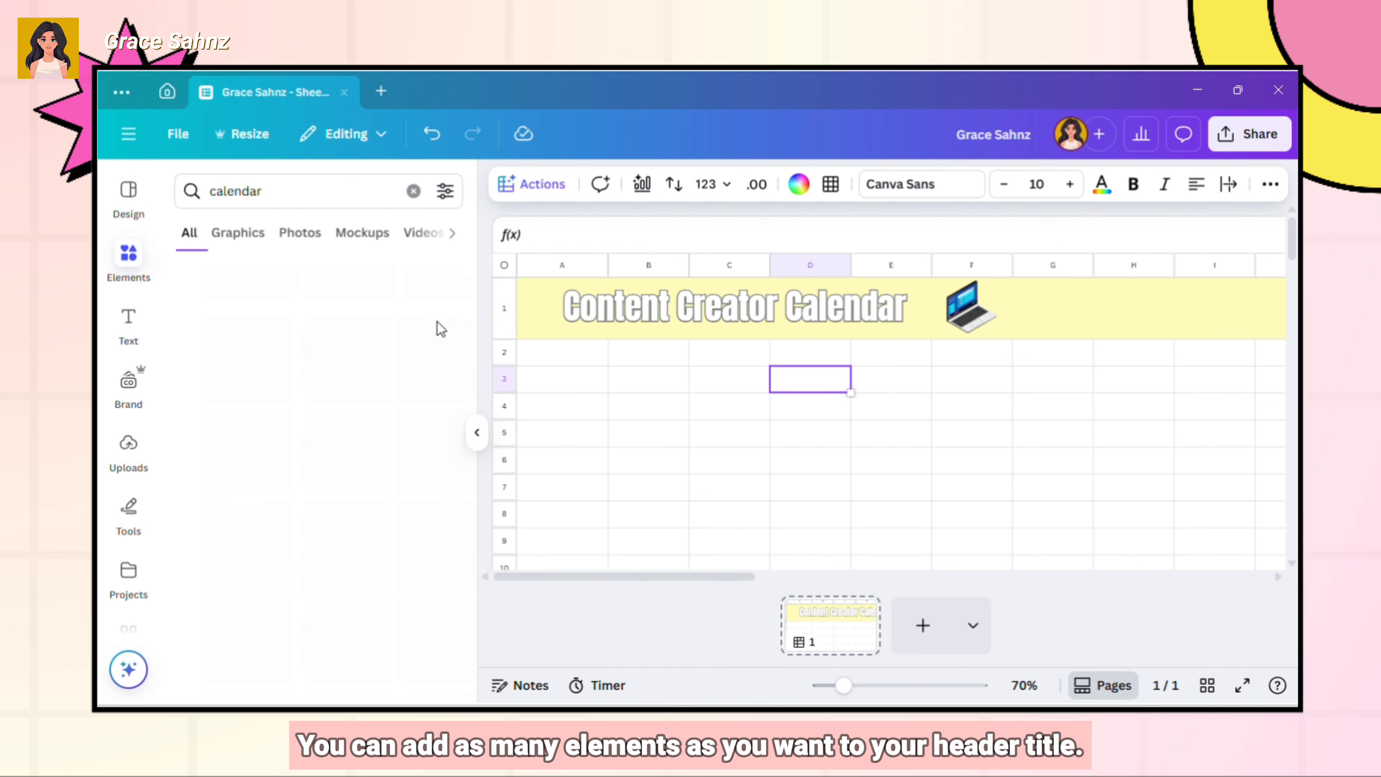
left_click(231, 467)
left_click(477, 434)
right_click(518, 384)
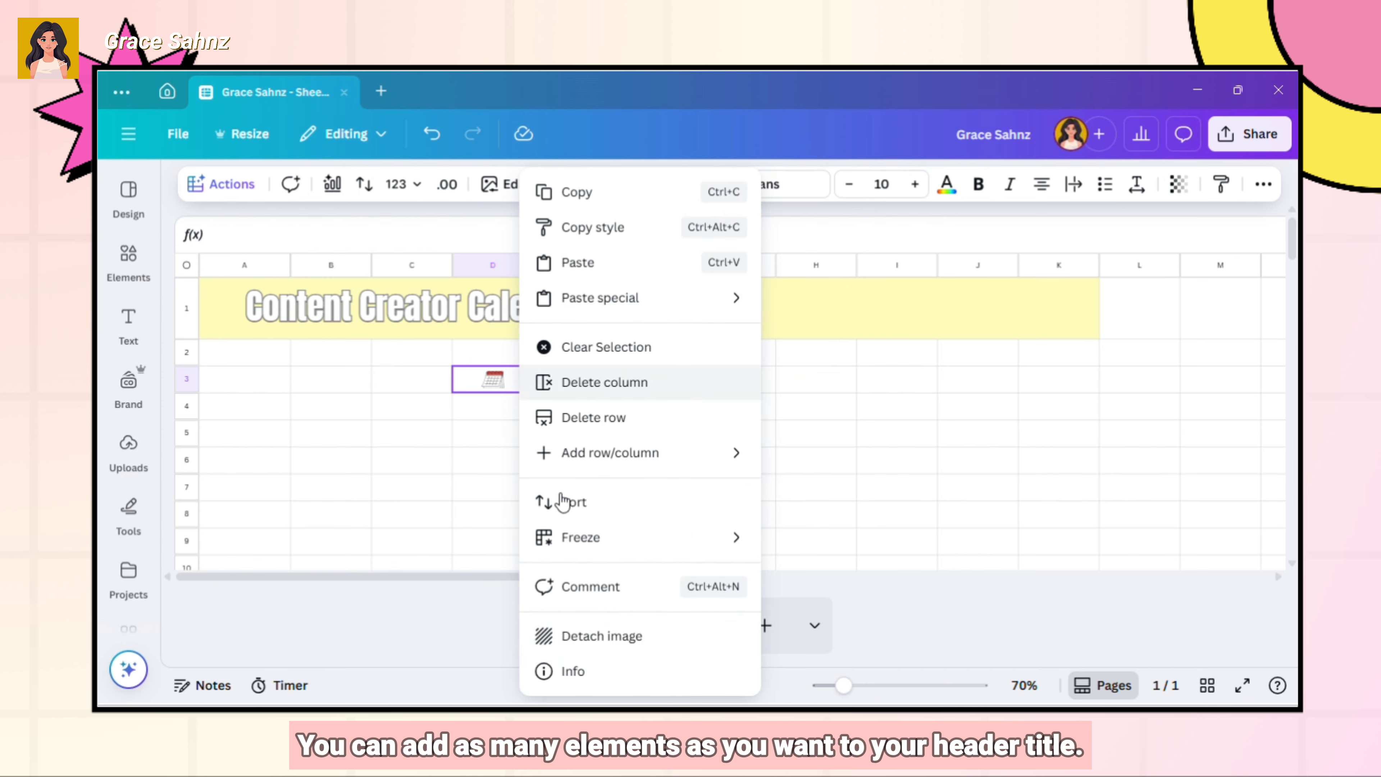
left_click(590, 636)
- Shrink the calendar image to sit beside the laptop in the header banner and make row 1 slightly taller
scroll(708, 418, "down", 2)
left_click_drag(1060, 487, 653, 474)
scroll(582, 335, "up", 3)
mouse_move(723, 301)
left_mouse_down()
mouse_move(555, 430)
mouse_move(716, 313)
left_mouse_up()
left_click_drag(738, 359, 719, 343)
left_click_drag(682, 319, 725, 308)
left_click_drag(187, 338, 186, 348)
left_click(729, 315)
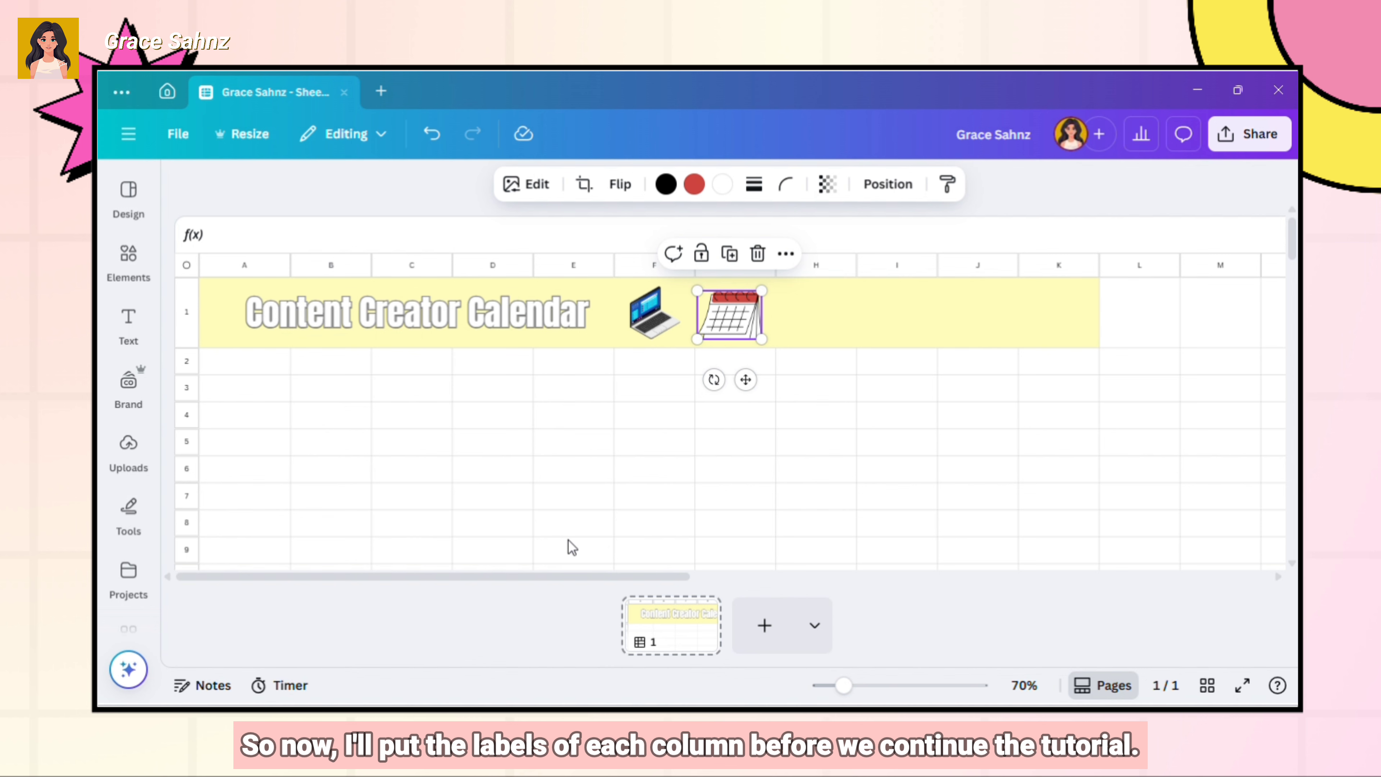
- Label A2 to L2: Campaign, Content Title, Post Idea, Marketing, Assigned to, Platform, Status, Publish Date, Budget, Impressions, Engagements and Revenue
left_click(271, 370)
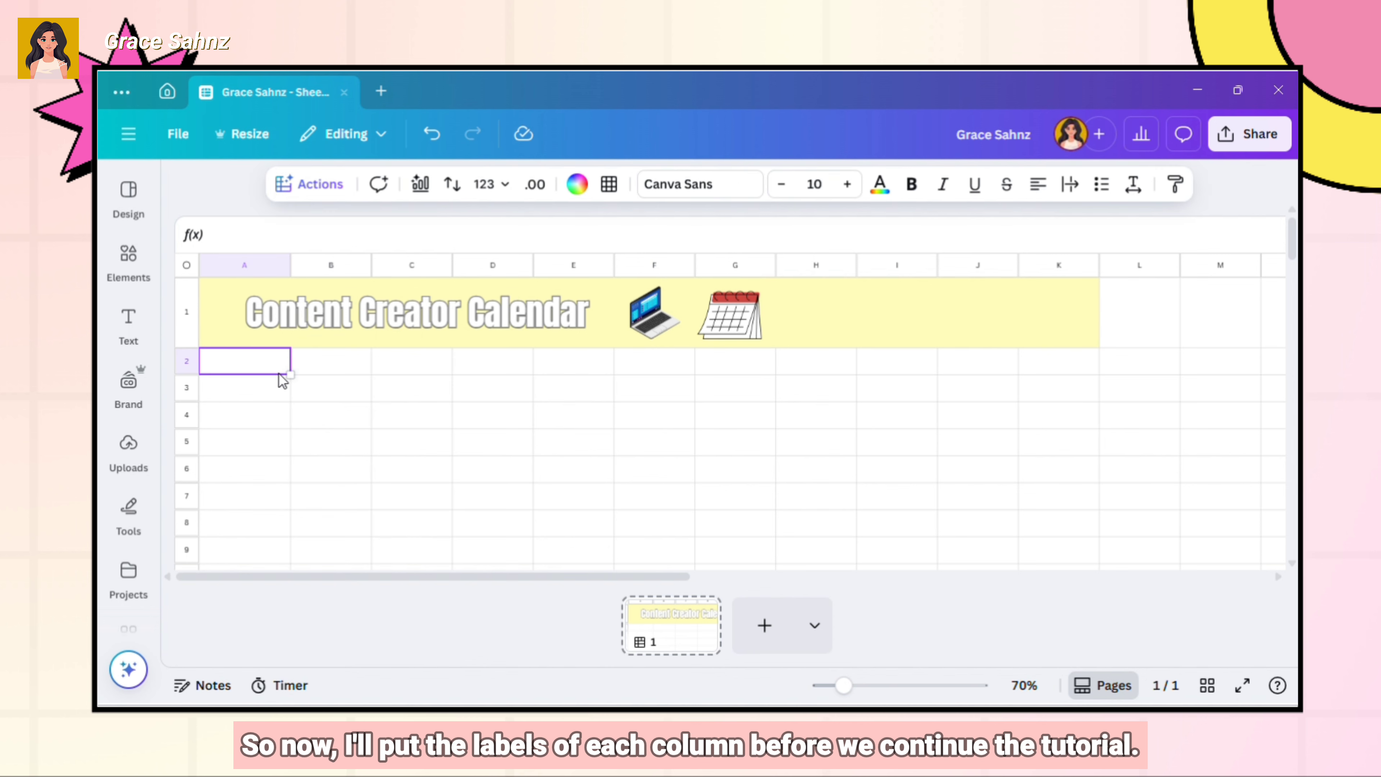
type("Campaign")
key("Tab")
type("Content Title")
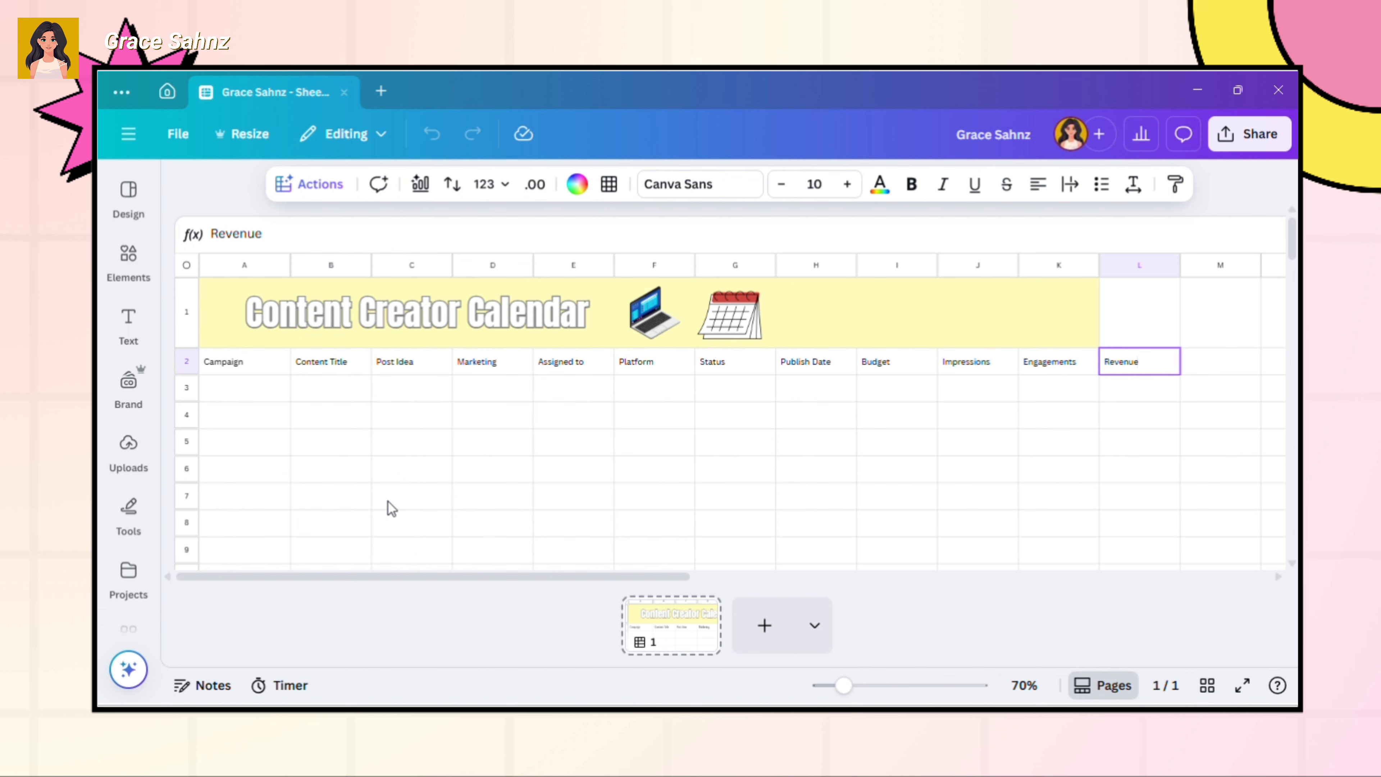
- Add the label "Designs" in cell M2 and extend the yellow header banner in row 1 across column M
key("Tab")
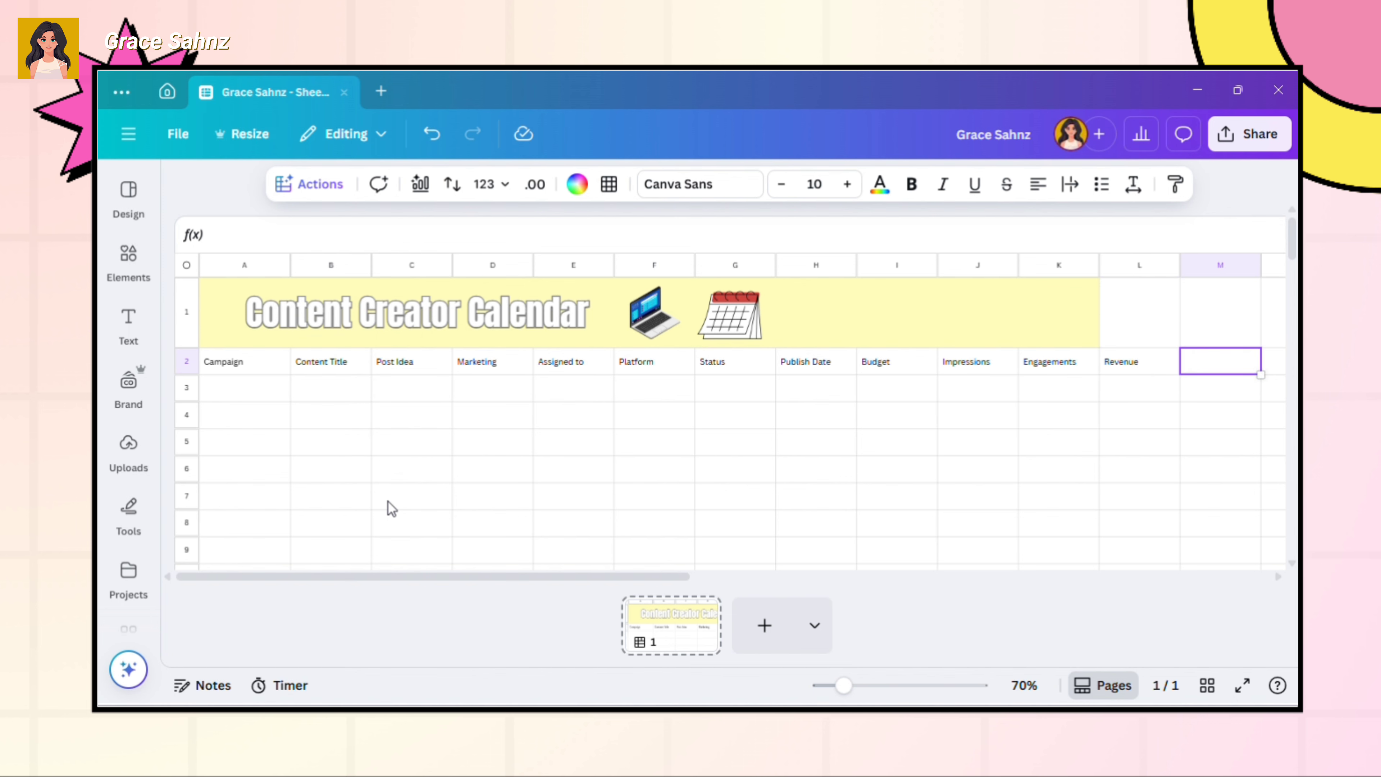
type("Designs")
left_click(1071, 321)
left_click_drag(1099, 347, 1273, 348)
- Enter "Launch Week" as the campaign and "Canva Sheet Hacks #1" as the content title in row 3
left_click(273, 388)
type("La")
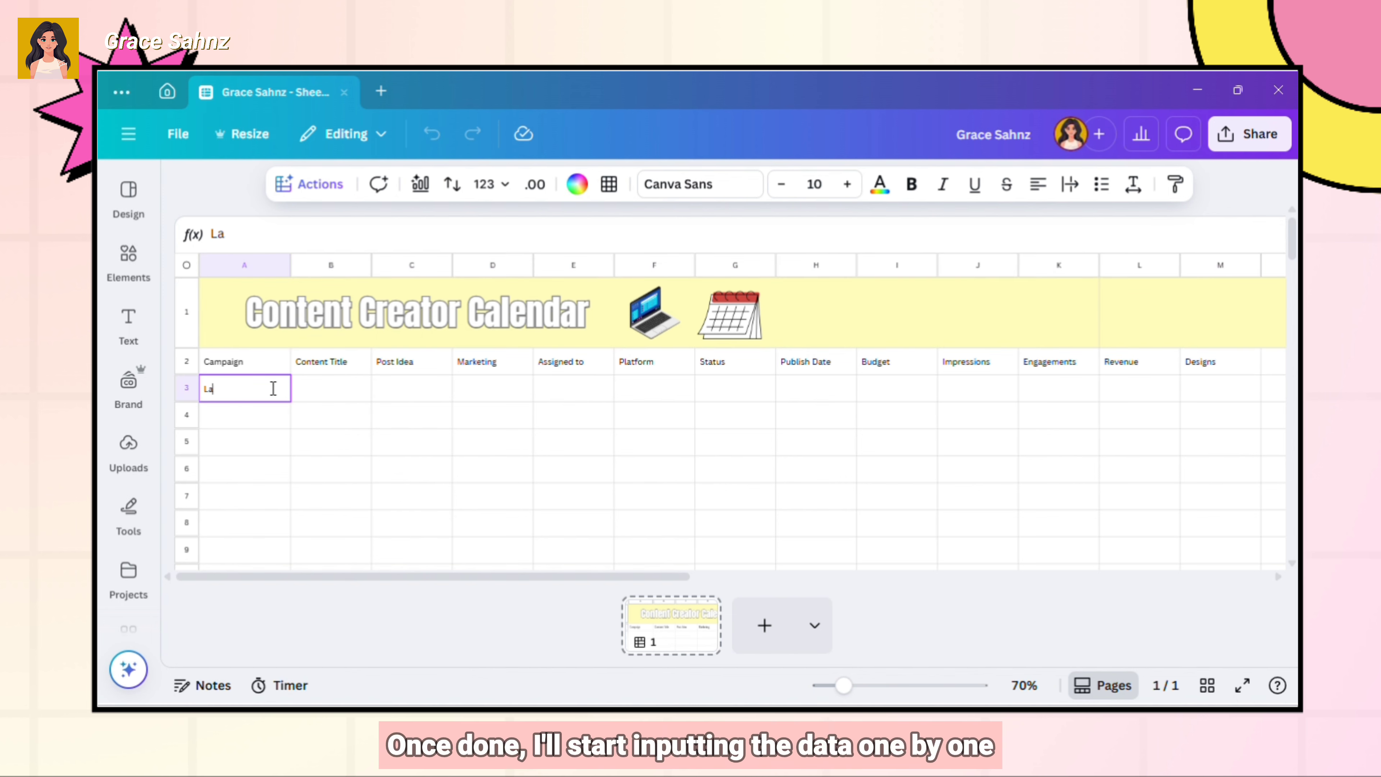
type("unch Week")
left_click(363, 392)
type("C")
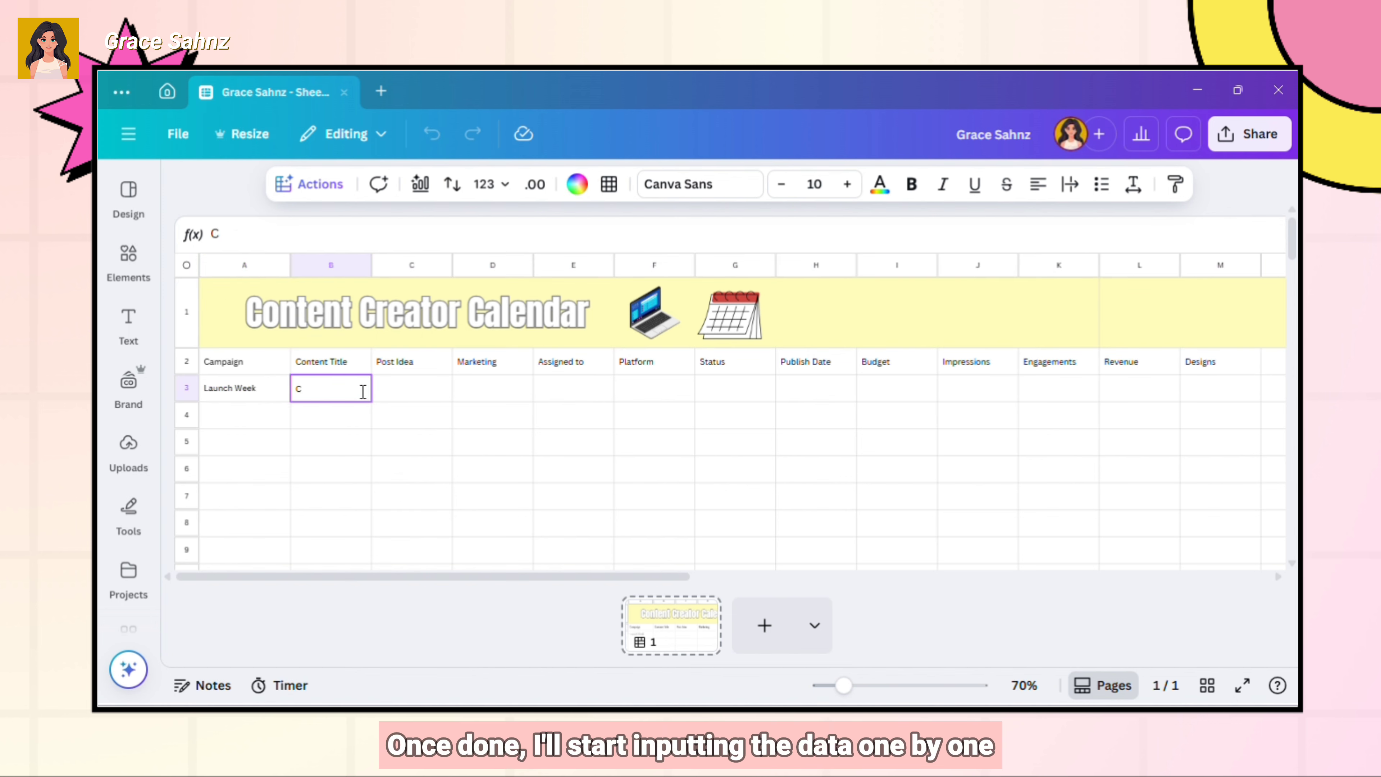
type("anva Sheet Hacks #1")
- Enter "Quick Editing Tip 1" as the post idea in row 3 and widen column C to fit it
left_click(451, 390)
type("Quick")
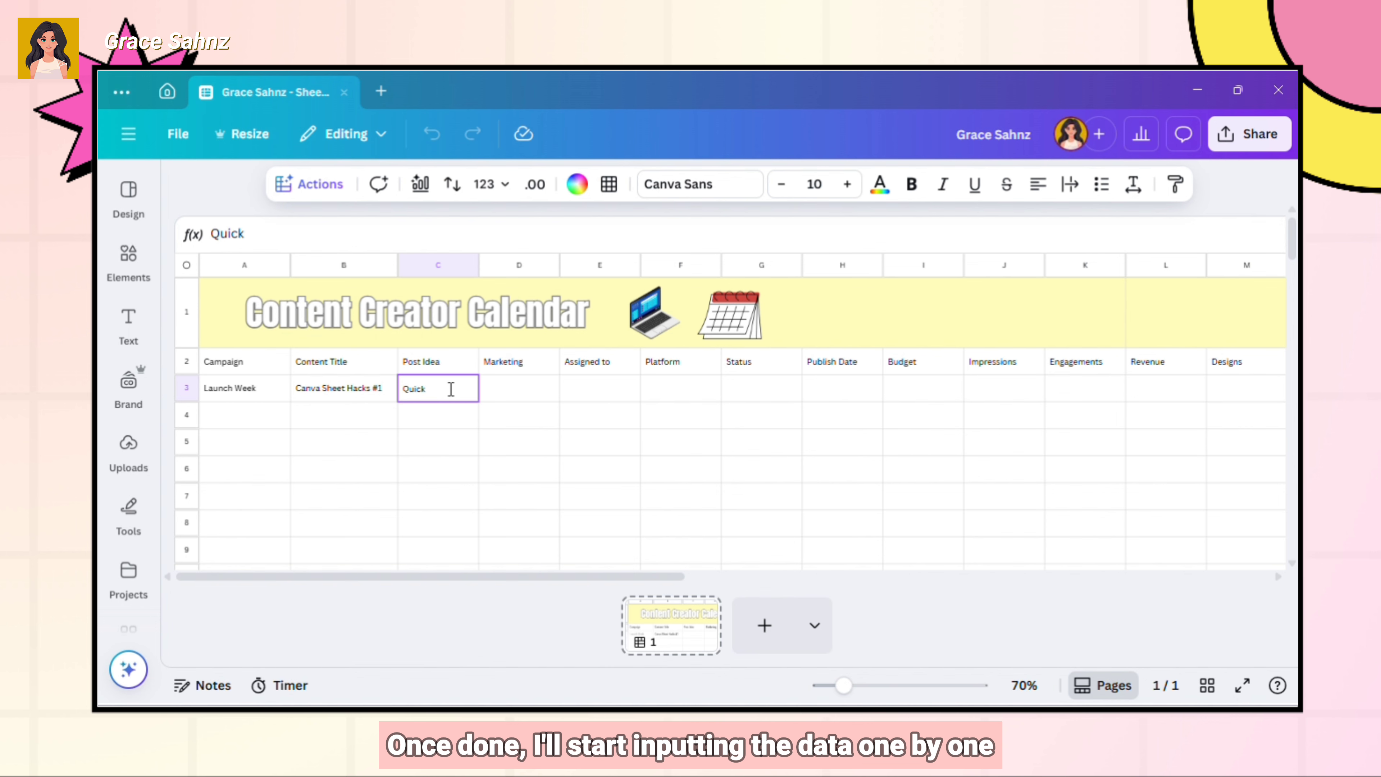
type(" Editing Tip 1")
left_click_drag(478, 269, 489, 268)
- Insert a mention of the account owner in cell E3 under Assigned to
left_click(602, 396)
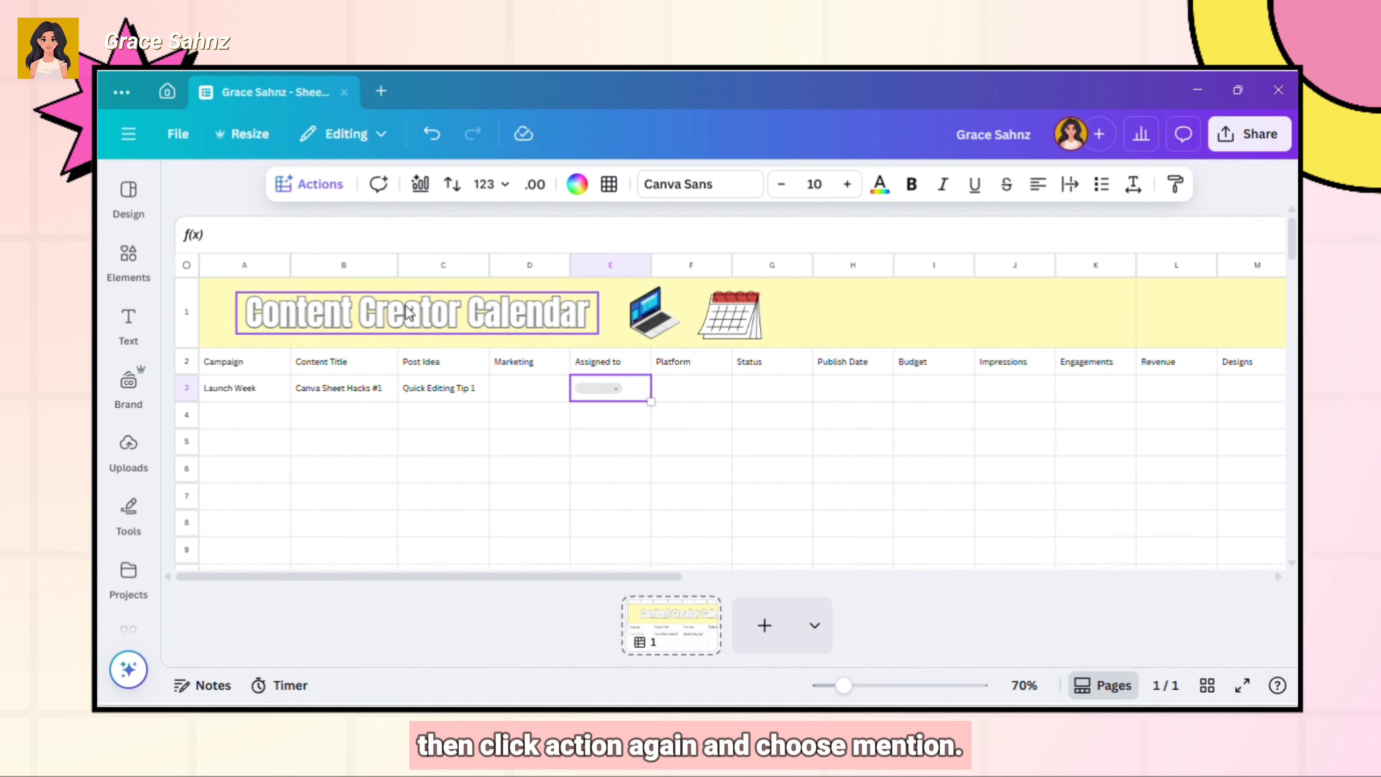
left_click(321, 187)
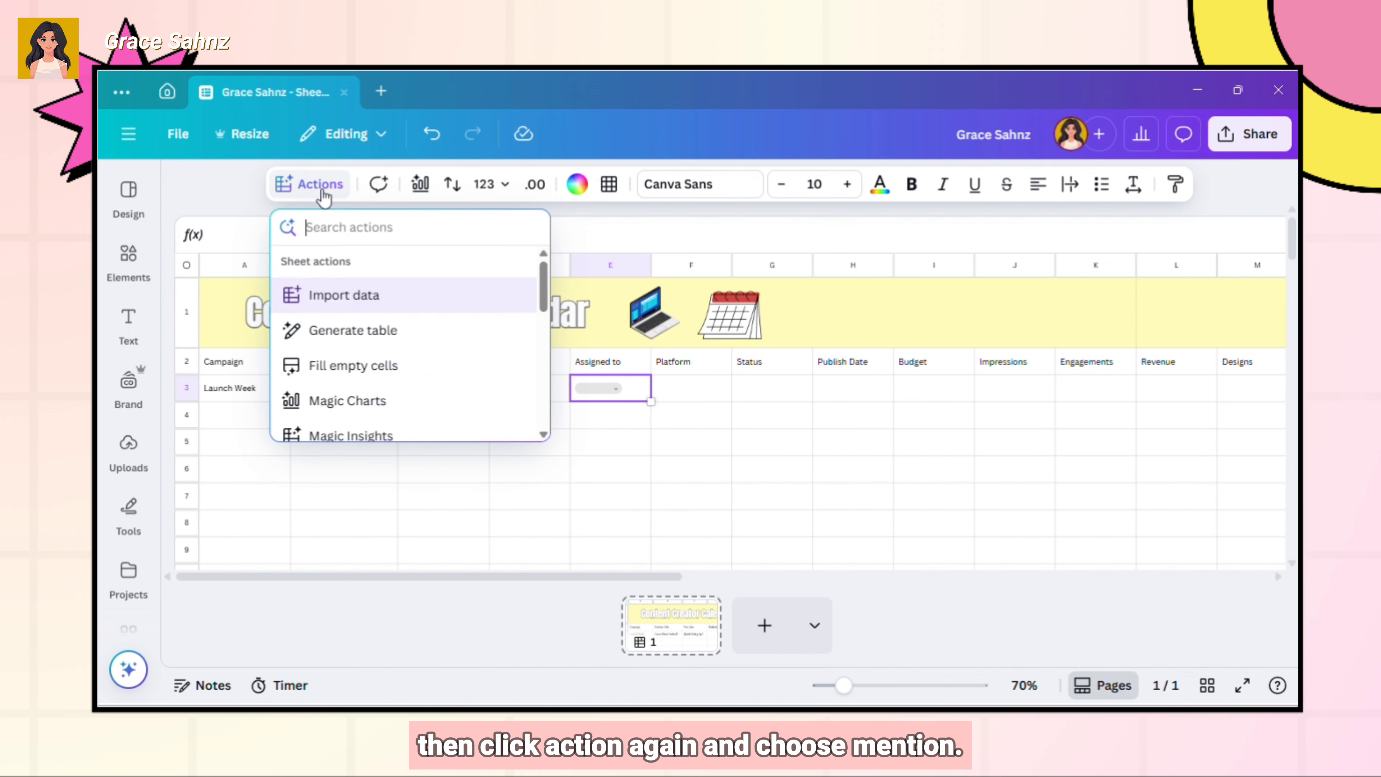
scroll(383, 390, "down", 5)
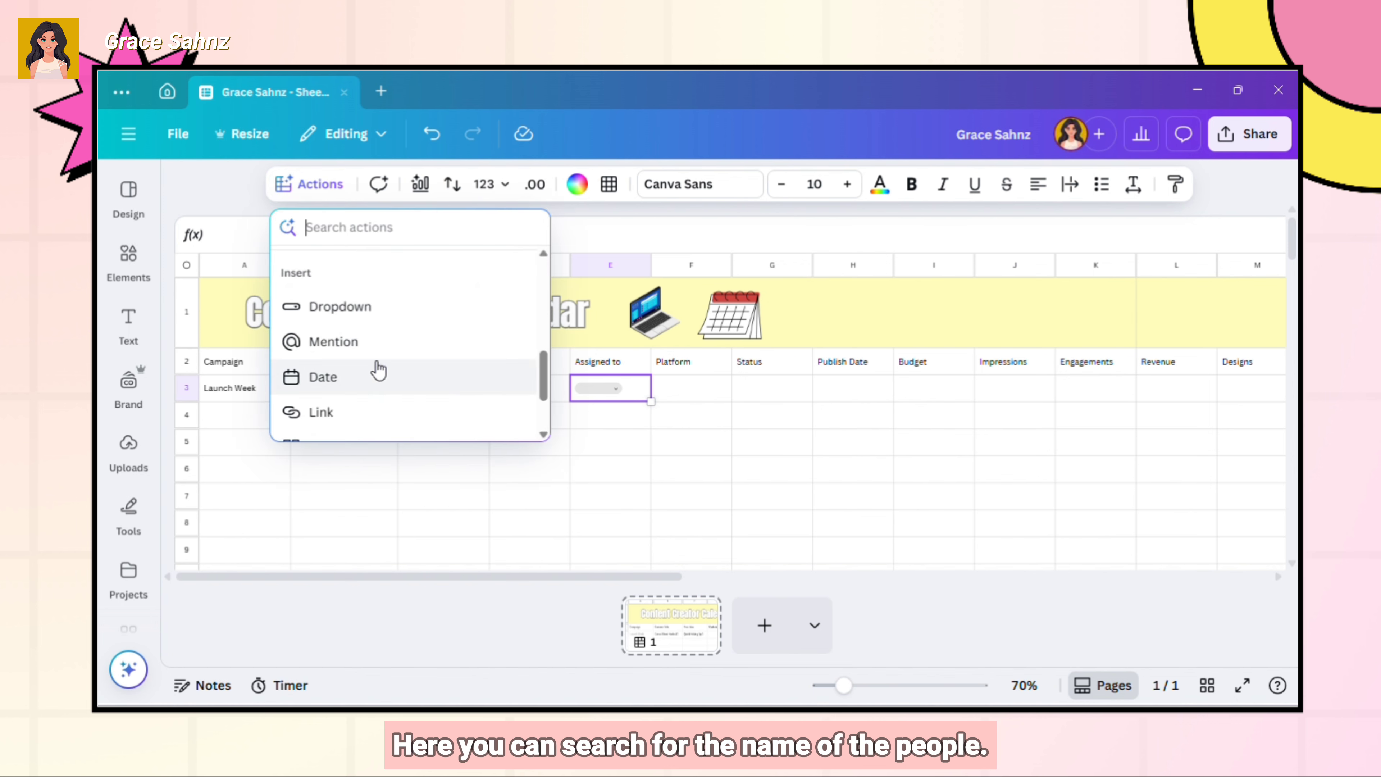
left_click(376, 351)
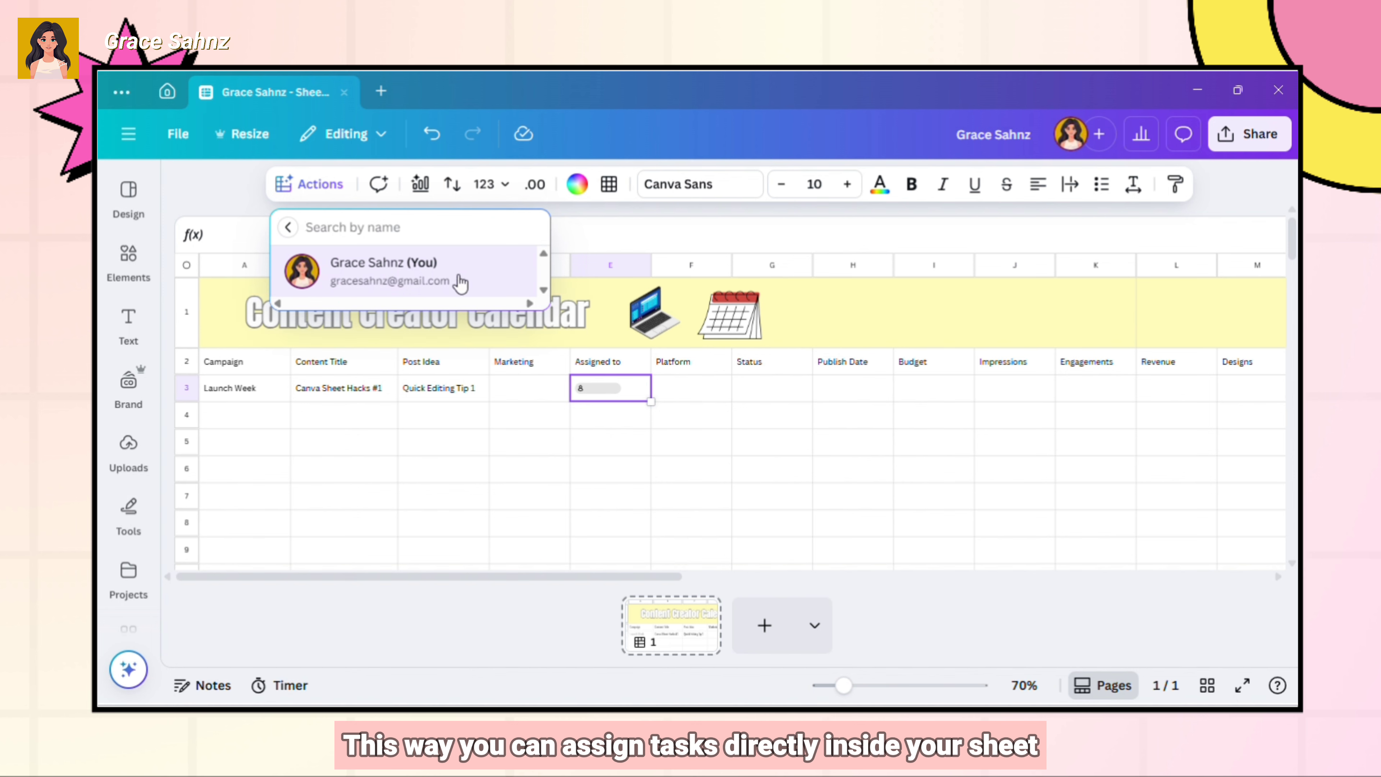
left_click(466, 288)
- Insert a newly created custom dropdown in cell F3 under Platform
double_click(721, 403)
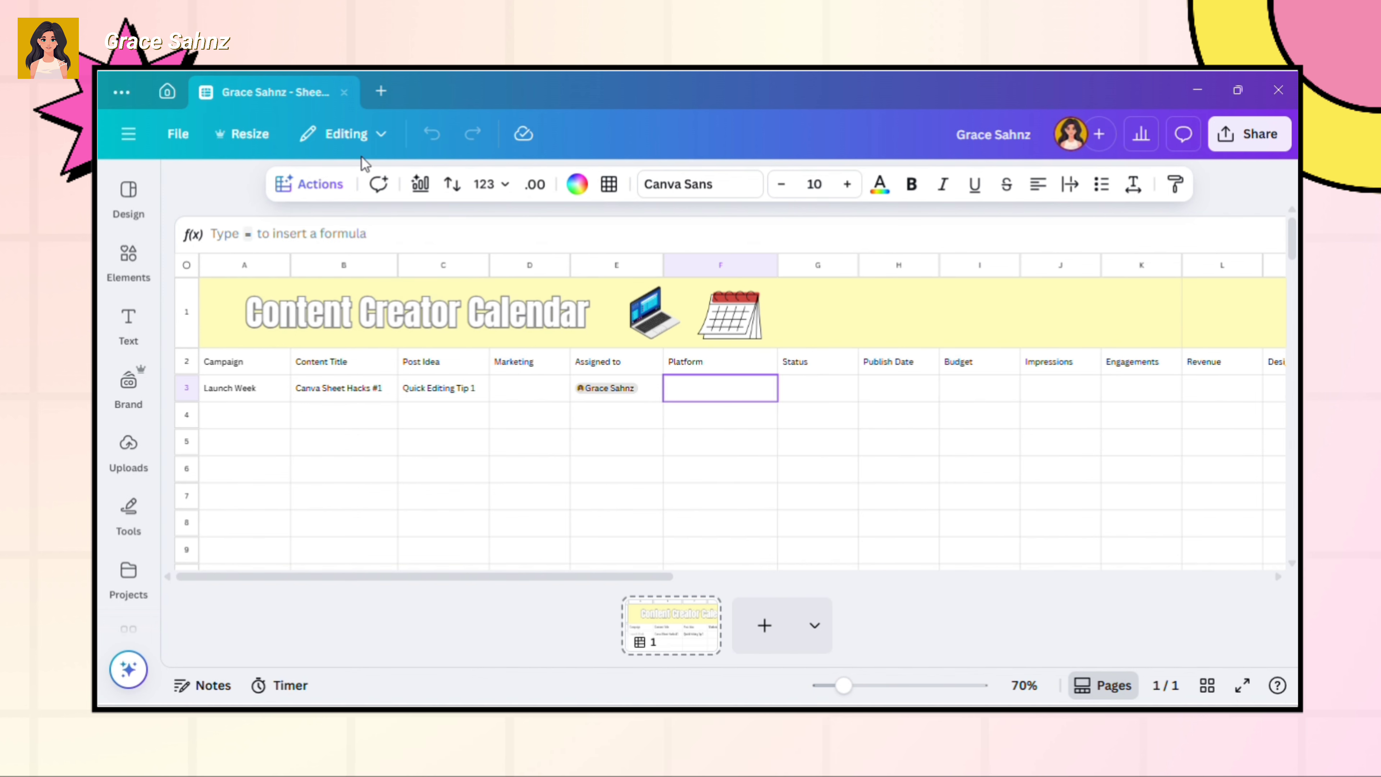
left_click(333, 185)
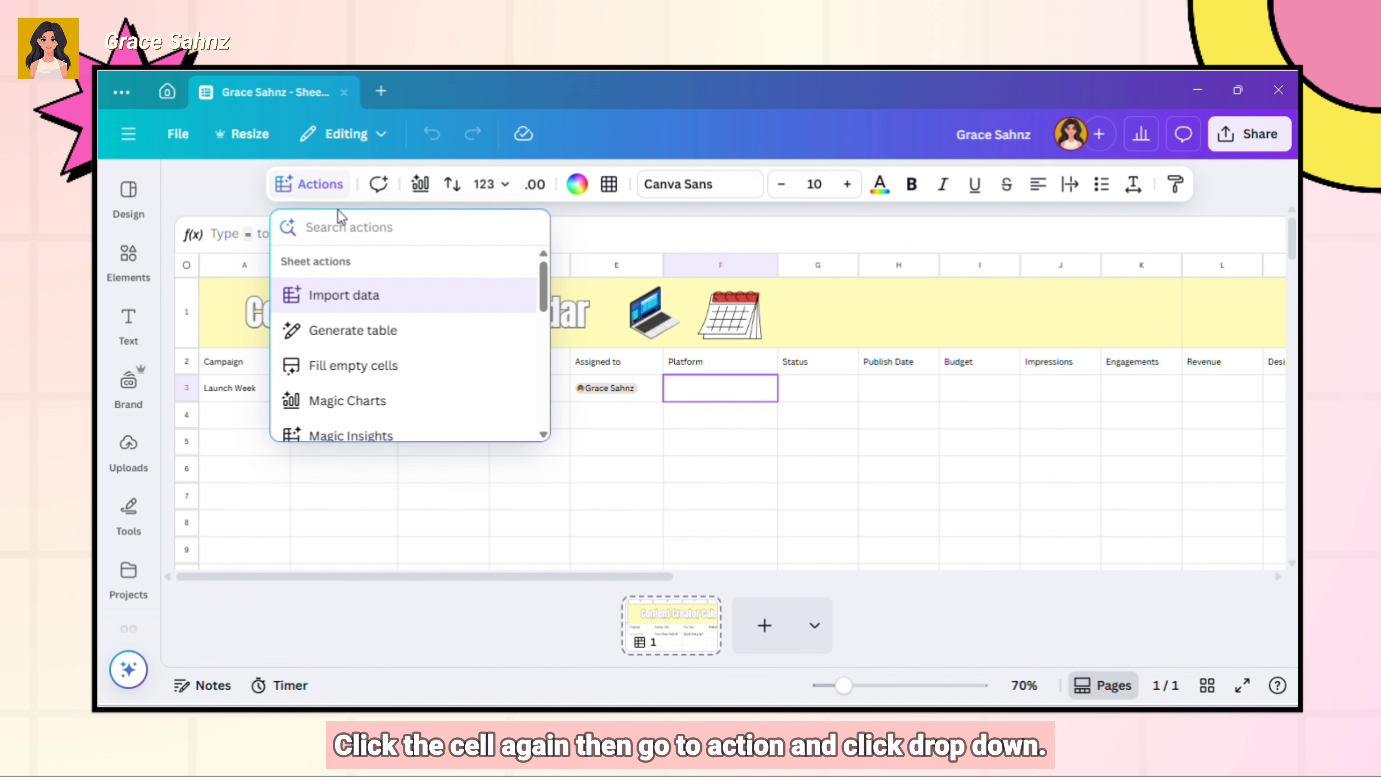
scroll(343, 391, "down", 5)
left_click(348, 396)
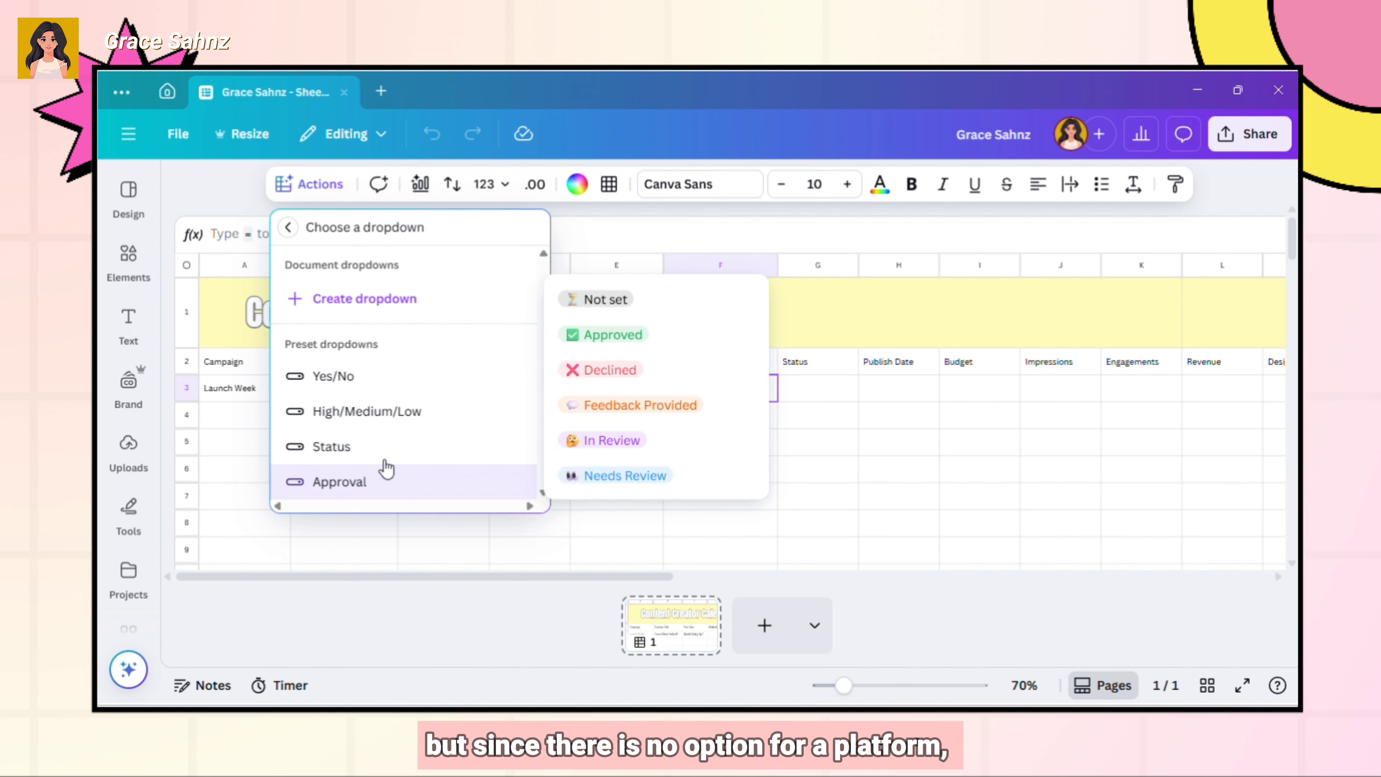
left_click(369, 301)
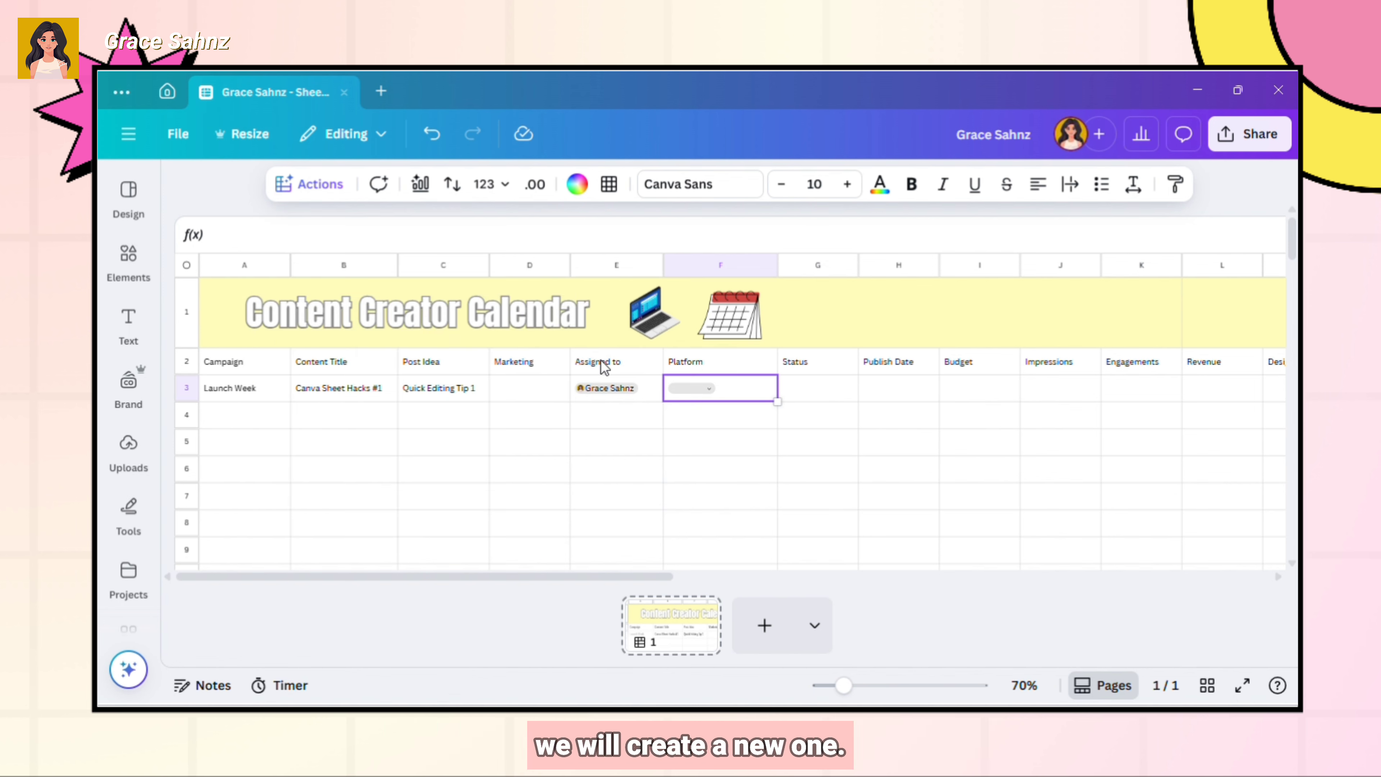
- Rename the first option of the Platform dropdown to "YouTube" and give it a custom blue color
left_click(708, 390)
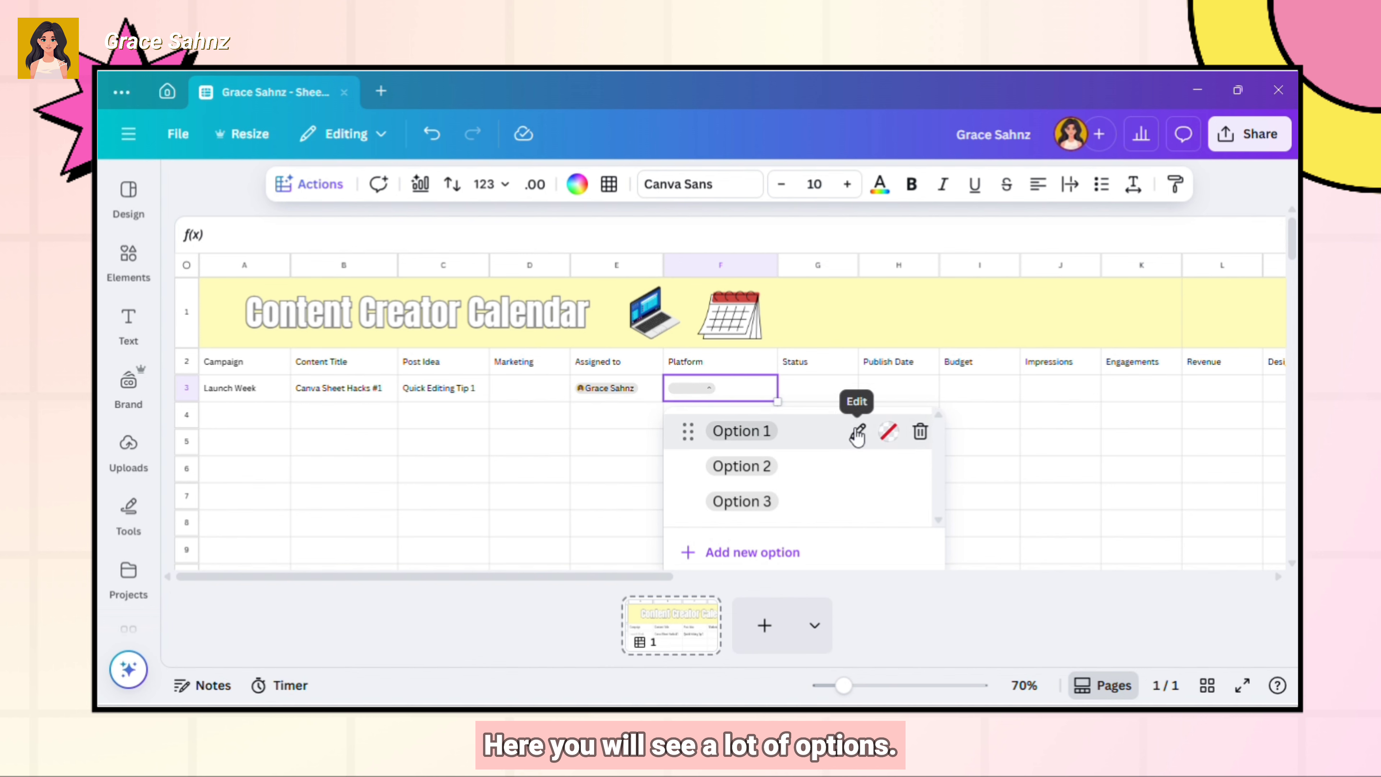
left_click(853, 433)
key("BackSpace")
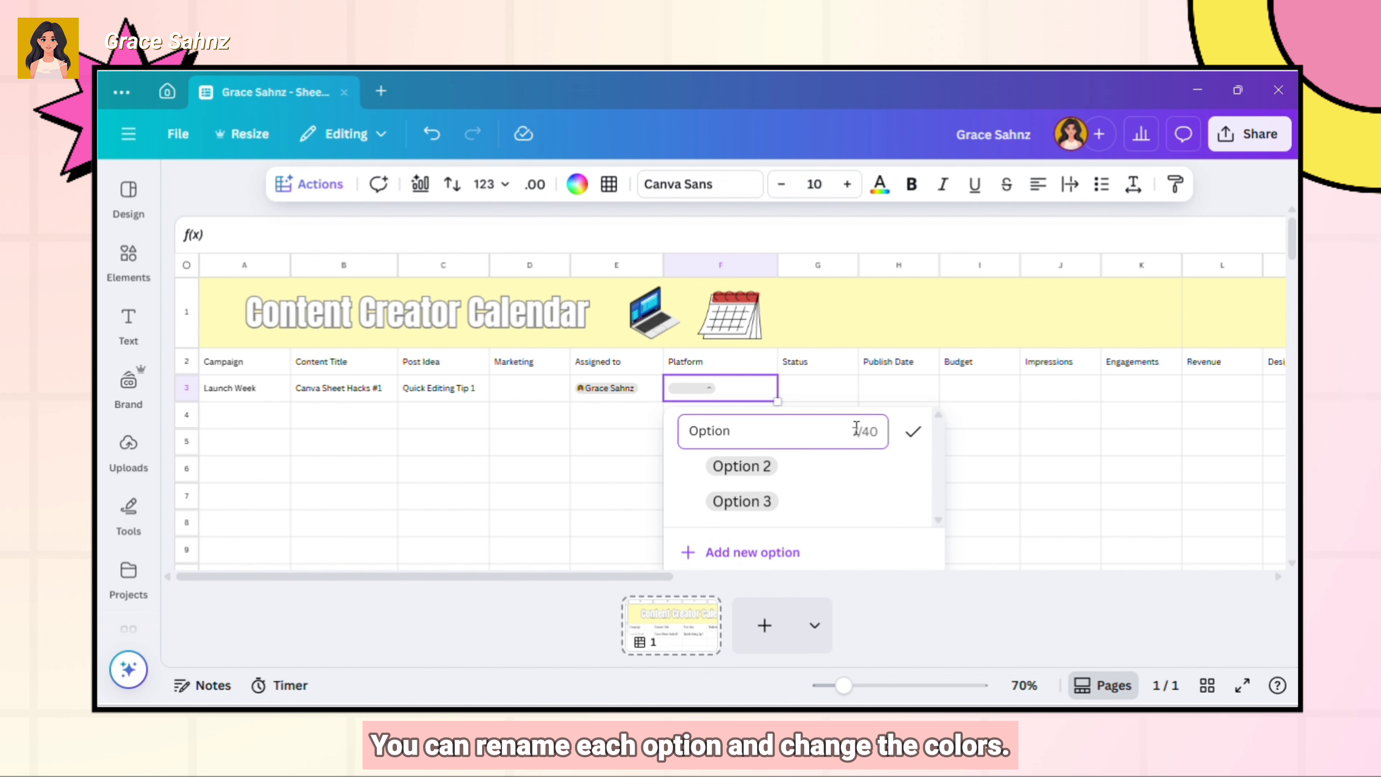
left_click(913, 431)
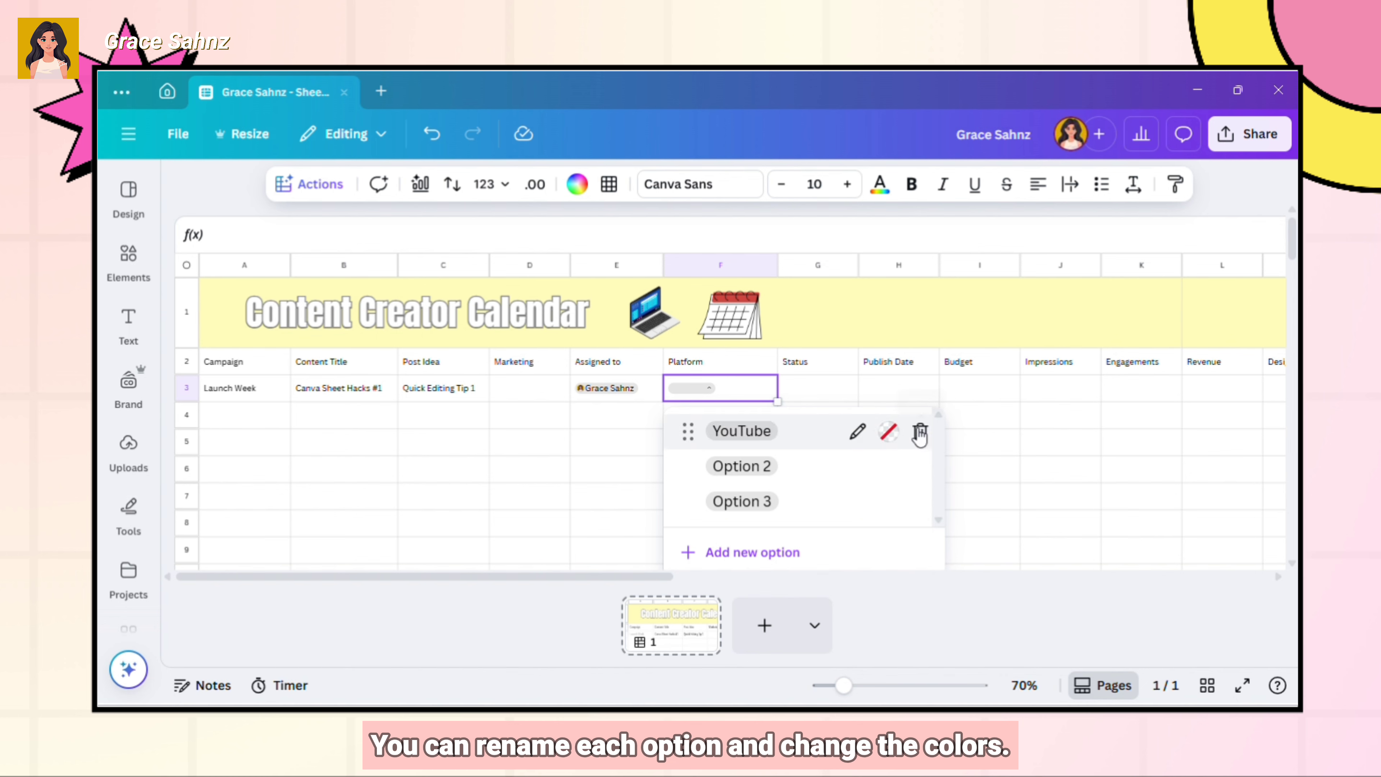
left_click(889, 432)
left_click(691, 513)
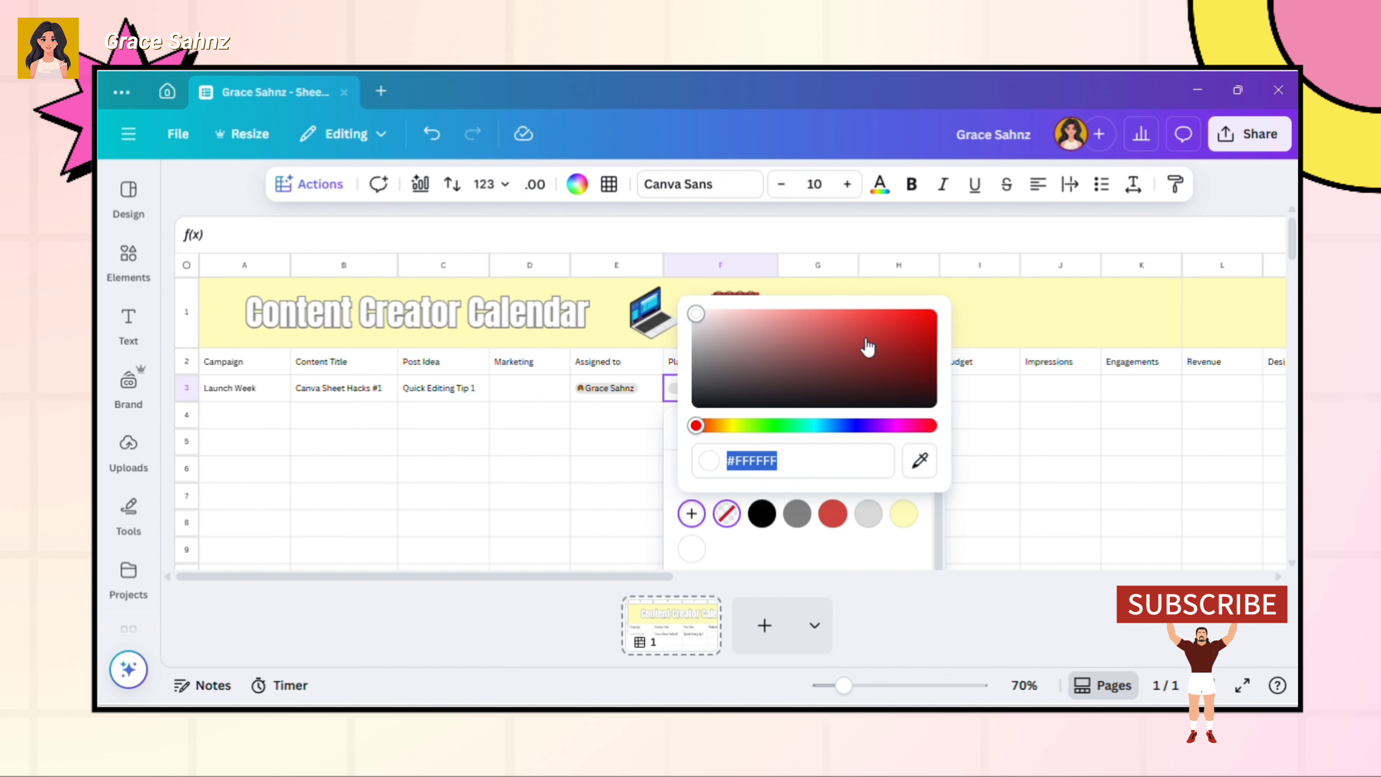
left_click(911, 318)
left_click(850, 425)
left_click(920, 539)
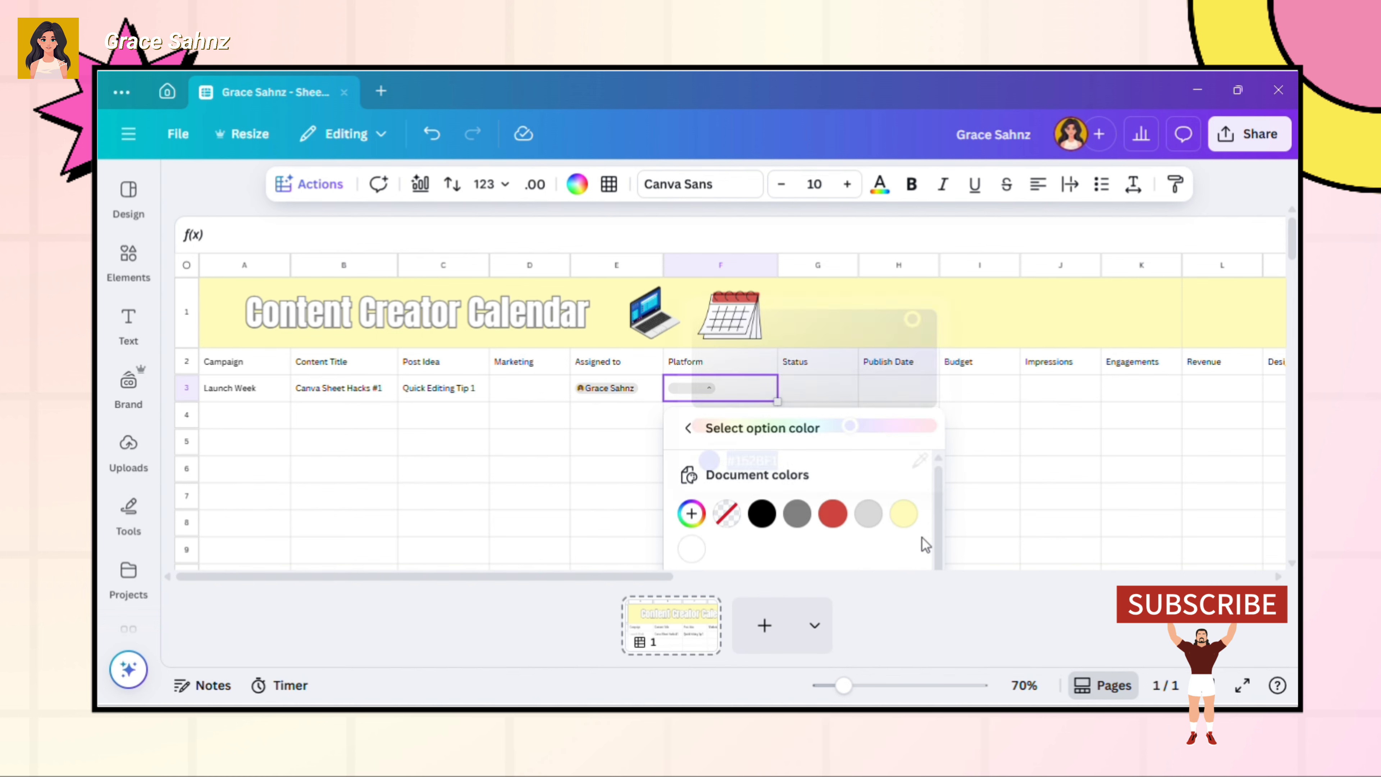
left_click(696, 429)
- Rename Option 2 of the Platform dropdown to "Facebook" and color it red #d0443f
left_click(853, 467)
key("BackSpace")
key("BackSpace")
key("BackSpace")
key("BackSpace")
key("BackSpace")
key("BackSpace")
key("BackSpace")
key("BackSpace")
type("Facebook")
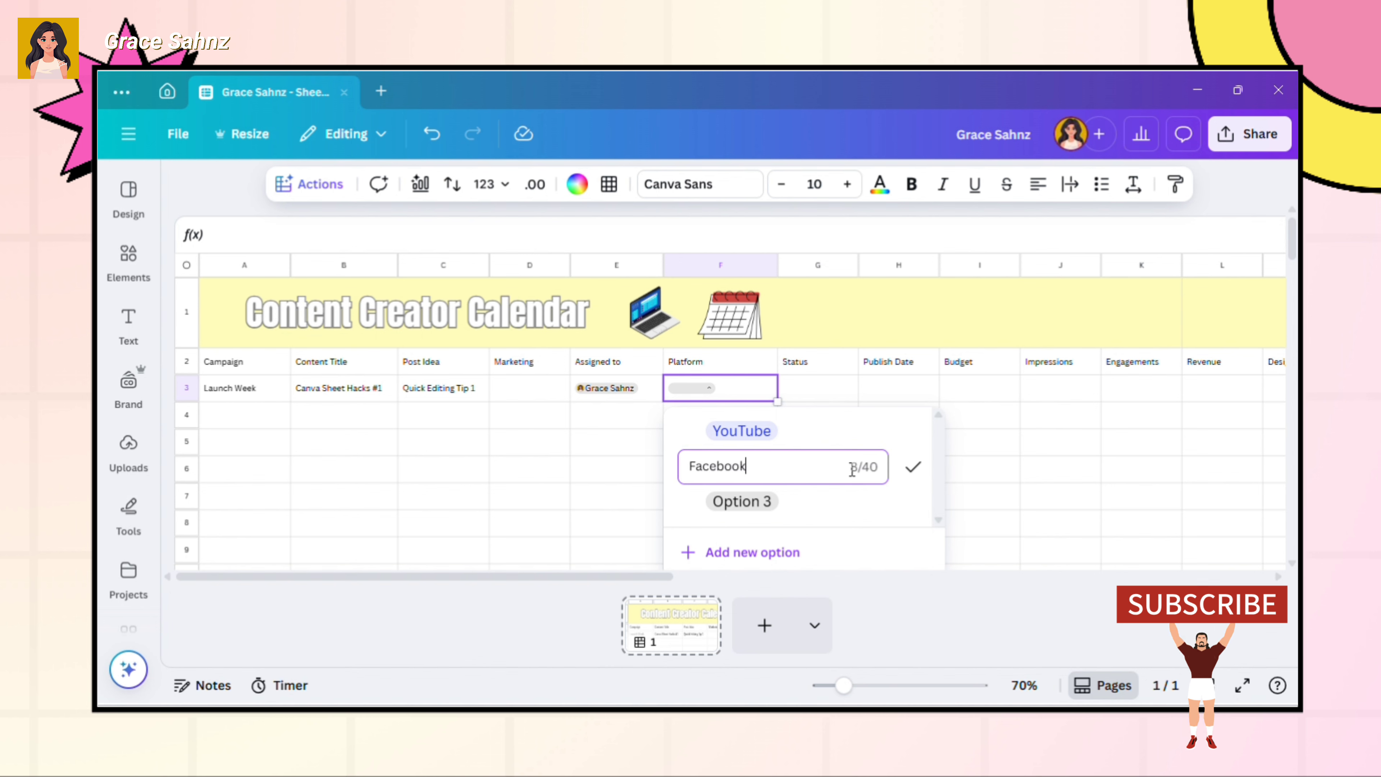
left_click(913, 466)
left_click(889, 467)
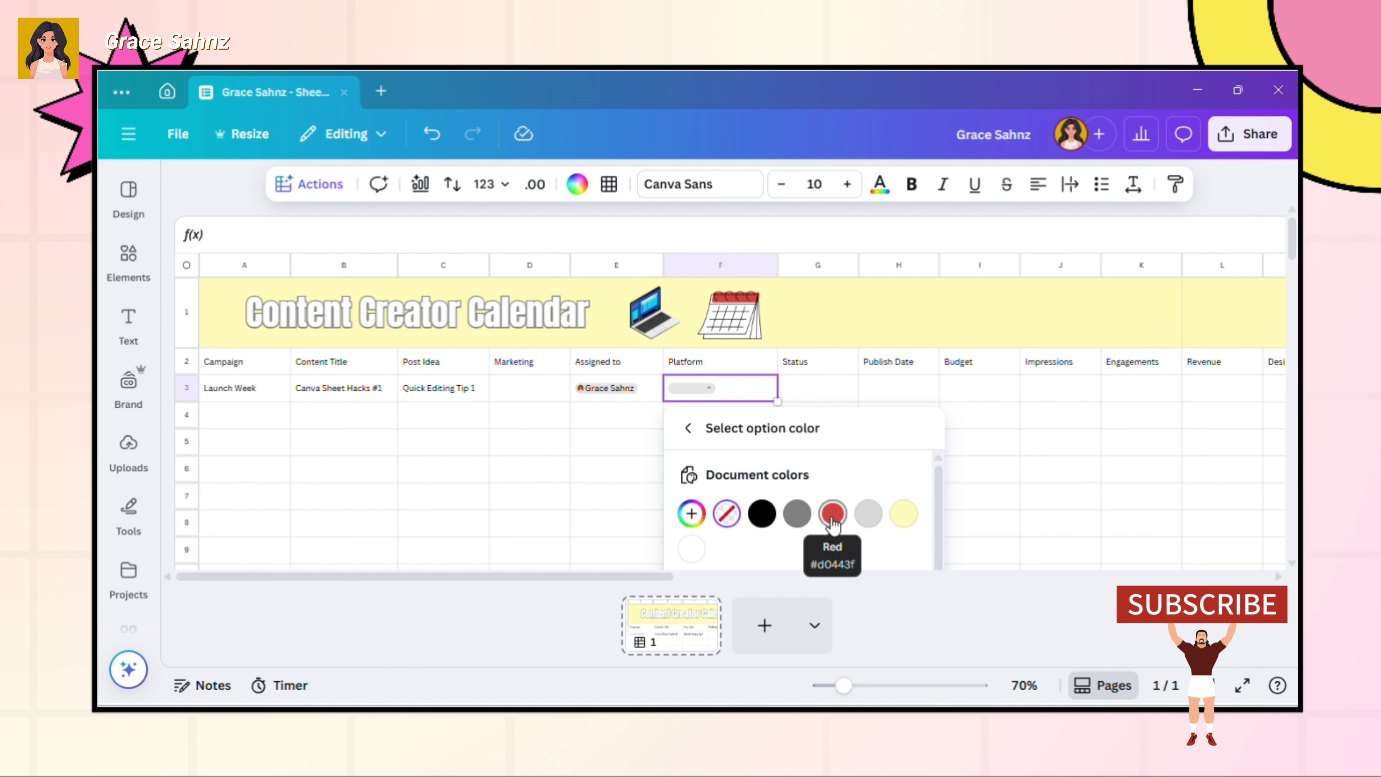
left_click(833, 519)
left_click(688, 428)
- Rename Option 3 of the Platform dropdown to "Instagram" and give it a custom yellow-green color
left_click(859, 501)
key("BackSpace")
key("BackSpace")
key("BackSpace")
key("BackSpace")
key("BackSpace")
key("BackSpace")
key("BackSpace")
key("BackSpace")
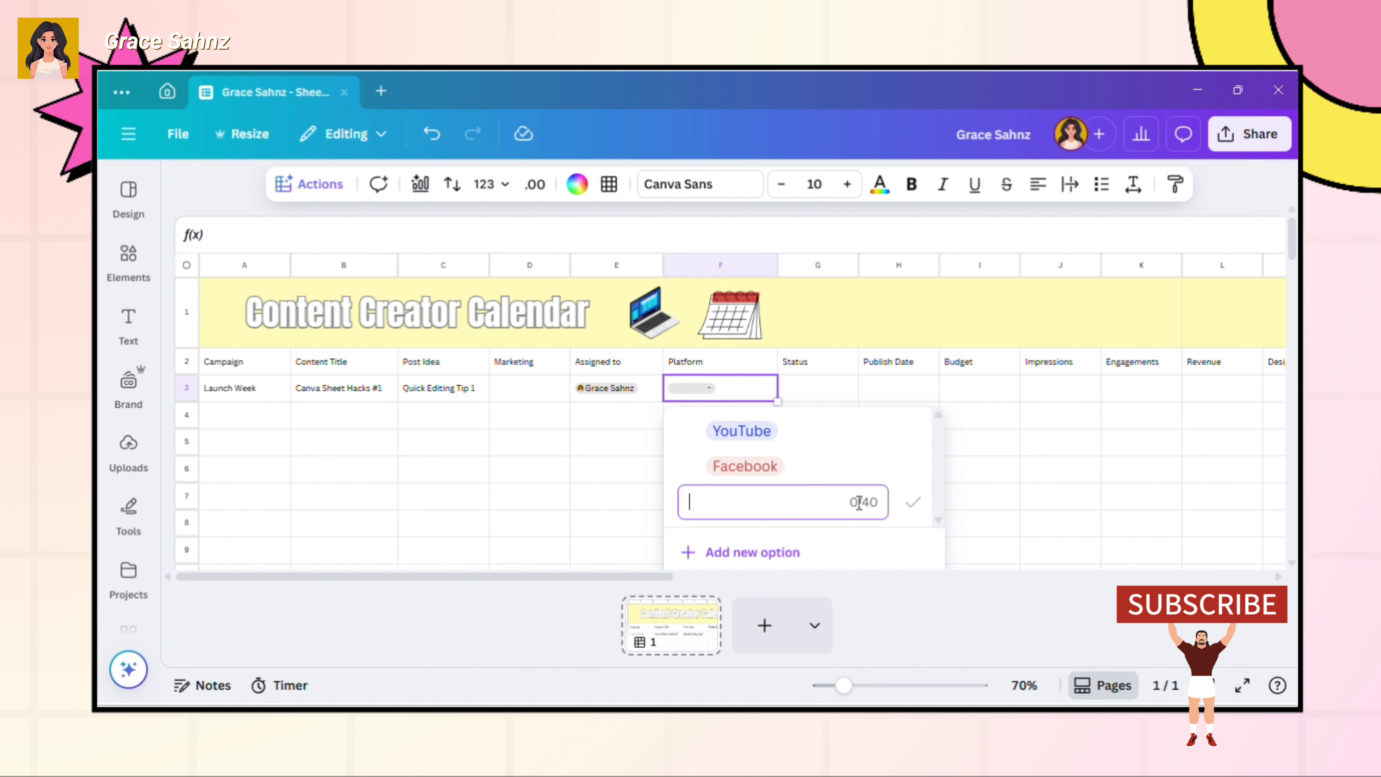
type("Instagram")
left_click(913, 501)
left_click(888, 502)
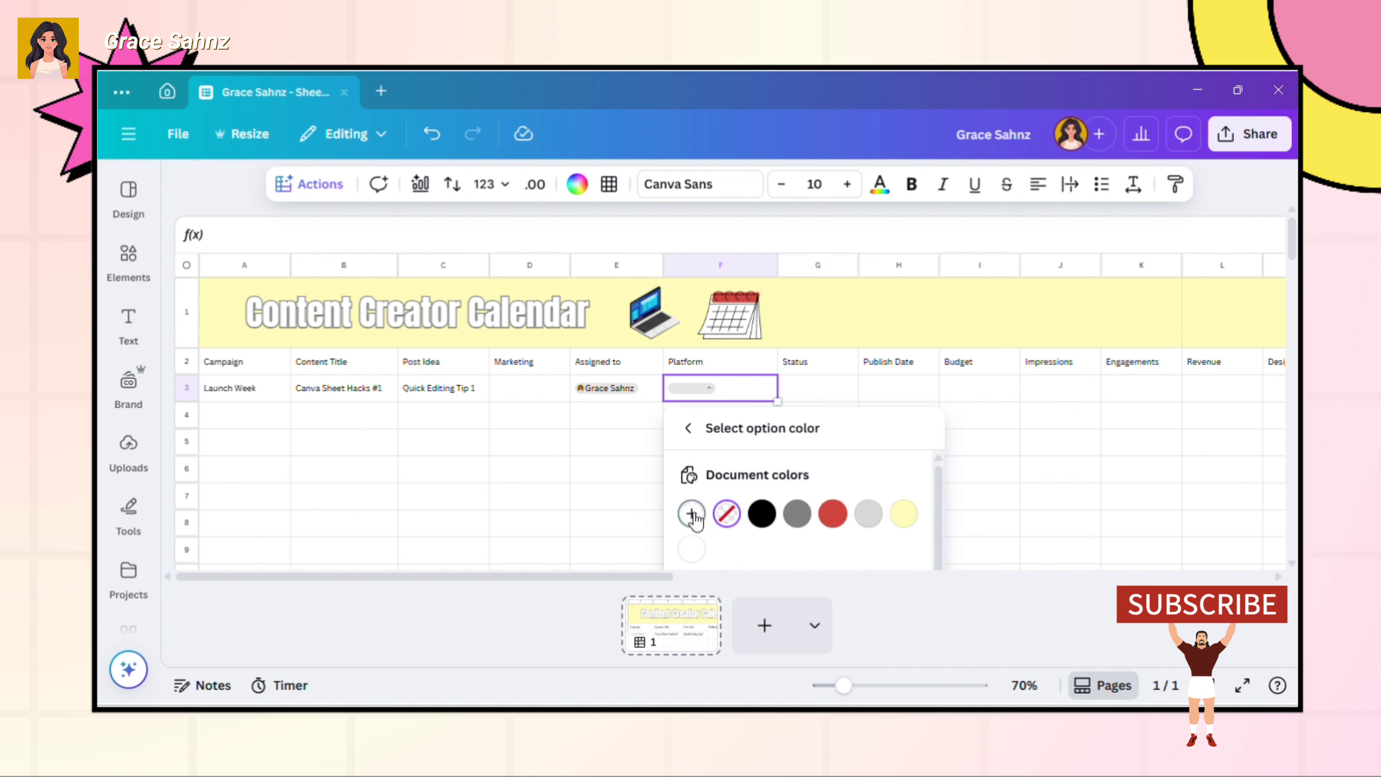
left_click(691, 513)
left_click(924, 319)
left_click(873, 537)
left_click(688, 428)
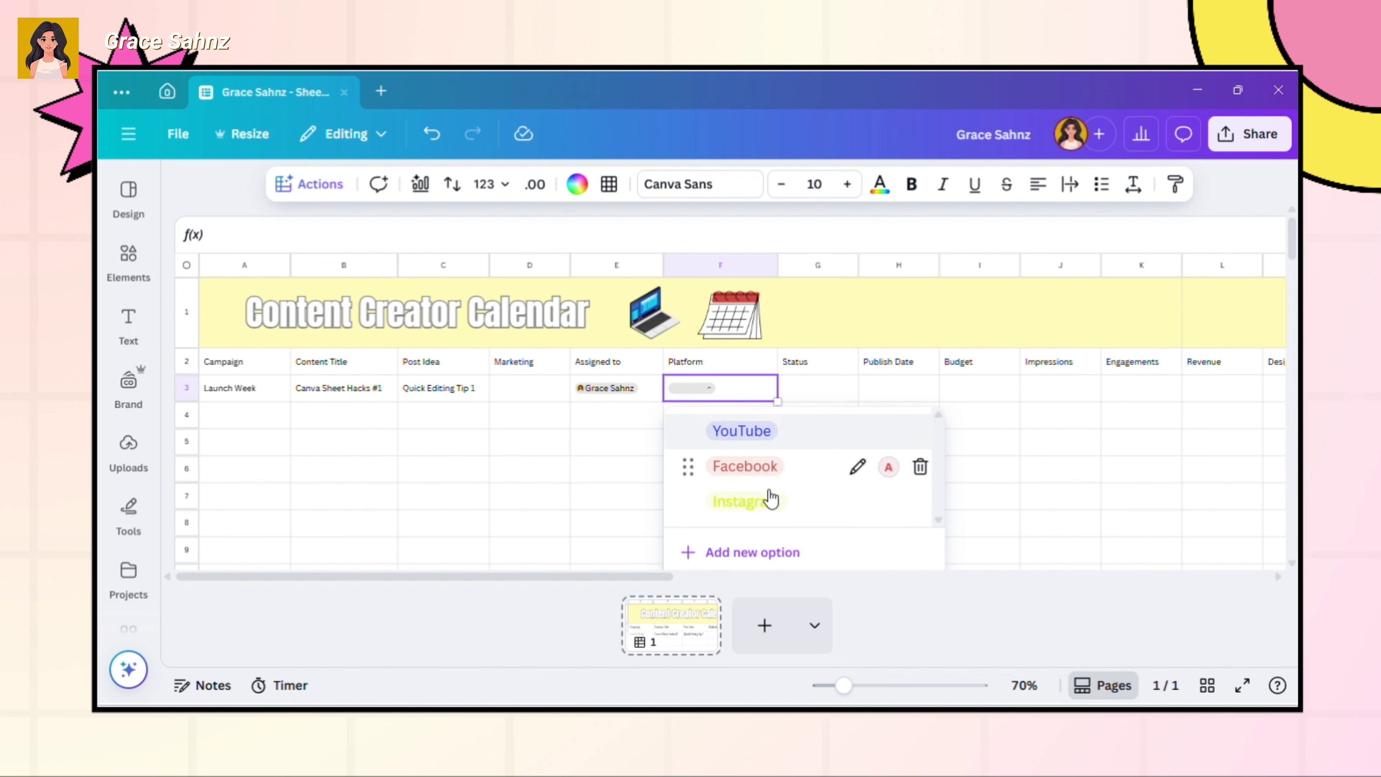
- Add a fourth option named "Pinterest" to the Platform dropdown and give it a custom bright green color
left_click(774, 553)
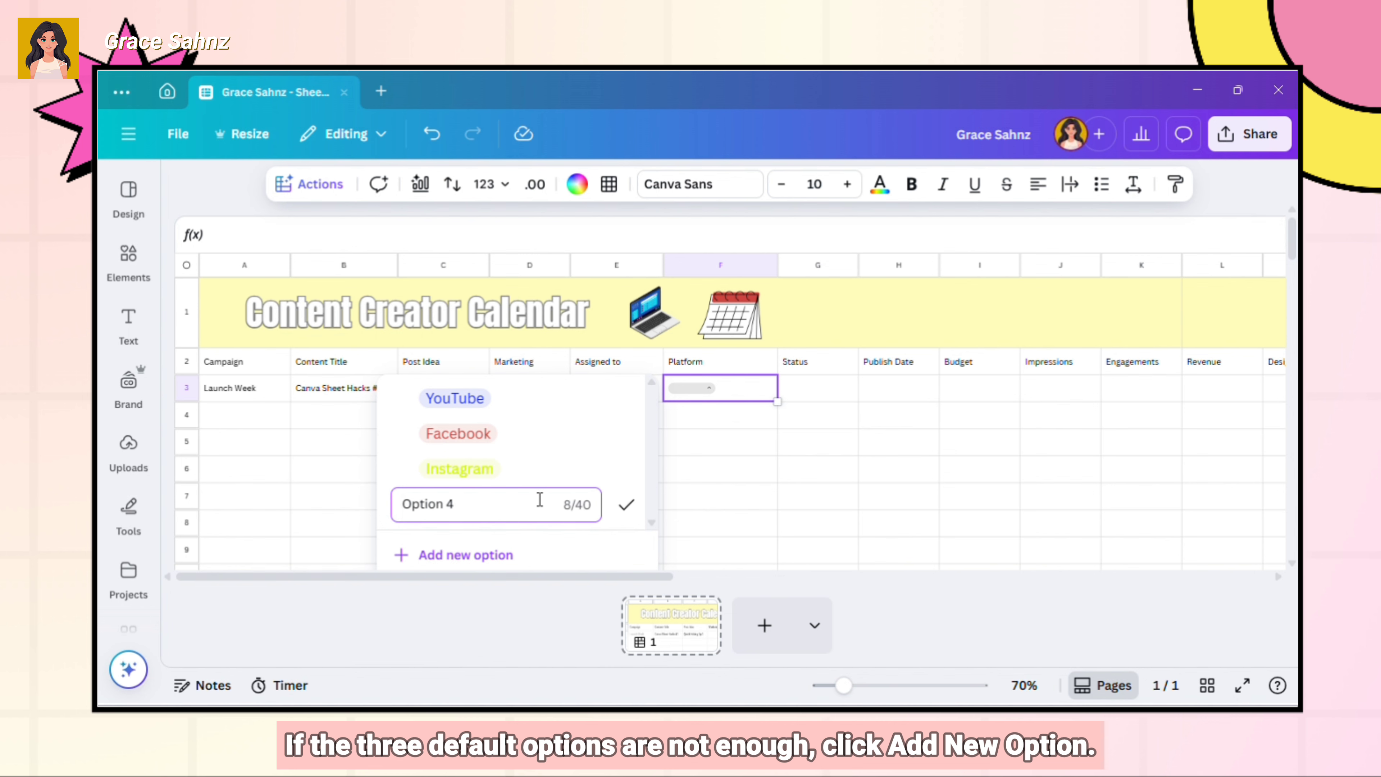
key("BackSpace")
key("BackSpace")
key("BackSpace")
key("BackSpace")
key("BackSpace")
key("BackSpace")
key("BackSpace")
key("BackSpace")
type("Pinterest")
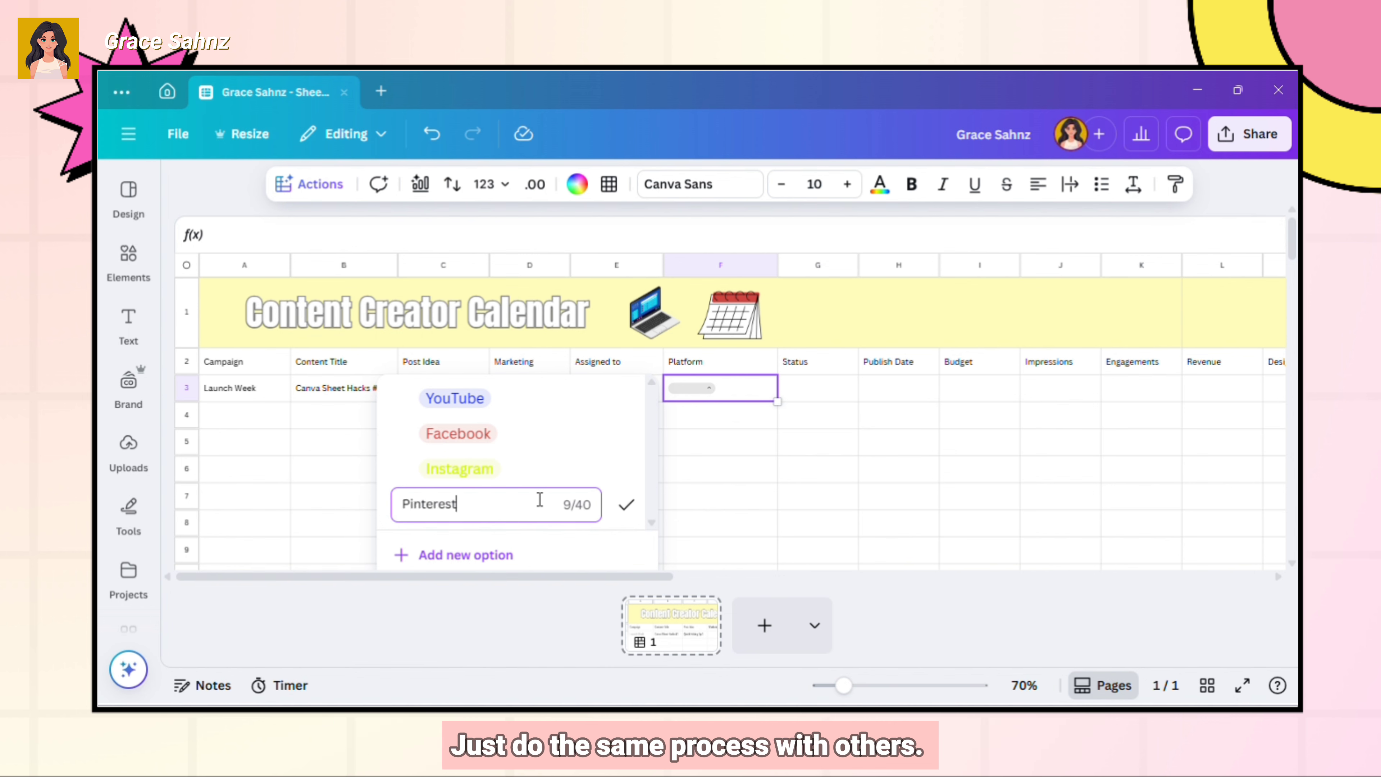
left_click(626, 504)
left_click(595, 500)
left_click(694, 513)
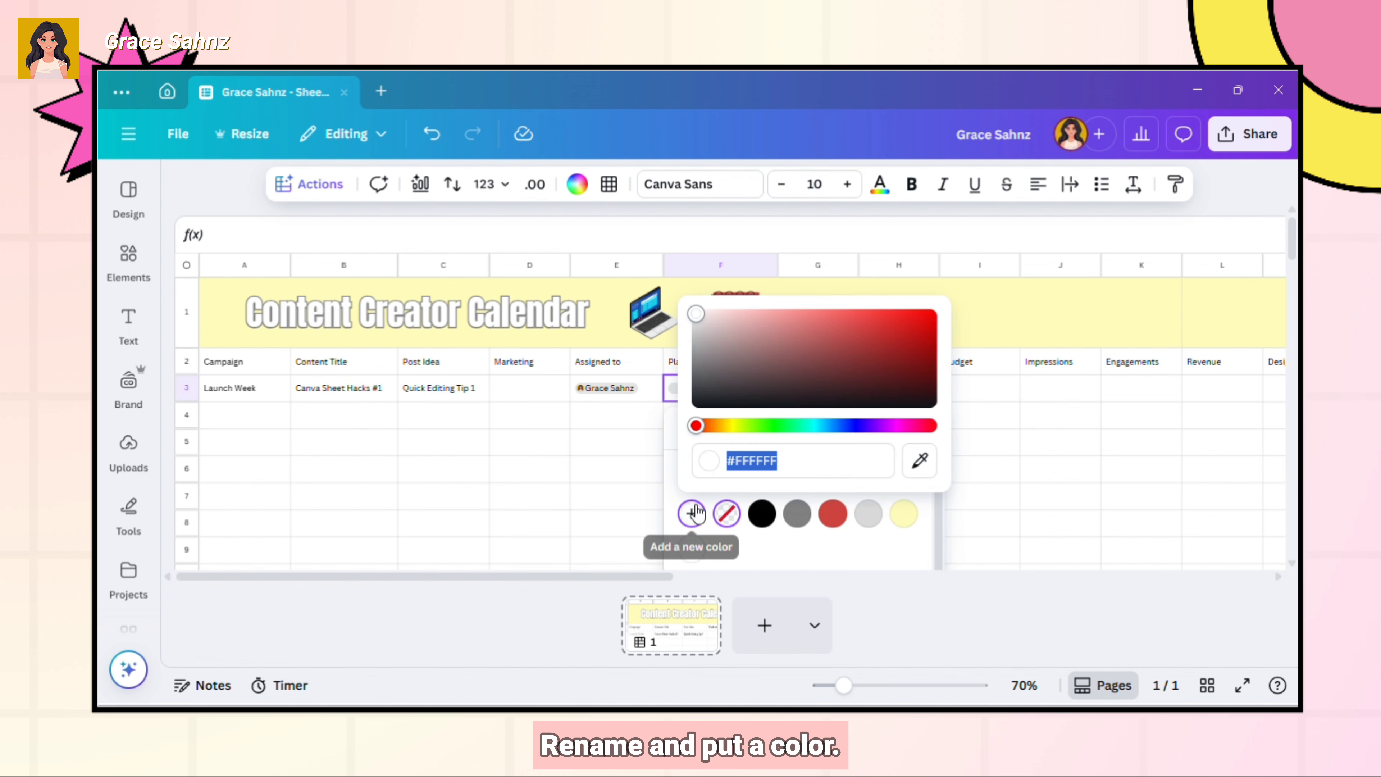
left_click_drag(701, 425, 779, 425)
left_click(917, 323)
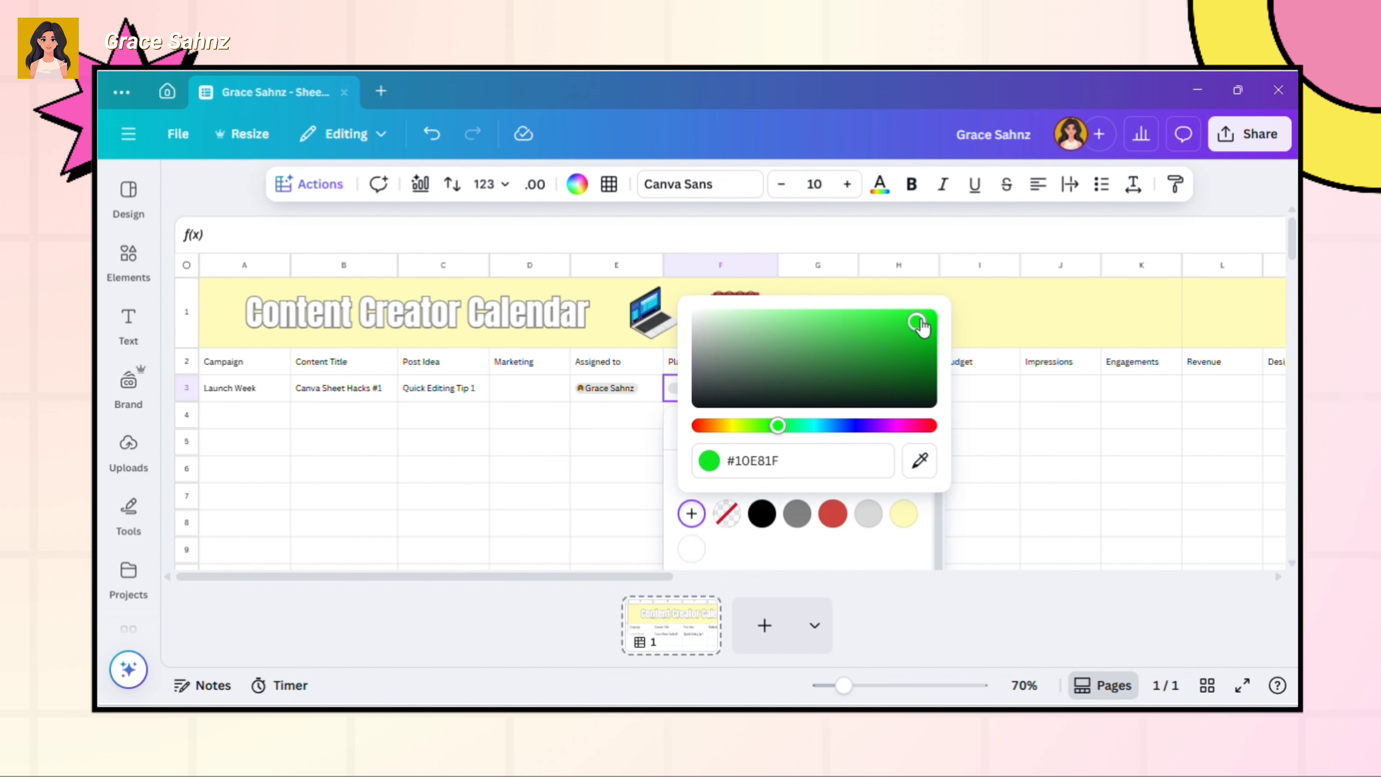
left_click_drag(919, 321, 941, 317)
left_click(892, 544)
left_click(687, 428)
- Choose Facebook as the platform for row 3
left_click(710, 387)
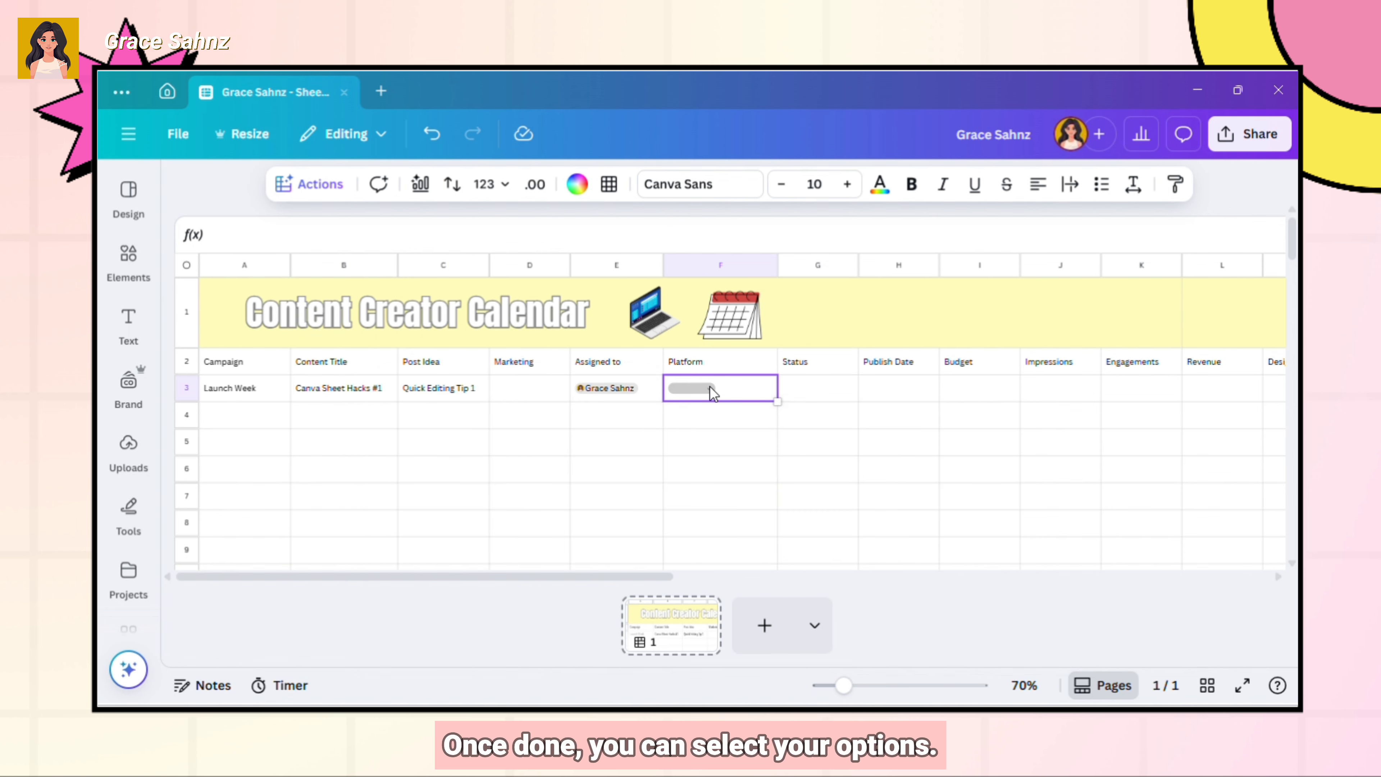
left_click(710, 386)
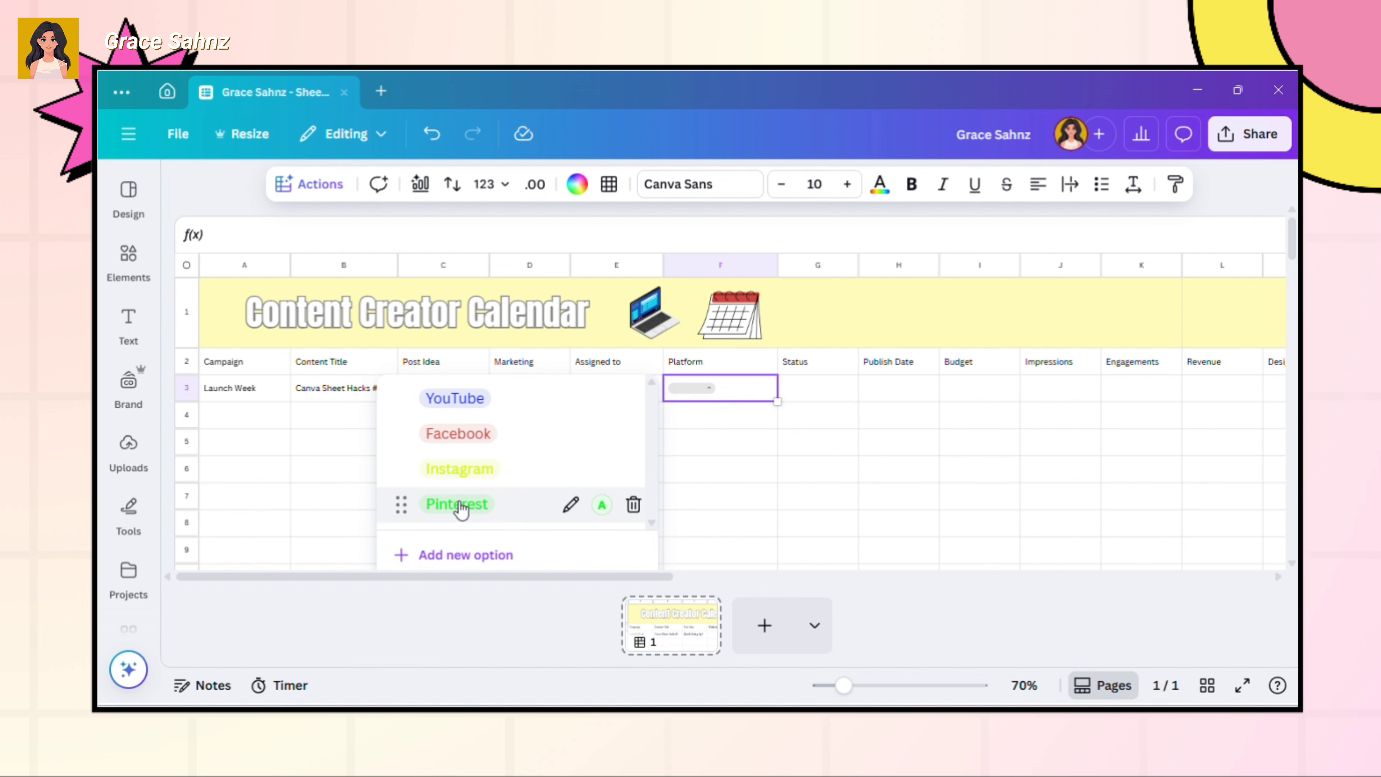
left_click(459, 435)
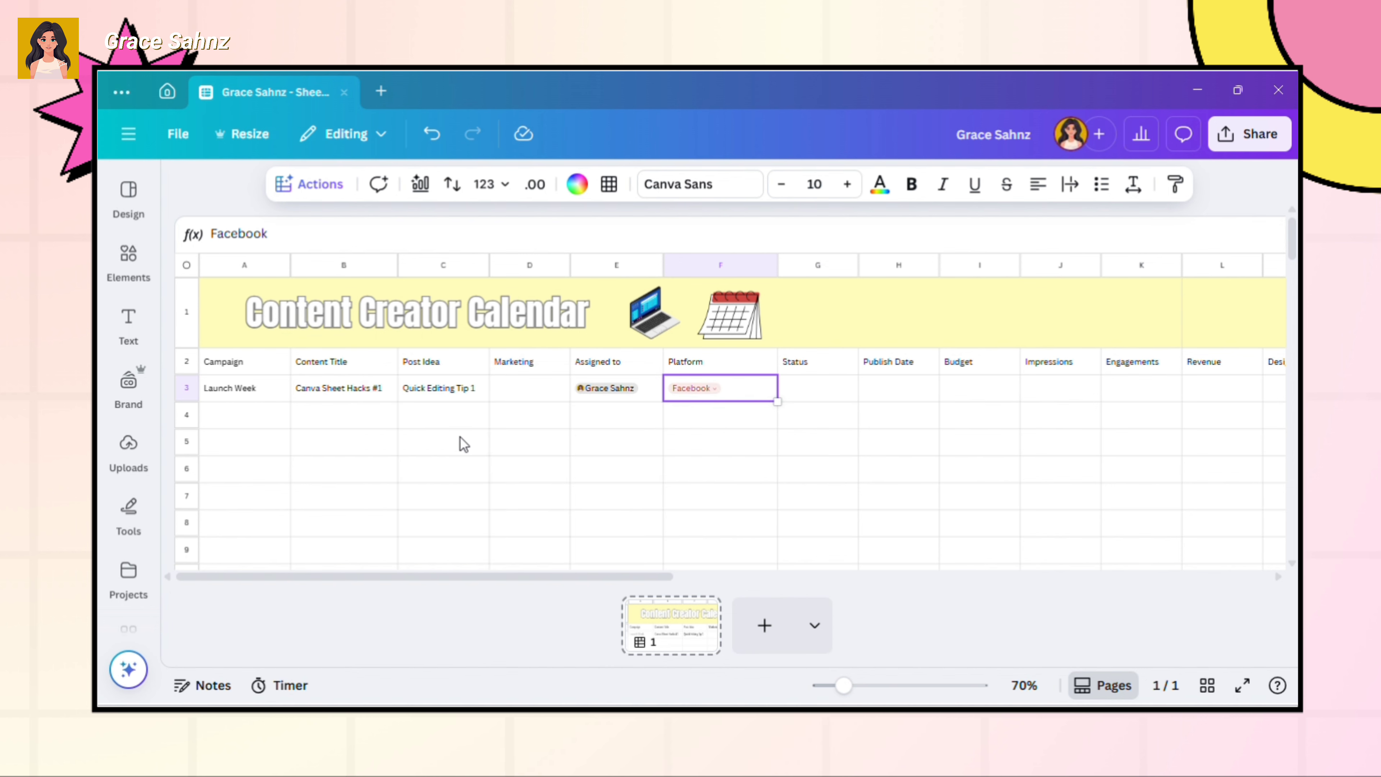
- Insert the preset Status dropdown in cell G3
left_click(812, 387)
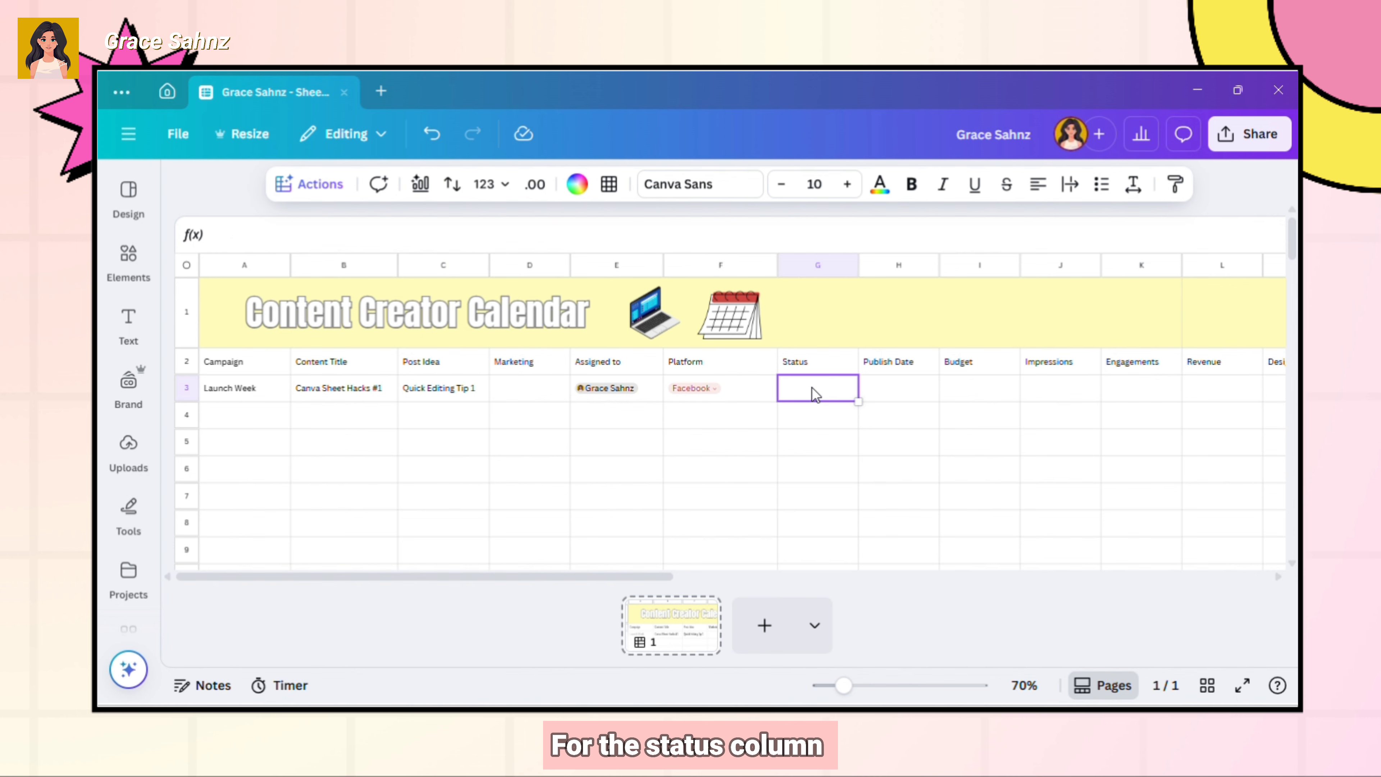
left_click(325, 194)
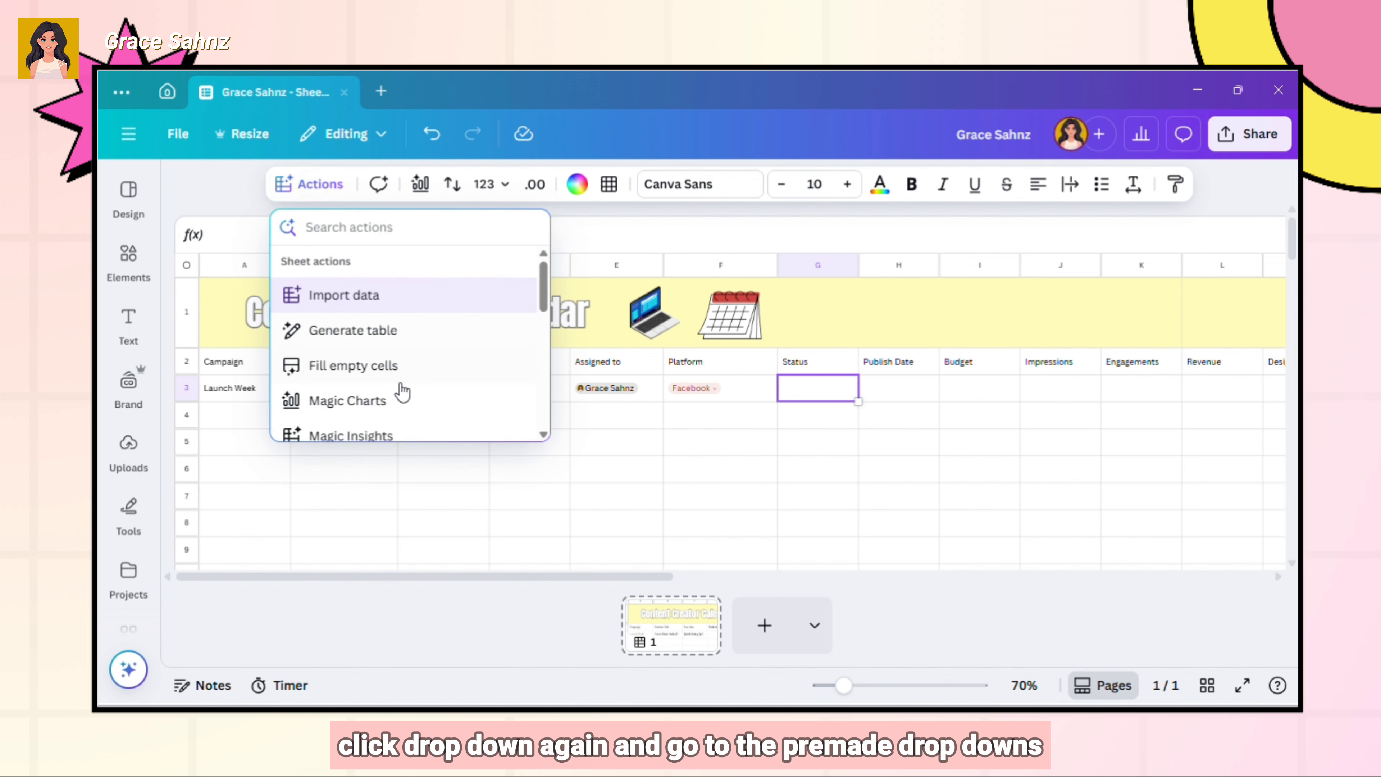
scroll(400, 395, "down", 3)
scroll(402, 397, "down", 3)
left_click(401, 308)
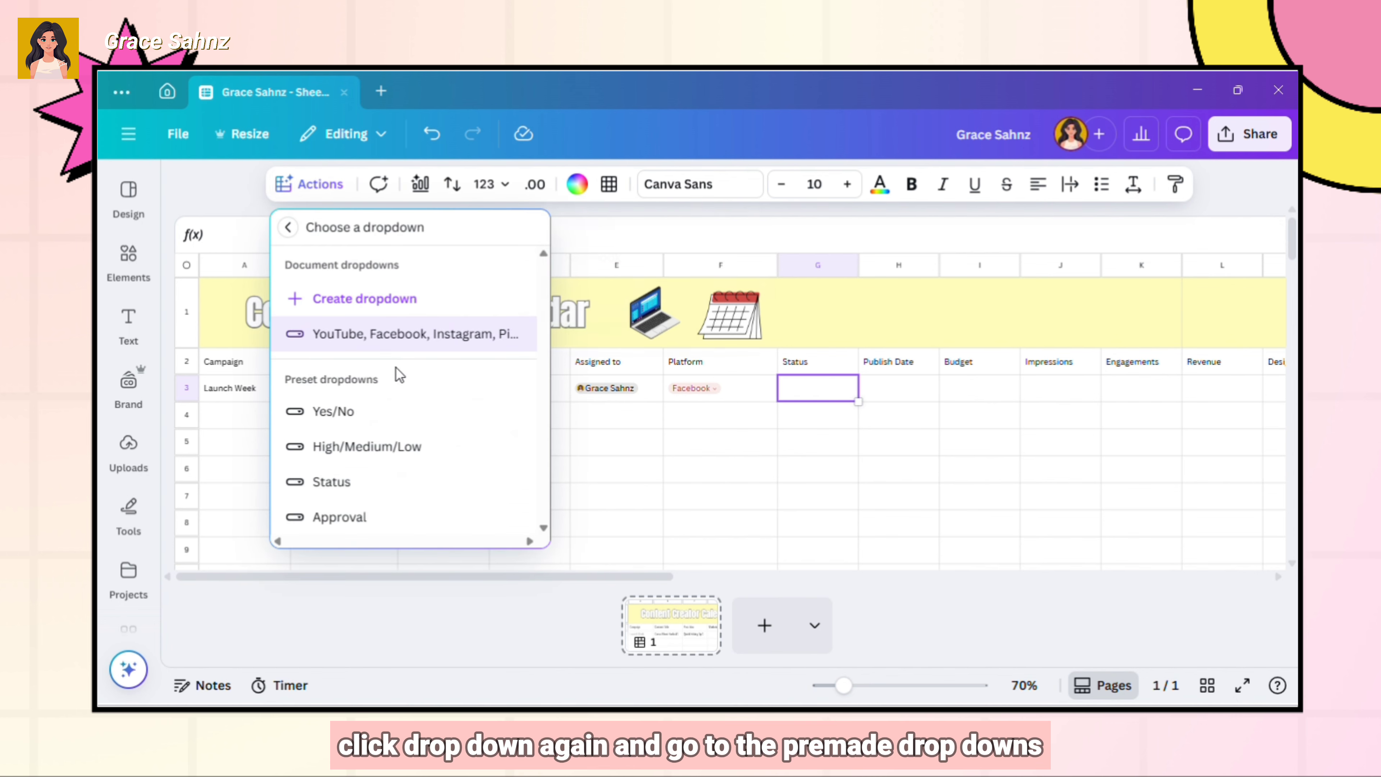
left_click(364, 484)
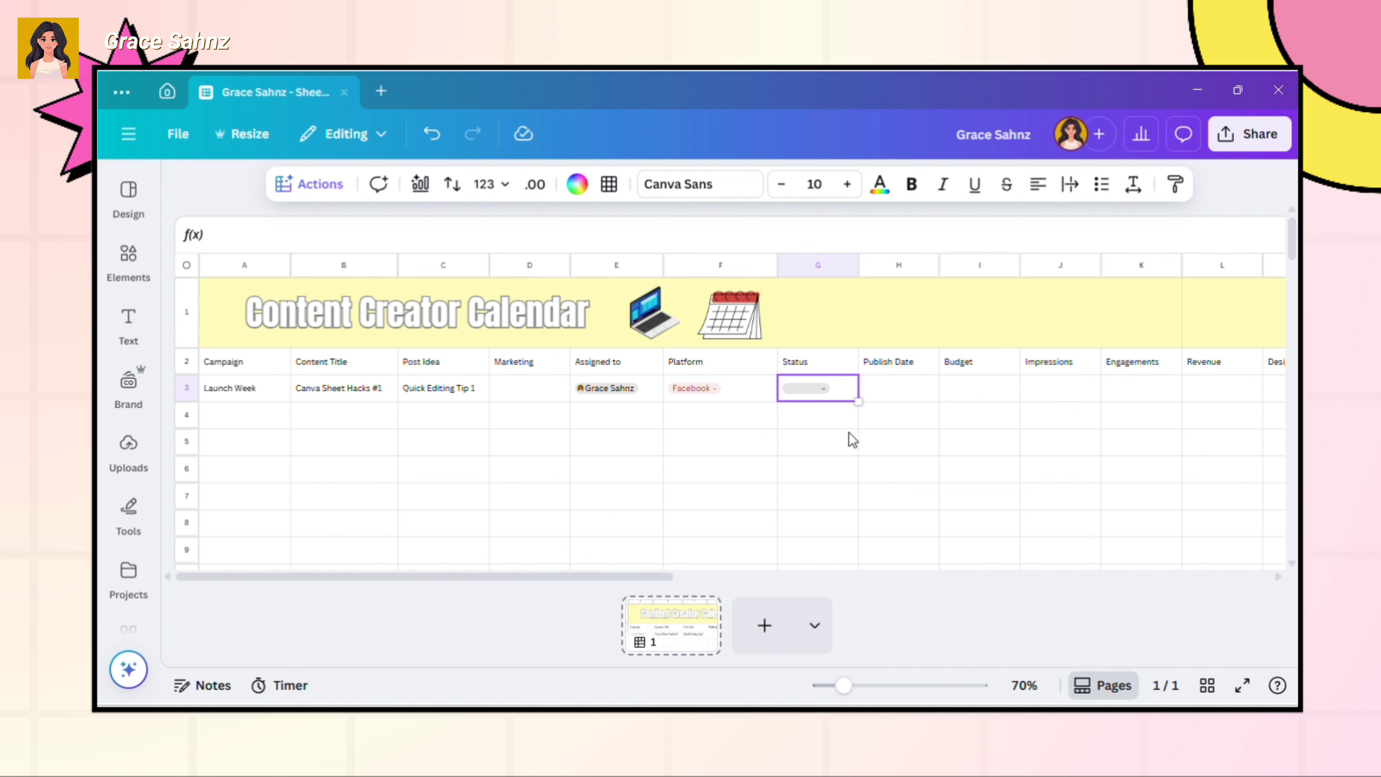
- Rename the Done option of the Status dropdown to "Approved" and select it for row 3
left_click(824, 395)
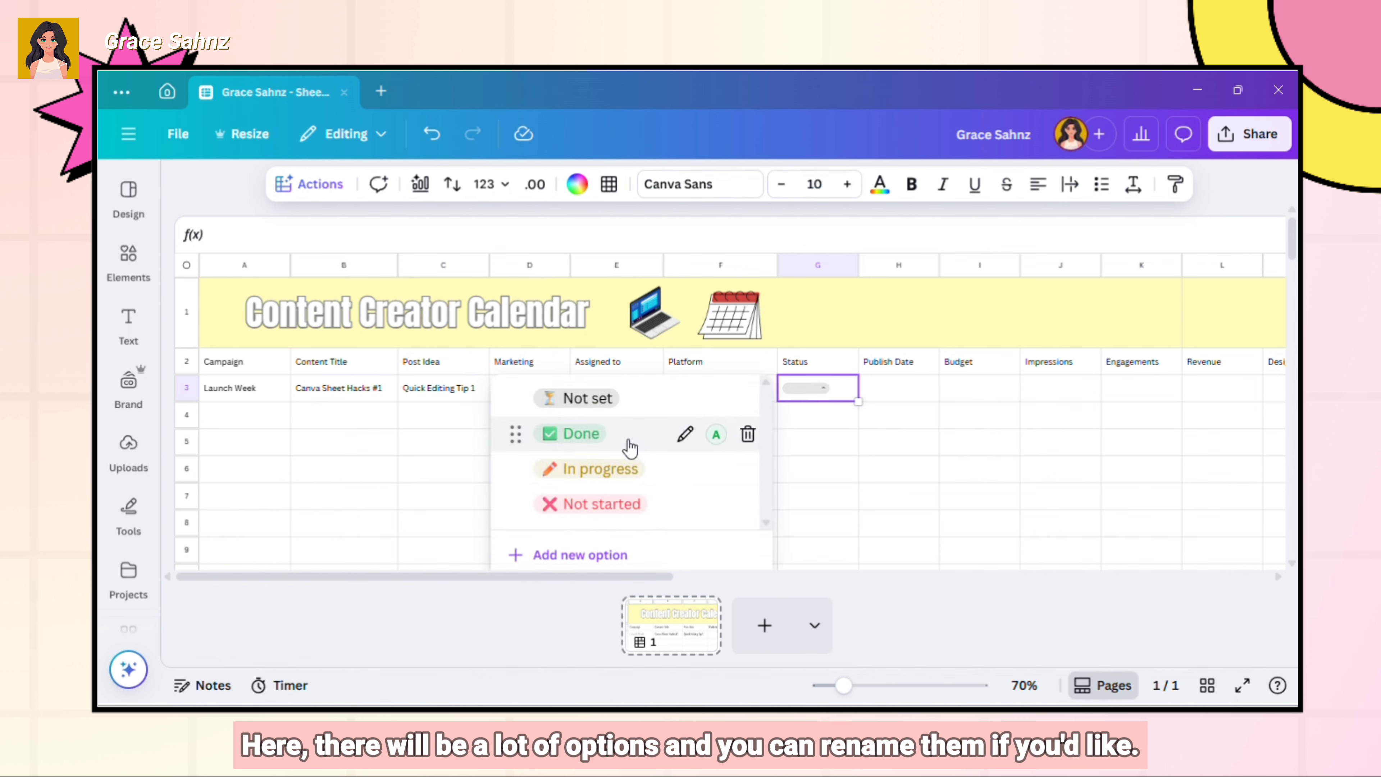
left_click(685, 435)
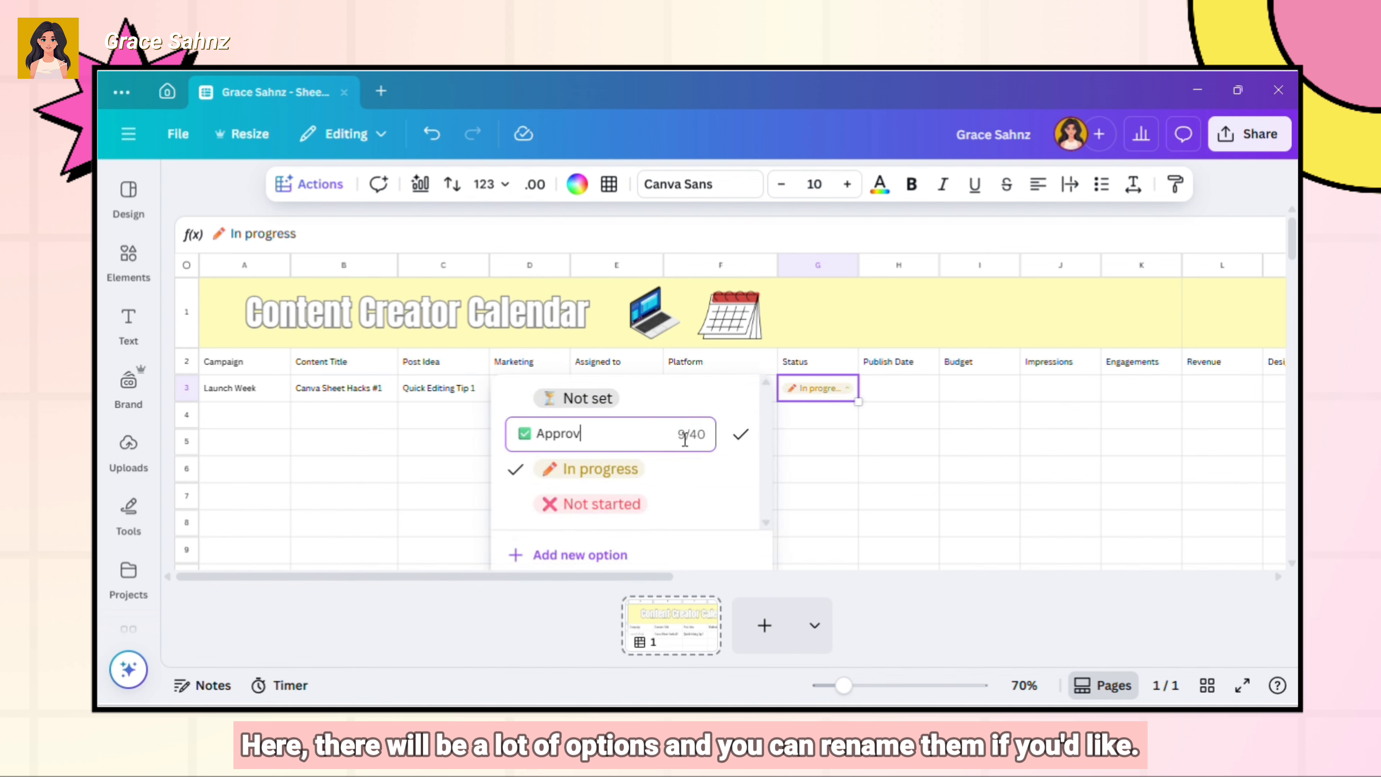
left_click(741, 434)
left_click(621, 438)
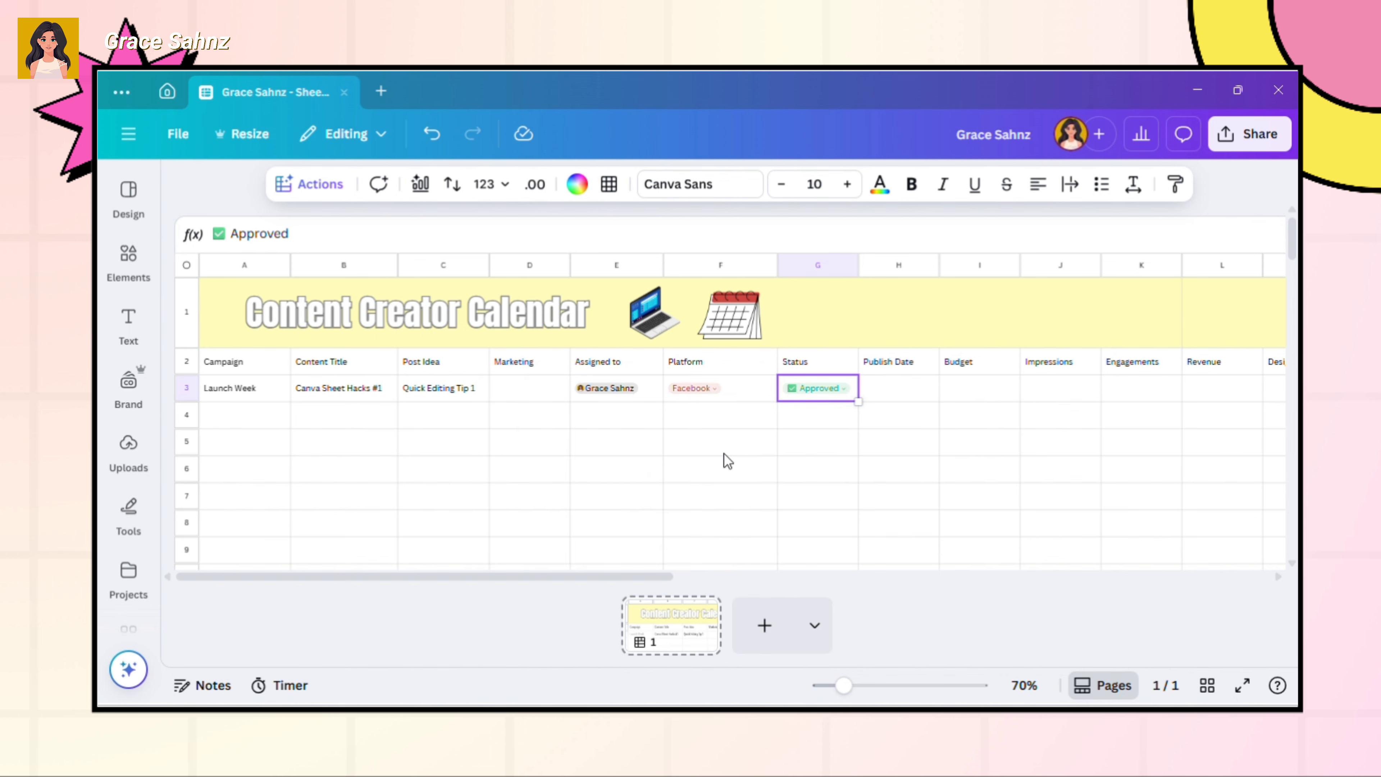
- Look through the available currency and date formats for the Publish Date cell of row 3
left_click(924, 397)
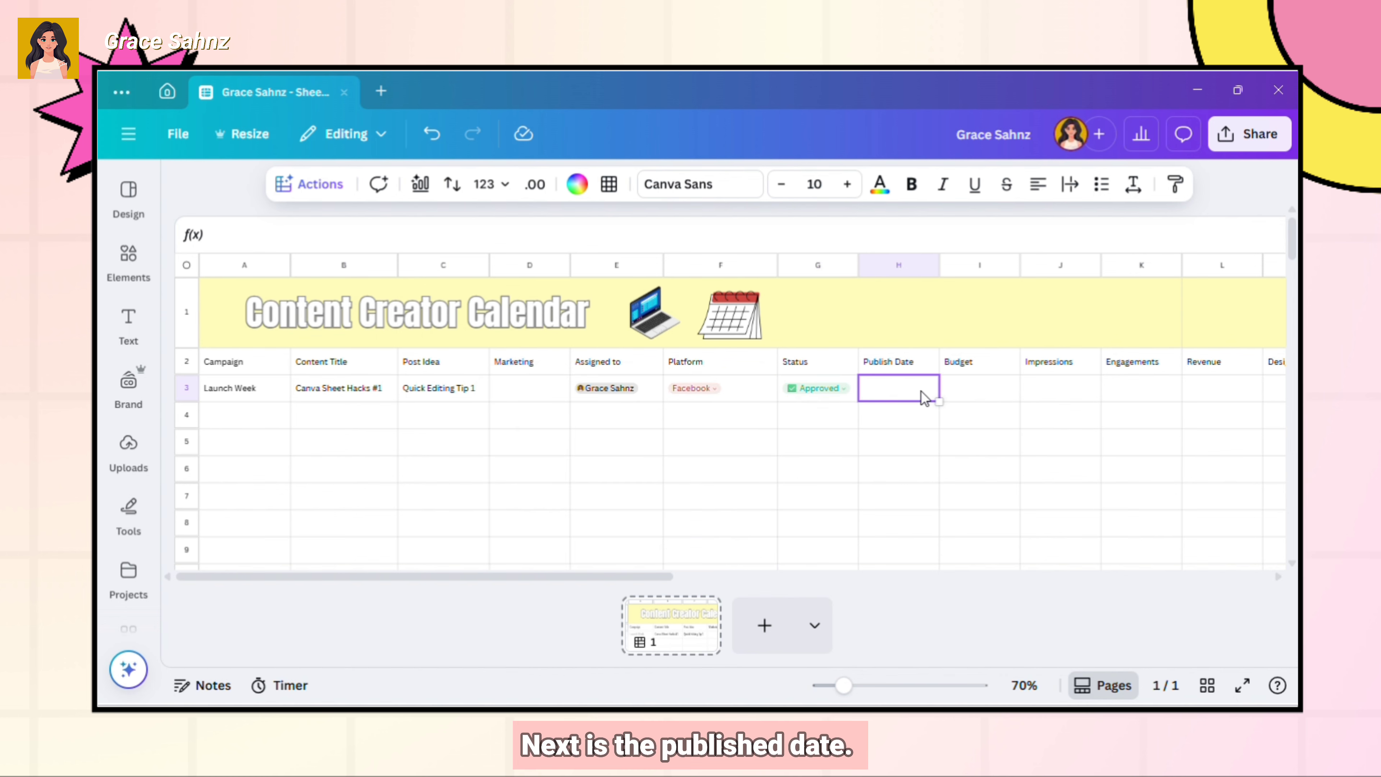
left_click(508, 186)
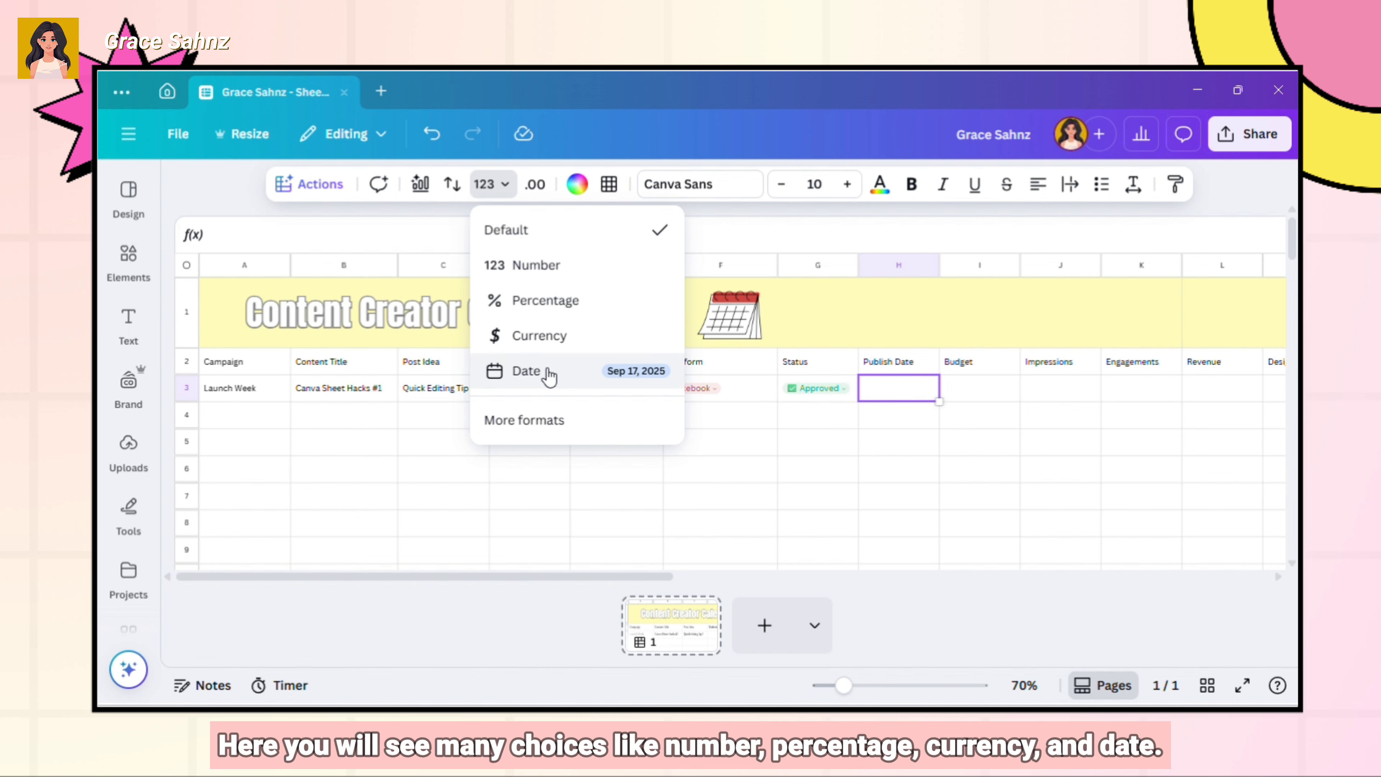
left_click(540, 427)
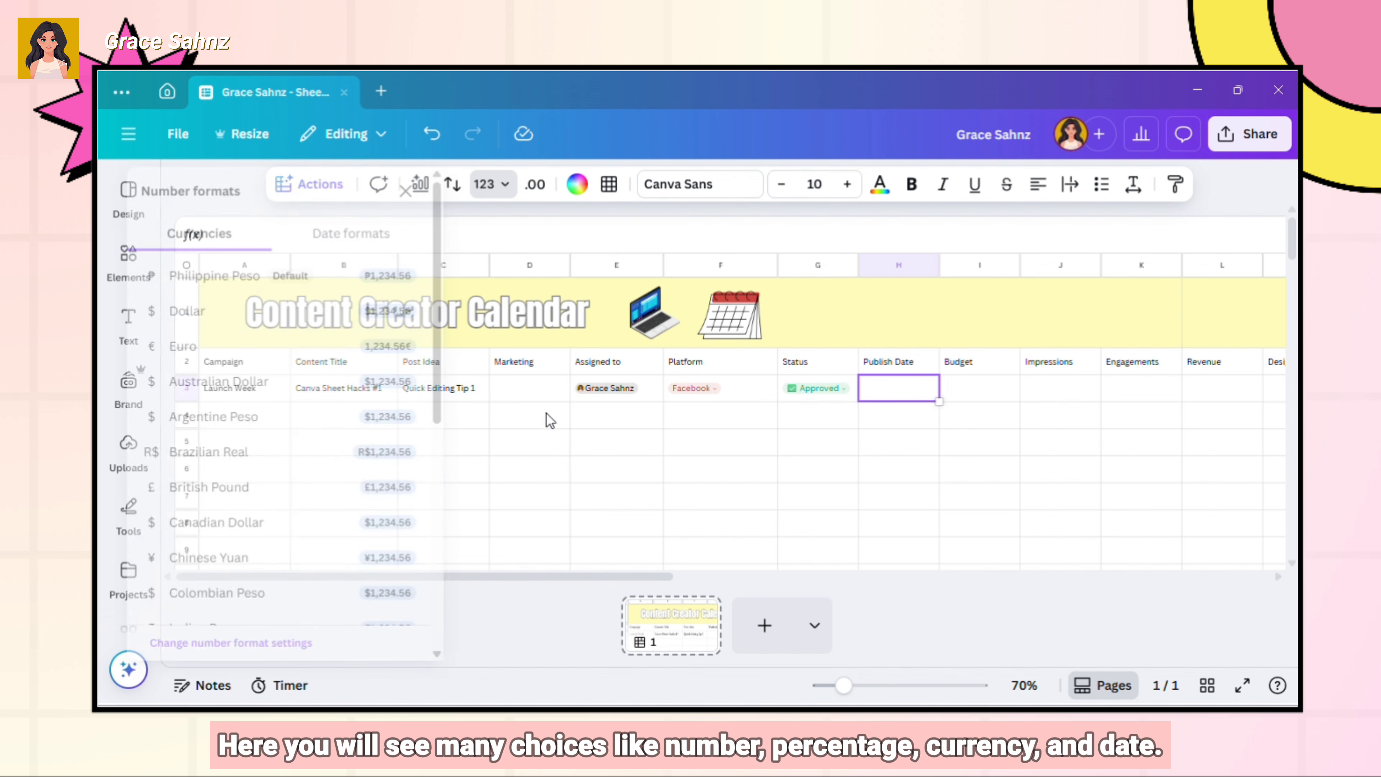
scroll(376, 423, "down", 10)
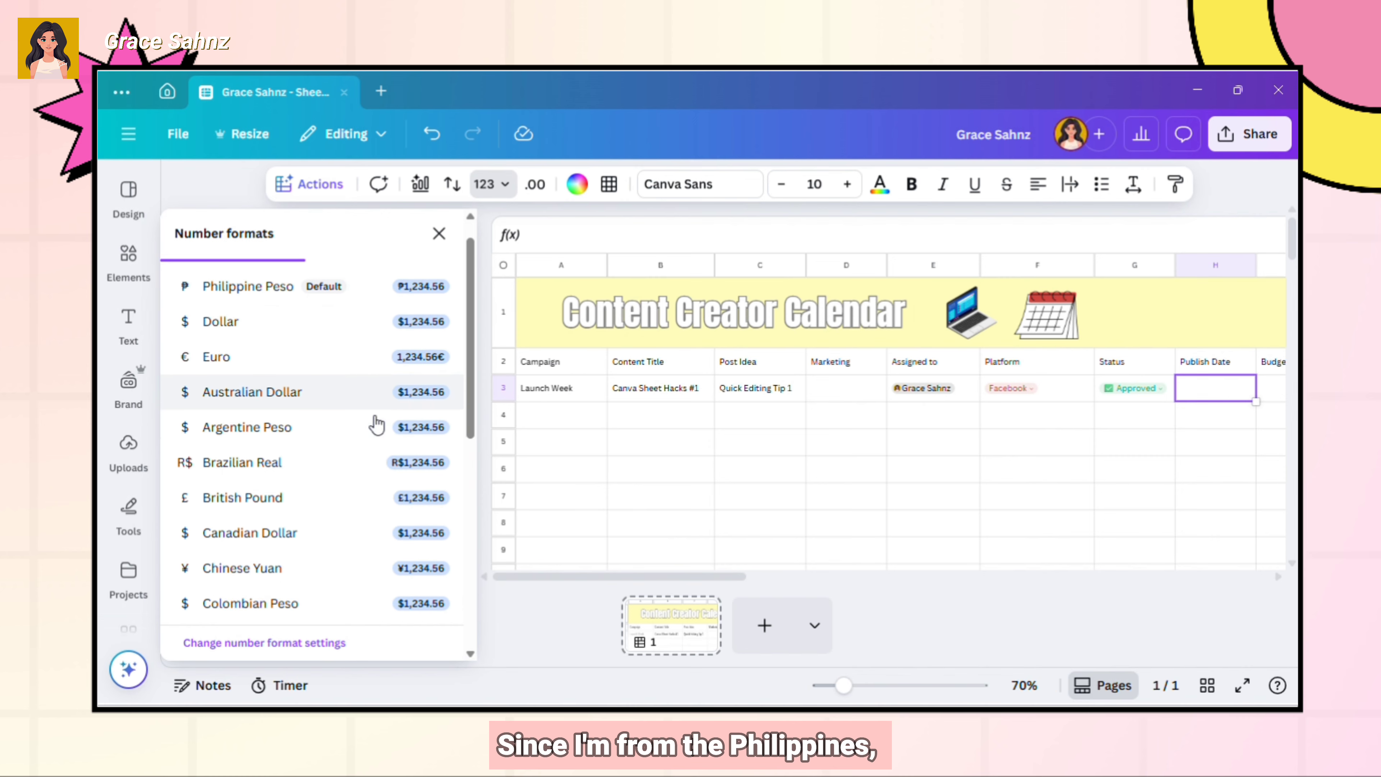
scroll(376, 424, "up", 10)
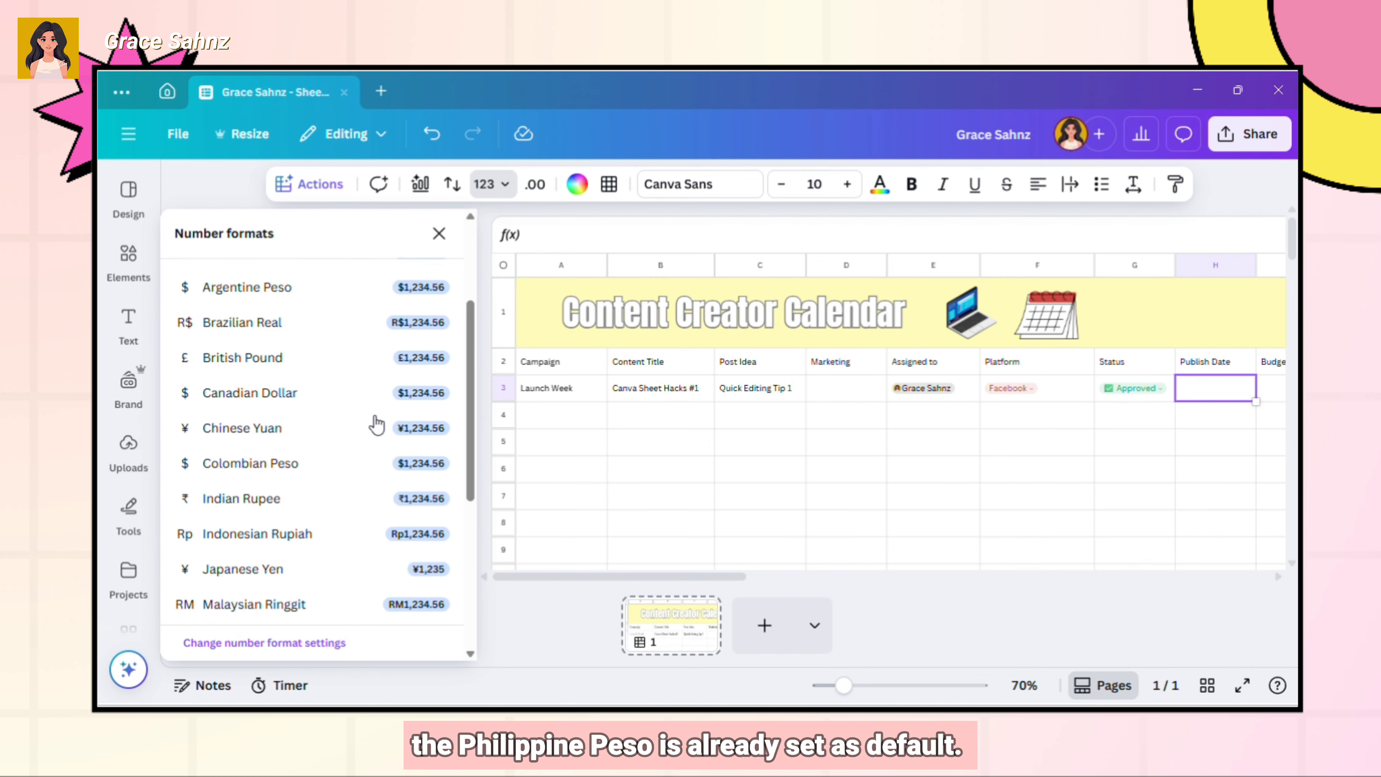
left_click(413, 276)
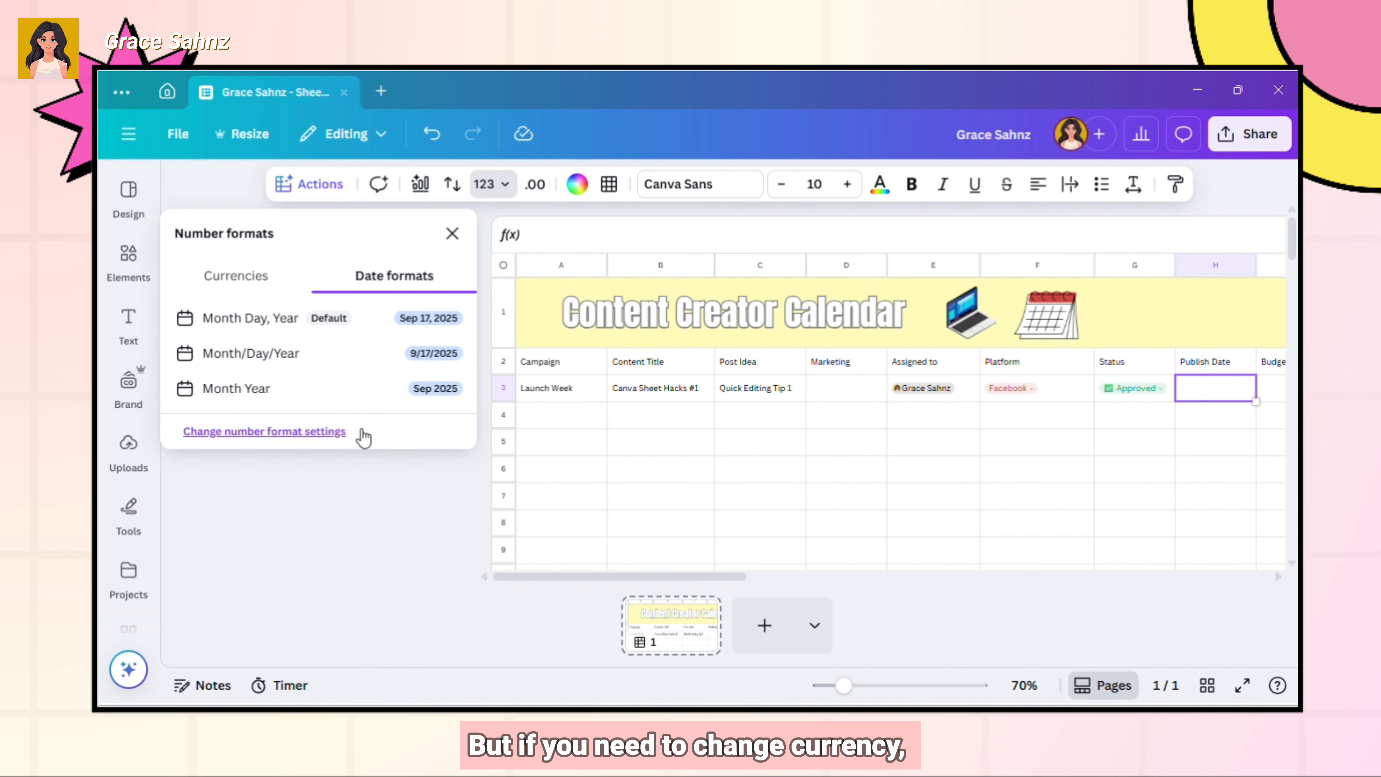
left_click(280, 275)
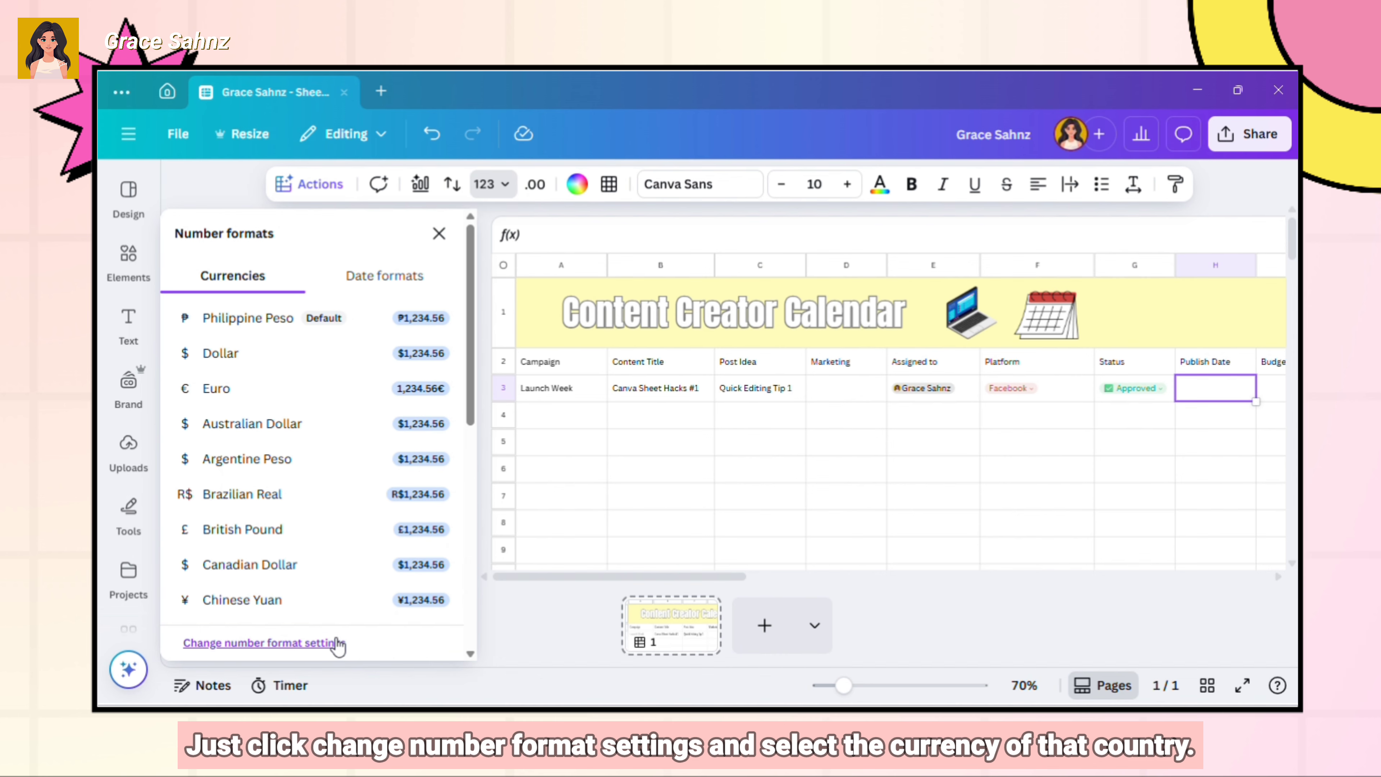
- Change the locale in the number format settings to English (US)
left_click(261, 642)
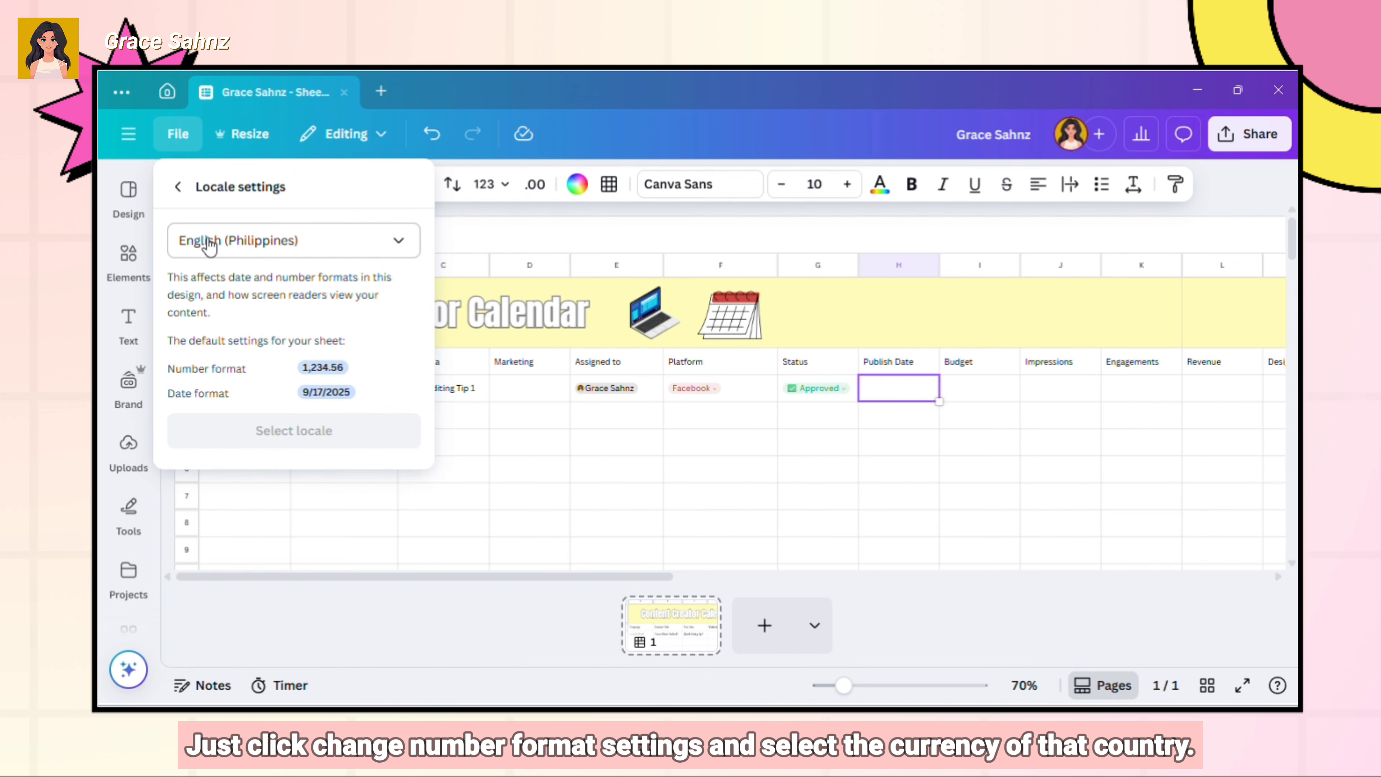
left_click(400, 243)
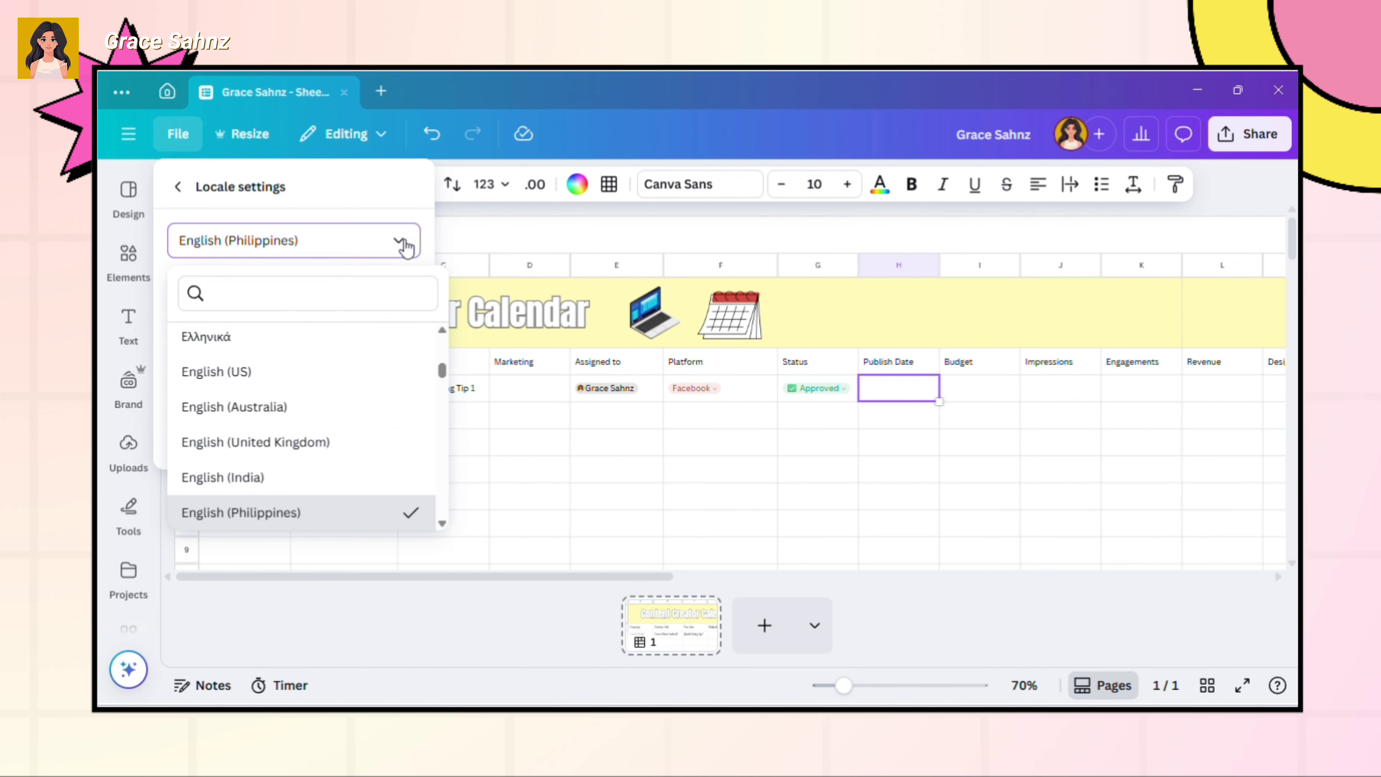
left_click(313, 393)
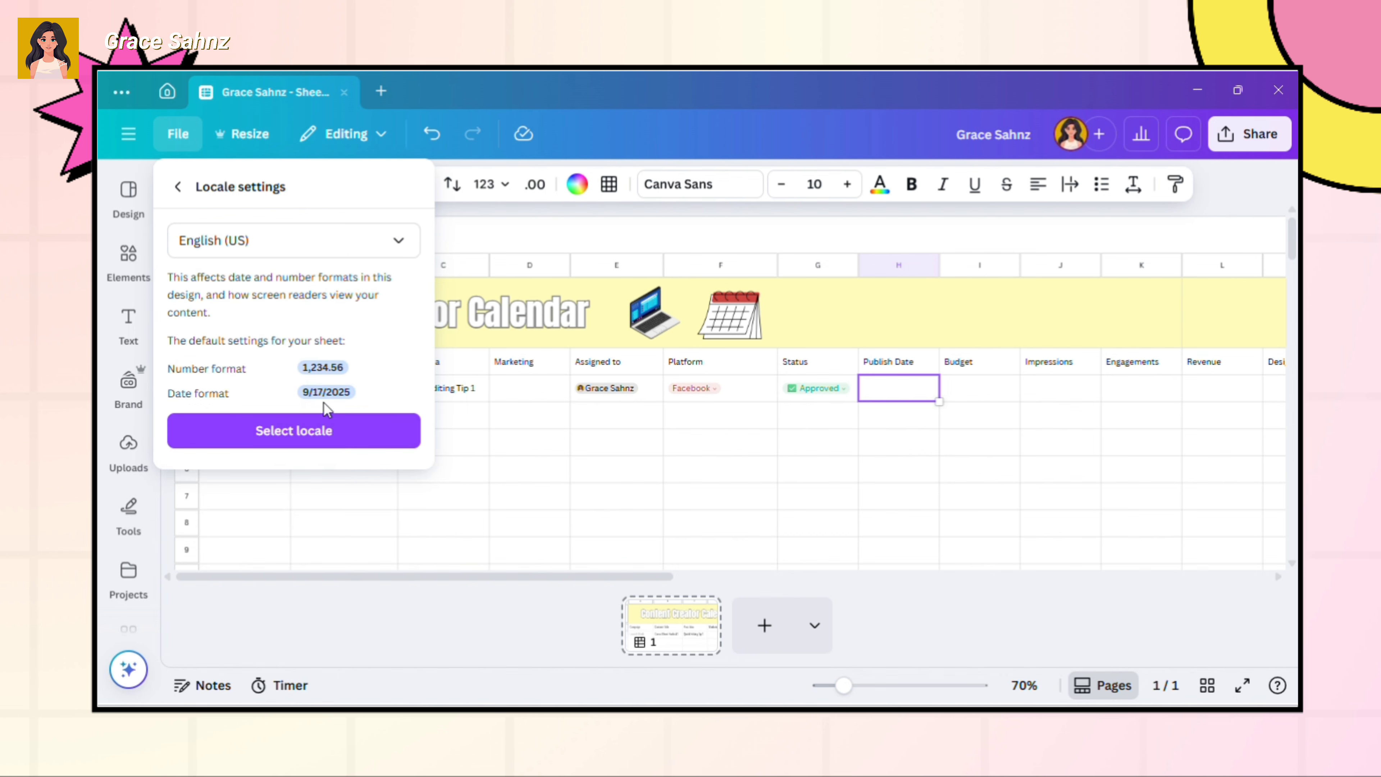
left_click(344, 435)
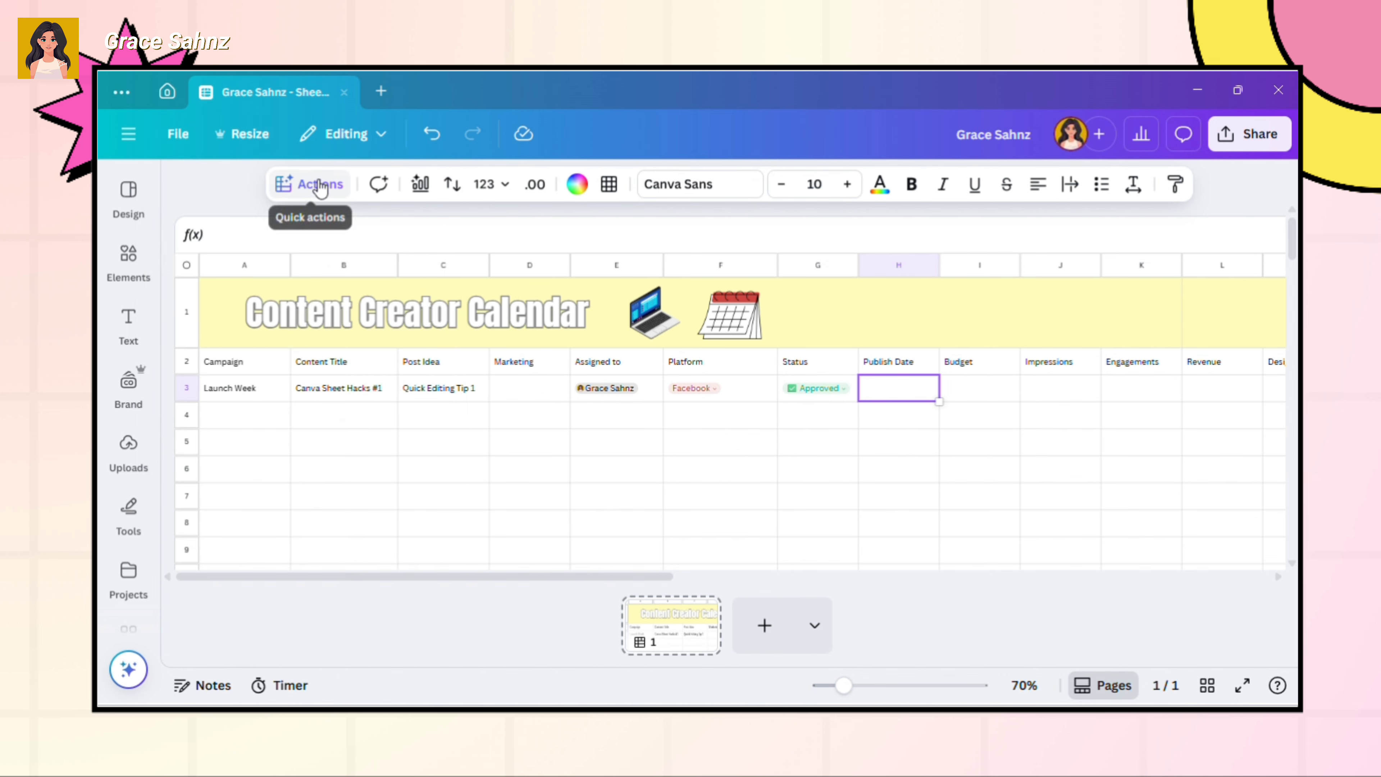
- Insert a date in the Publish Date cell of row 3, hide the page thumbnails, and pick September 22, 2025
left_click(321, 191)
scroll(395, 370, "down", 5)
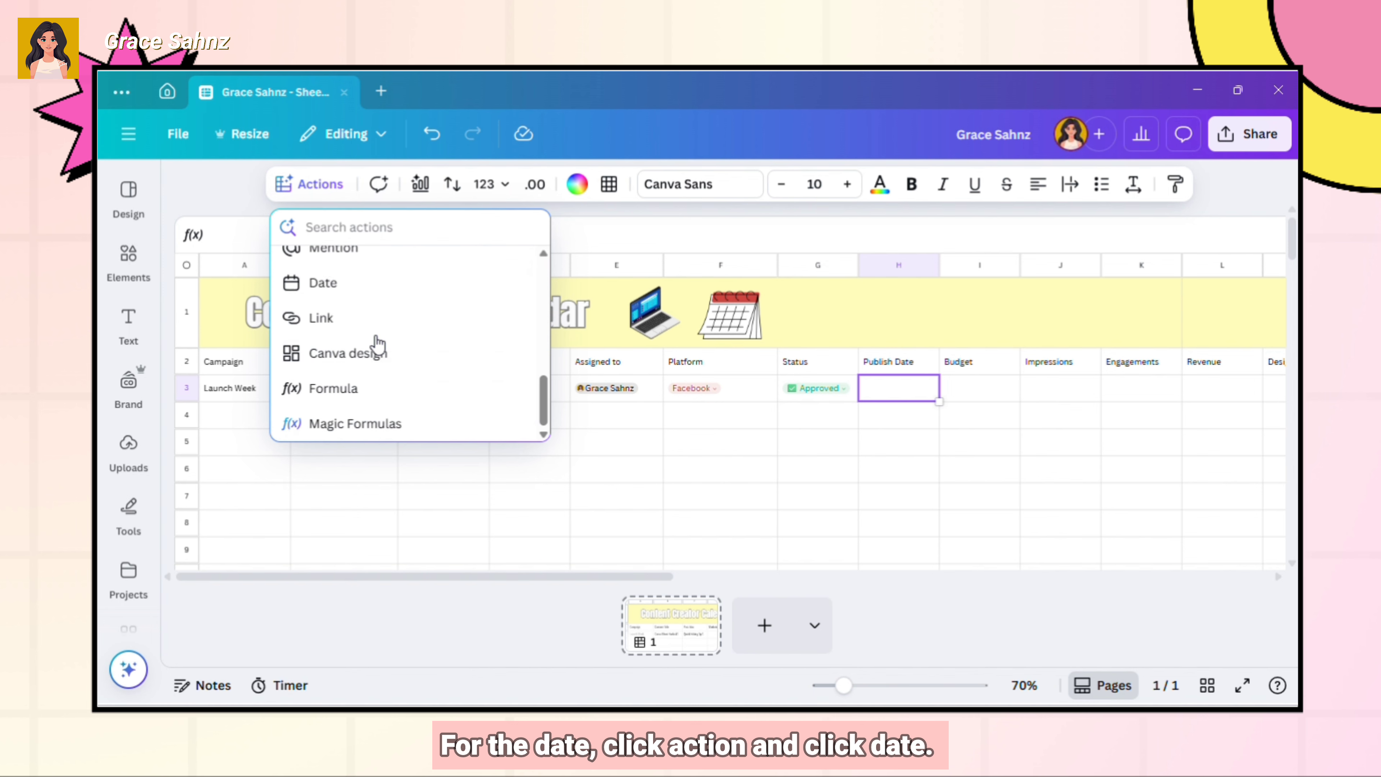
left_click(323, 283)
left_click(879, 389)
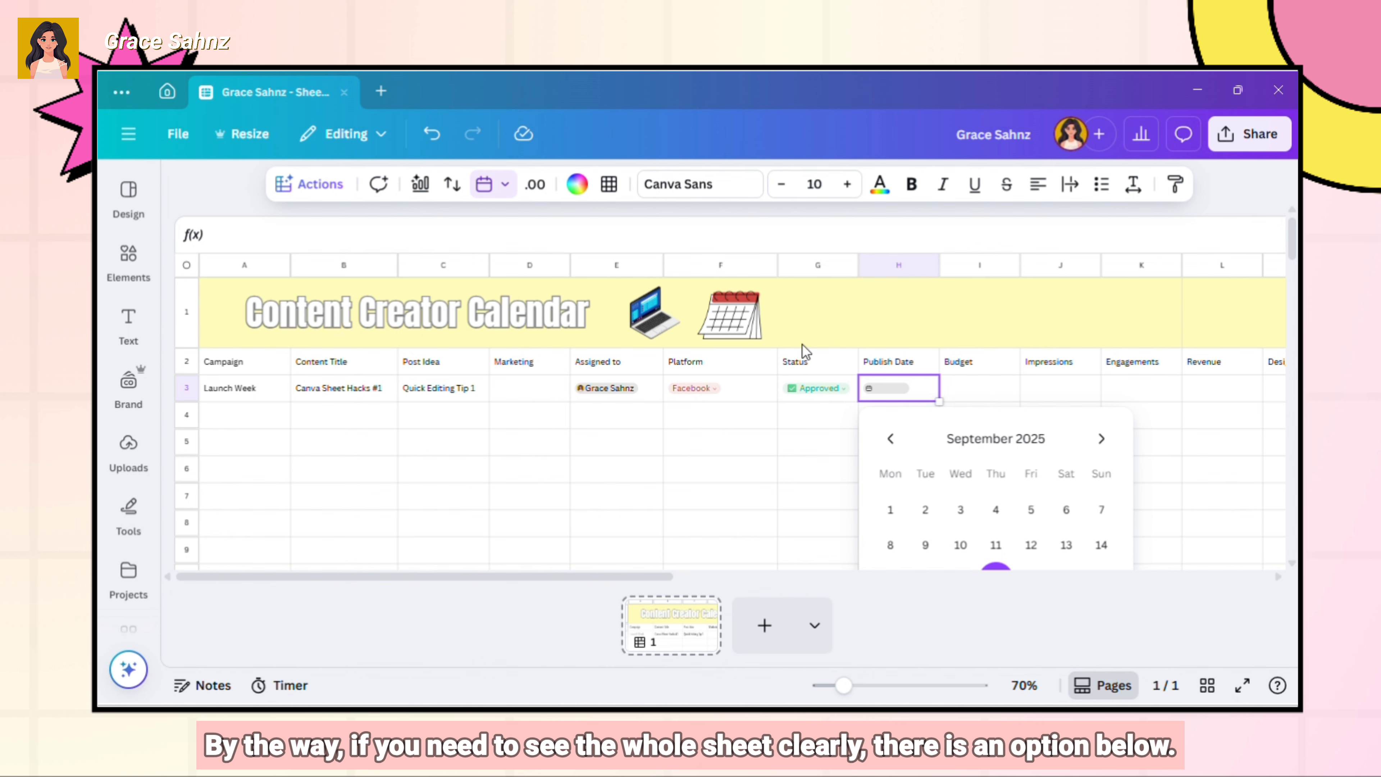
left_click(1092, 694)
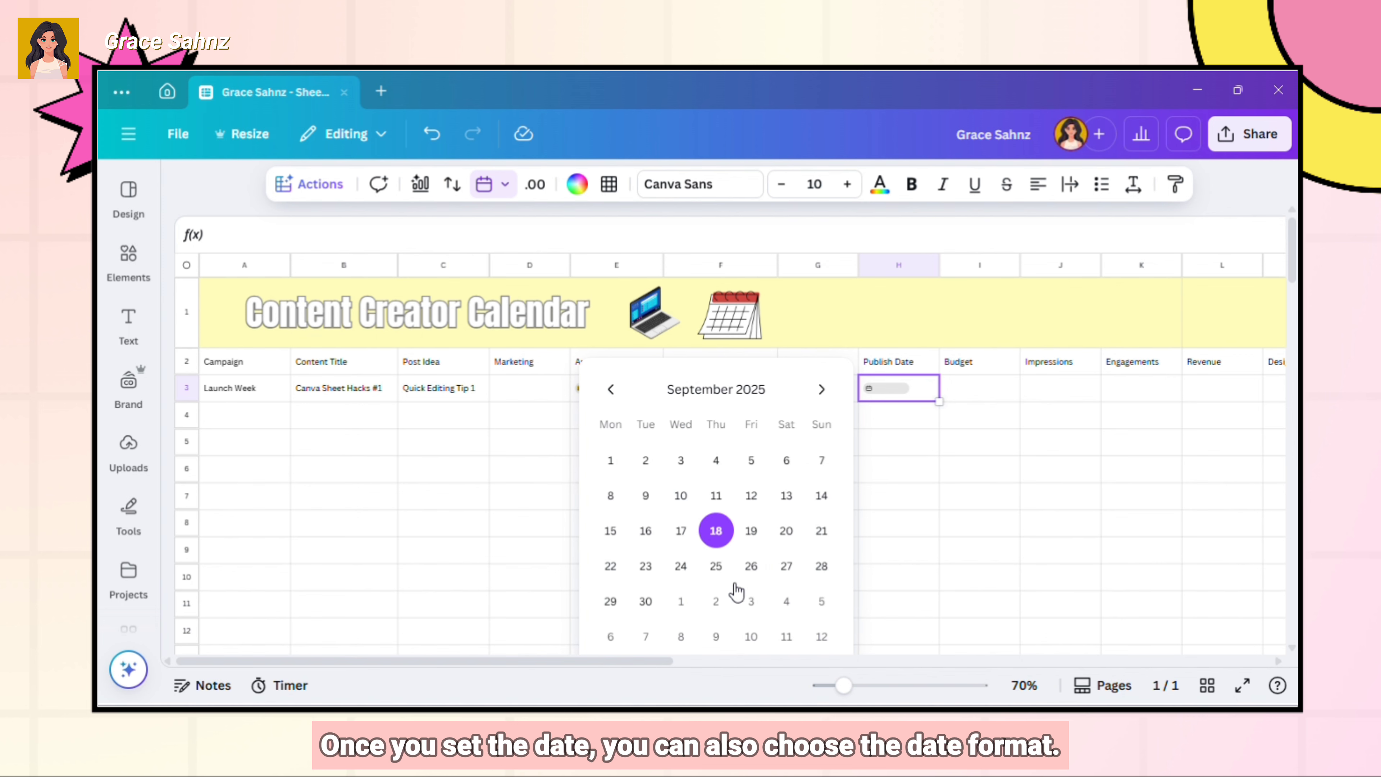
left_click(613, 566)
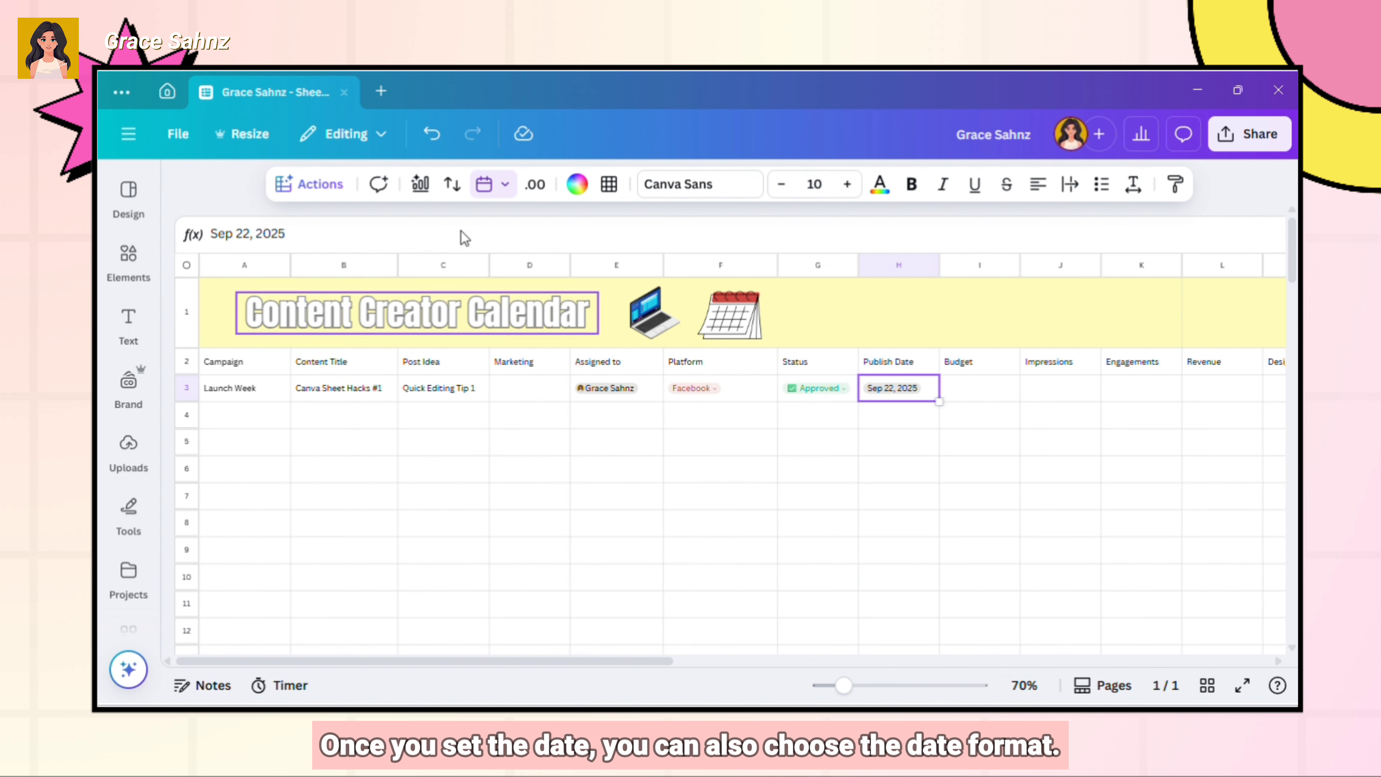
- Try the Month Year and Month/Day/Year formats on the row 3 publish date and return to Month Day, Year
left_click(505, 186)
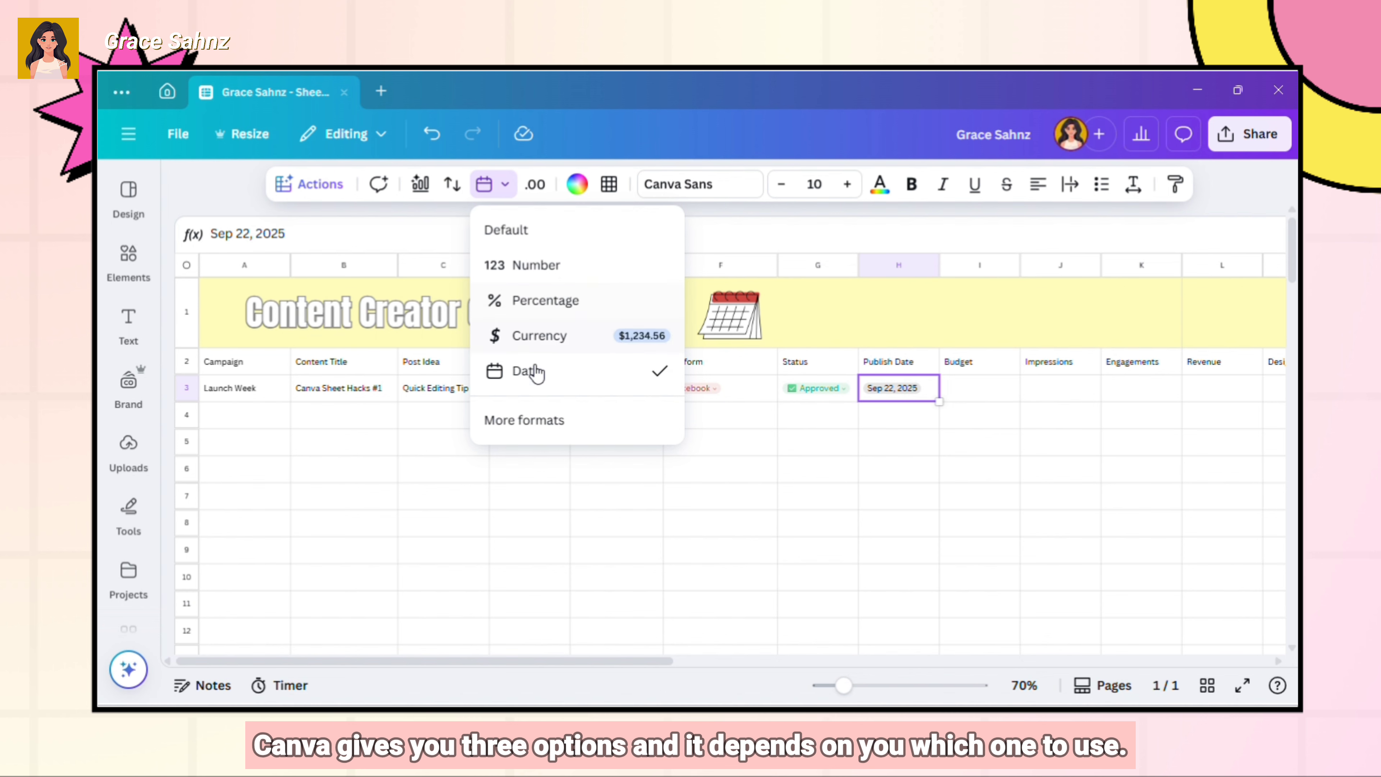
left_click(530, 419)
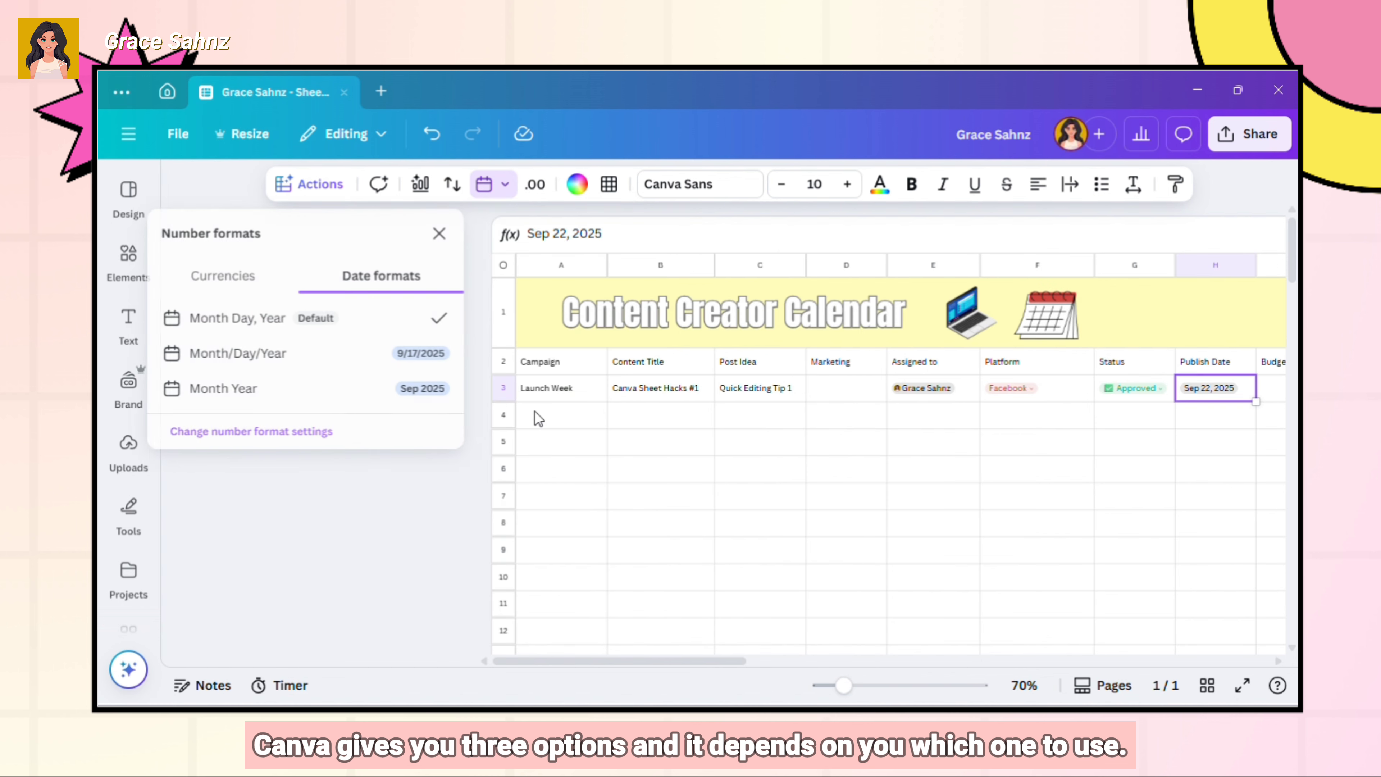
left_click(424, 393)
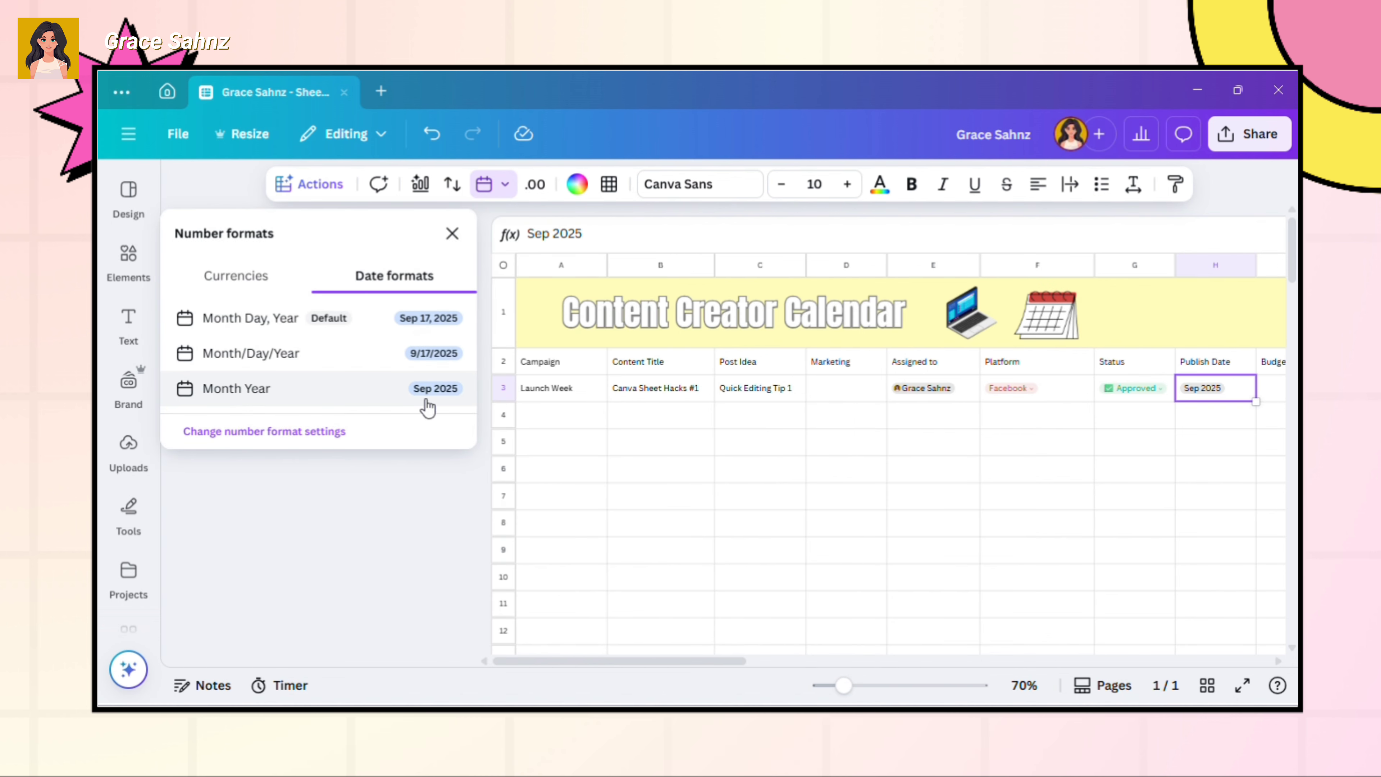
left_click(428, 361)
left_click(426, 320)
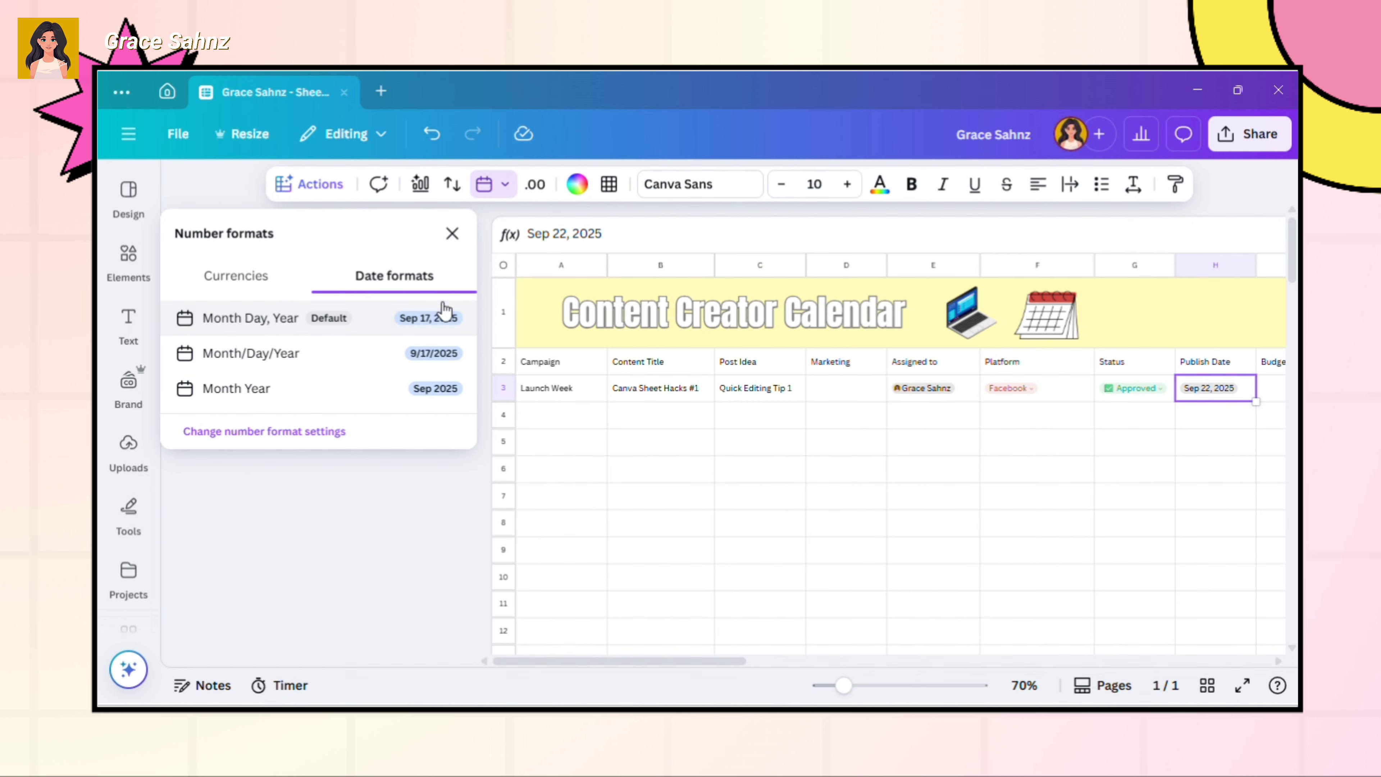
left_click(451, 234)
- Apply the Currency format to the Budget cell of row 3 and enter 30
left_click(976, 384)
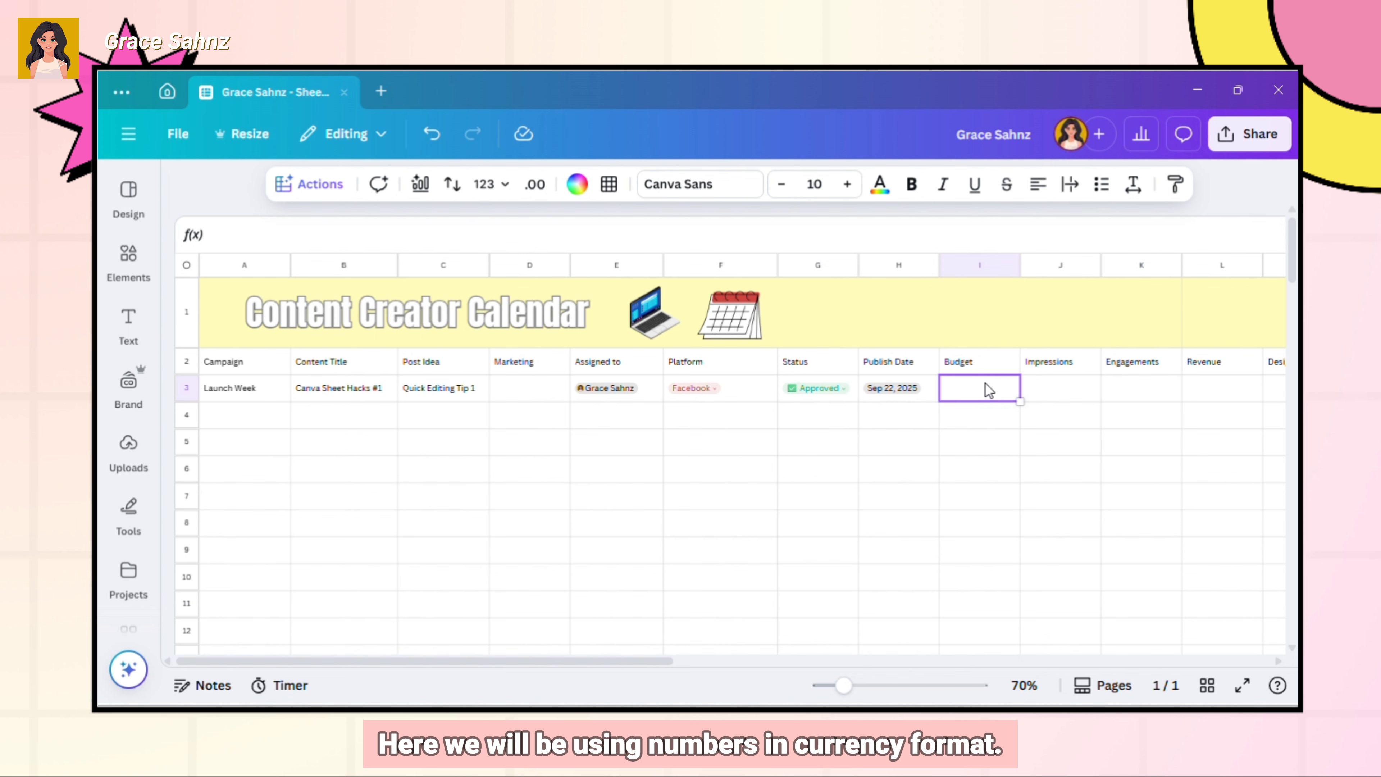
left_click(493, 187)
left_click(539, 344)
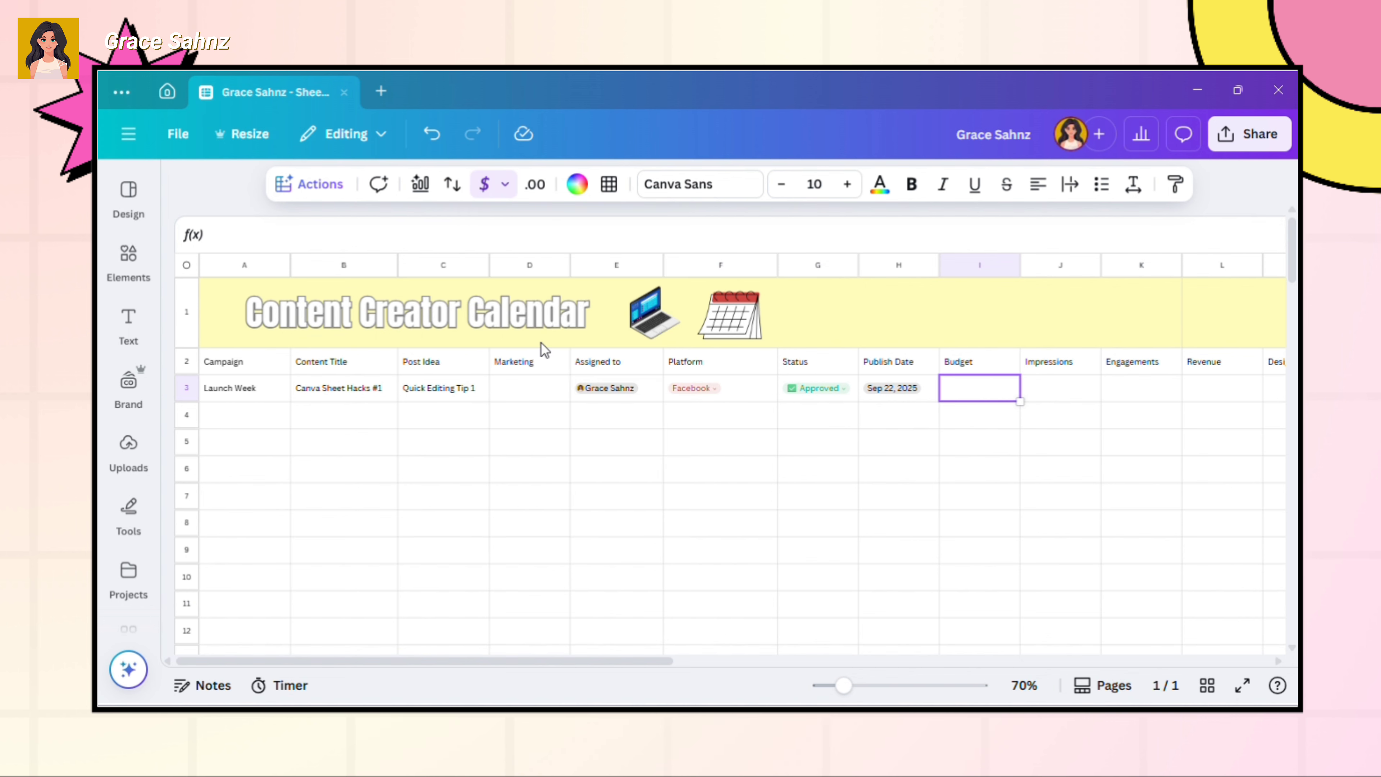
type("30")
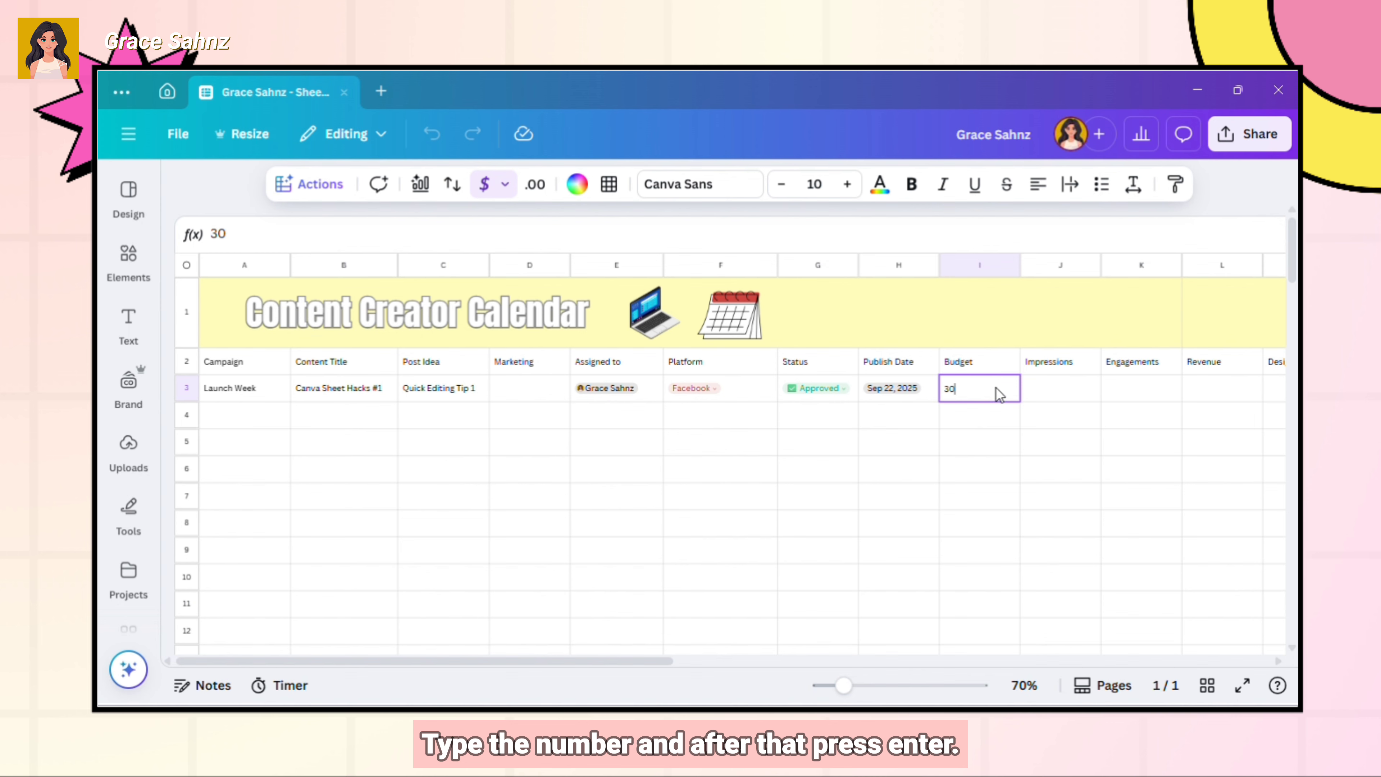
- Enter 10,000 for Impressions and 1,200 for Engagements in row 3
left_click(1053, 387)
type("10,000")
left_click(1058, 374)
type("1,200")
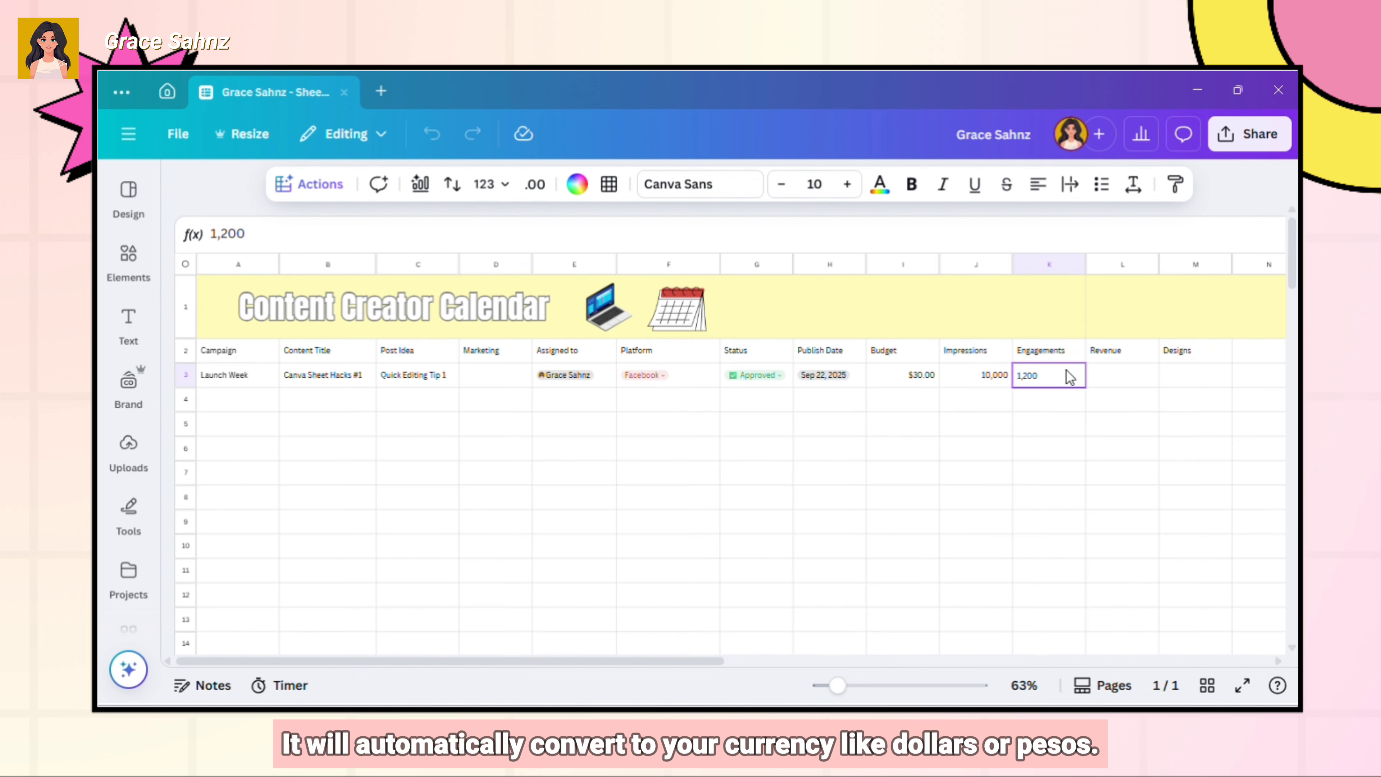
- Enter 300 in currency format as the Revenue of row 3
left_click(1111, 367)
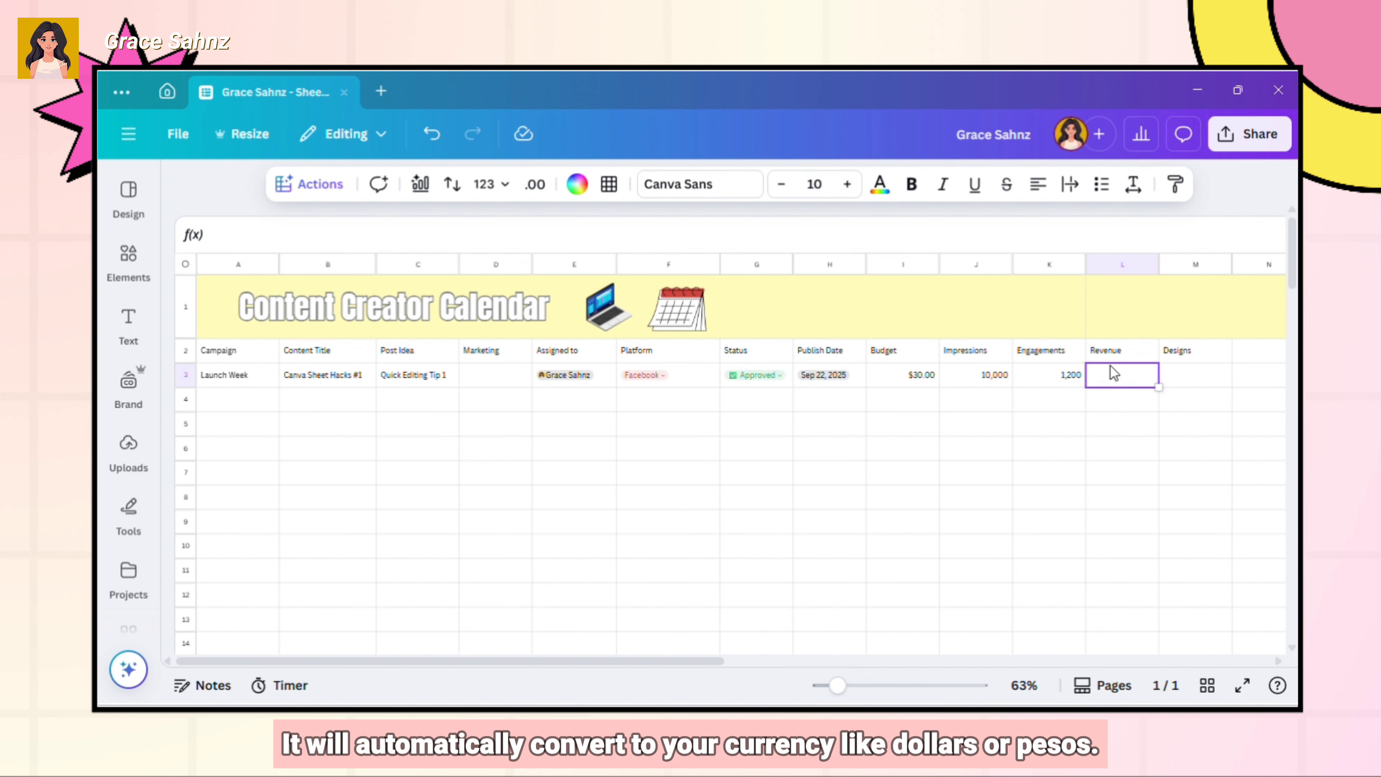
double_click(1110, 368)
type("300")
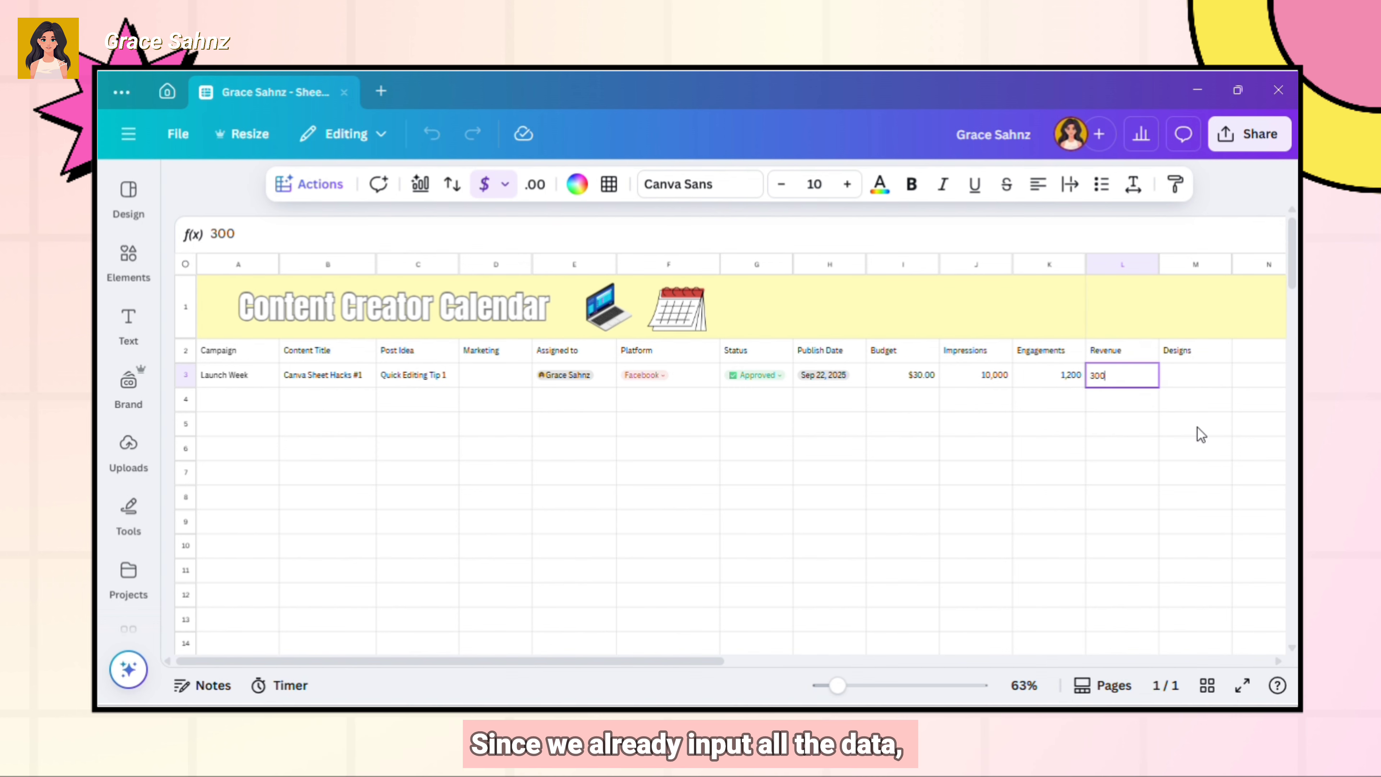
key("Return")
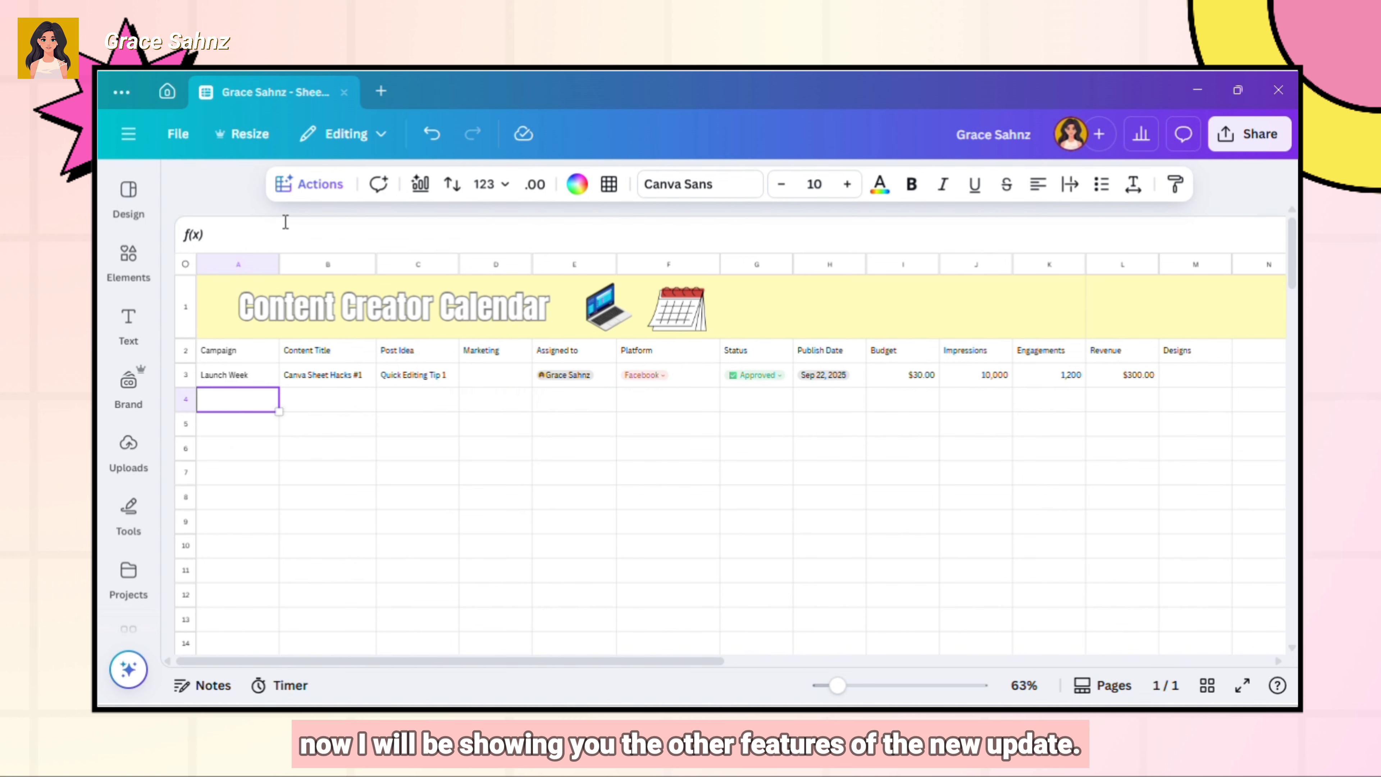
- Generate a table from the prompt "weekly content calendar for youtube", request a similar variation, and insert it from cell A4
left_click(302, 186)
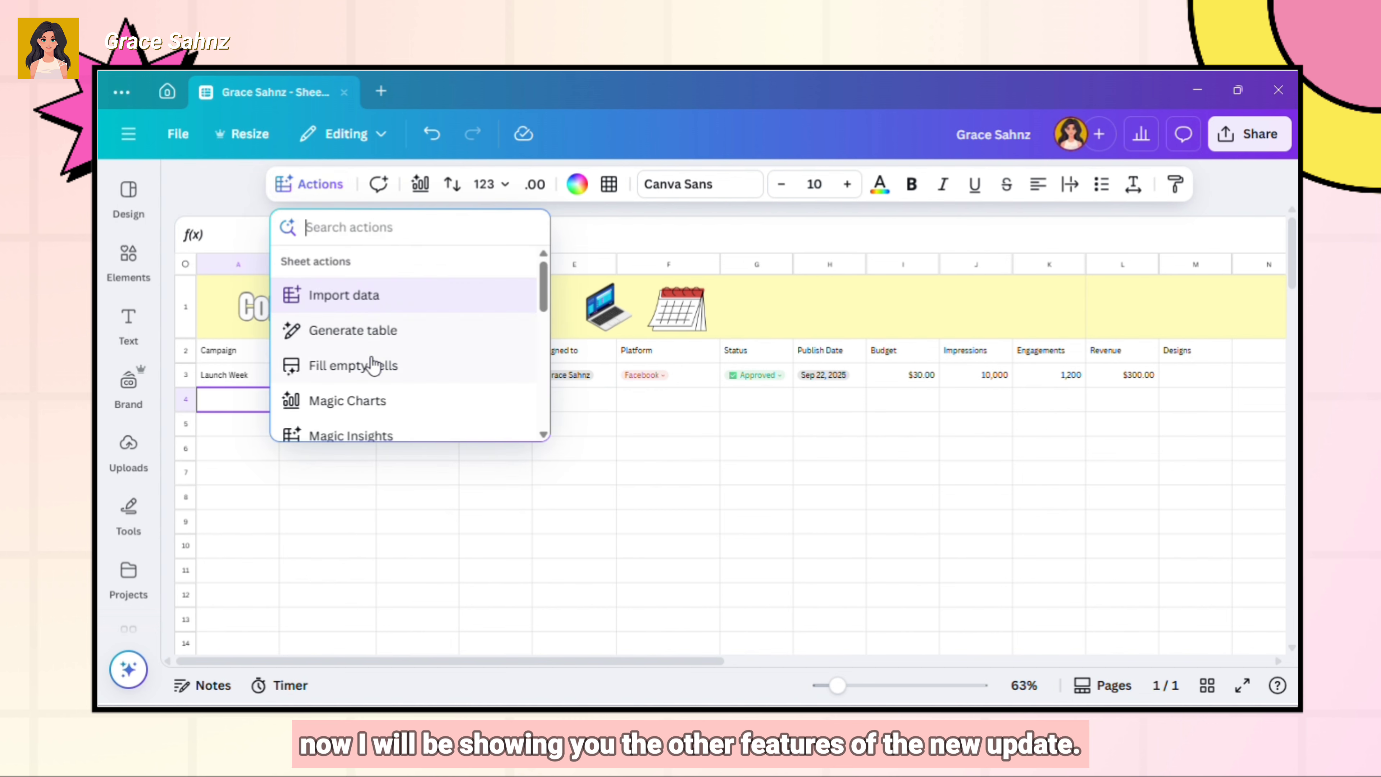
left_click(378, 333)
type("w")
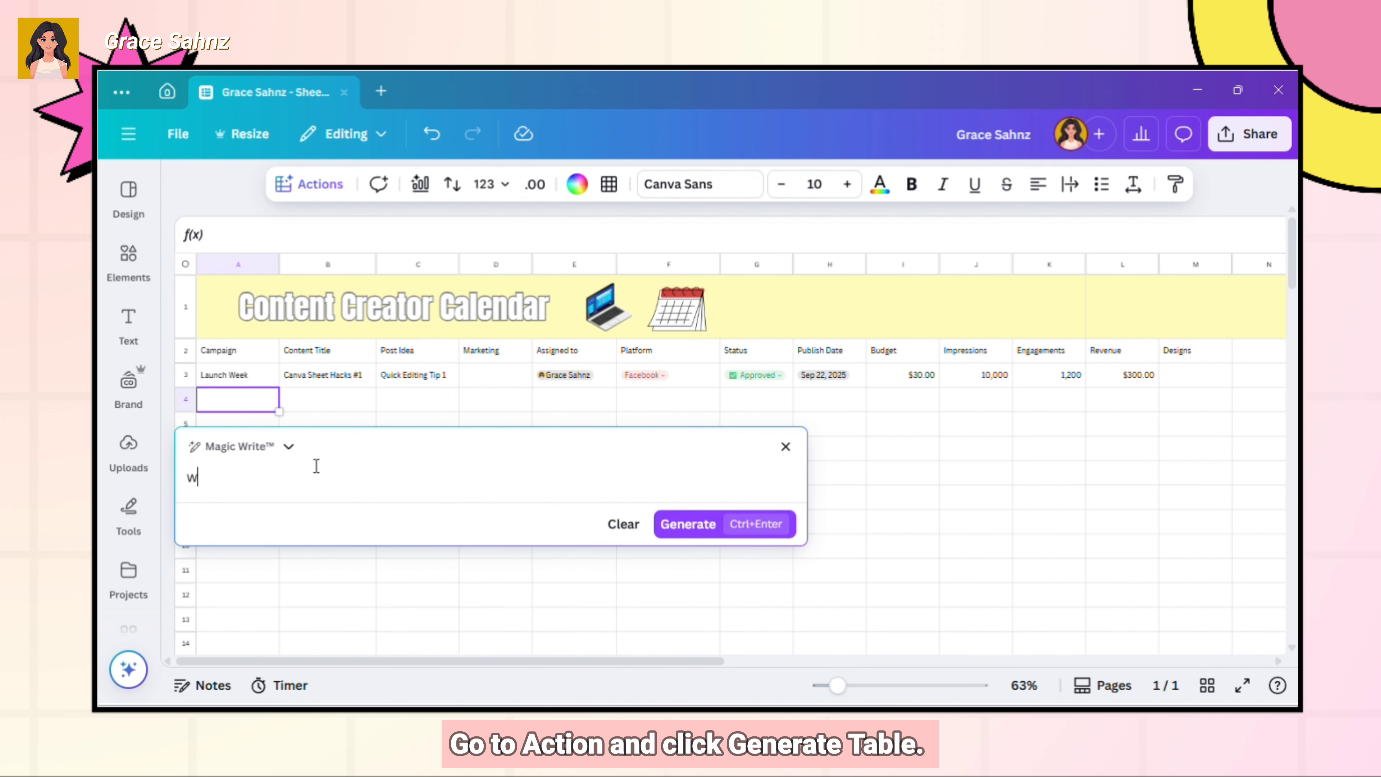
type("eekly content calendar")
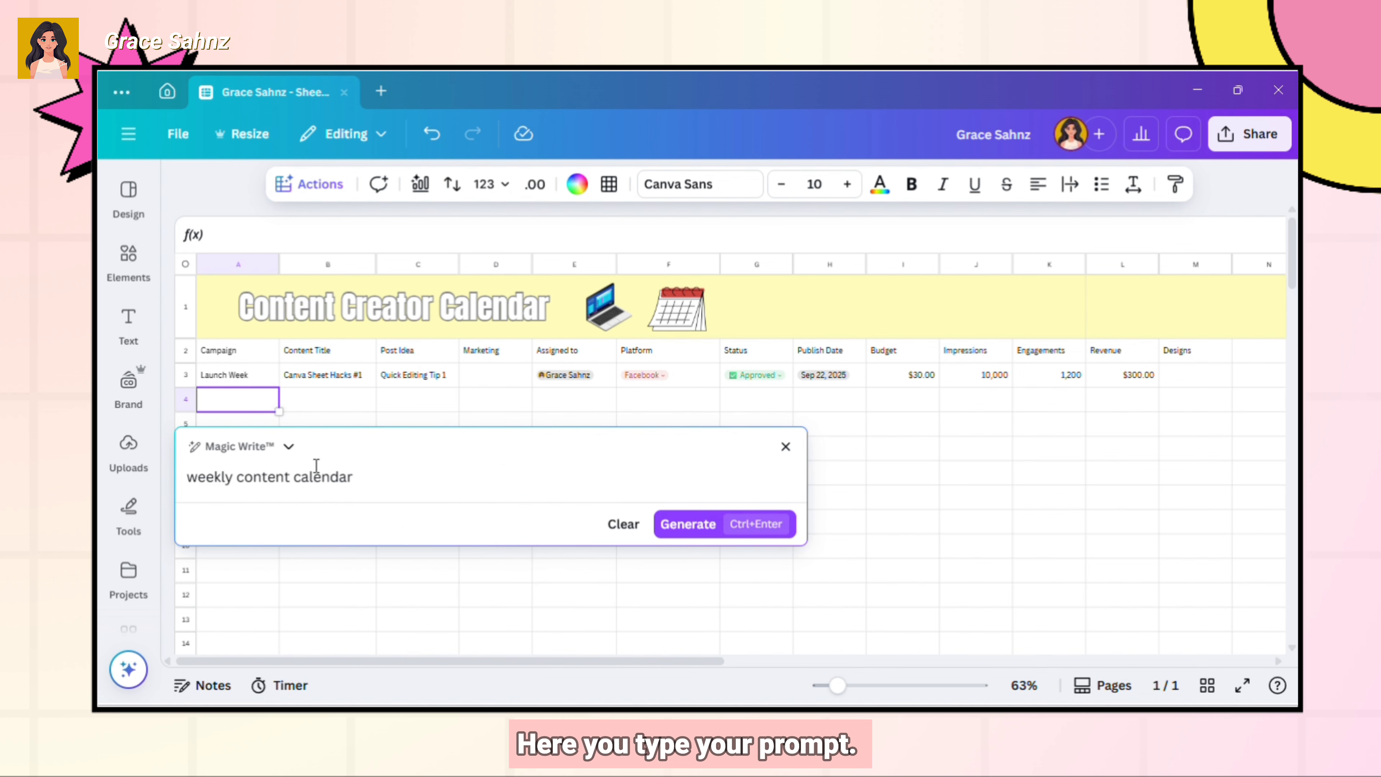
type(" for youtube")
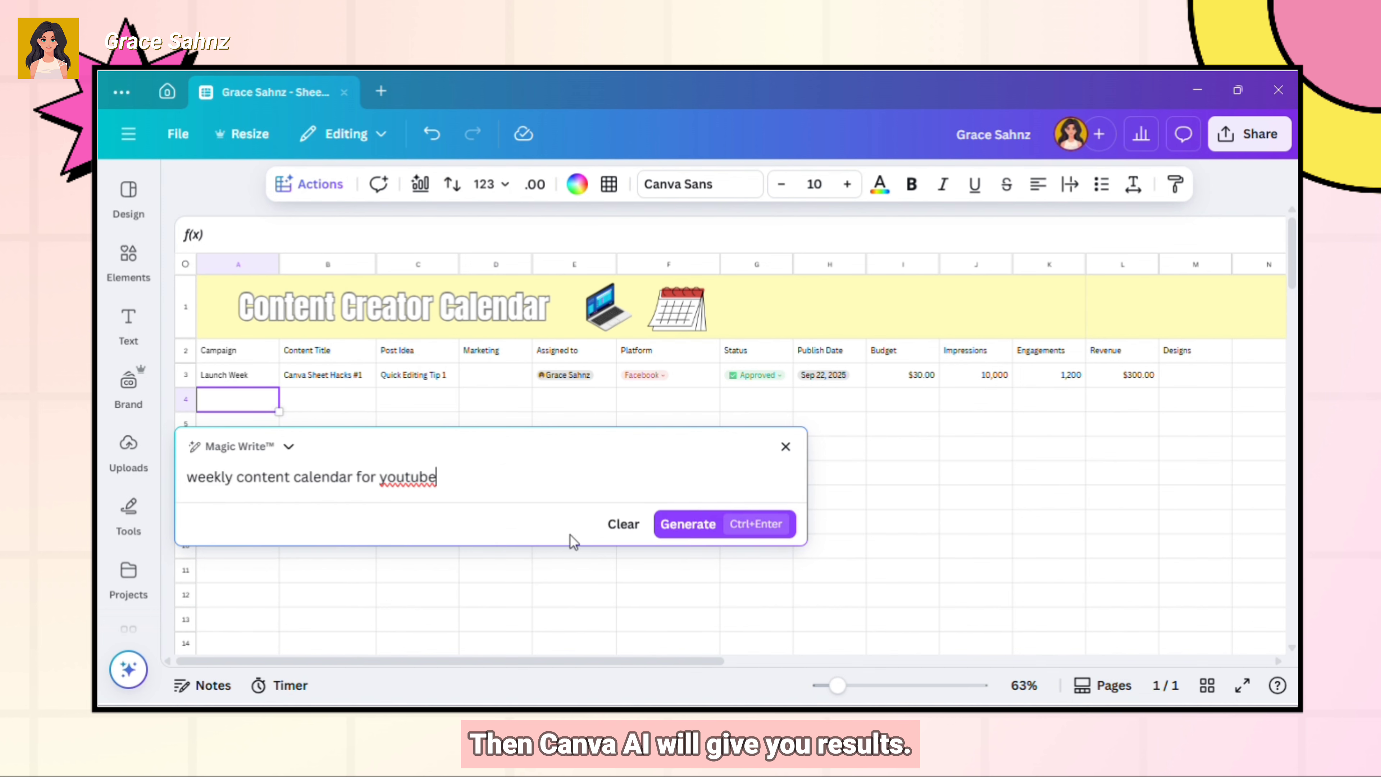
left_click(688, 524)
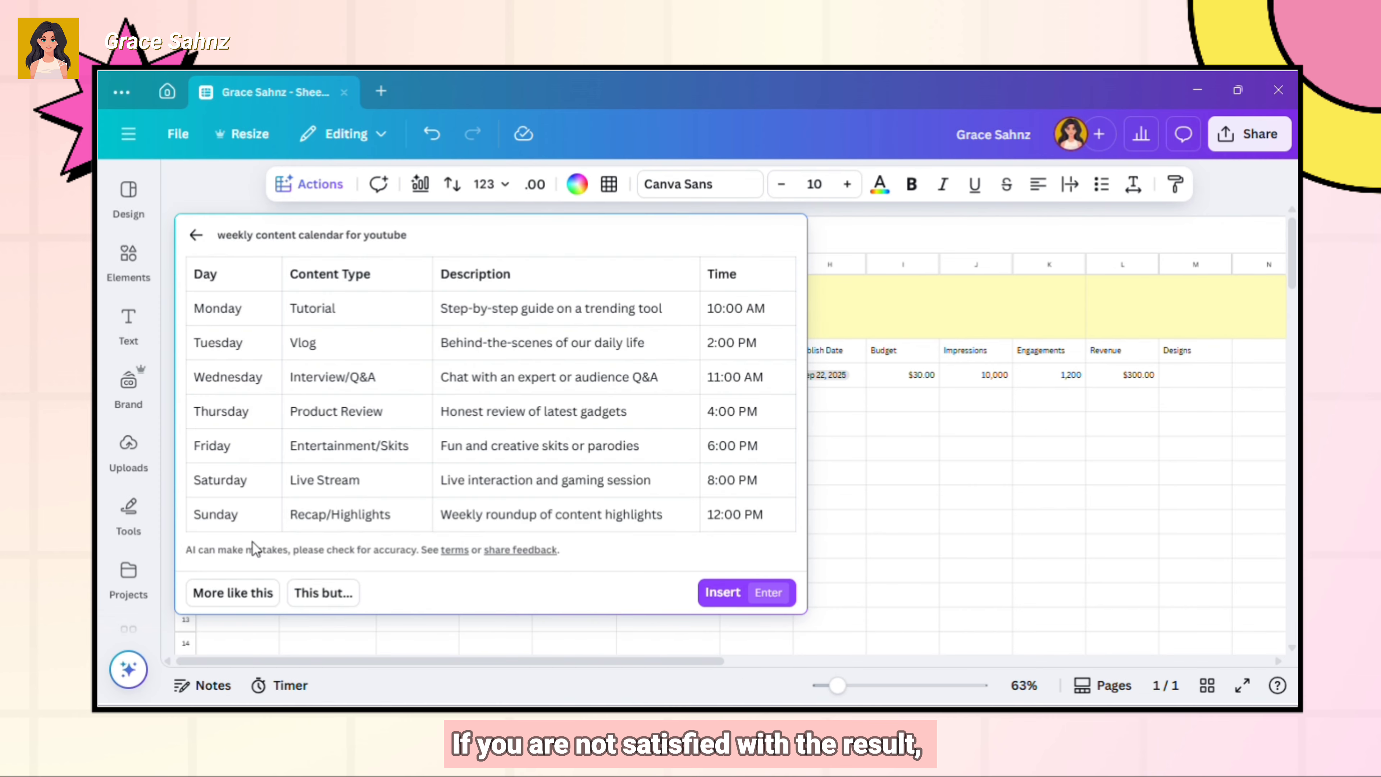
left_click(251, 599)
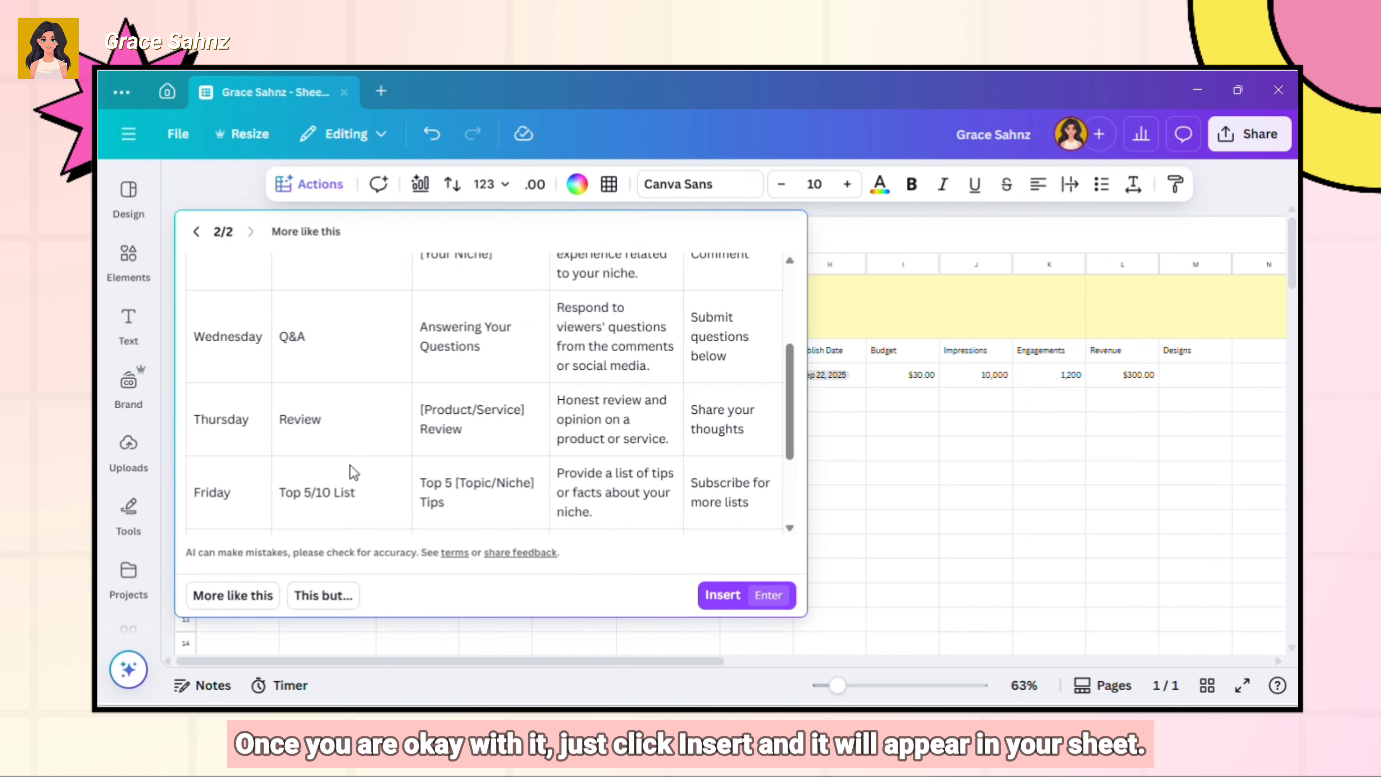
left_click(714, 594)
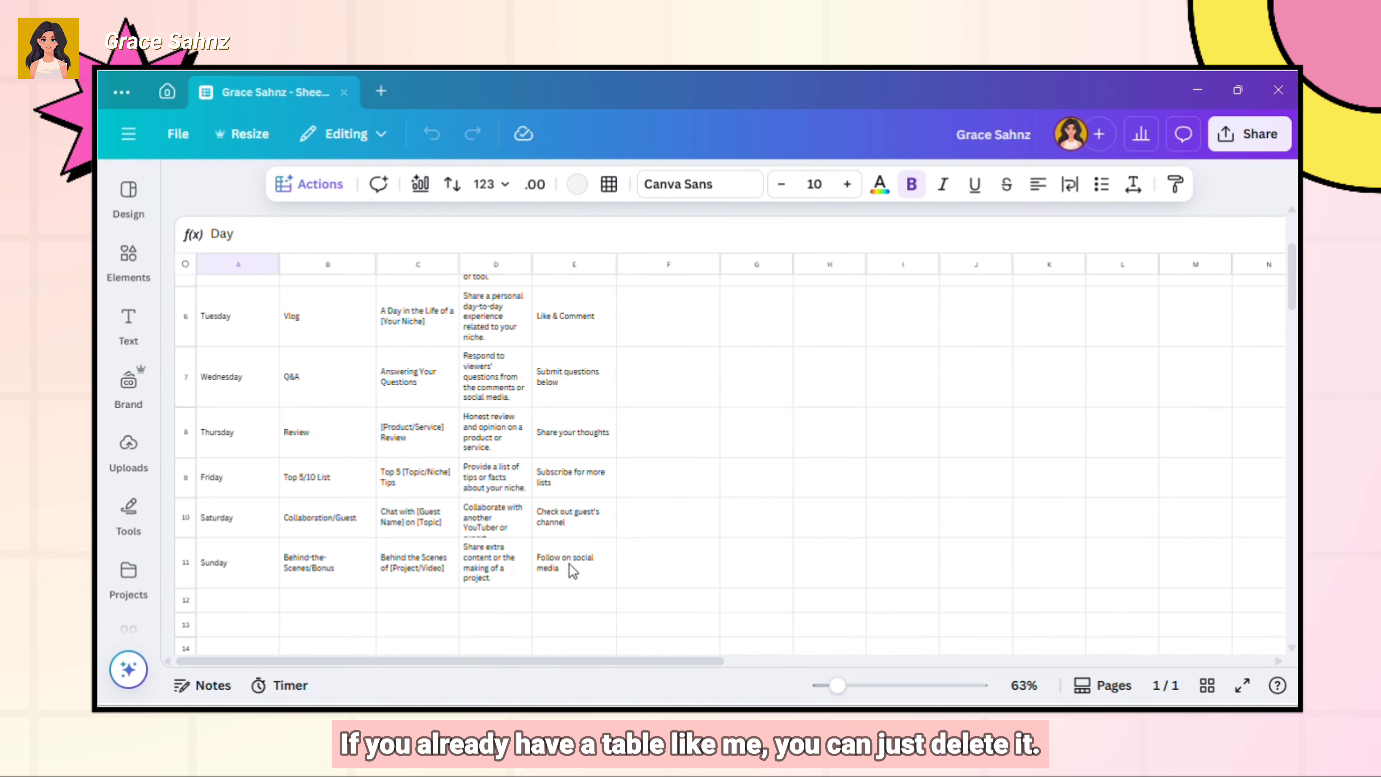
- Delete the contents of the generated weekly content table in A4:E11
left_click_drag(572, 571, 210, 273)
key("Delete")
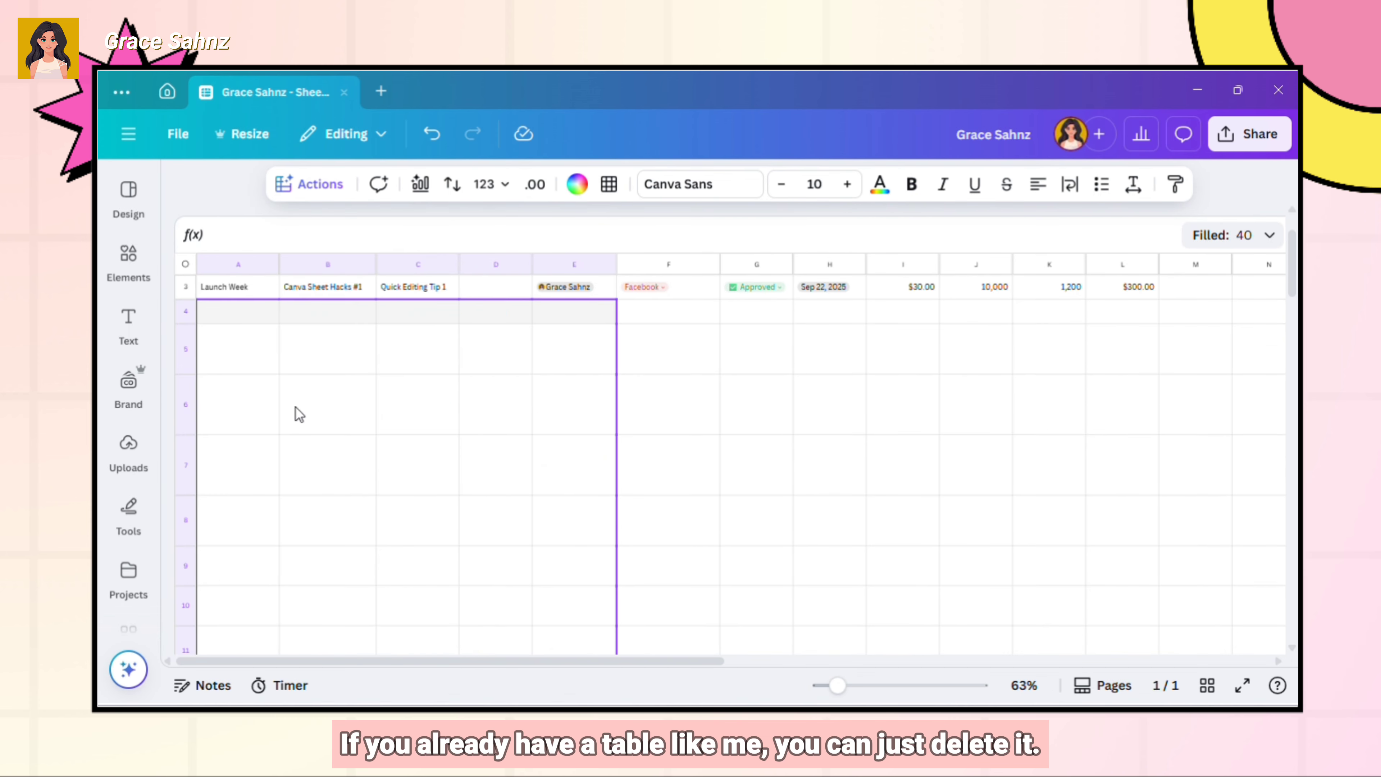
- Fill the empty calendar cells A4:L8 with AI-generated content and insert the suggested rows
scroll(295, 407, "up", 2)
left_click(229, 423)
left_click_drag(233, 432, 1121, 635)
left_click(312, 186)
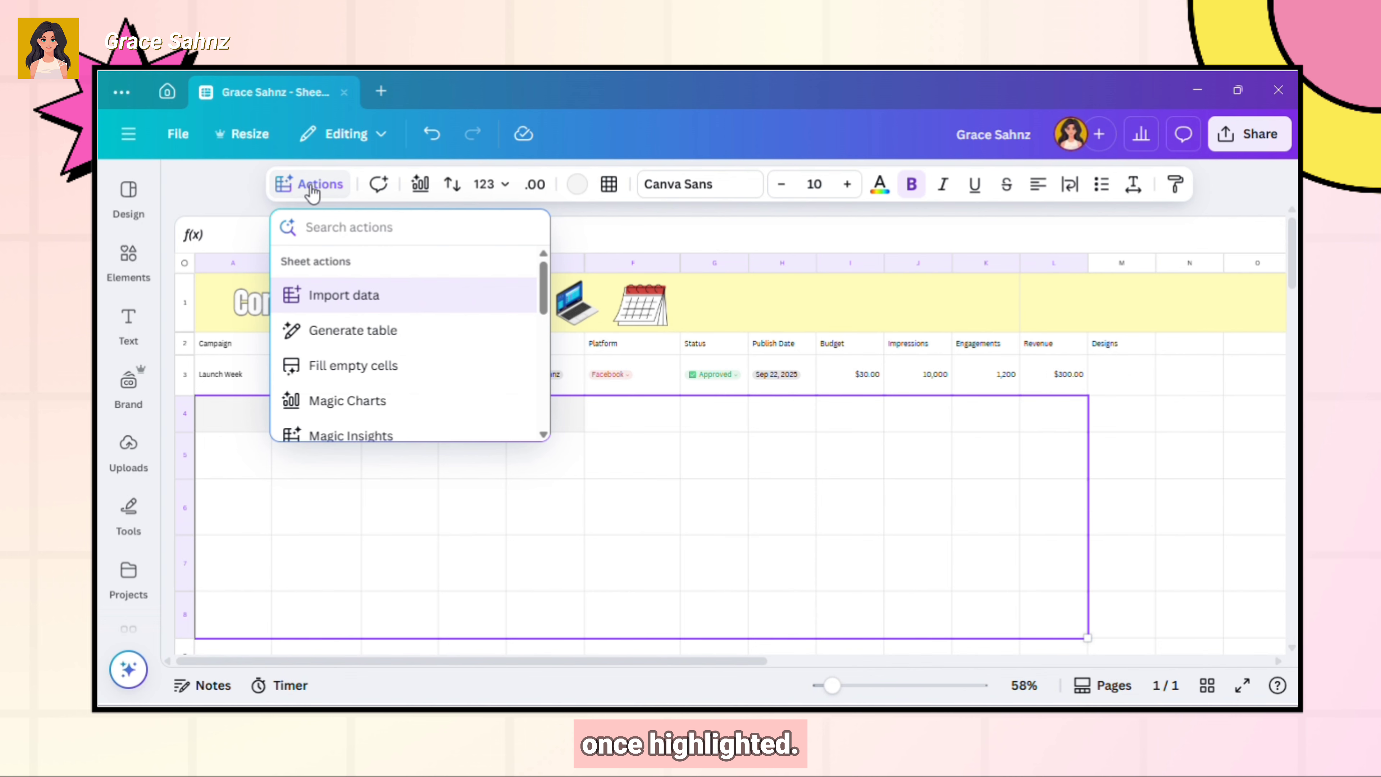
left_click(386, 365)
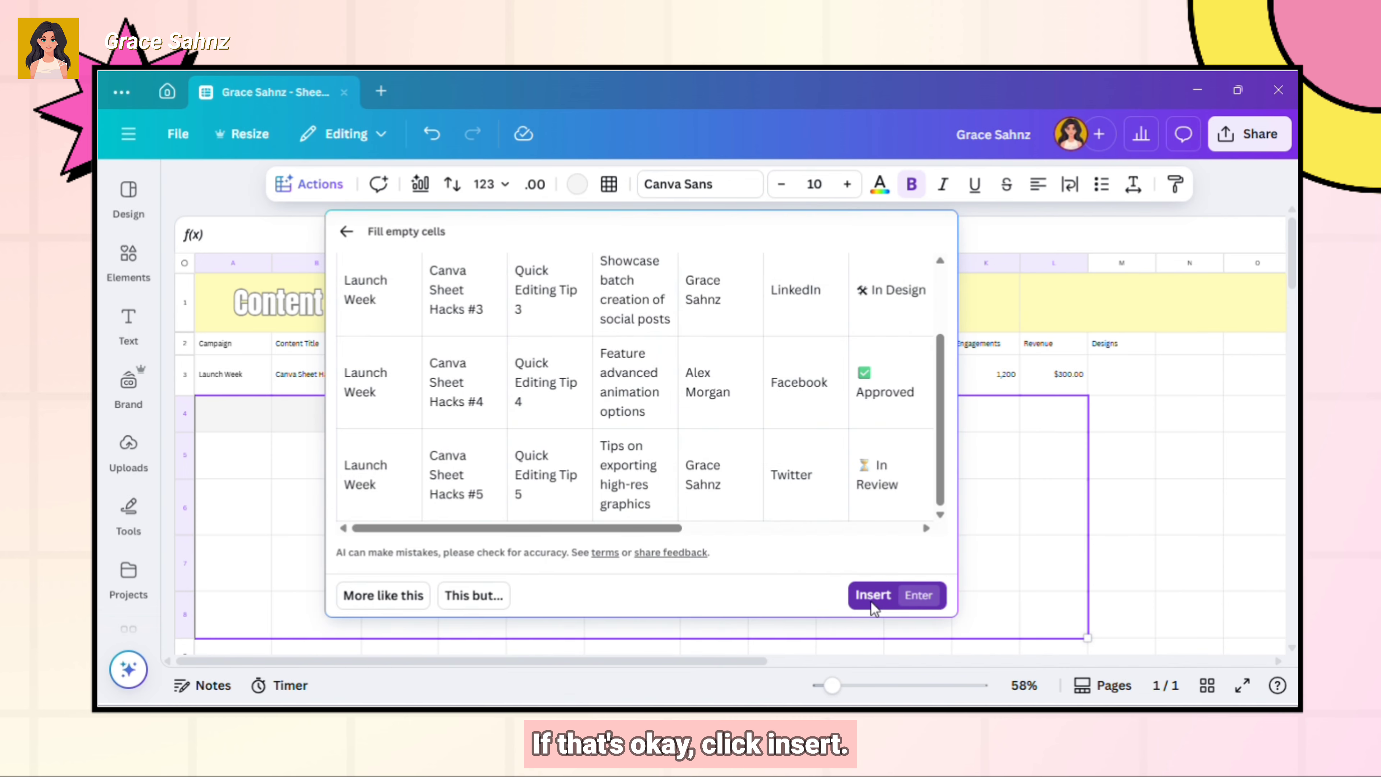
left_click(873, 595)
- Convert the Platform cells F3:F6 to dropdowns
left_click_drag(608, 377, 639, 493)
left_click(309, 184)
scroll(366, 400, "down", 5)
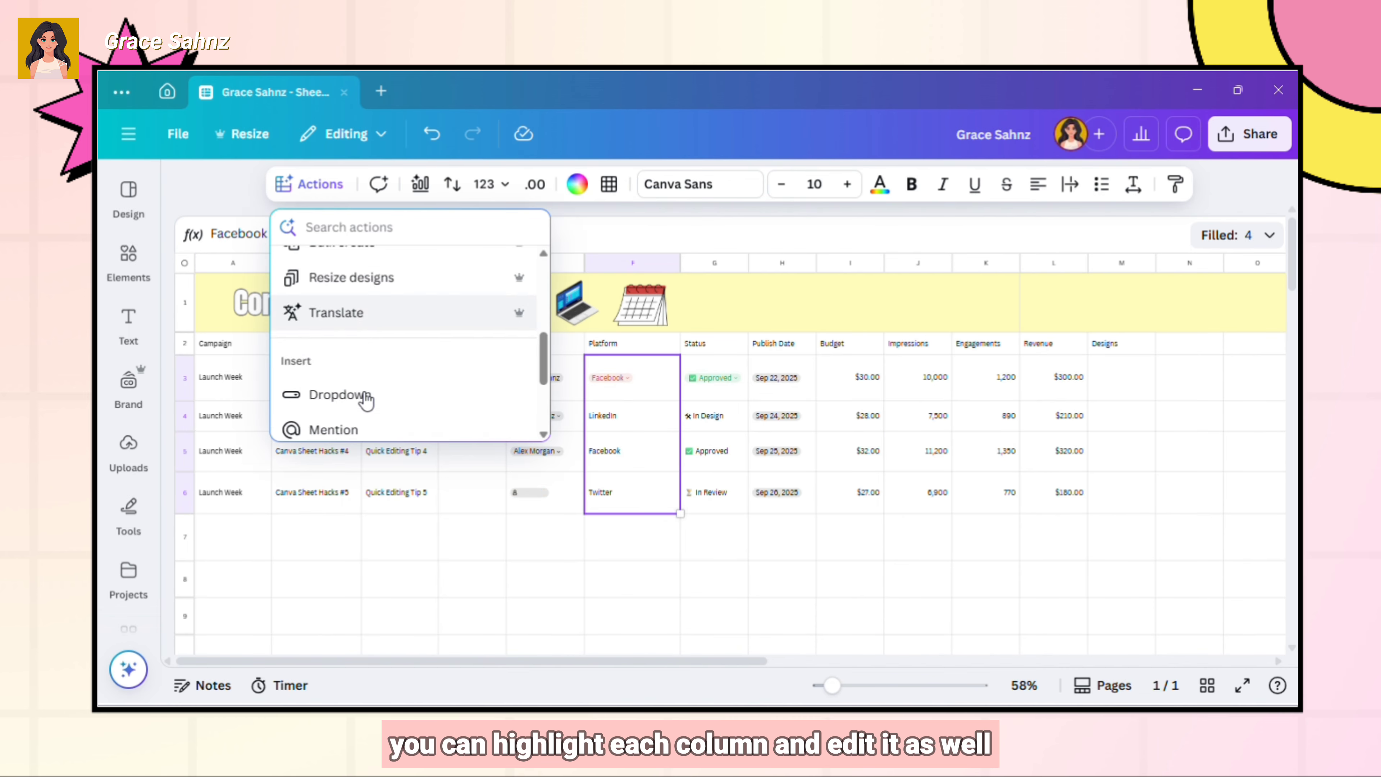
left_click(366, 400)
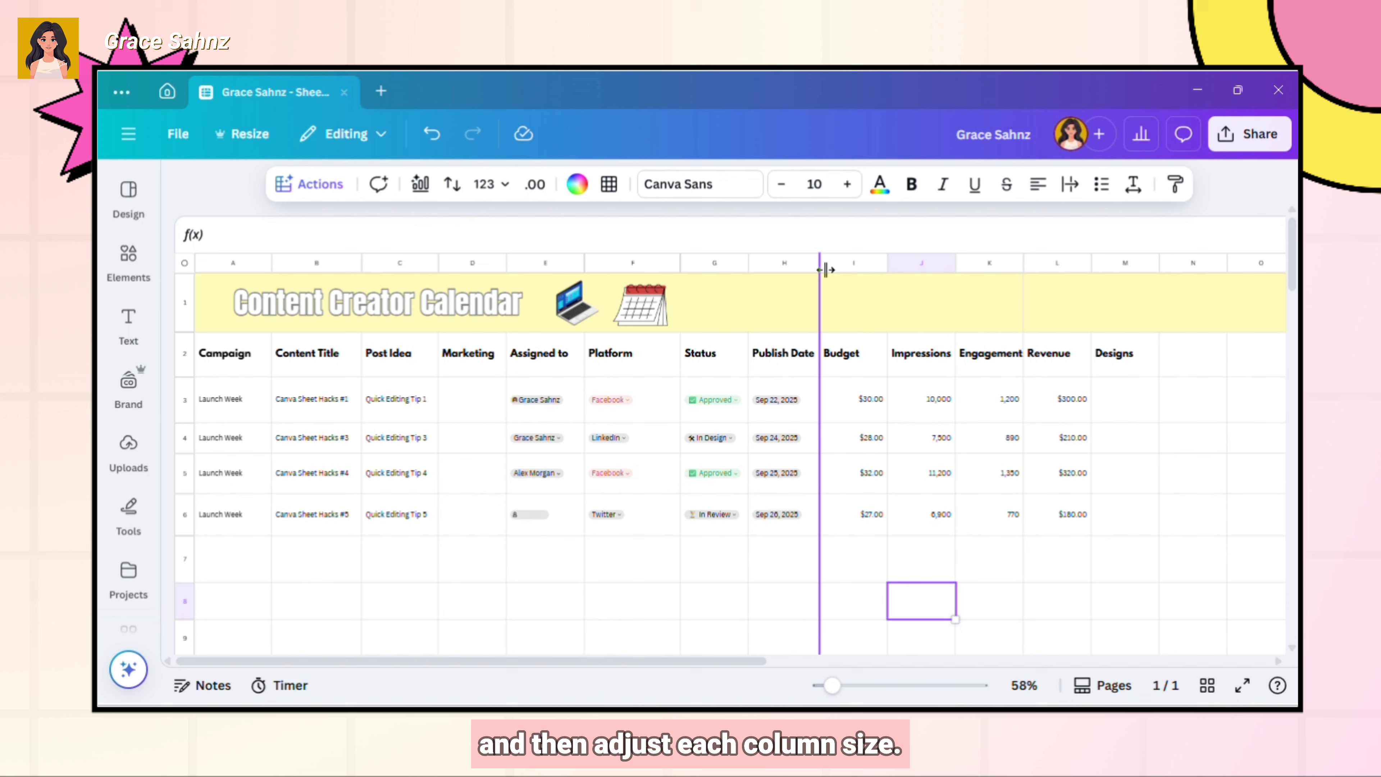
- Adjust the calendar's column widths, including Content Title, Assigned to and Publish Date, to suit their headers
left_click_drag(823, 269, 759, 274)
left_click_drag(586, 268, 599, 268)
left_click_drag(363, 268, 370, 269)
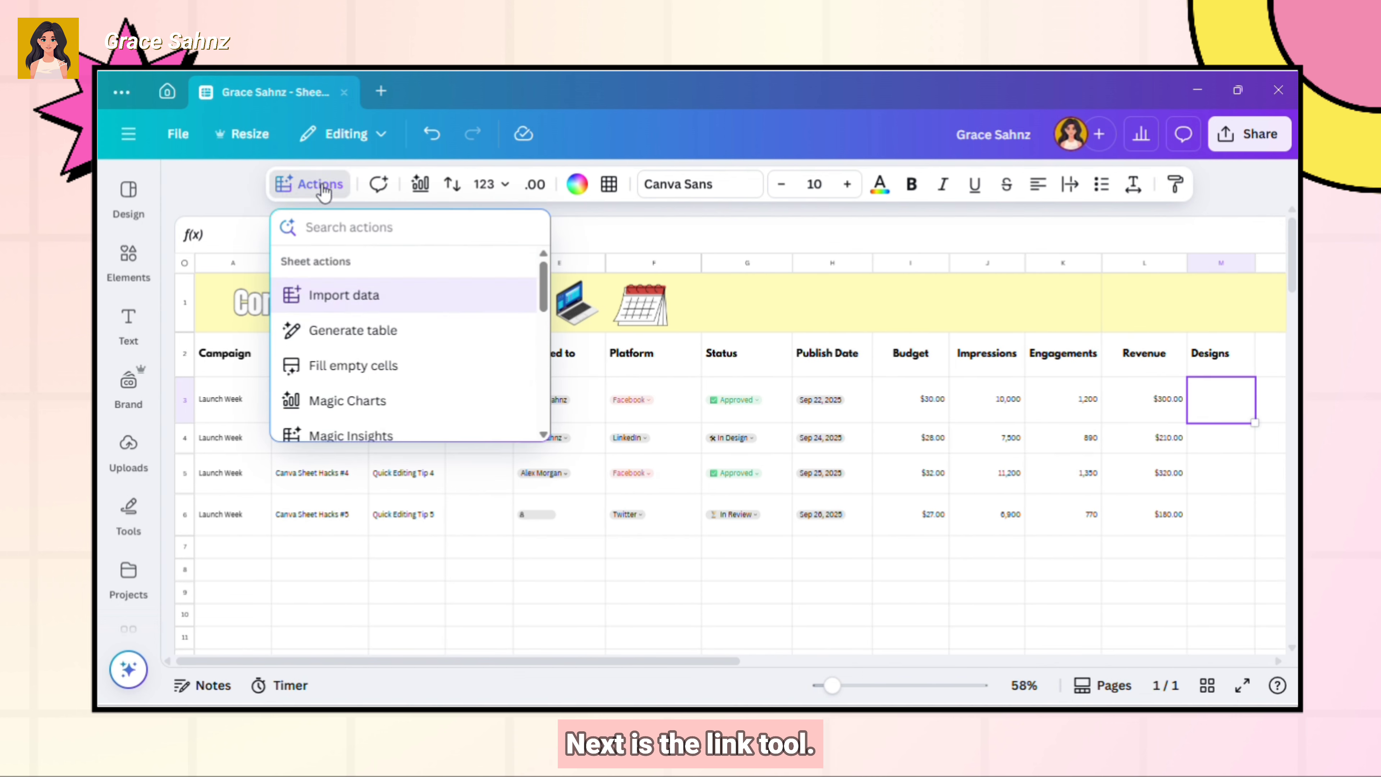
- Try to insert a link into the Designs cell of row 3
scroll(354, 370, "down", 5)
left_click(359, 327)
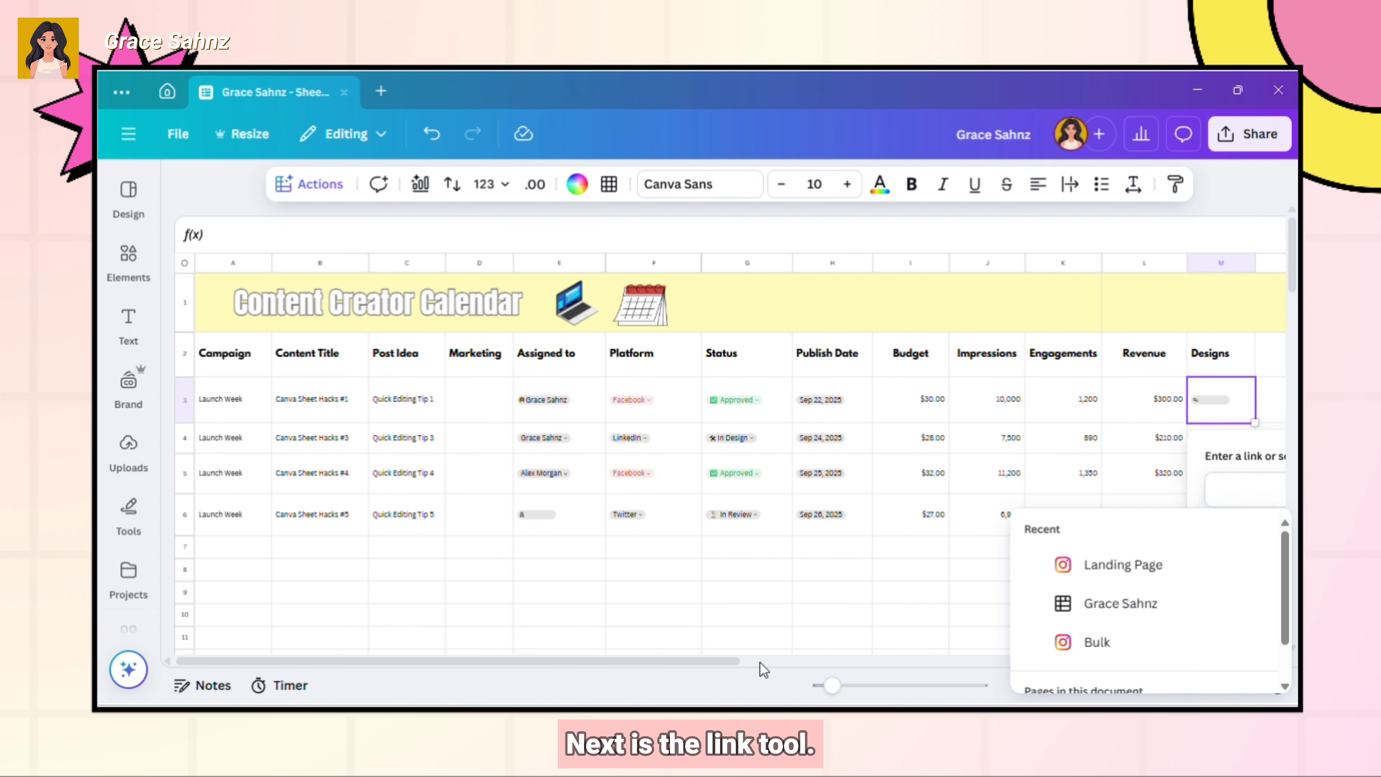
left_click_drag(732, 661, 919, 654)
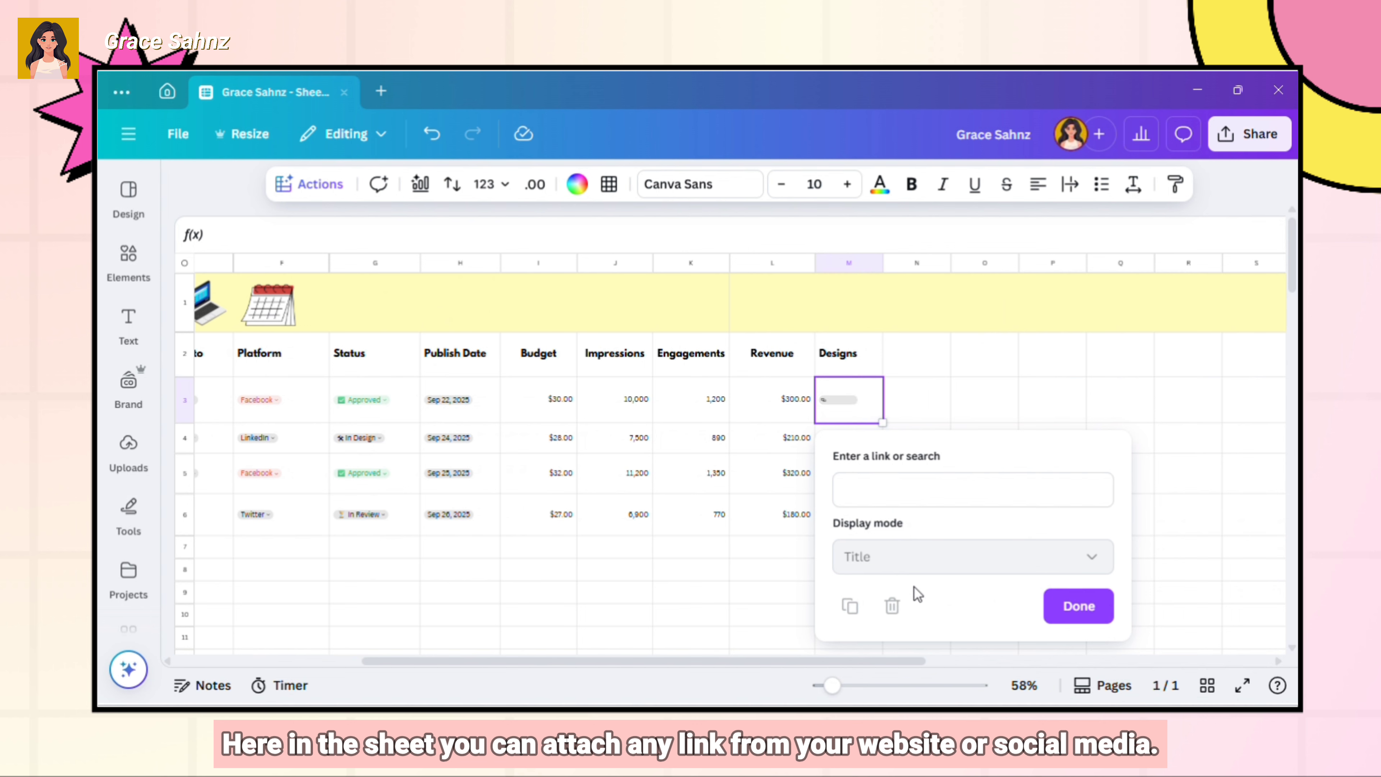
left_click(959, 488)
left_click(846, 403)
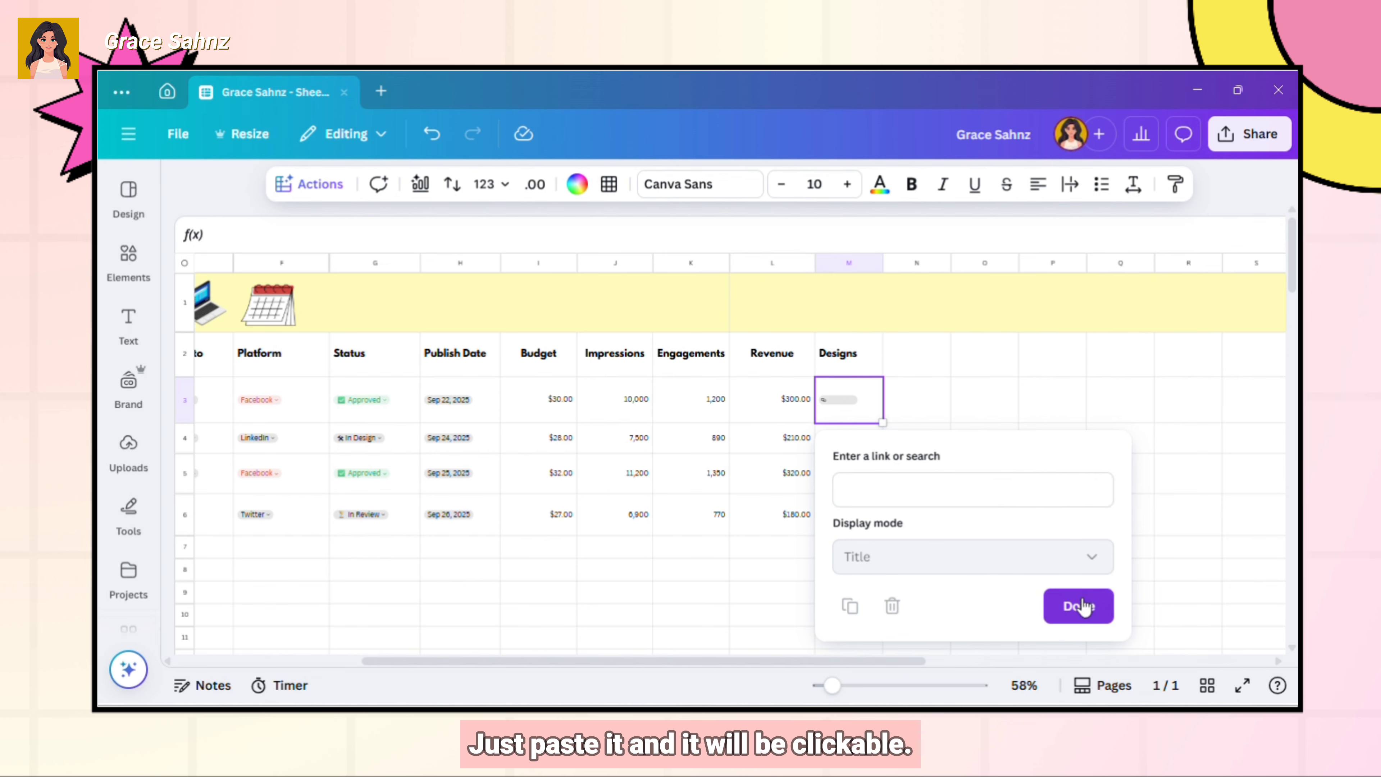
- Upload the serum skincare image from the Downloads folder
left_click(129, 443)
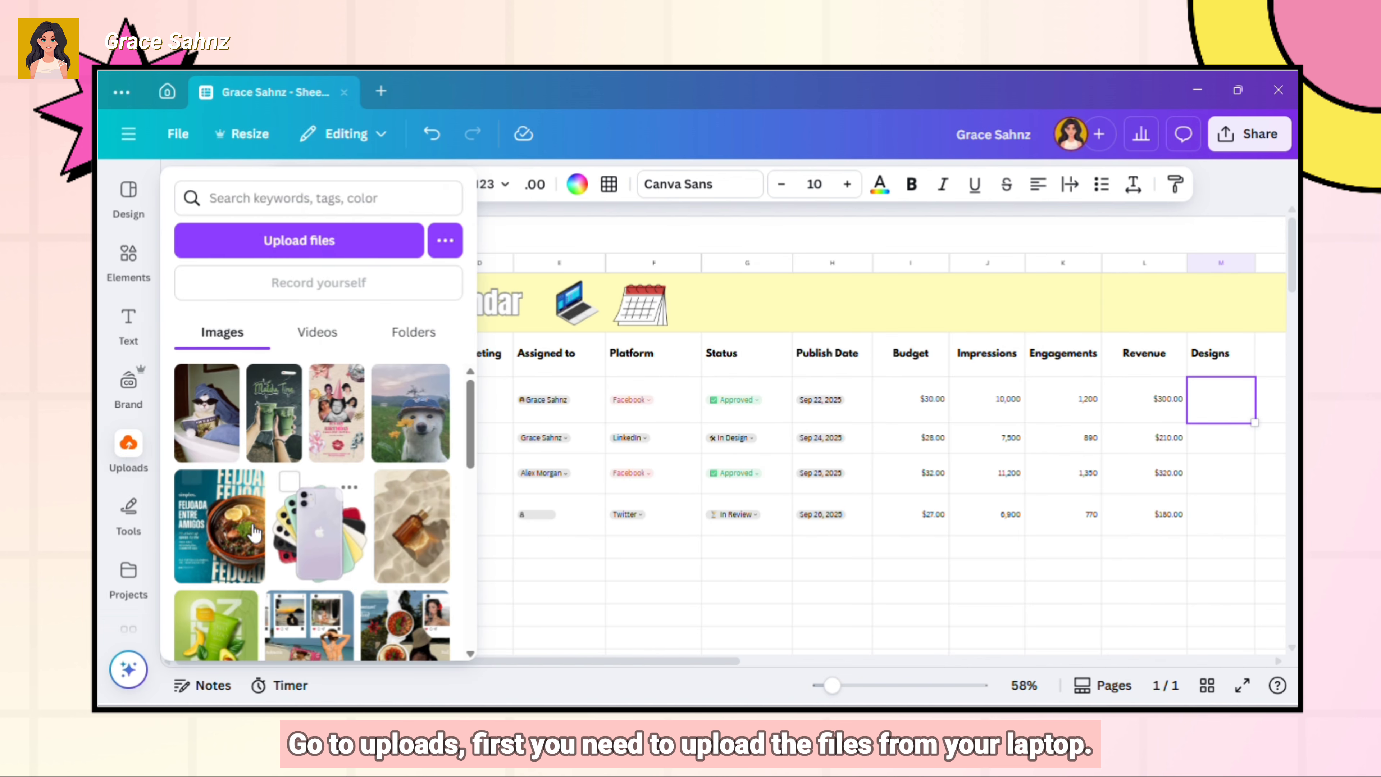
left_click(281, 244)
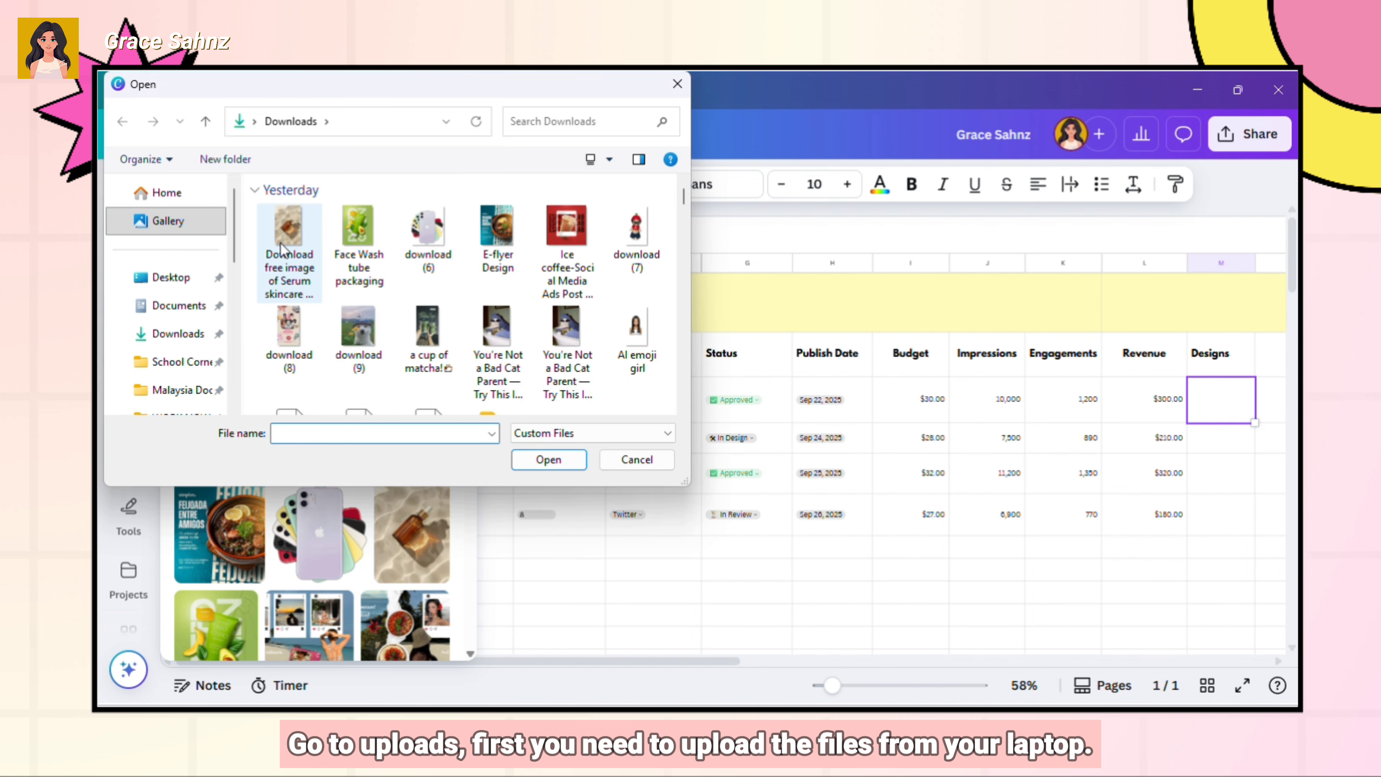
left_click(311, 247)
left_click(549, 459)
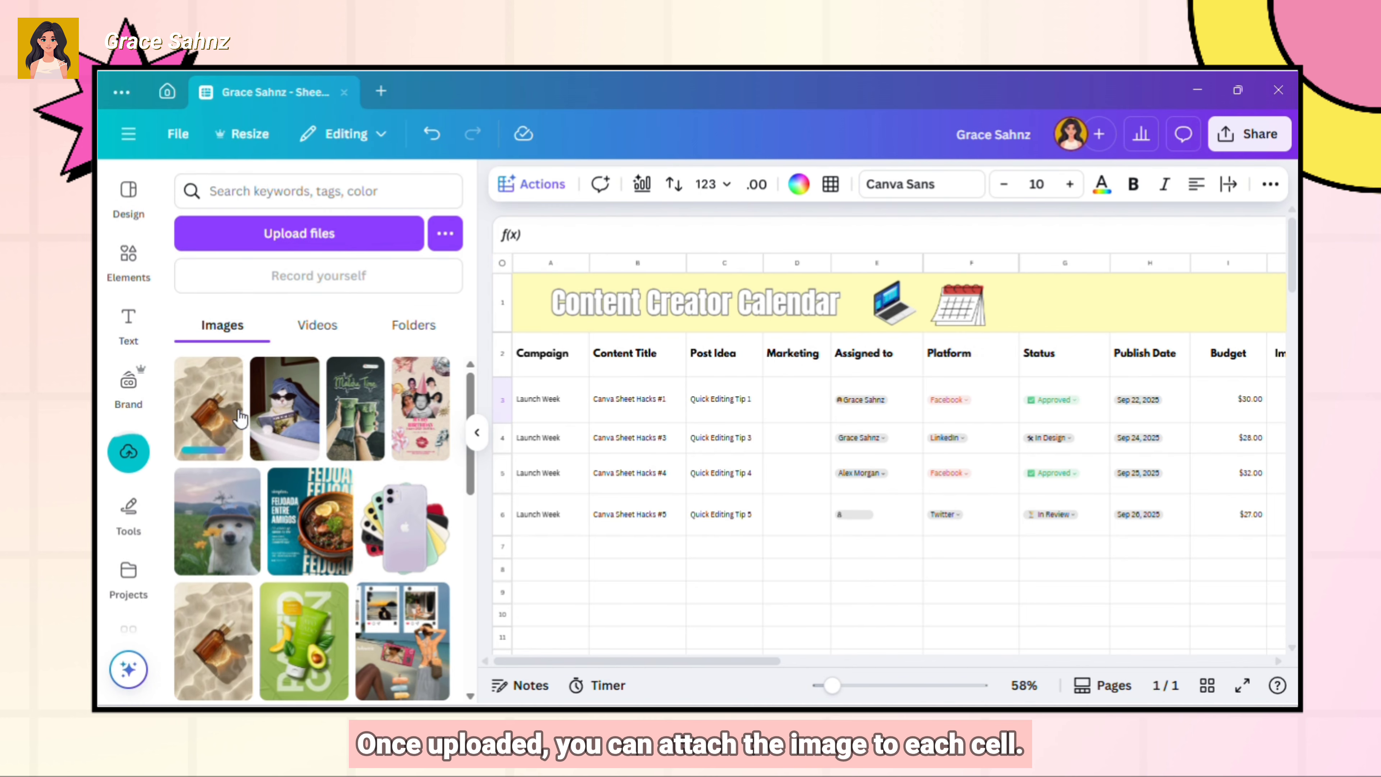
- Place the uploaded cat, matcha cups, phone and serum images in Marketing cells D3 to D6, one per row
left_click(805, 403)
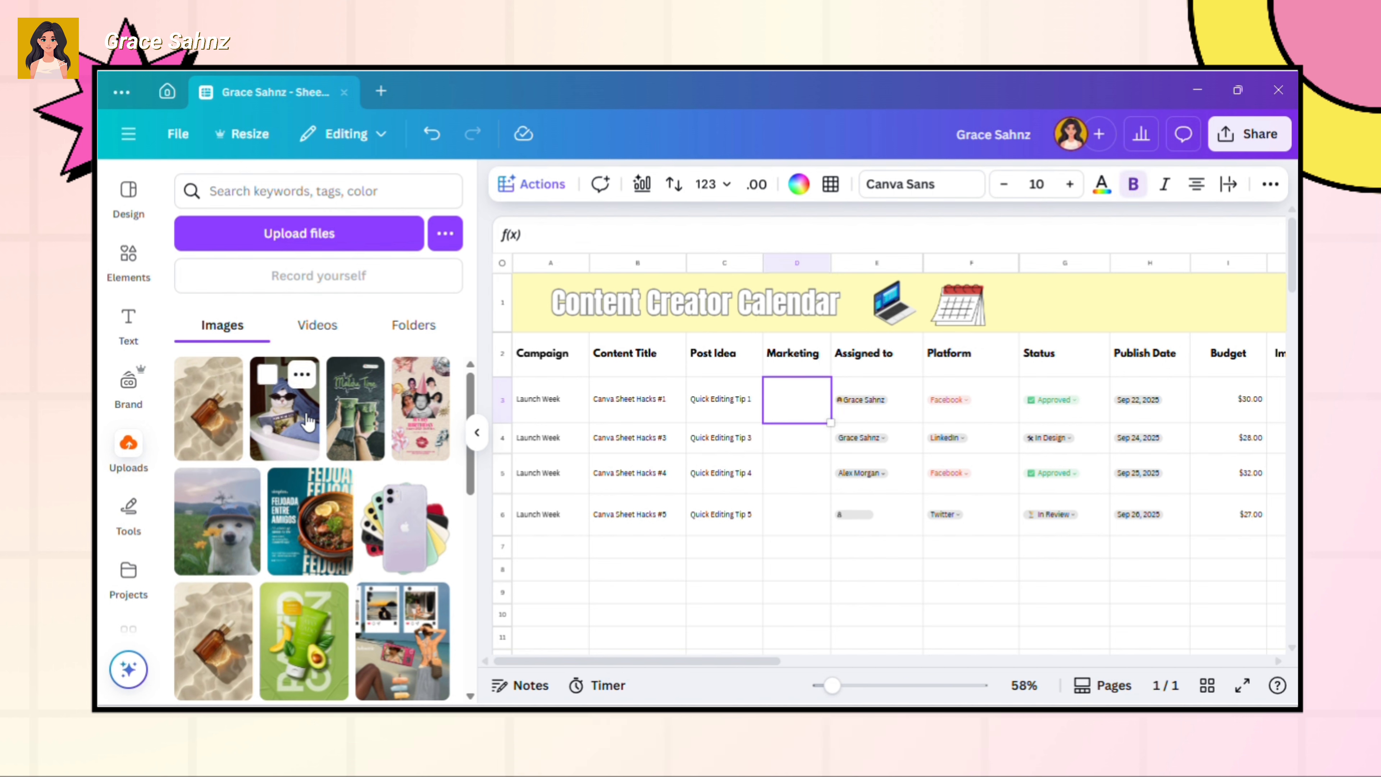
left_click(259, 426)
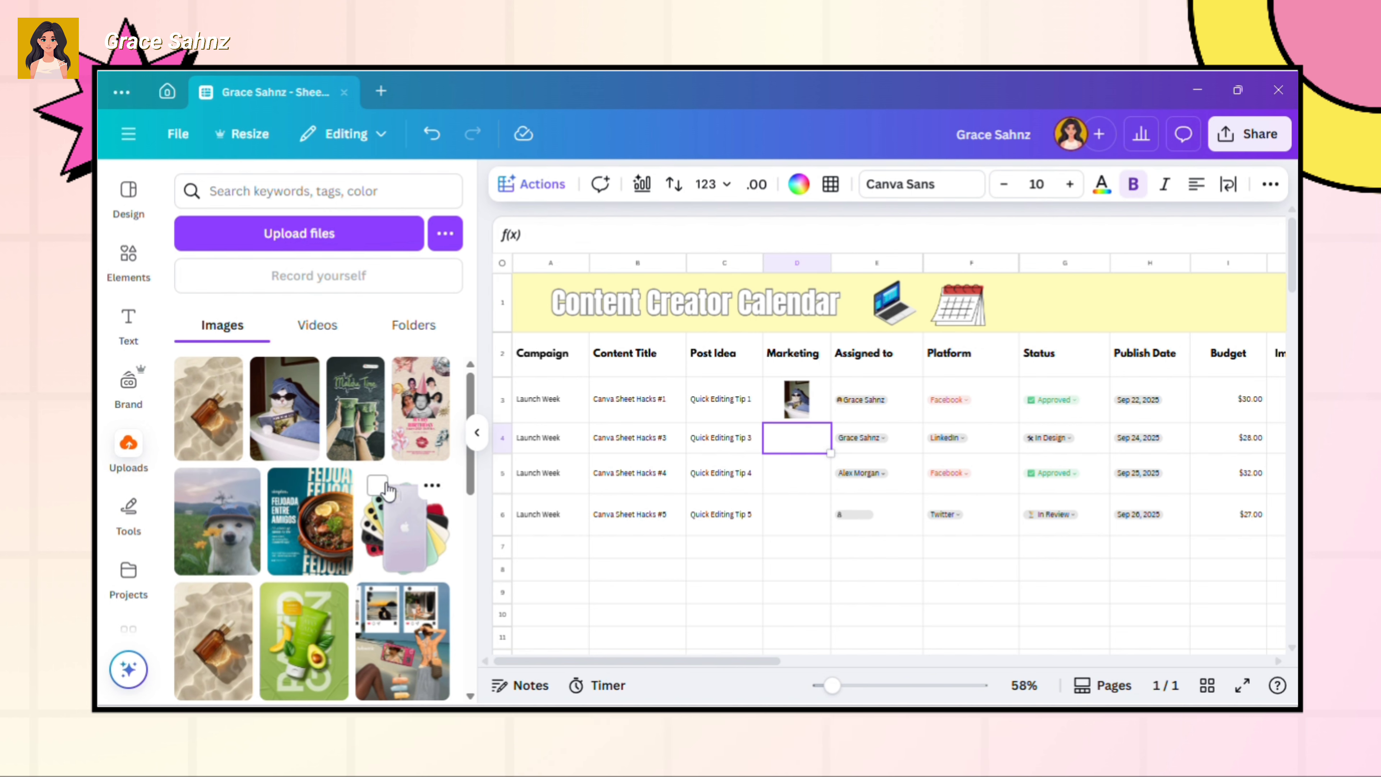
left_click(355, 408)
left_click(381, 522)
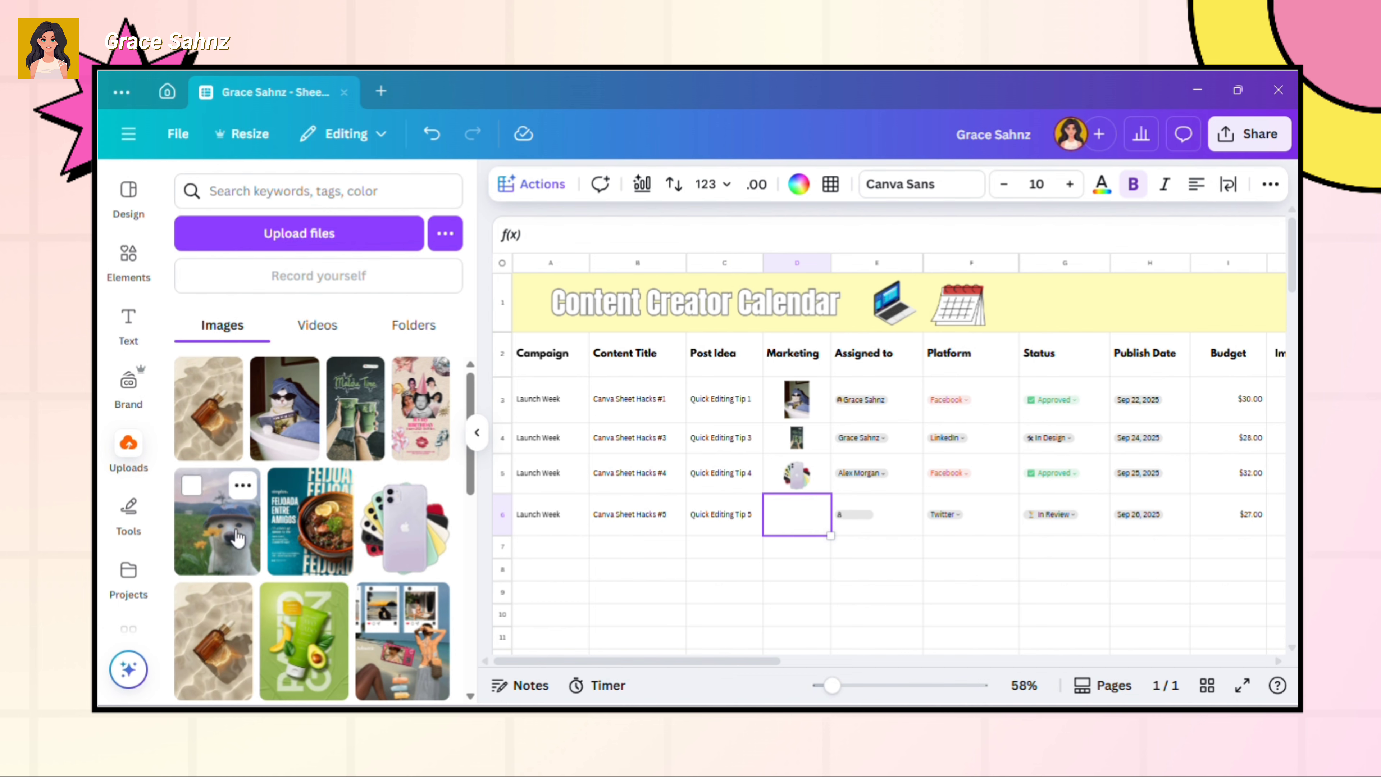
left_click(223, 376)
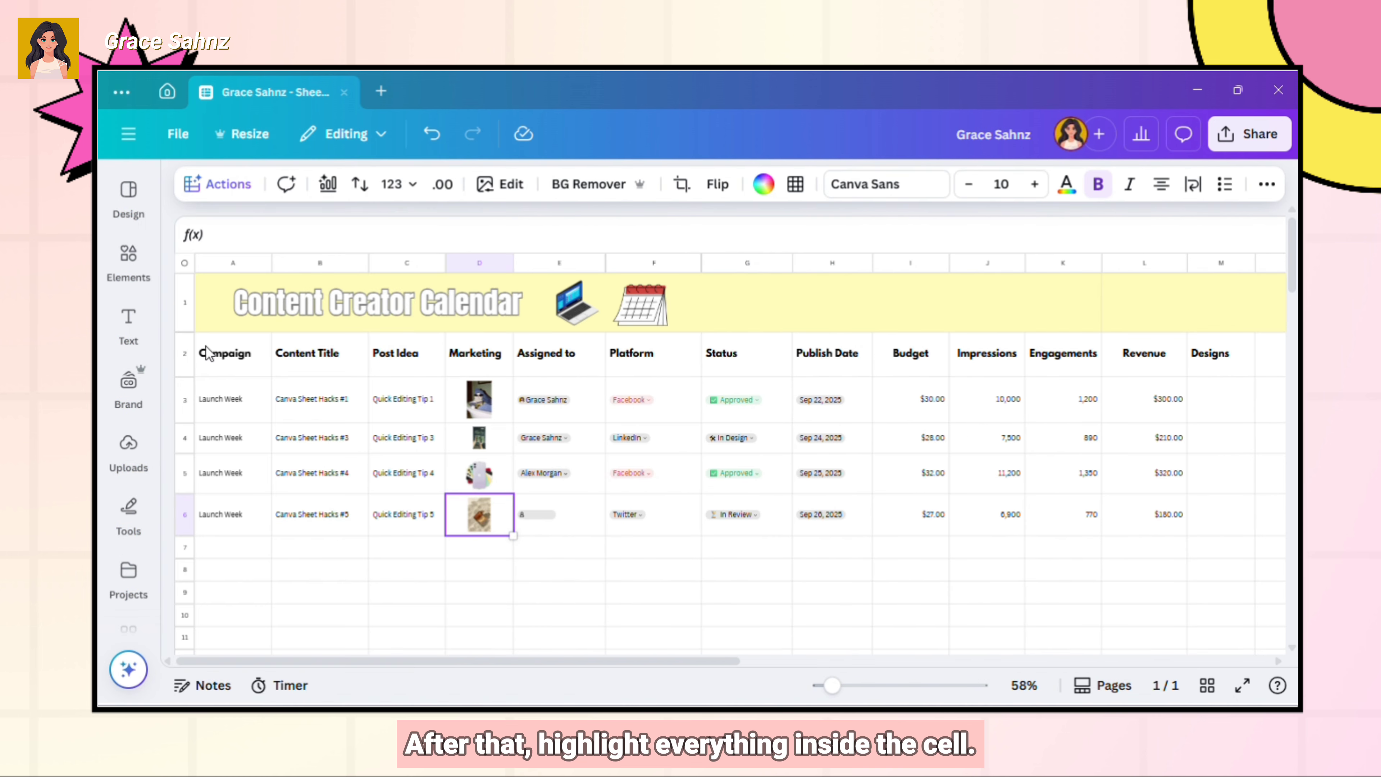
- Start a bulk create from the data range A2:L6 and choose the design named Bulk as the template
left_click(203, 346)
left_click_drag(203, 346, 1148, 513)
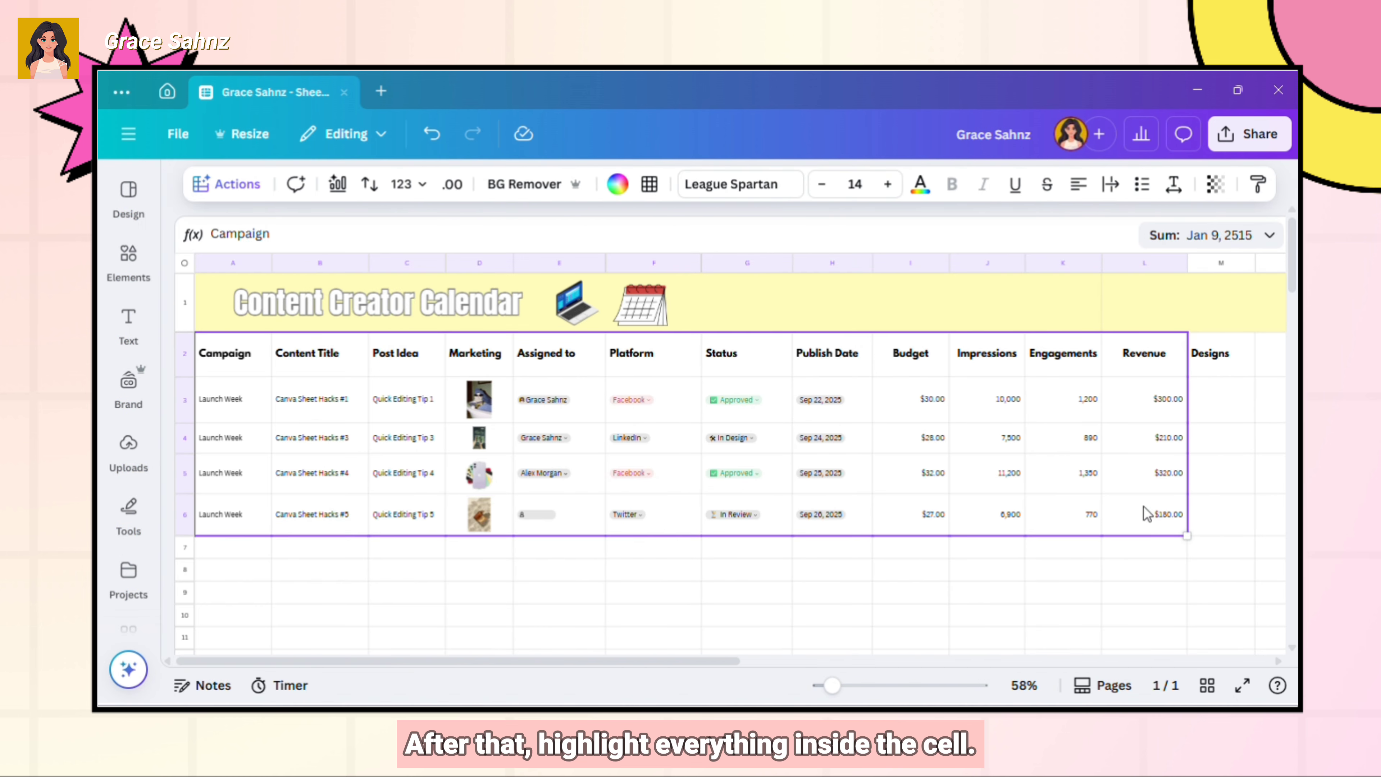
left_click(235, 188)
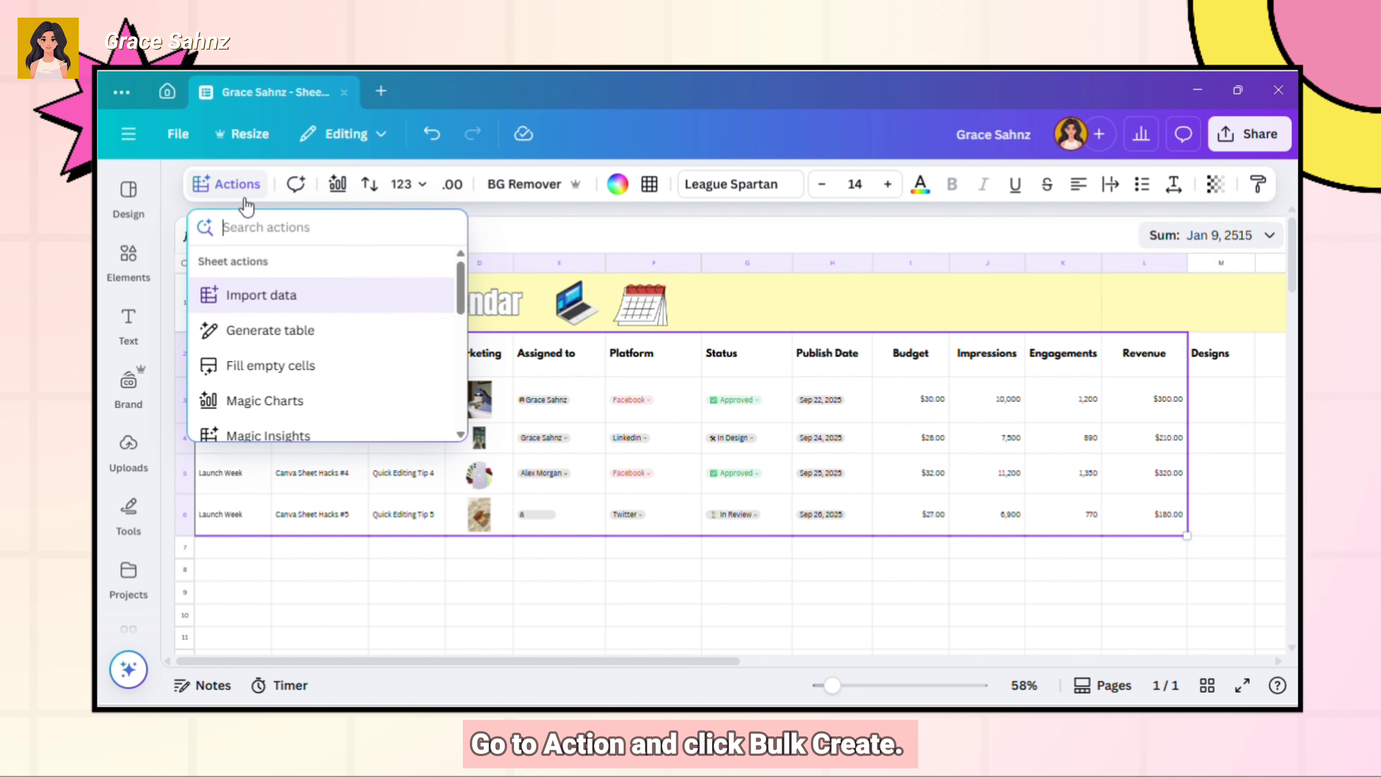
scroll(296, 390, "down", 2)
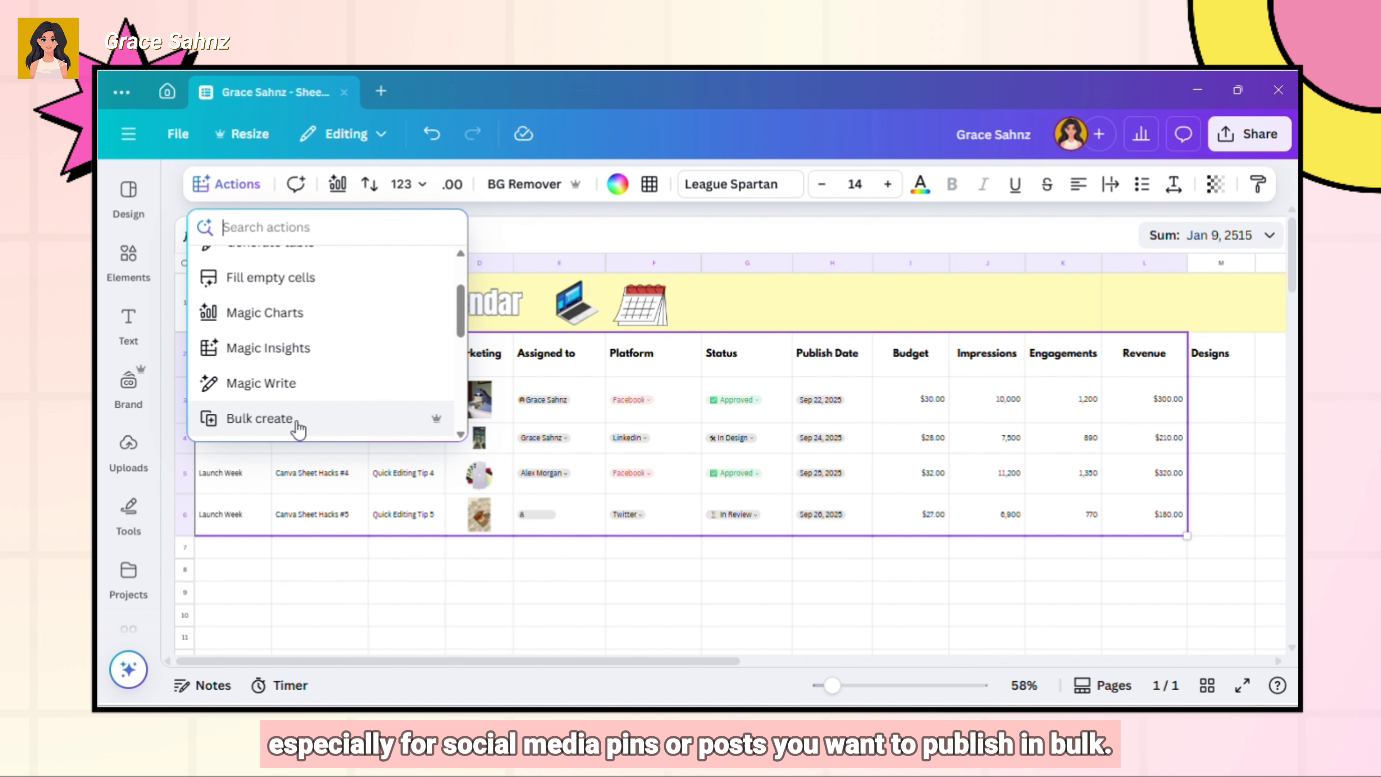
left_click(297, 422)
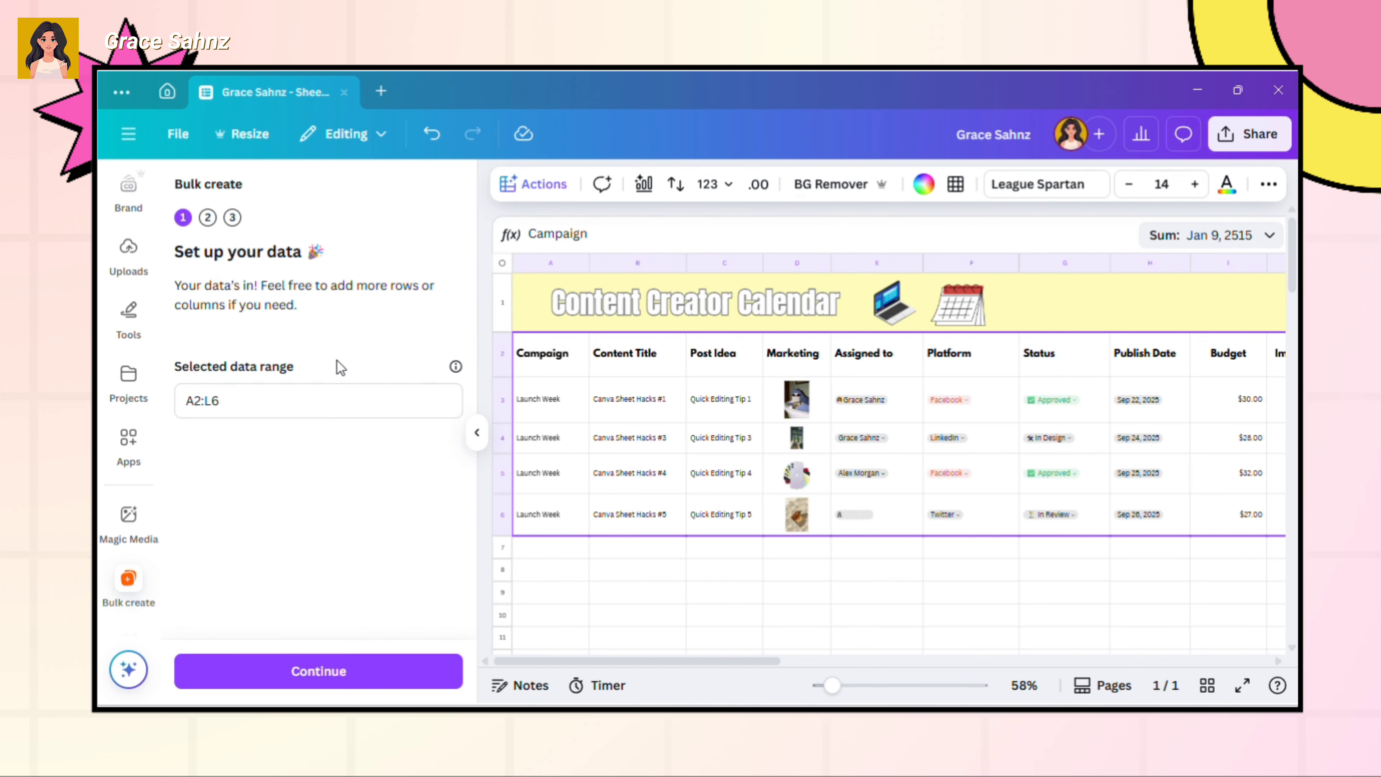
left_click(343, 672)
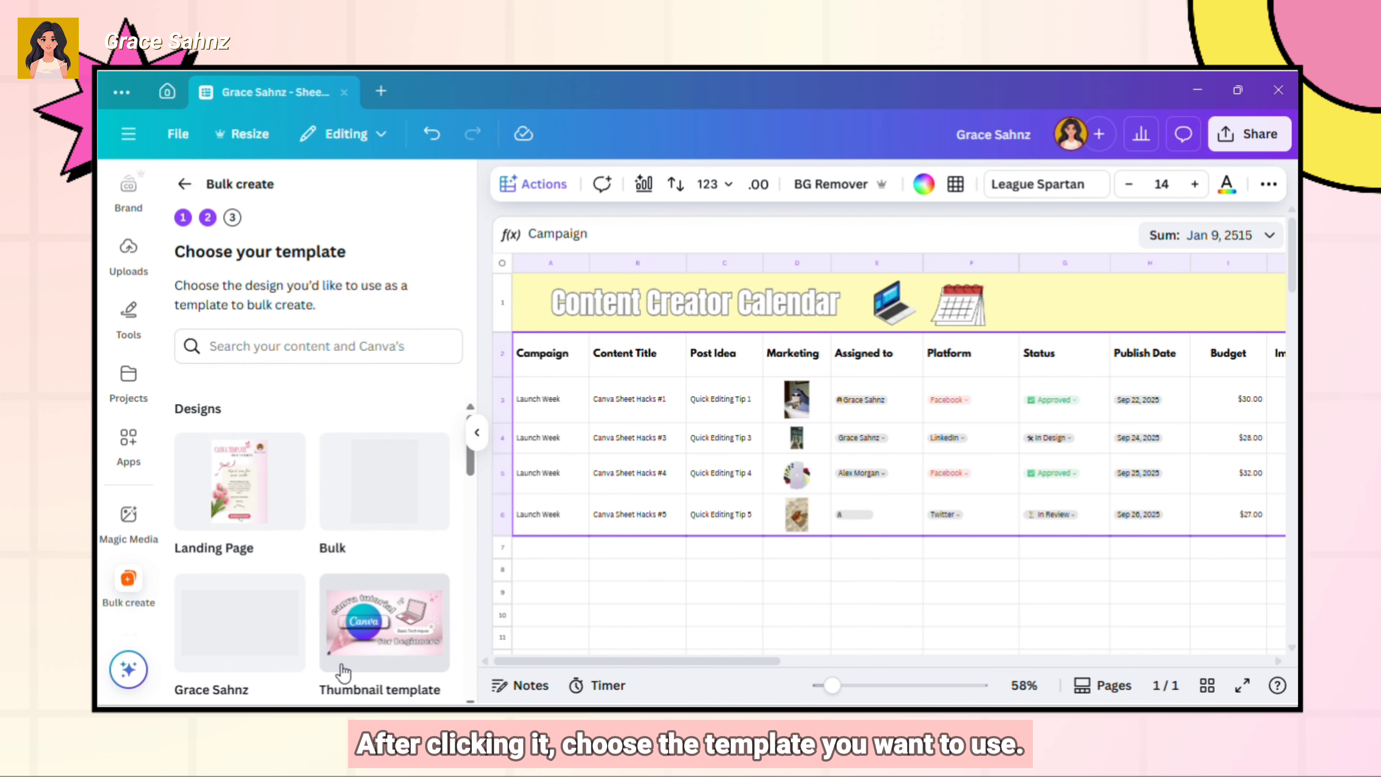
left_click(413, 489)
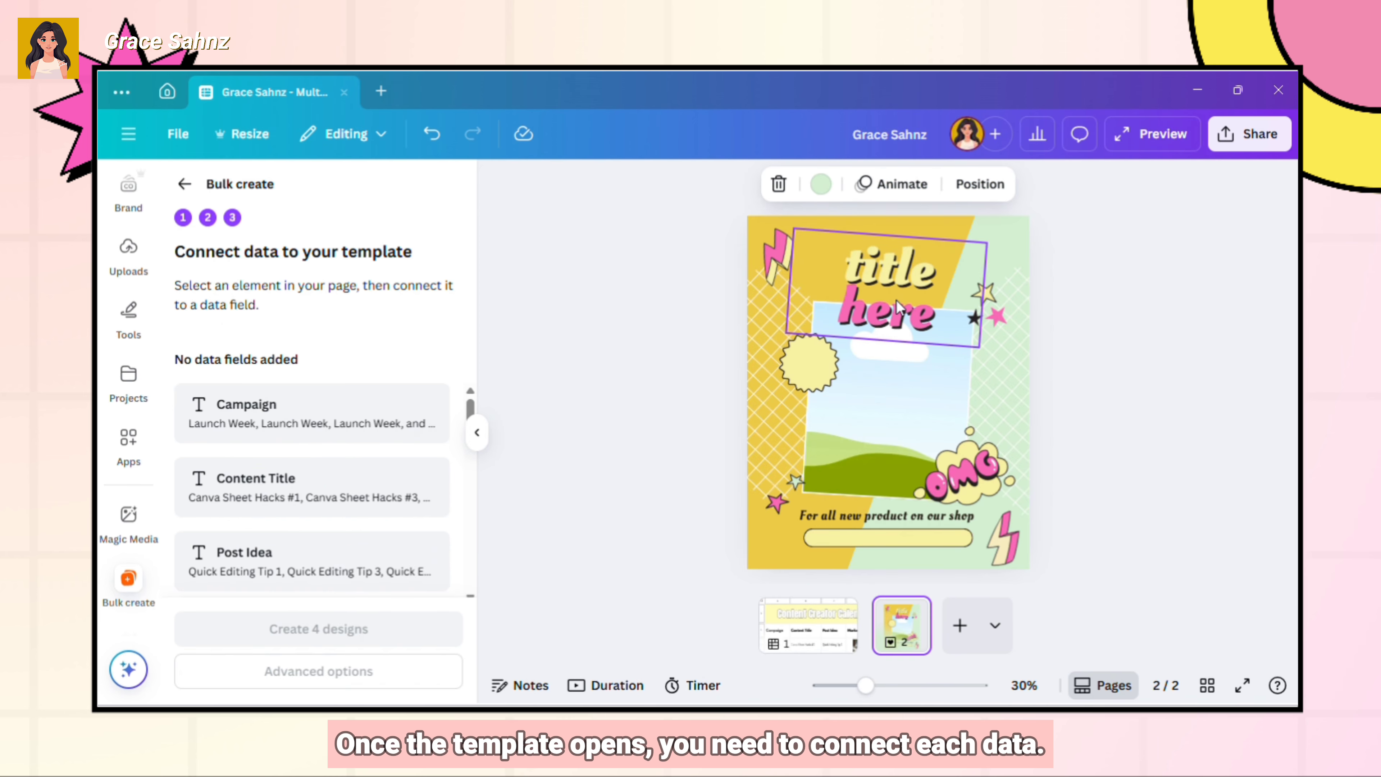
- Connect the template's "title here" text to the Content Title field and its image frame to the Marketing field
left_click(897, 308)
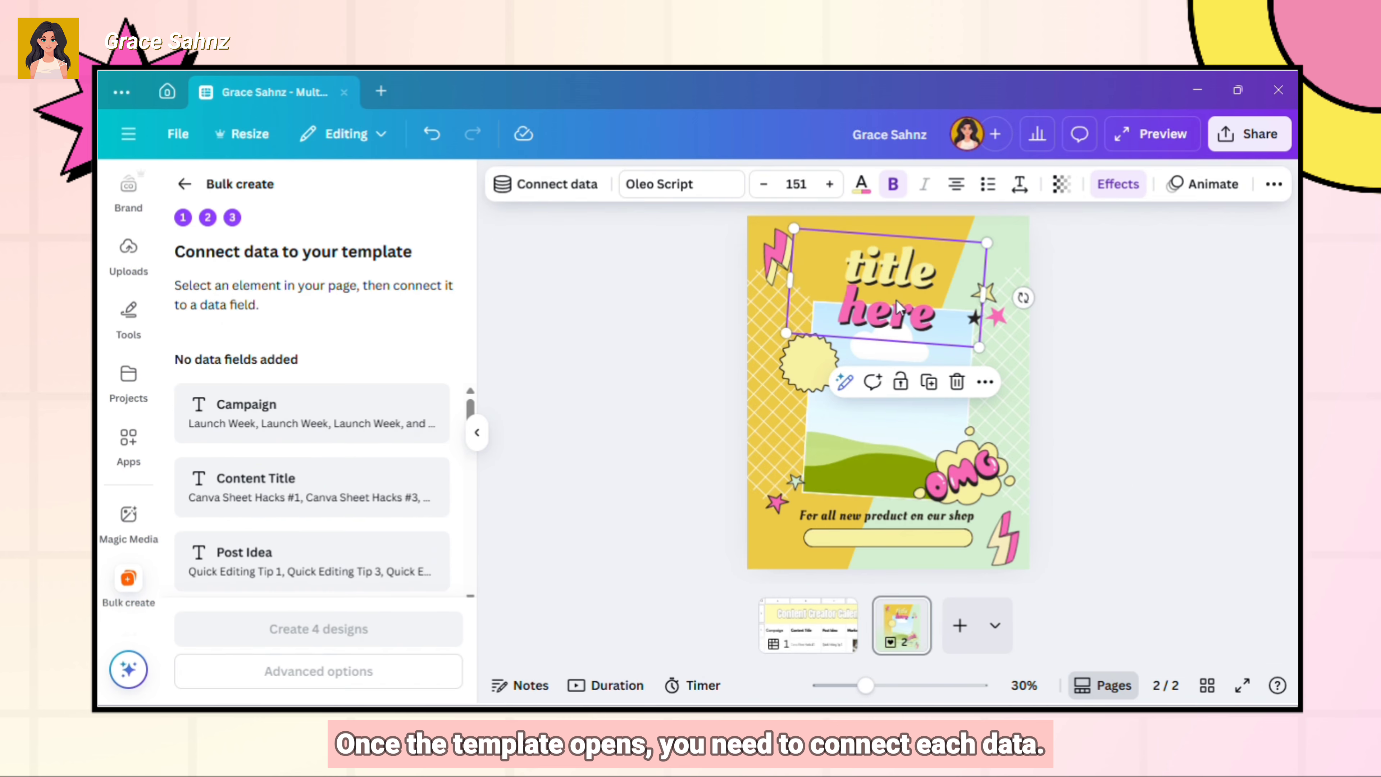
left_click(550, 185)
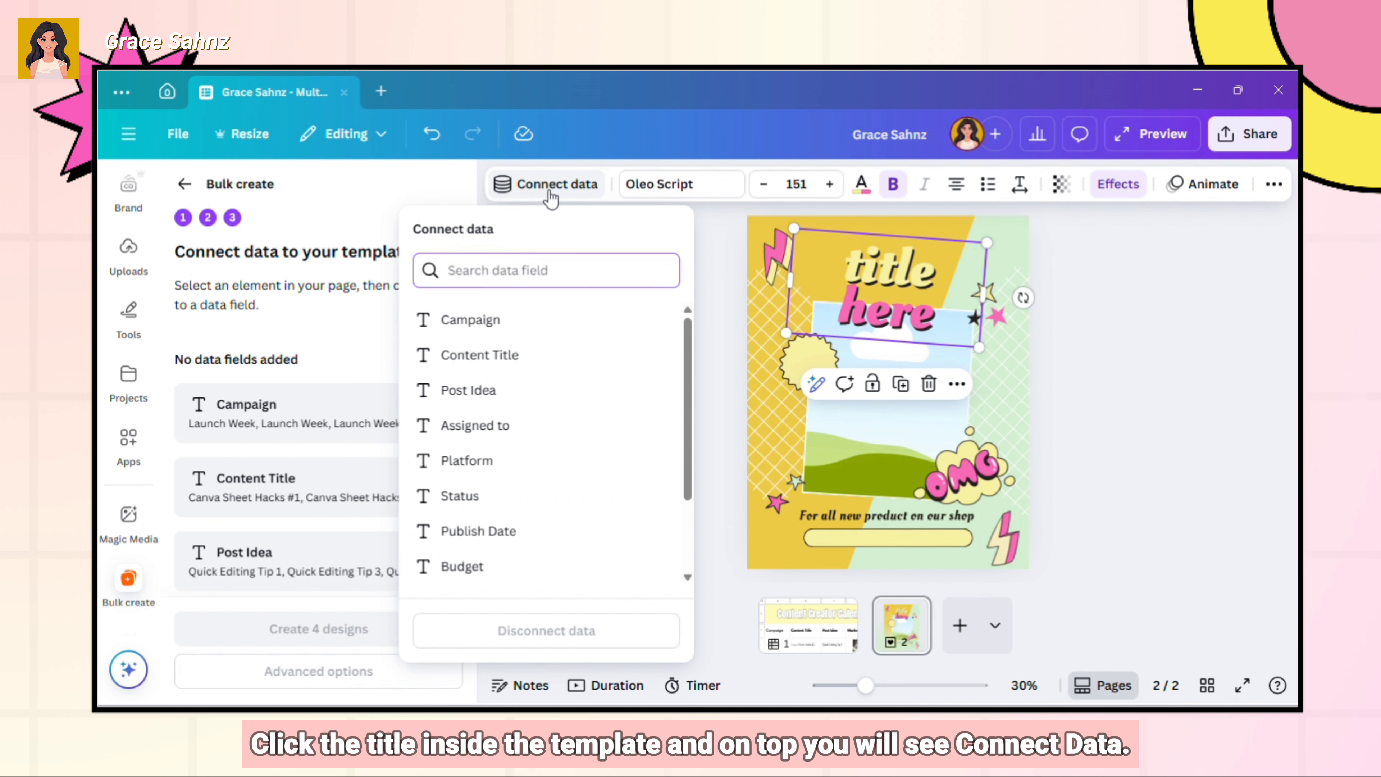
left_click(524, 357)
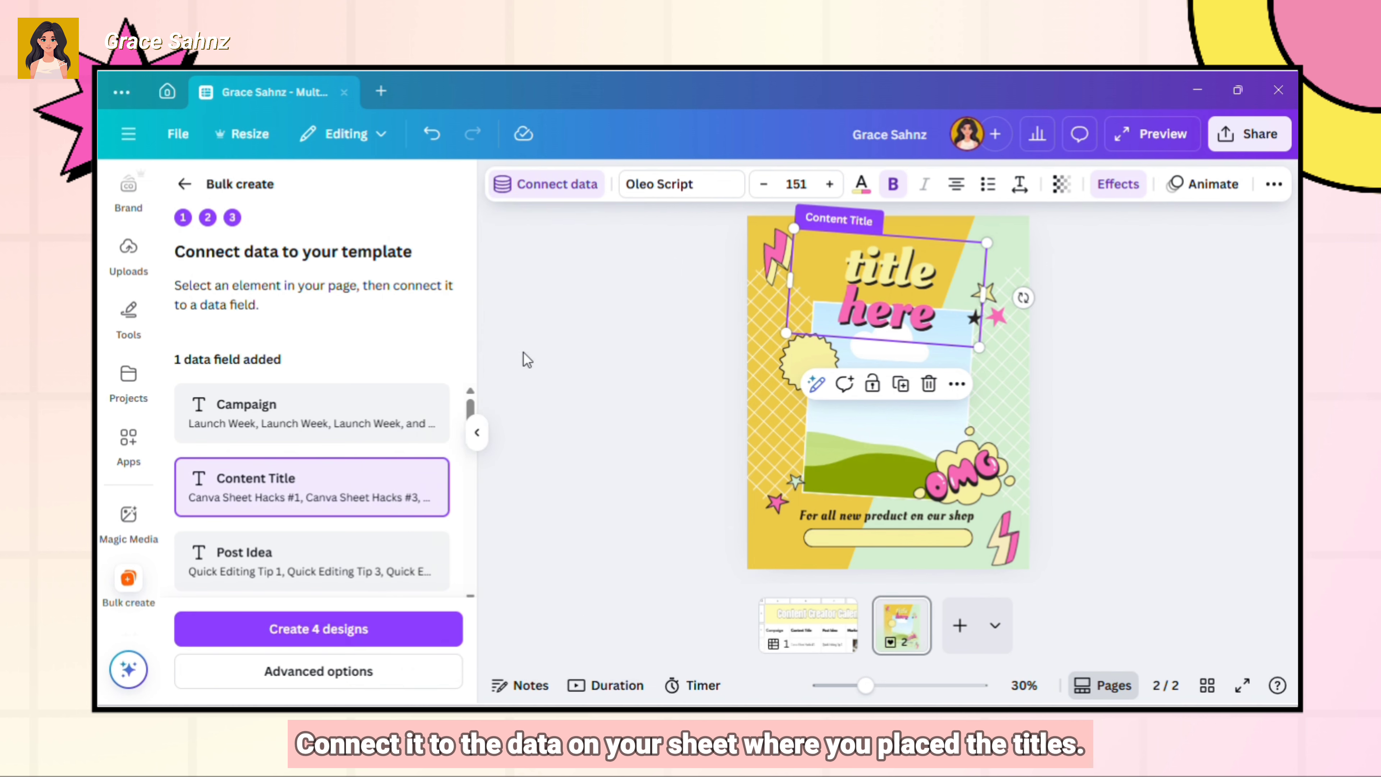
left_click(890, 445)
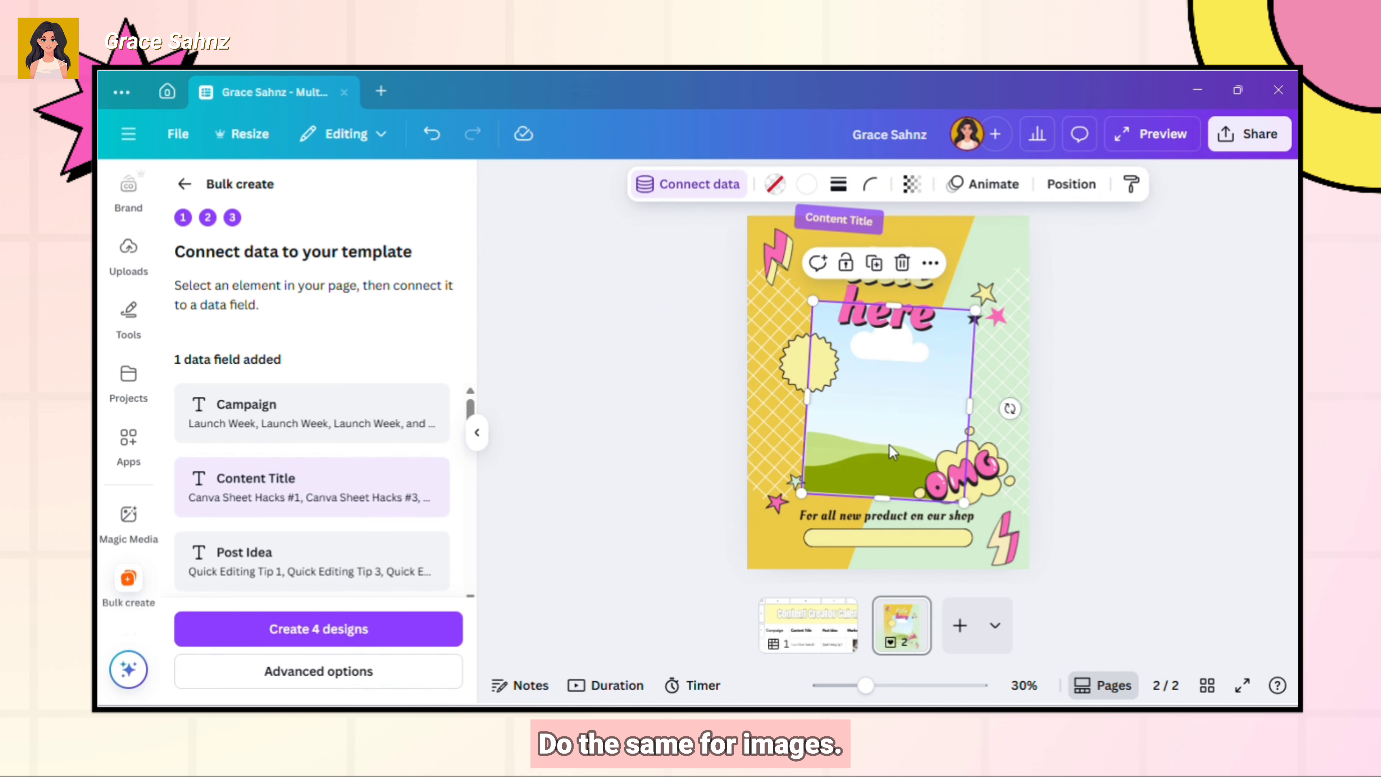
left_click(684, 188)
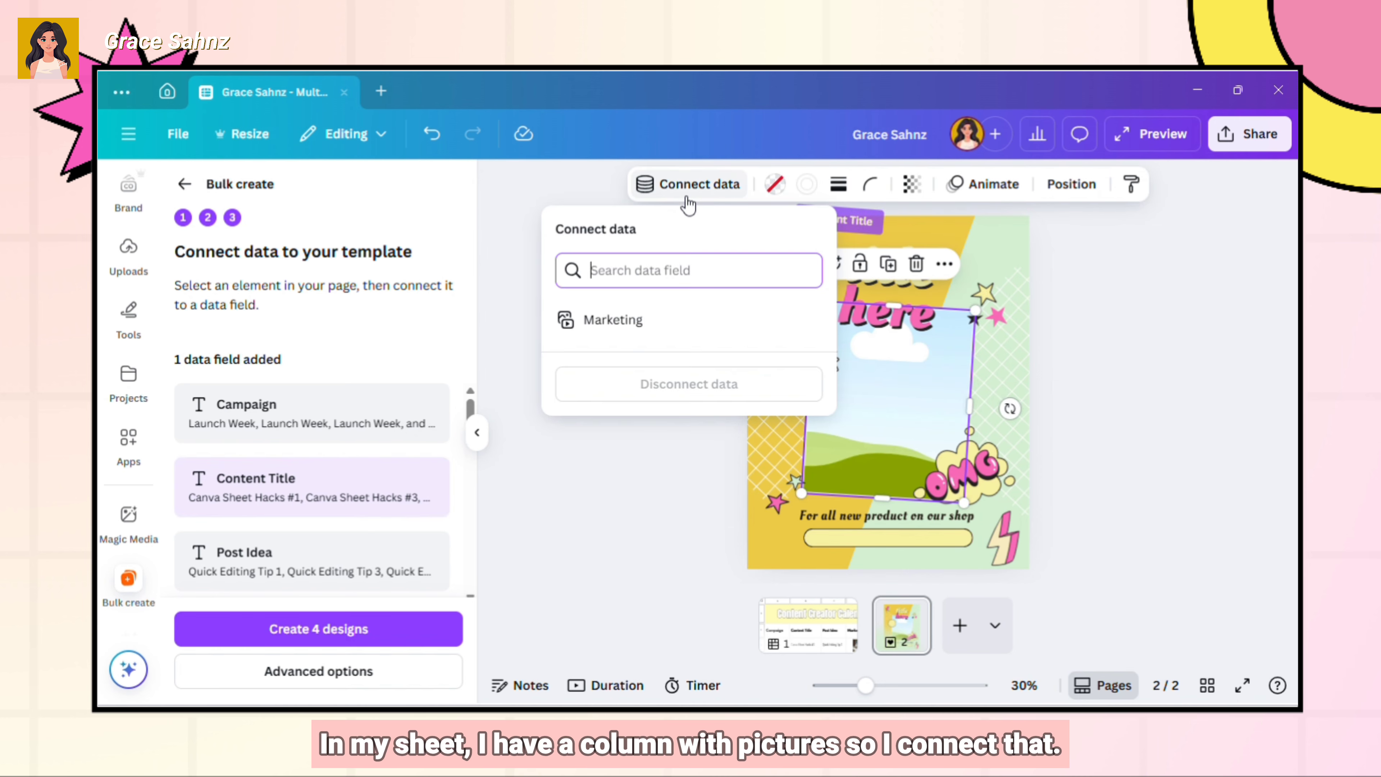
left_click(644, 327)
- Connect the "For all new product on our shop" text to the Post Idea field
left_click(886, 516)
left_click(546, 185)
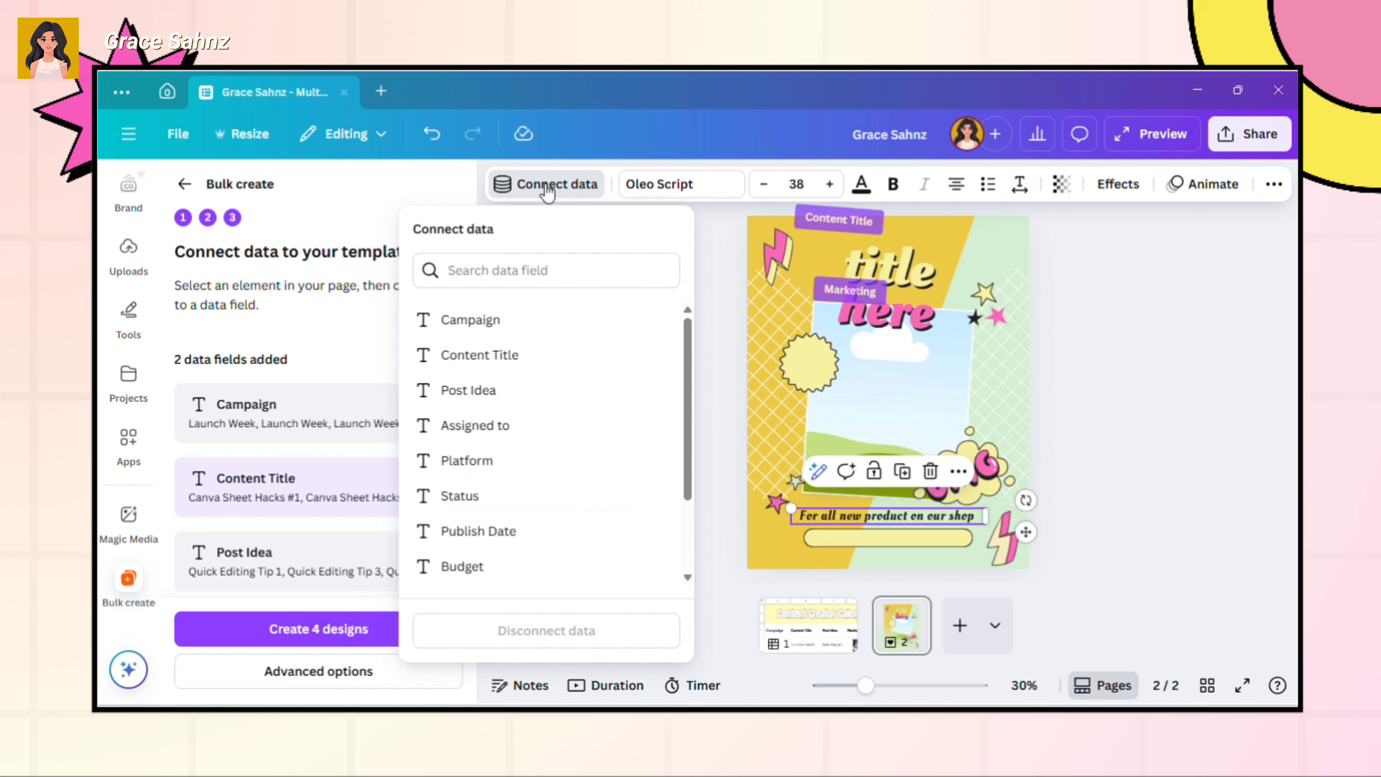
left_click(497, 393)
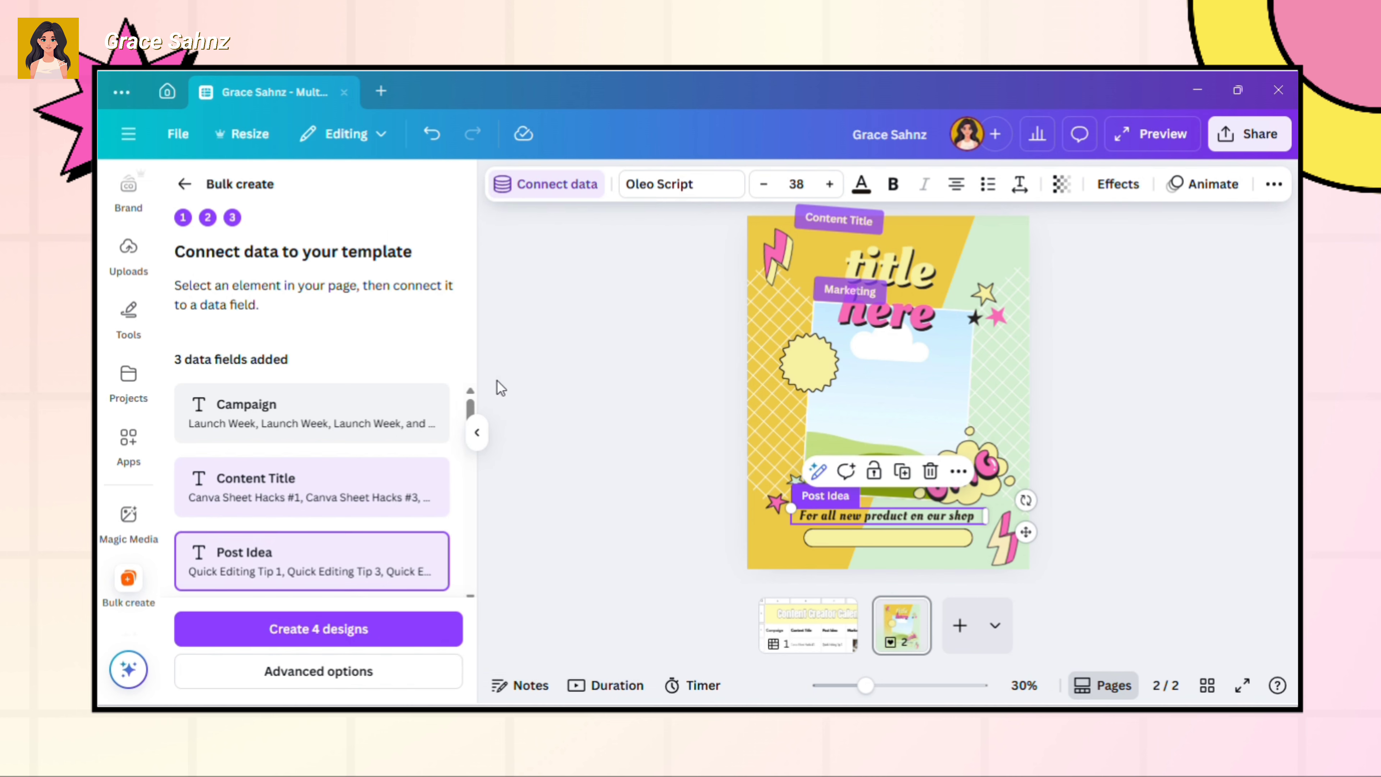
- Create the 4 designs, view them in their folder and open the Bulk 4 design
left_click(337, 631)
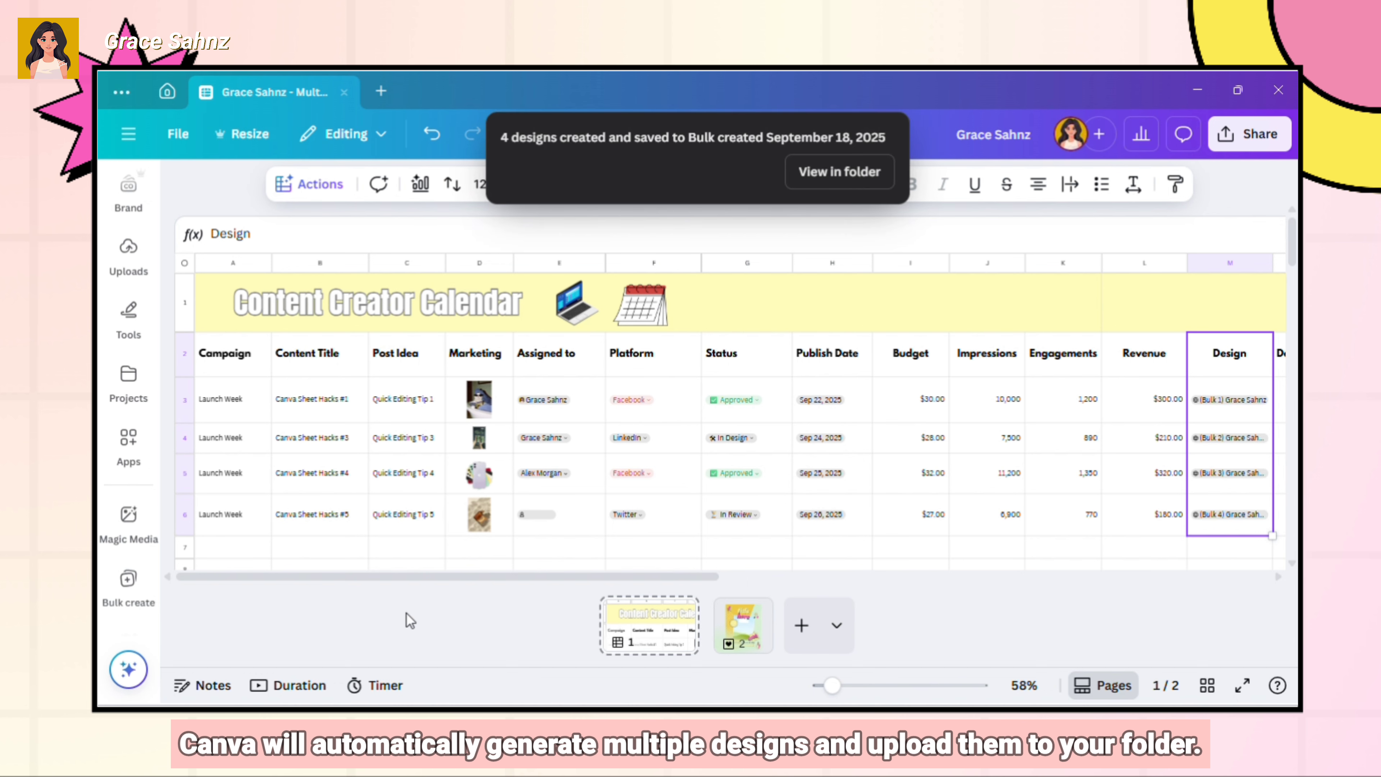
left_click(824, 172)
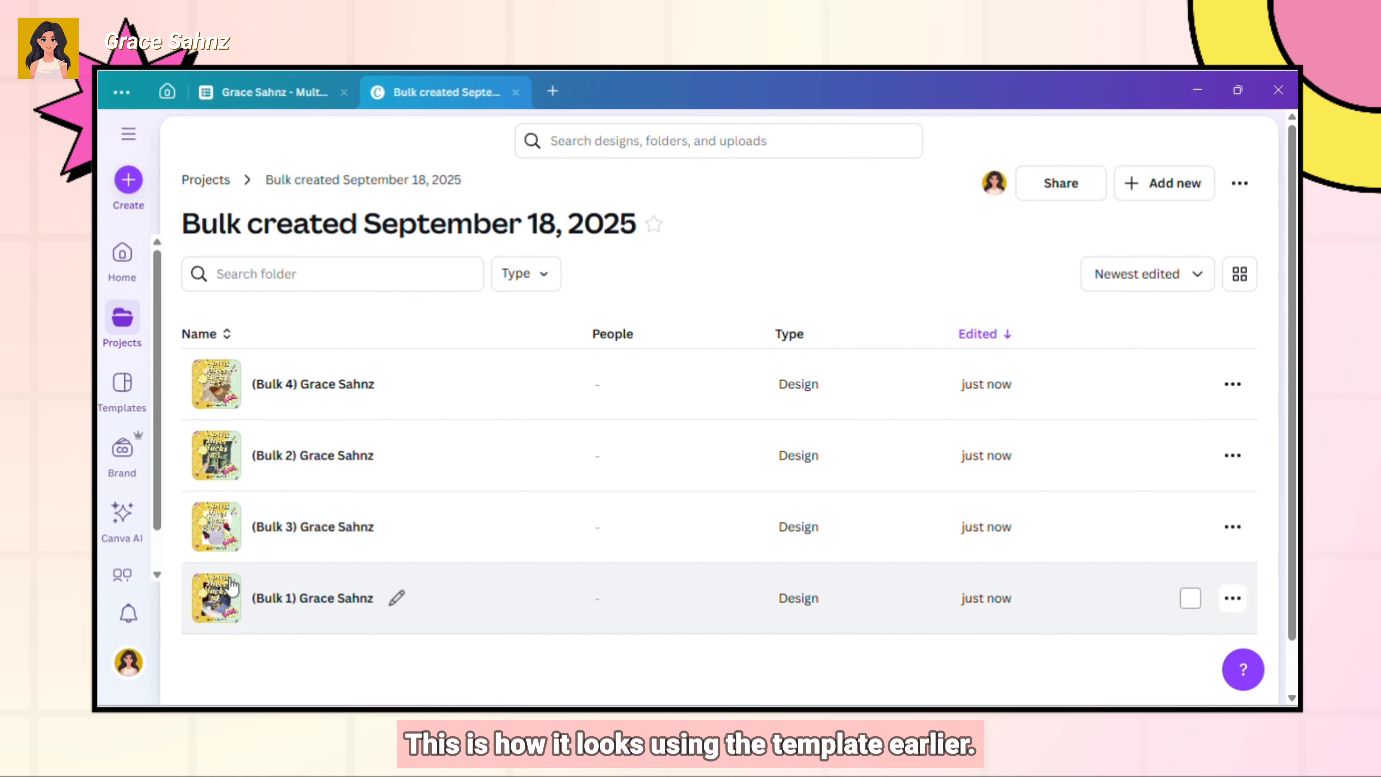
left_click(217, 384)
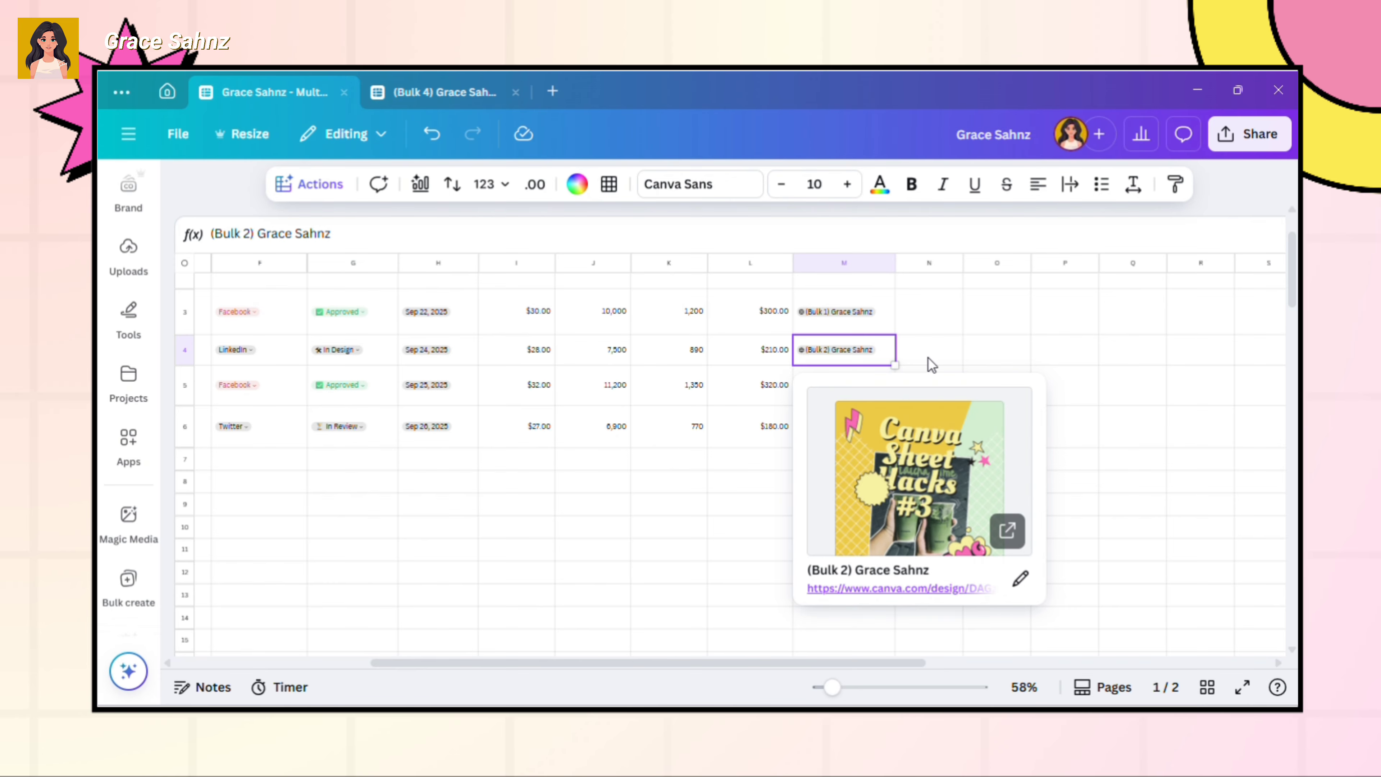
- Preview the linked designs in the sheet's Design column and open the Bulk 1 design from row 3
key("Down")
key("Down")
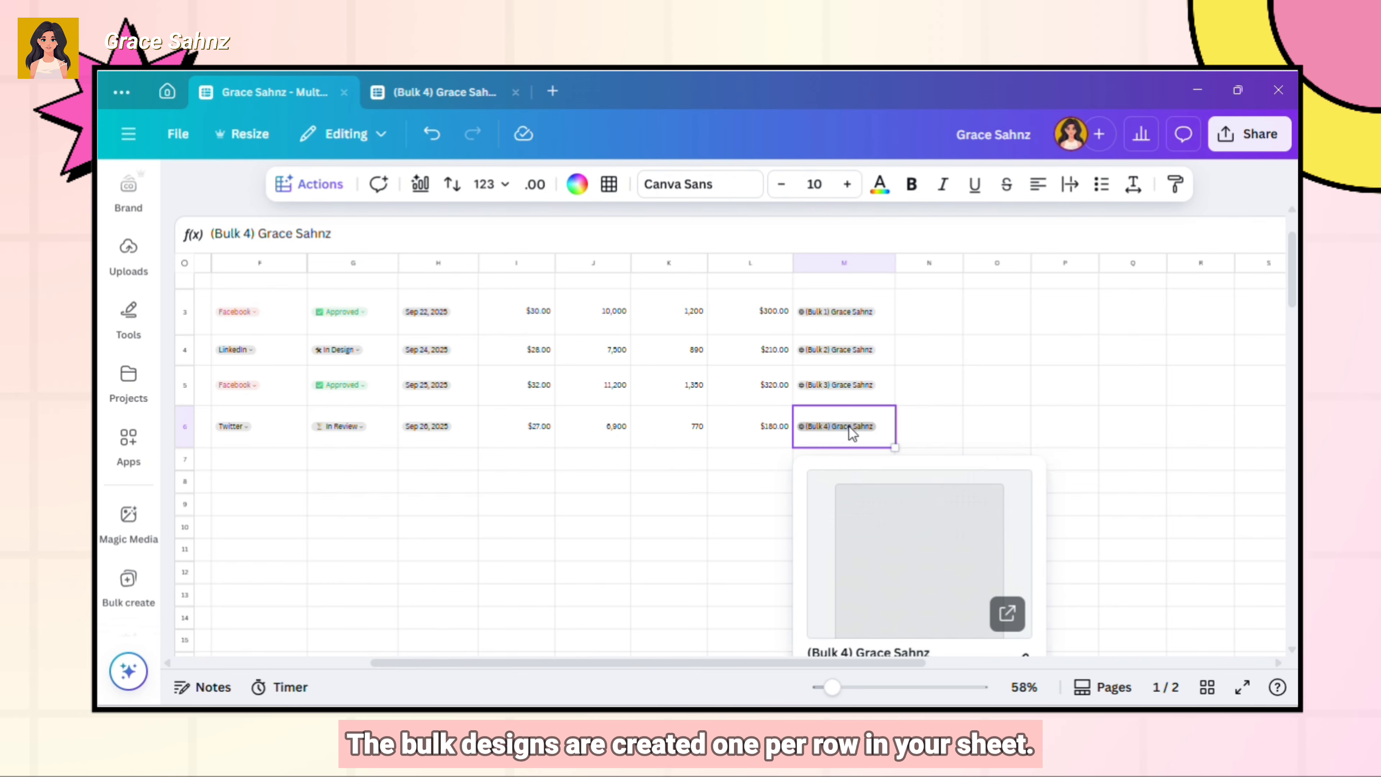
left_click(870, 313)
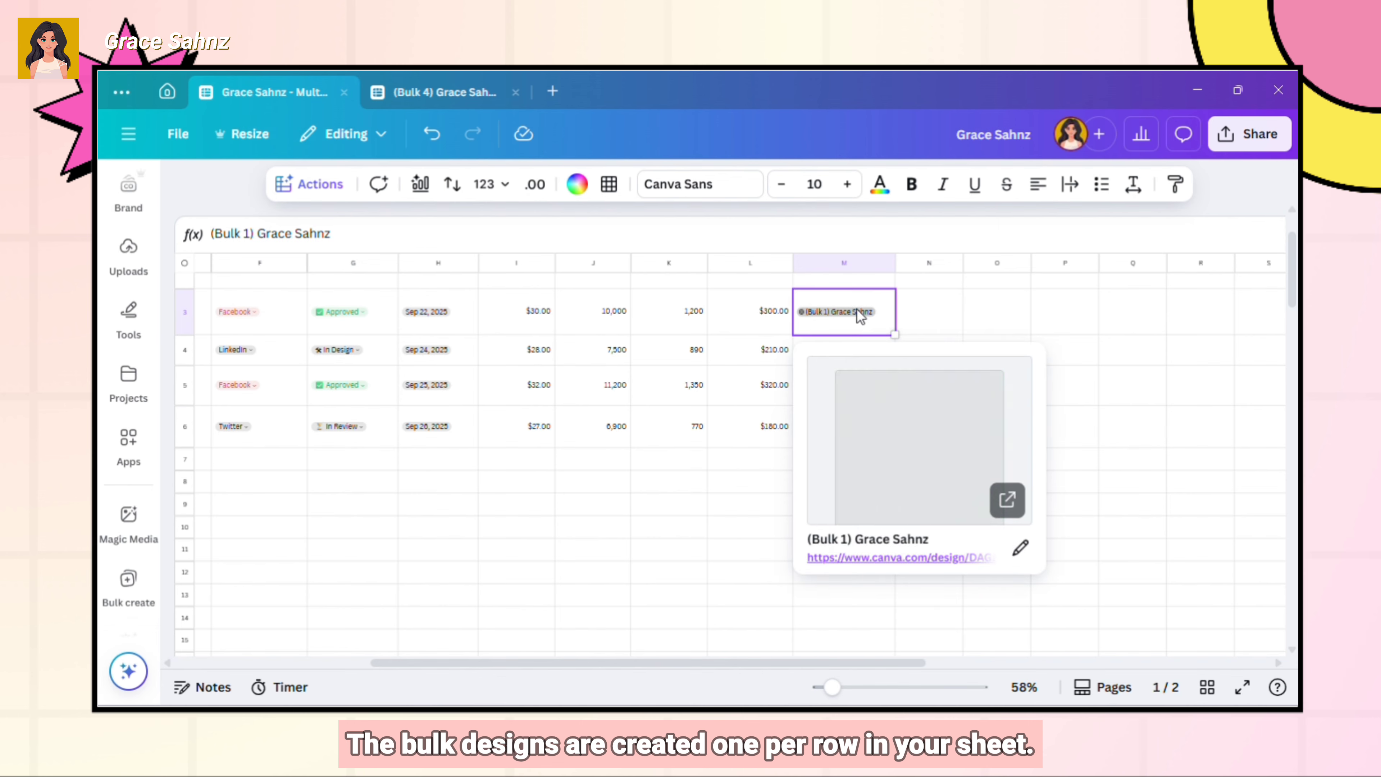
left_click(947, 566)
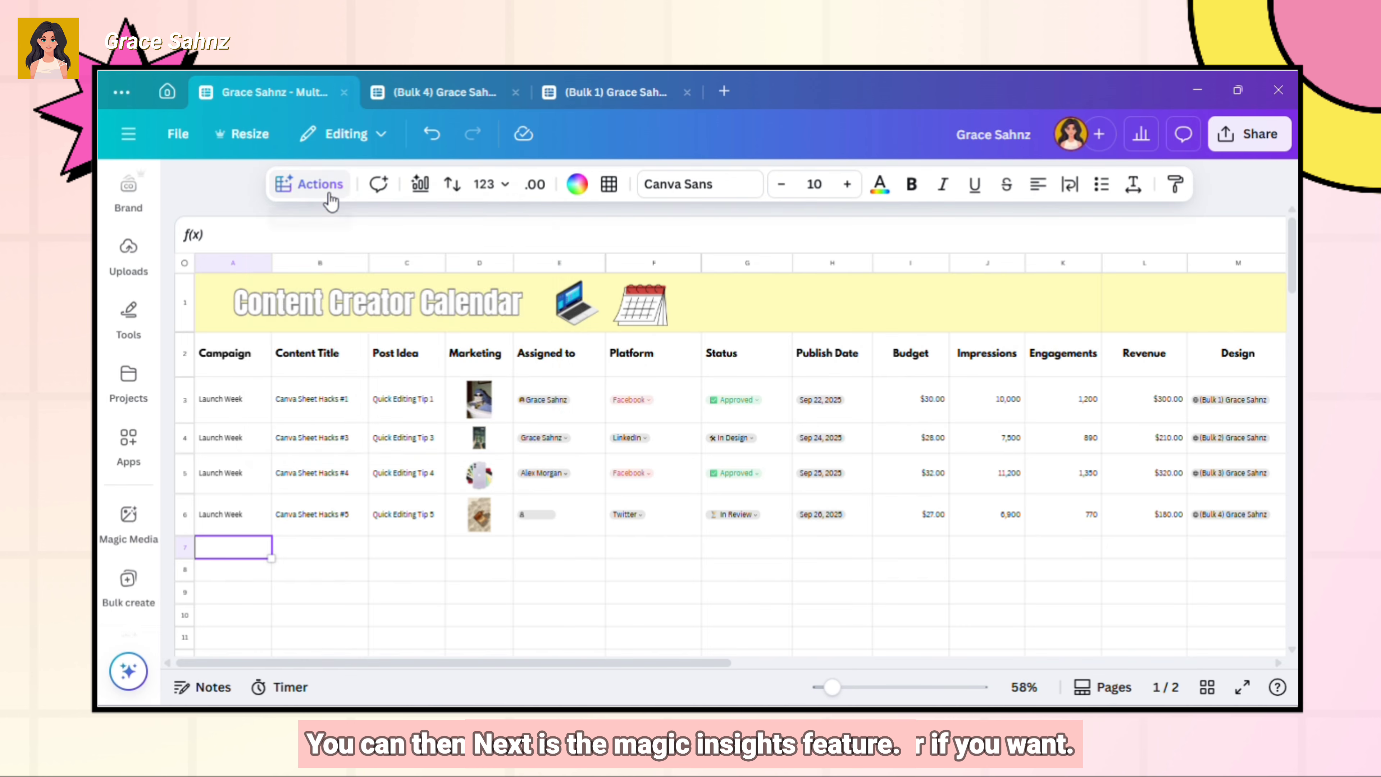
- Generate a Magic Insights summary of the sheet's data and review the resulting text insights and charts
left_click(308, 184)
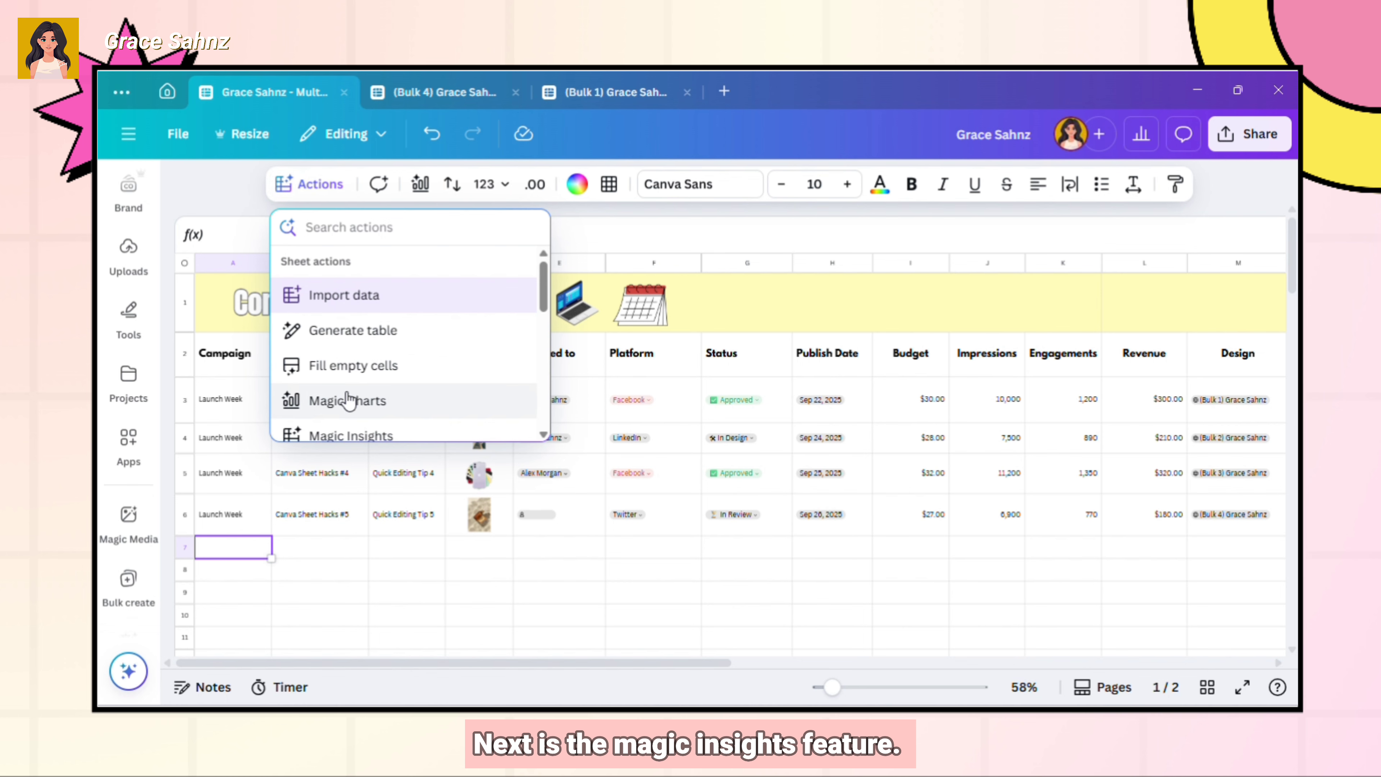
left_click(360, 438)
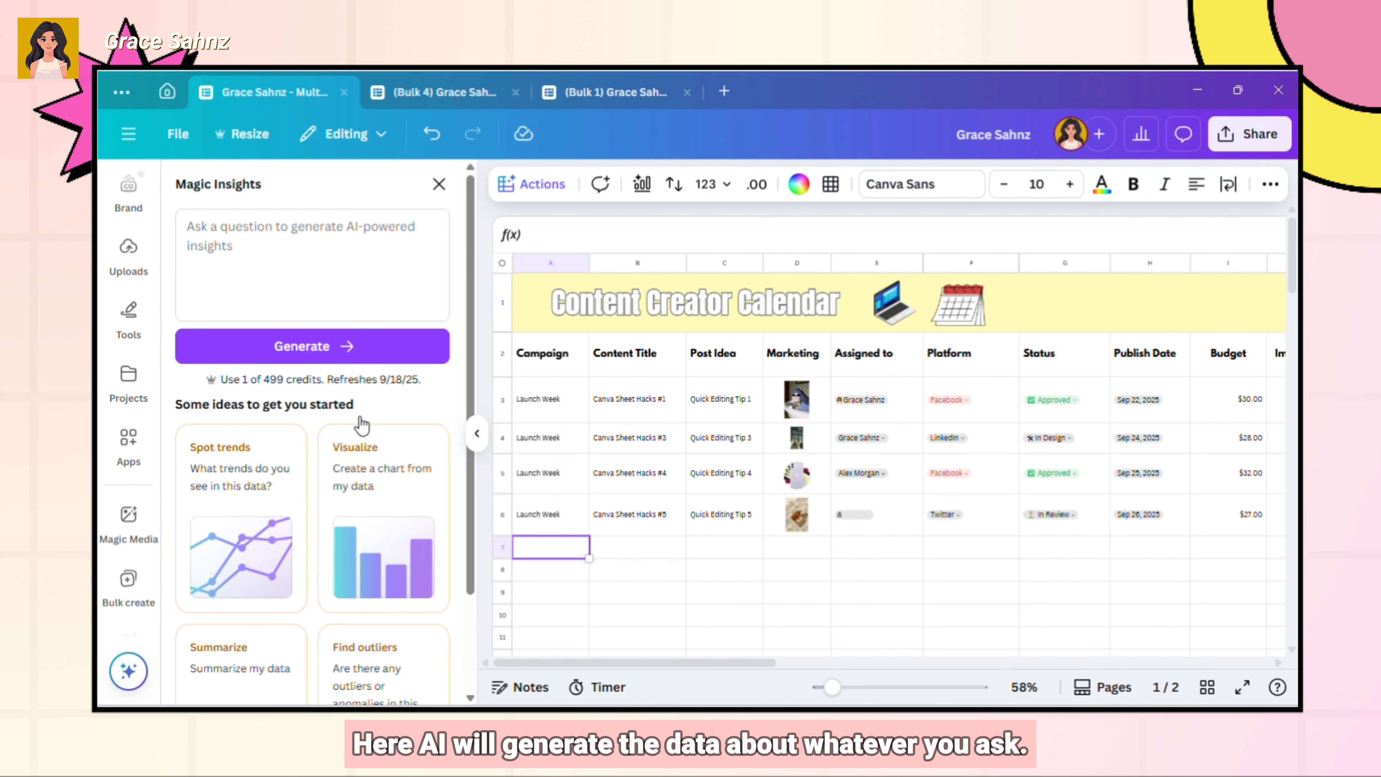
scroll(316, 489, "down", 2)
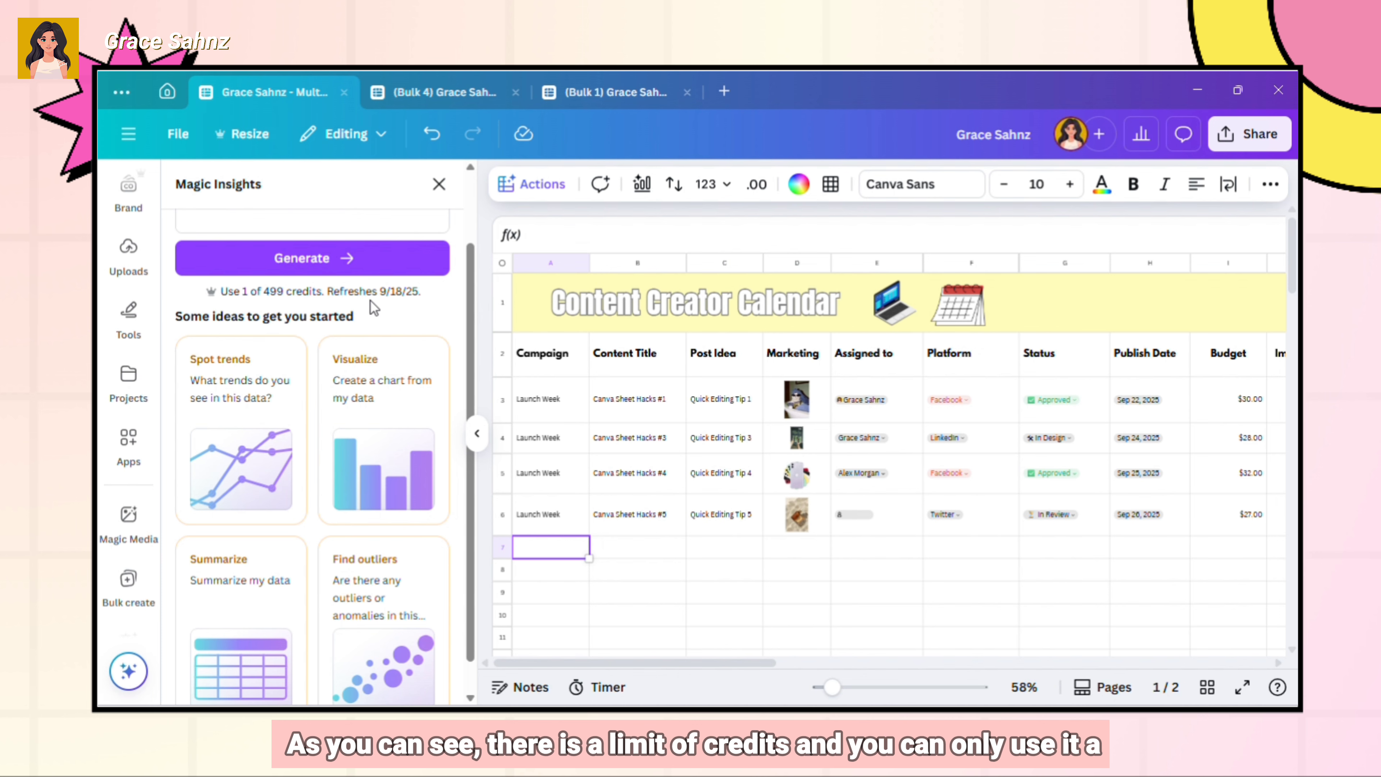
scroll(352, 454, "down", 1)
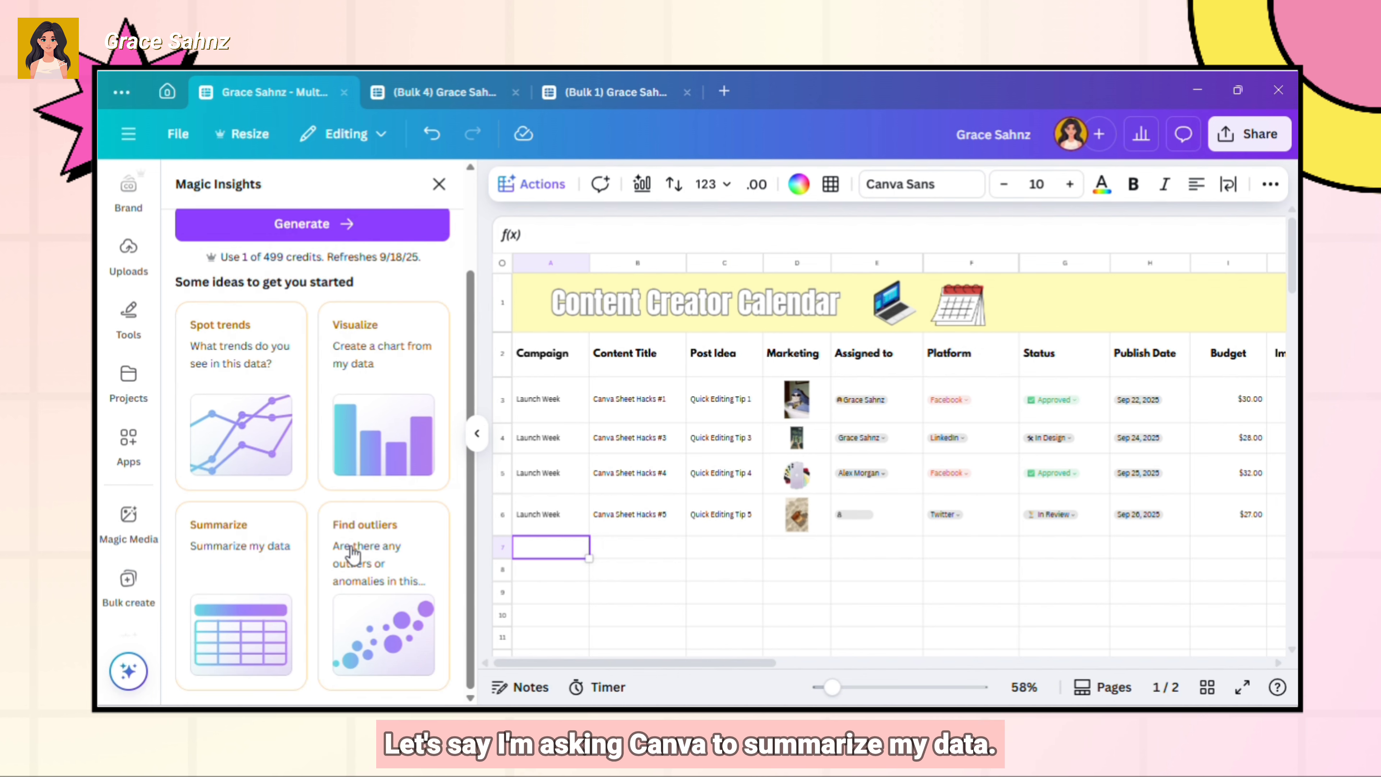
left_click(265, 599)
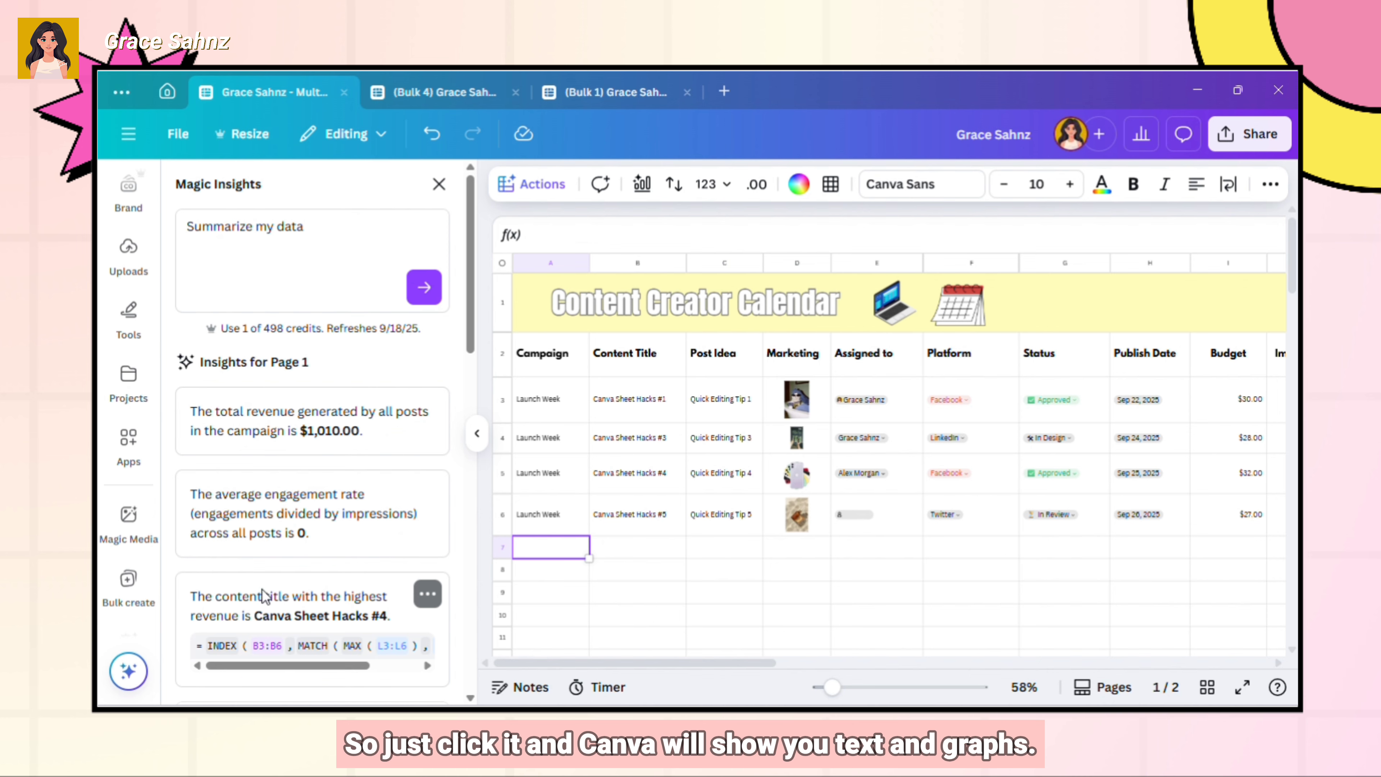
scroll(218, 246, "down", 10)
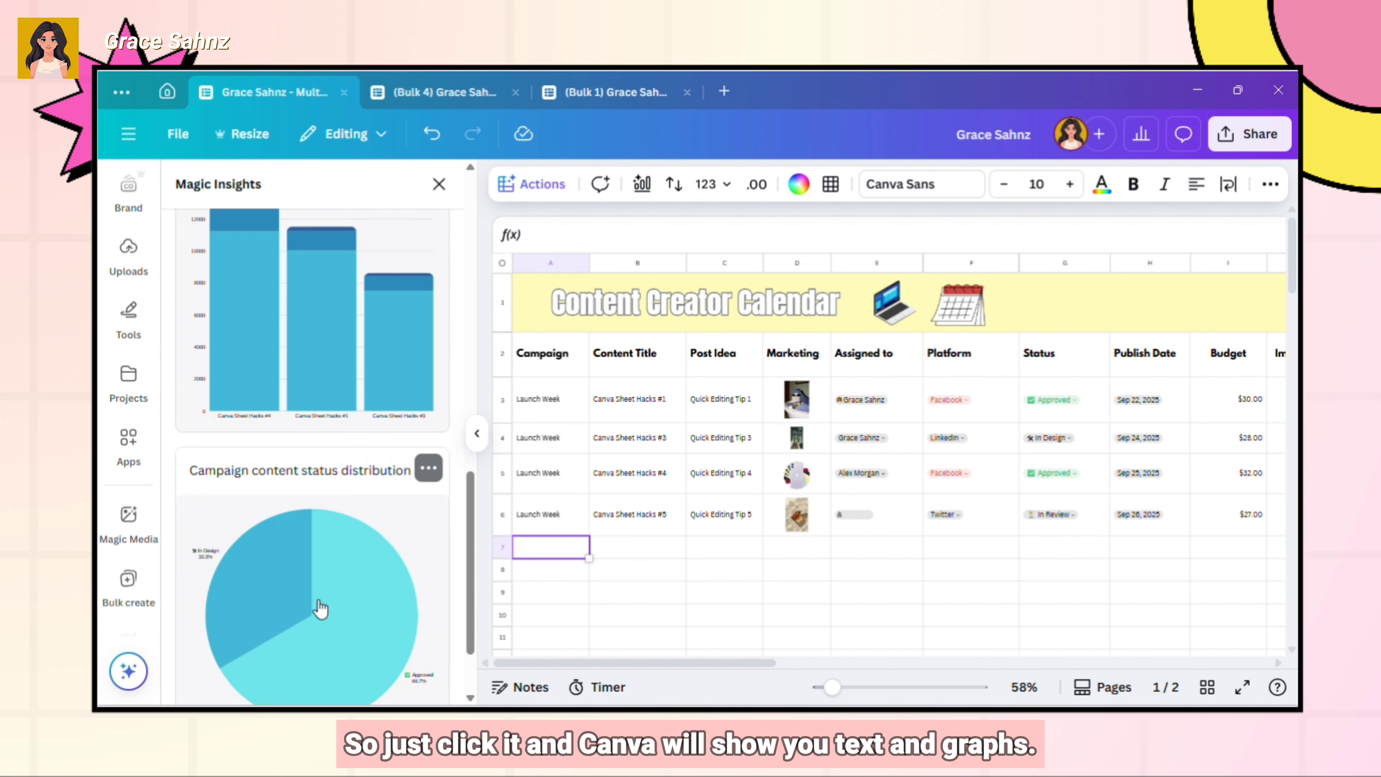
scroll(354, 557, "up", 10)
- Copy the total revenue insight and paste its text into cell A7 of the sheet
left_click(428, 410)
left_click(500, 481)
double_click(560, 548)
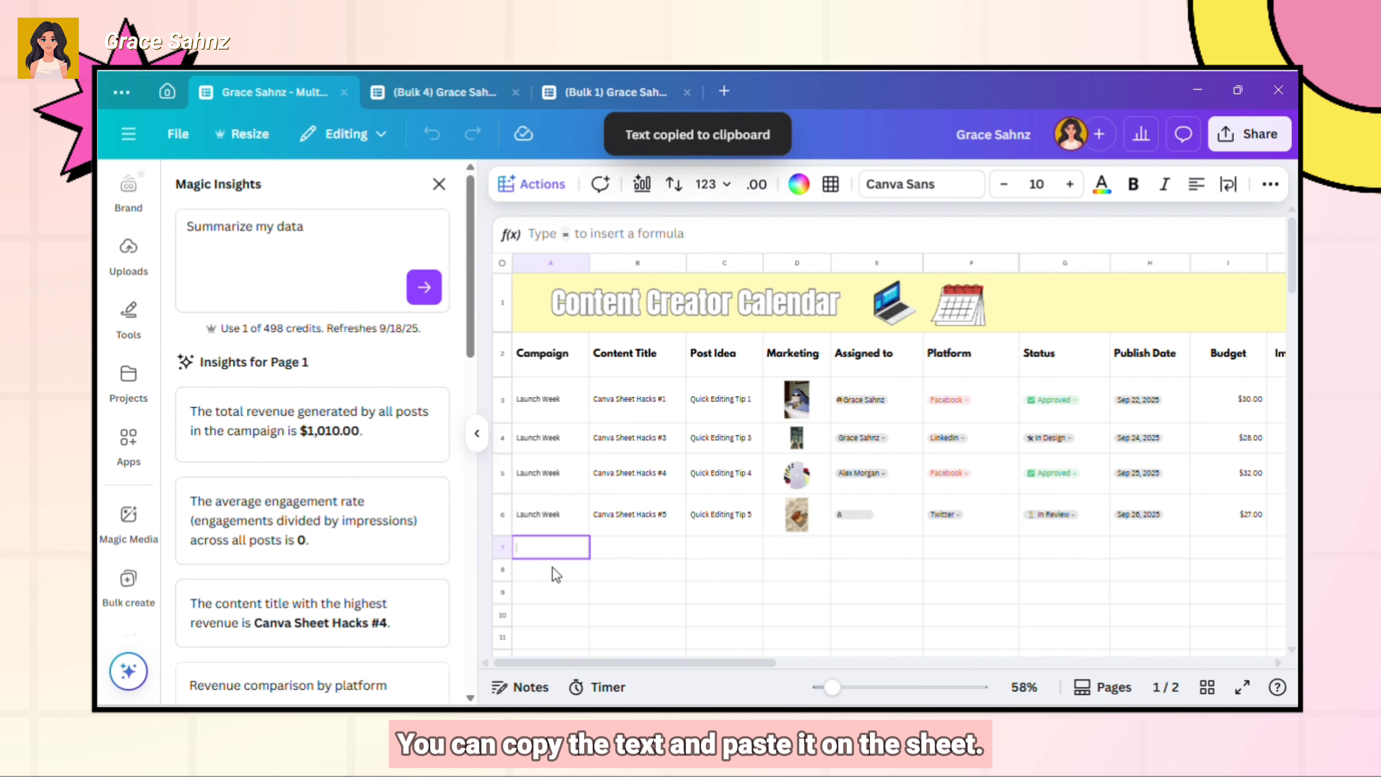
right_click(554, 574)
left_click(601, 309)
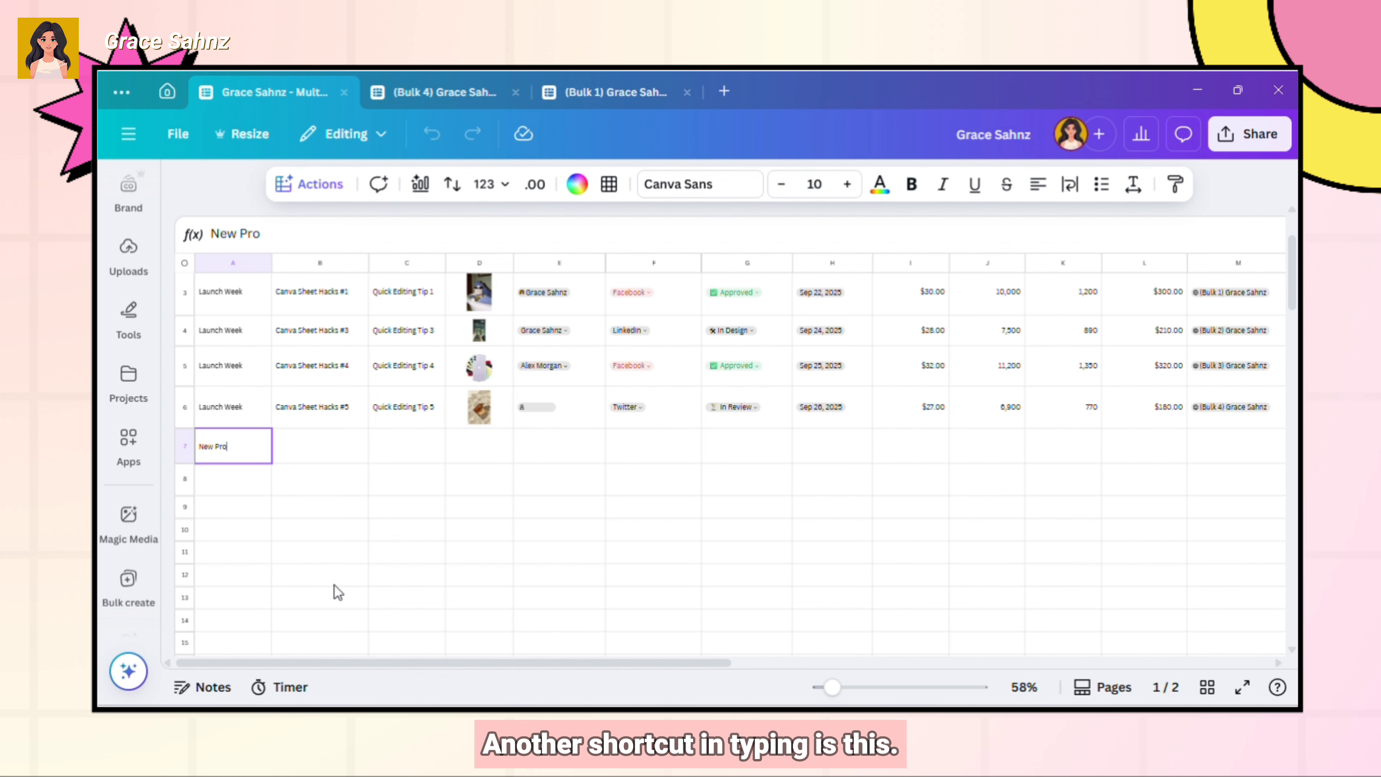
- Enter "New Product" in cell A7 and fill it down the Campaign column to A11
key("Escape")
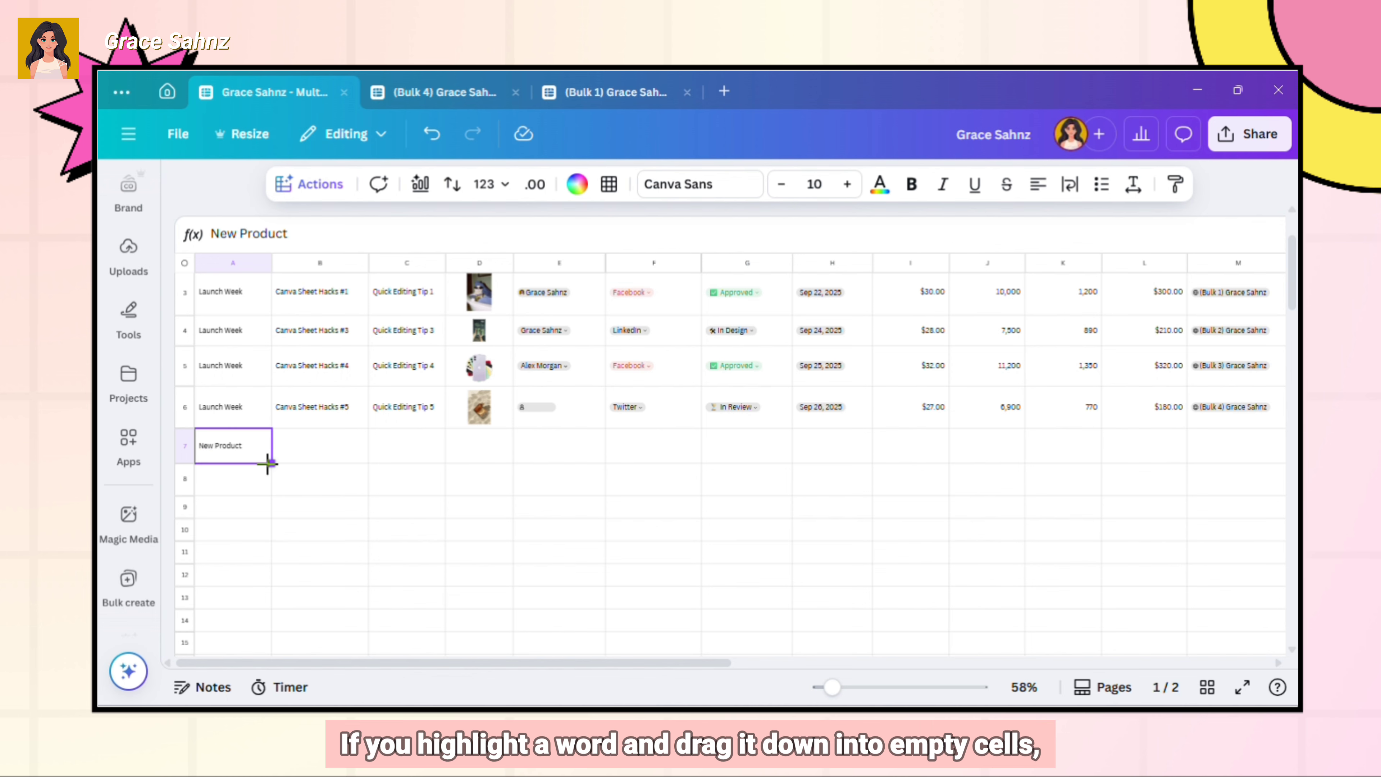
left_click_drag(268, 466, 269, 562)
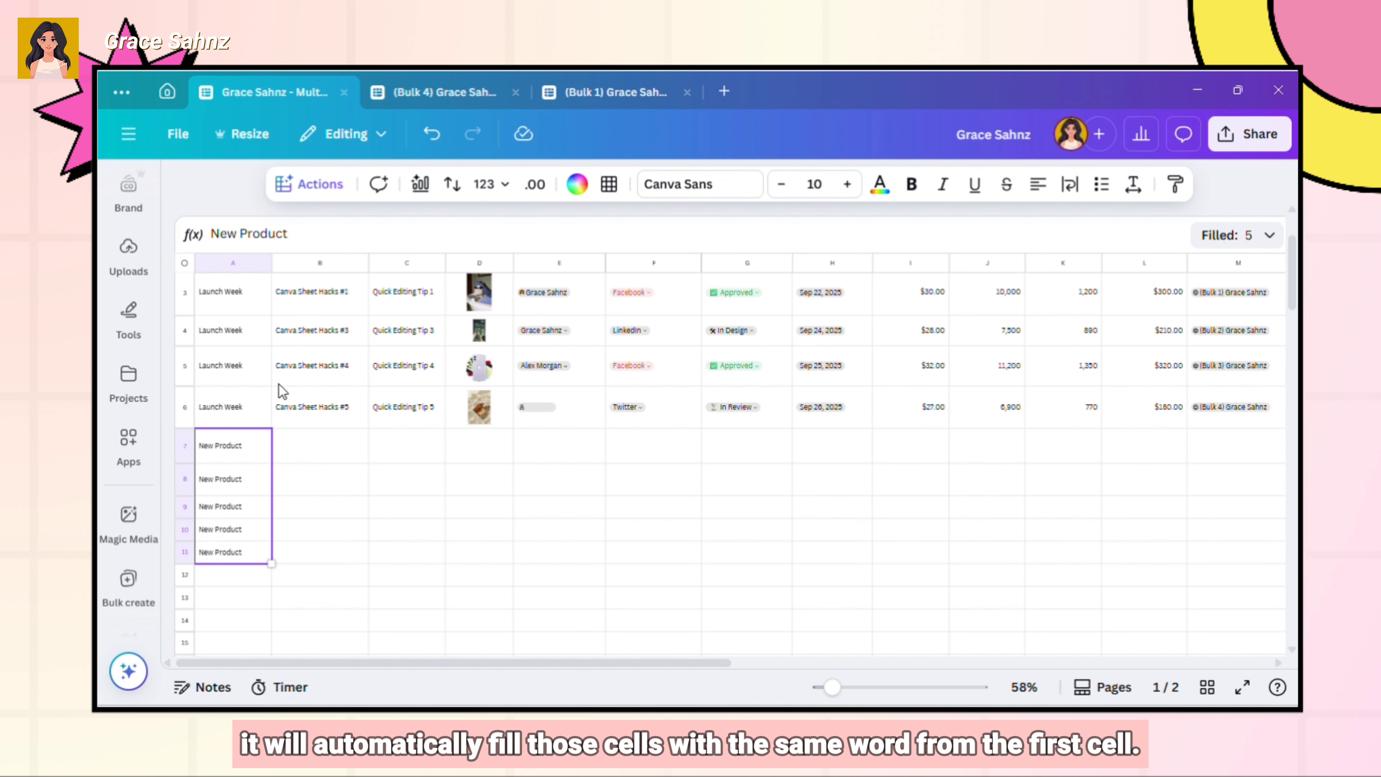
left_click(358, 510)
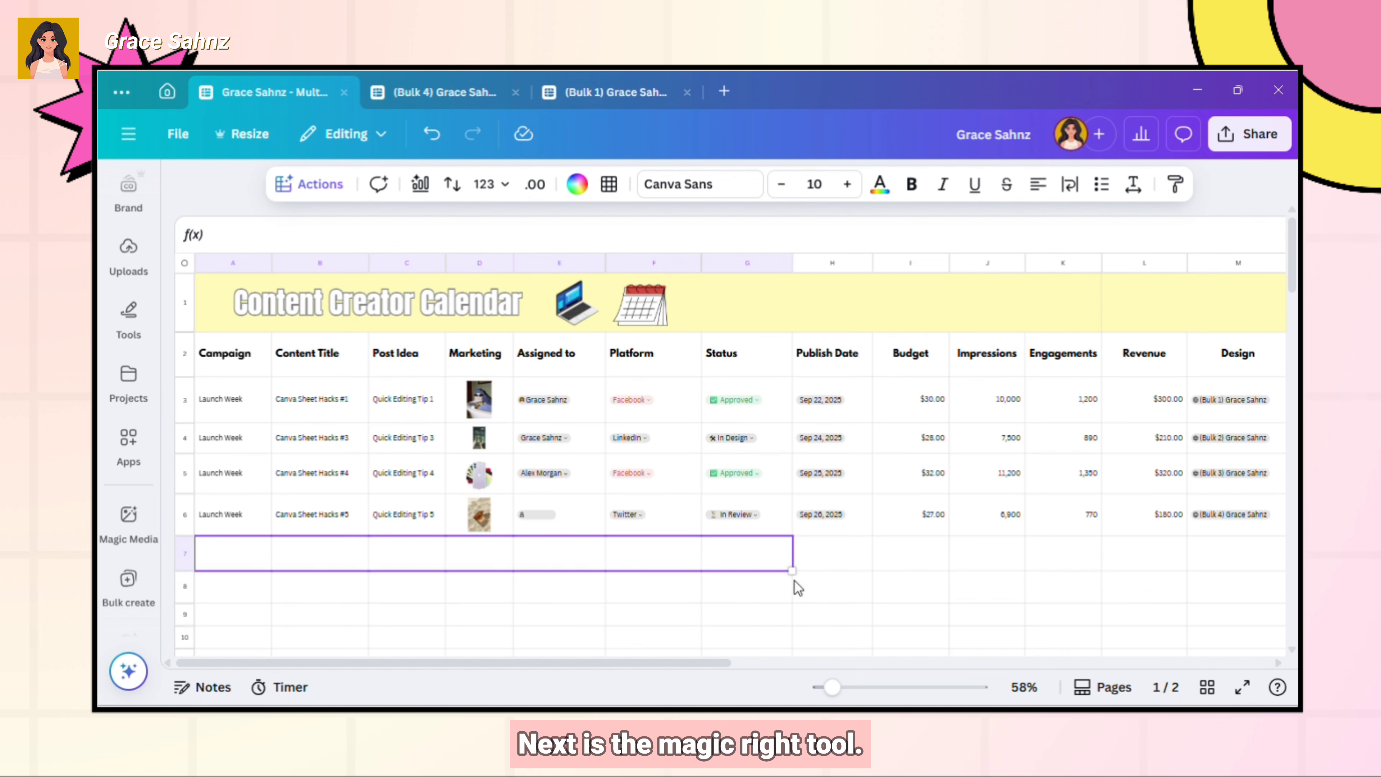
- Fill cells A7:H9 with AI-generated rows using the prompt "create planner for next week" and insert them
left_click_drag(792, 586, 870, 620)
type("create")
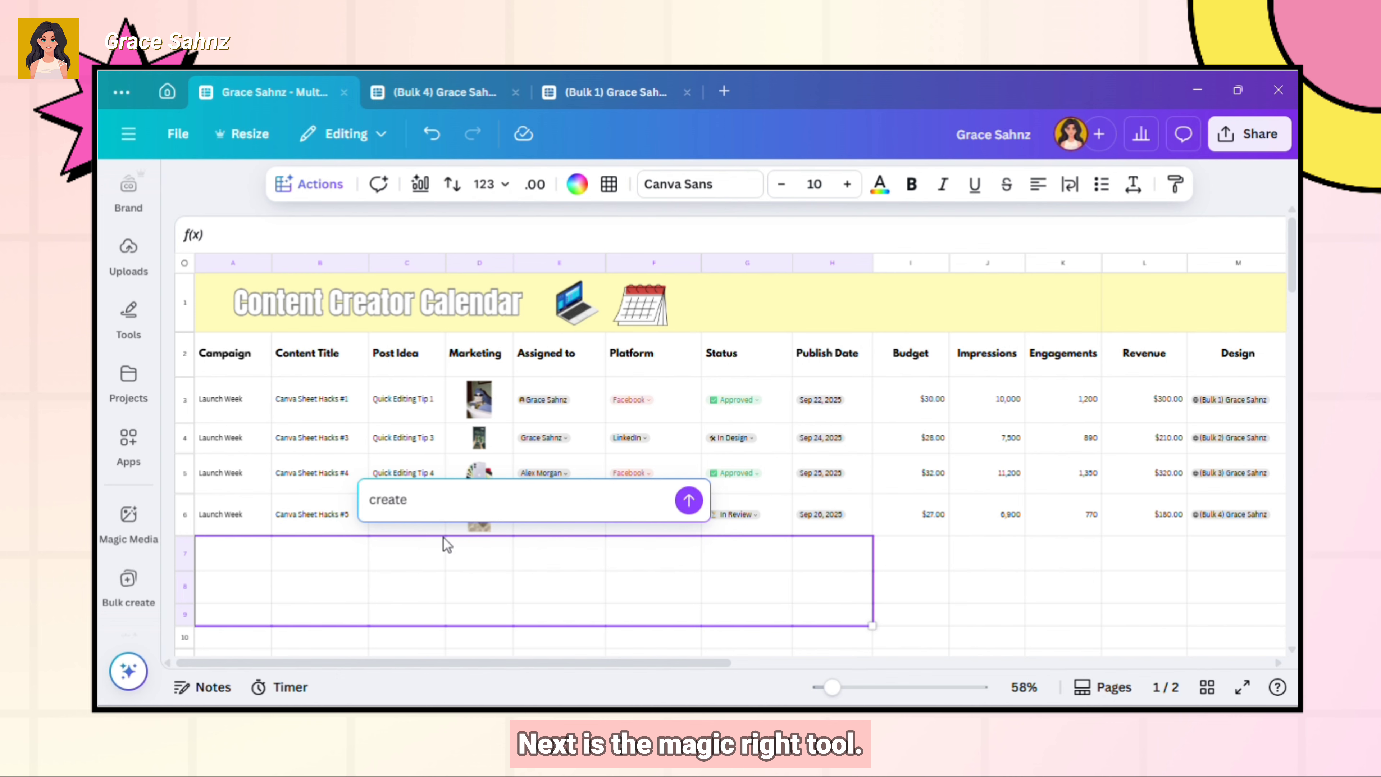
type(" planner for next week")
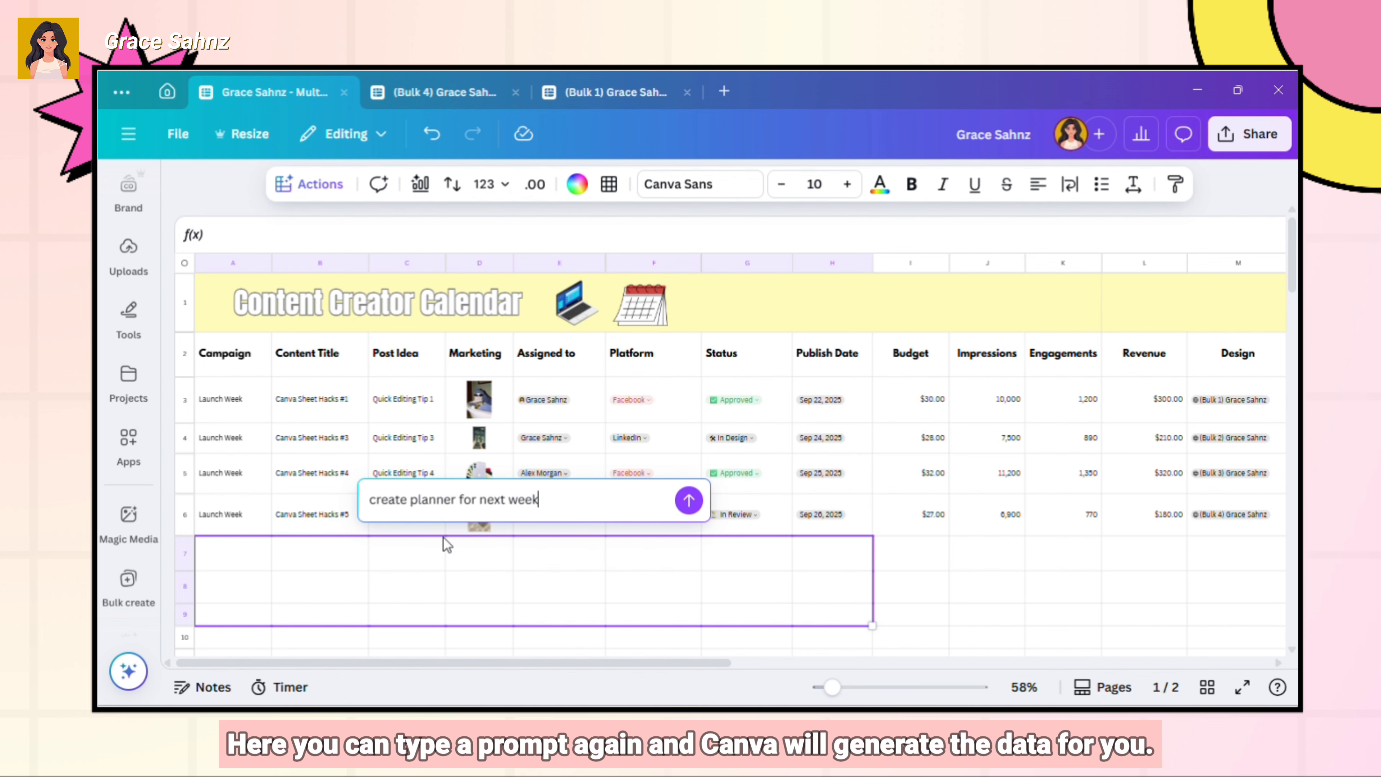
left_click(686, 500)
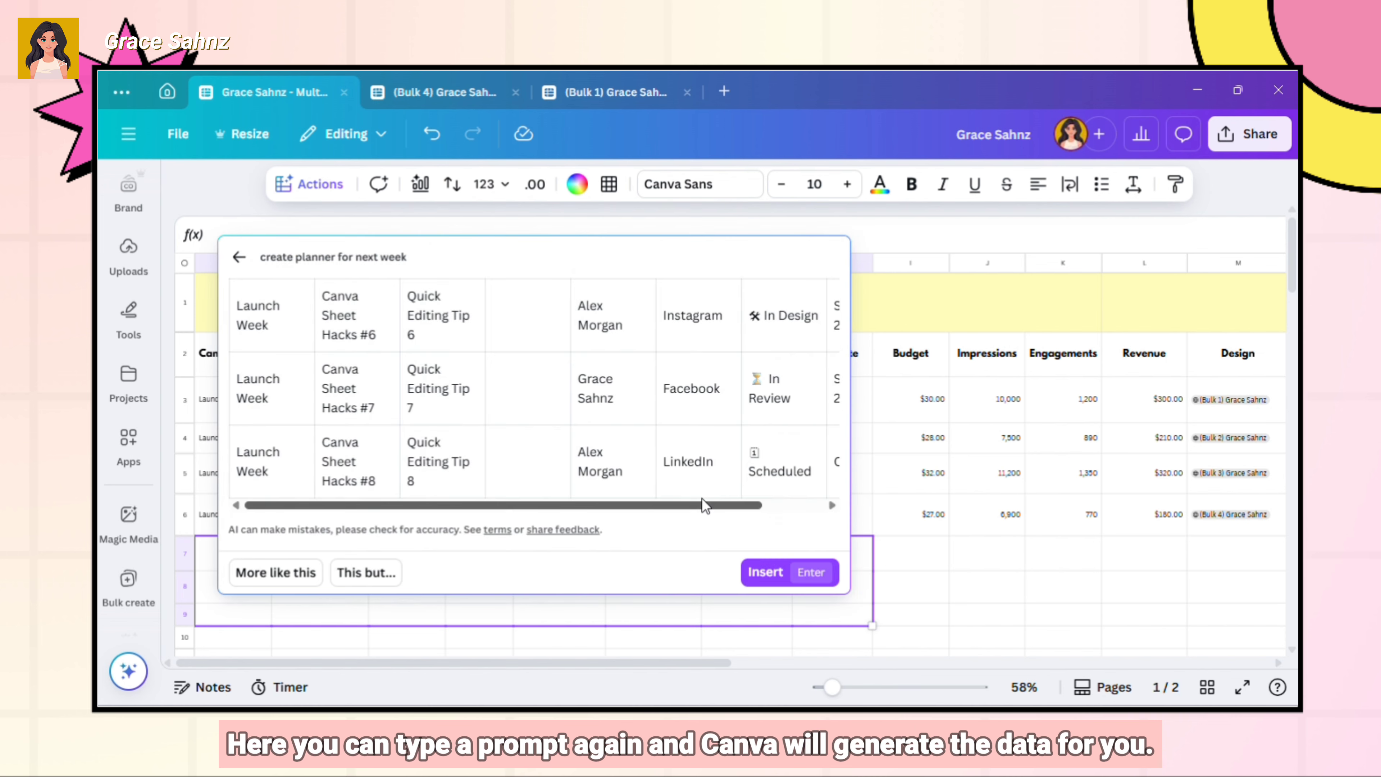
left_click(929, 340)
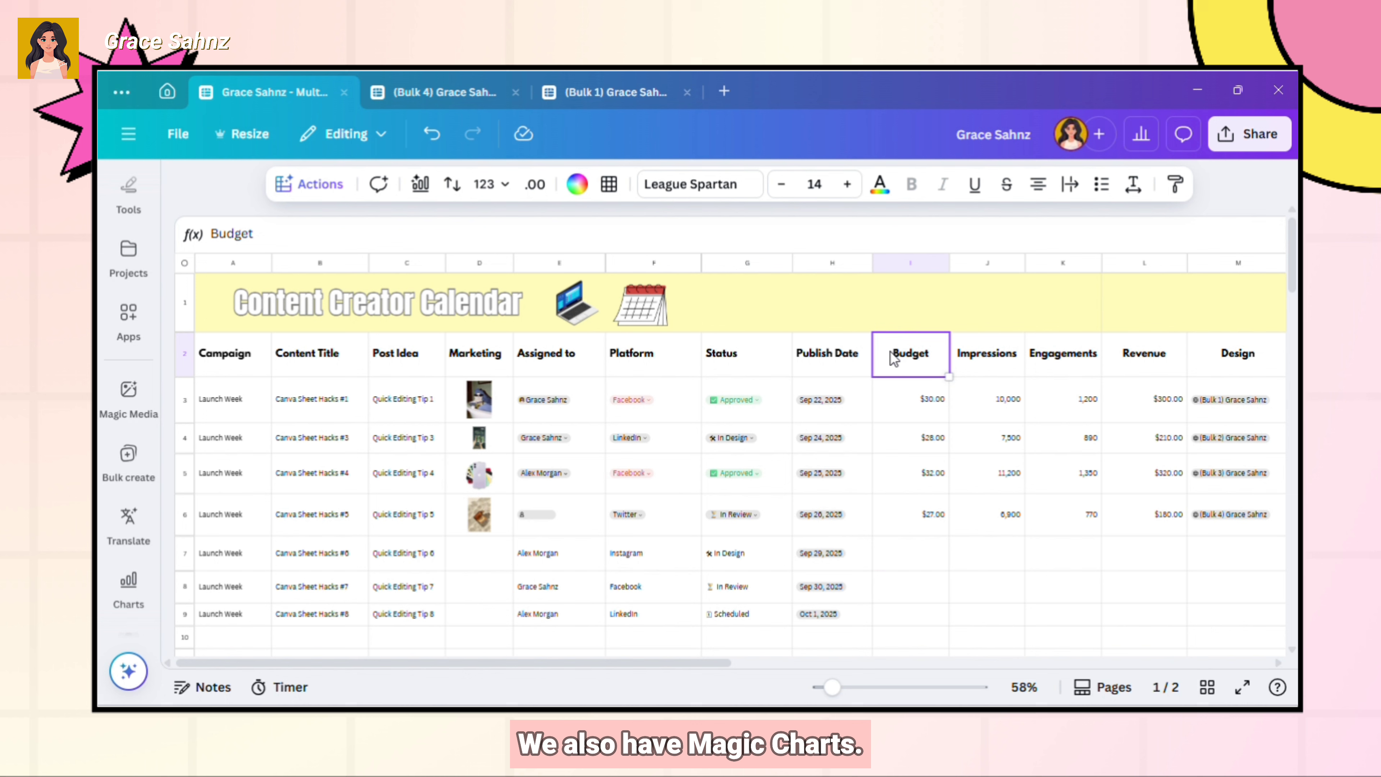
- Open Magic Charts for the Budget to Revenue cells I2:L7 and preview the bar, line, area and further chart types
left_click_drag(895, 359, 1139, 563)
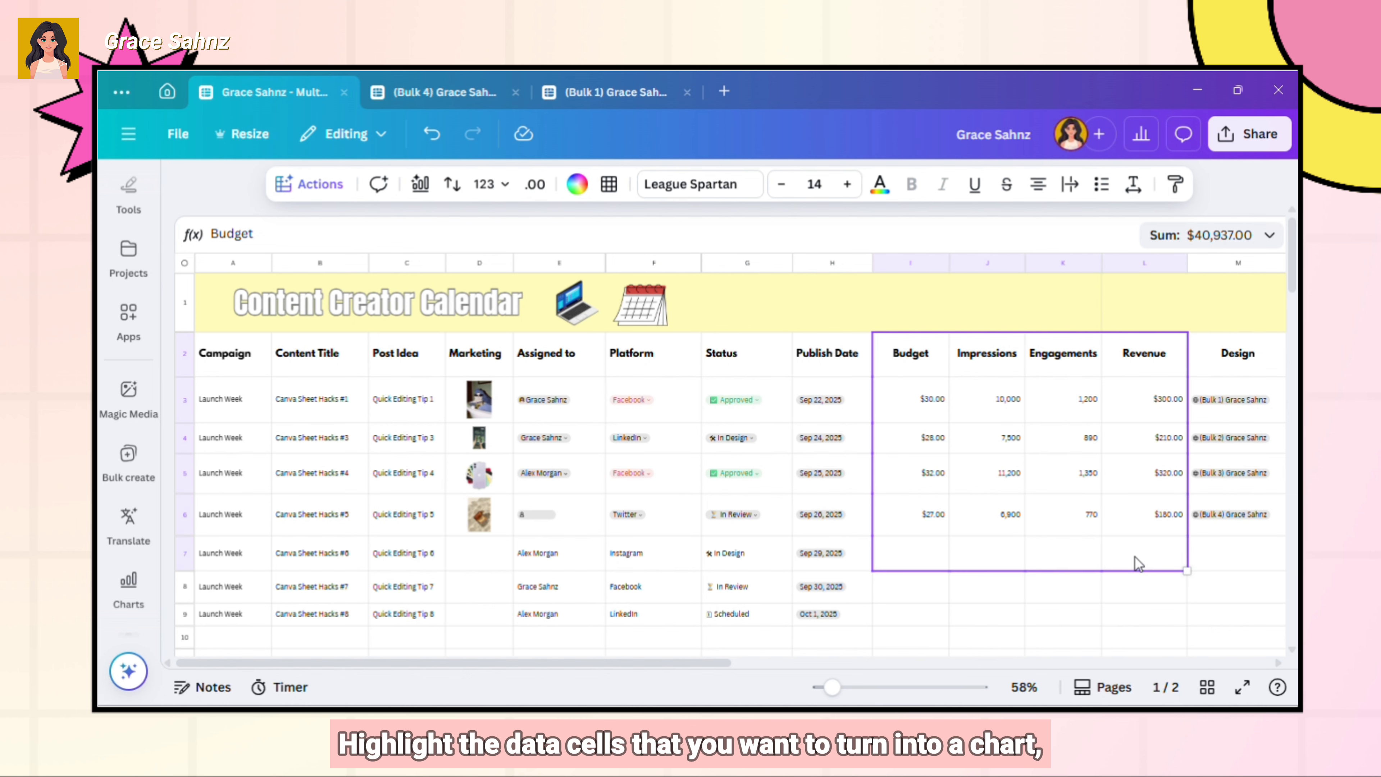
left_click(310, 183)
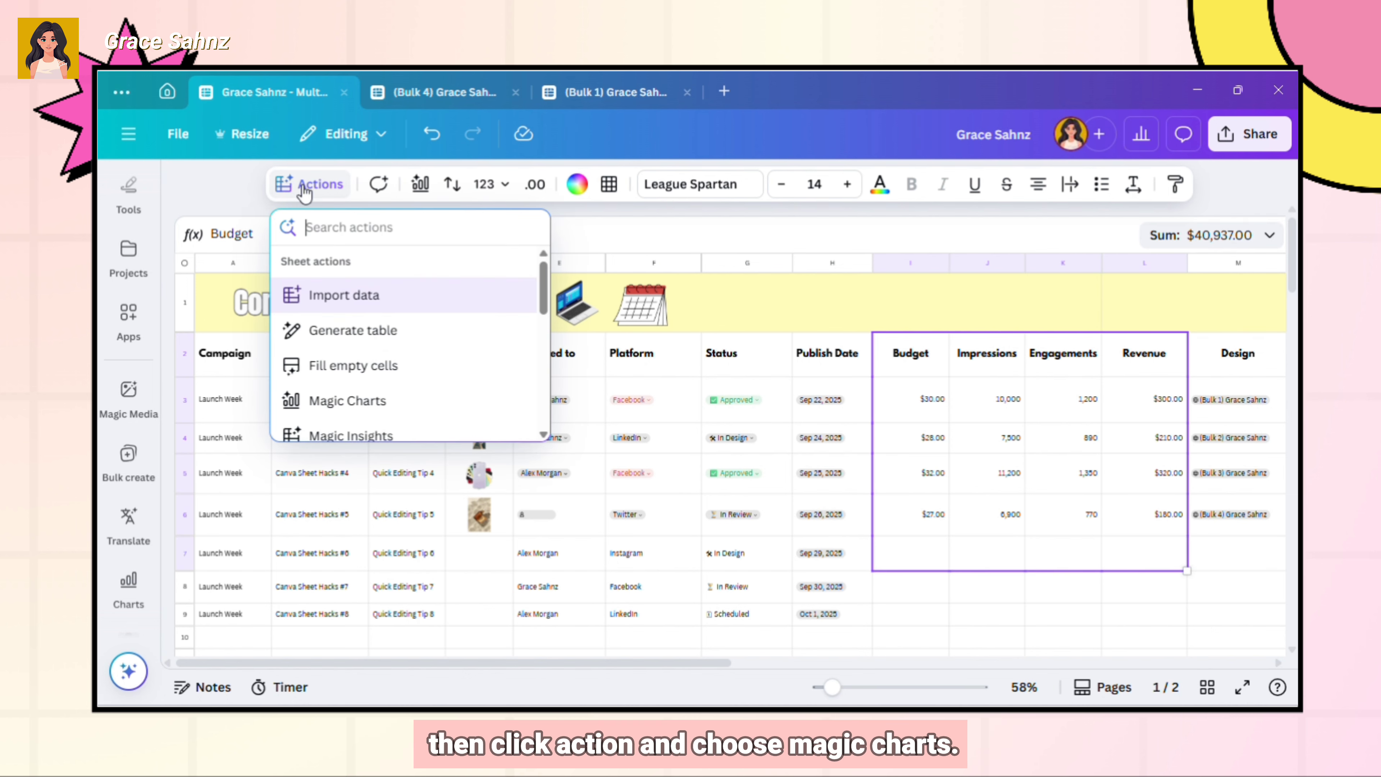
left_click(394, 401)
left_click(295, 318)
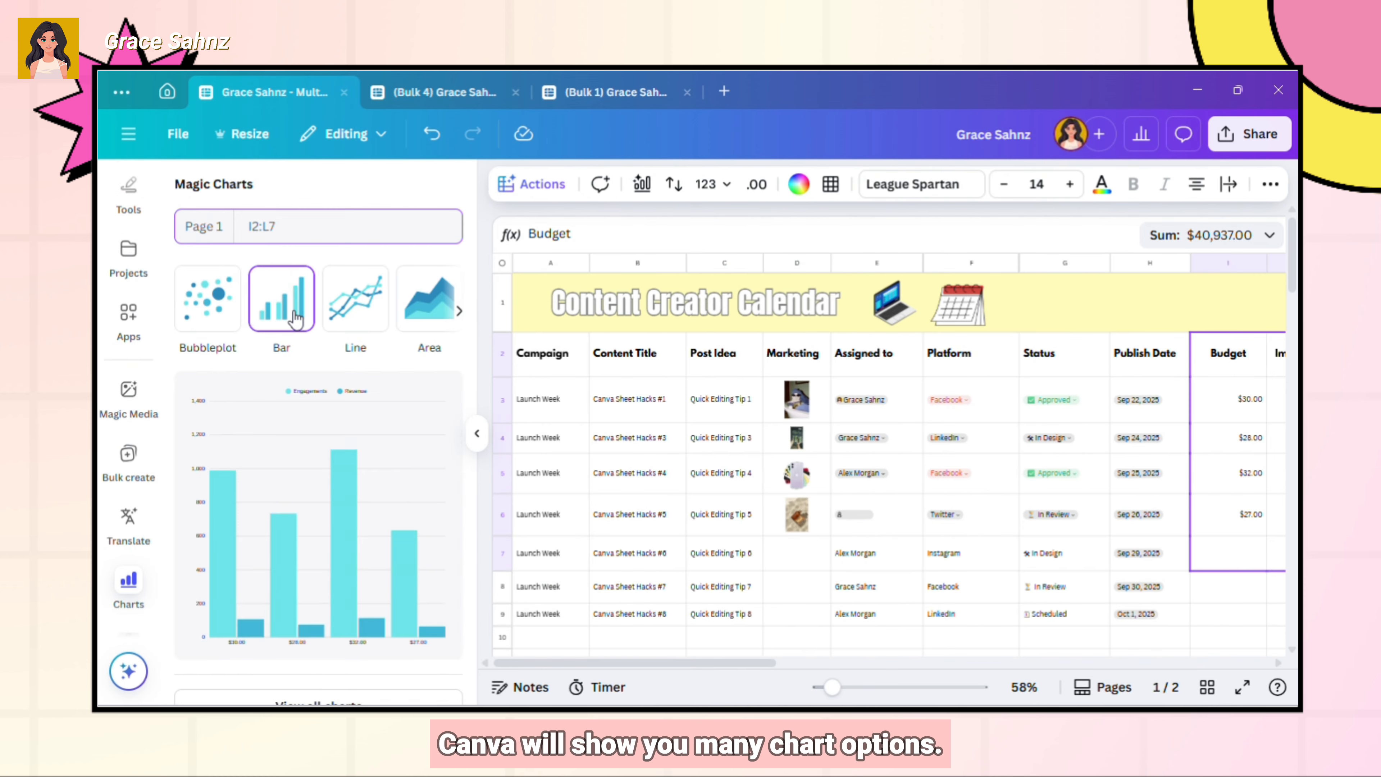
left_click(359, 310)
left_click(435, 312)
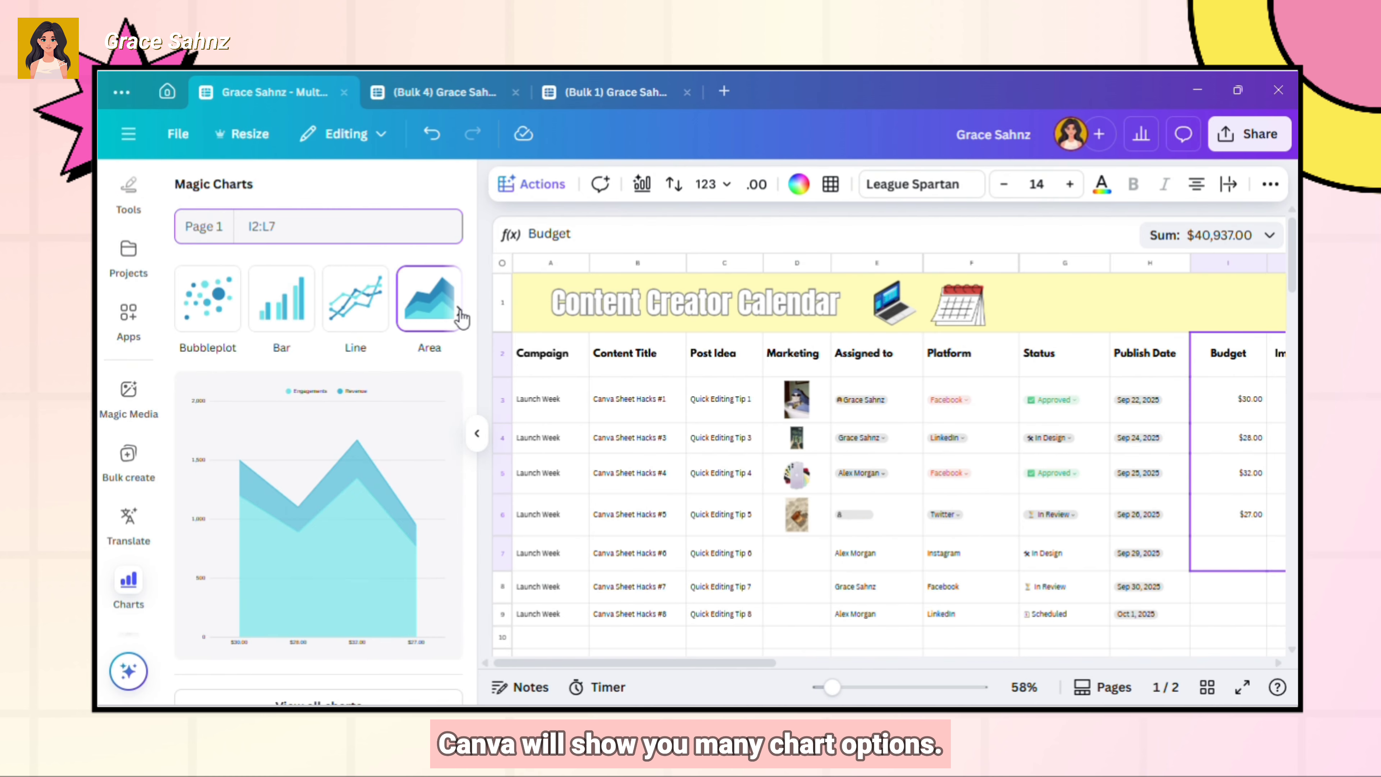
left_click(461, 317)
left_click(435, 309)
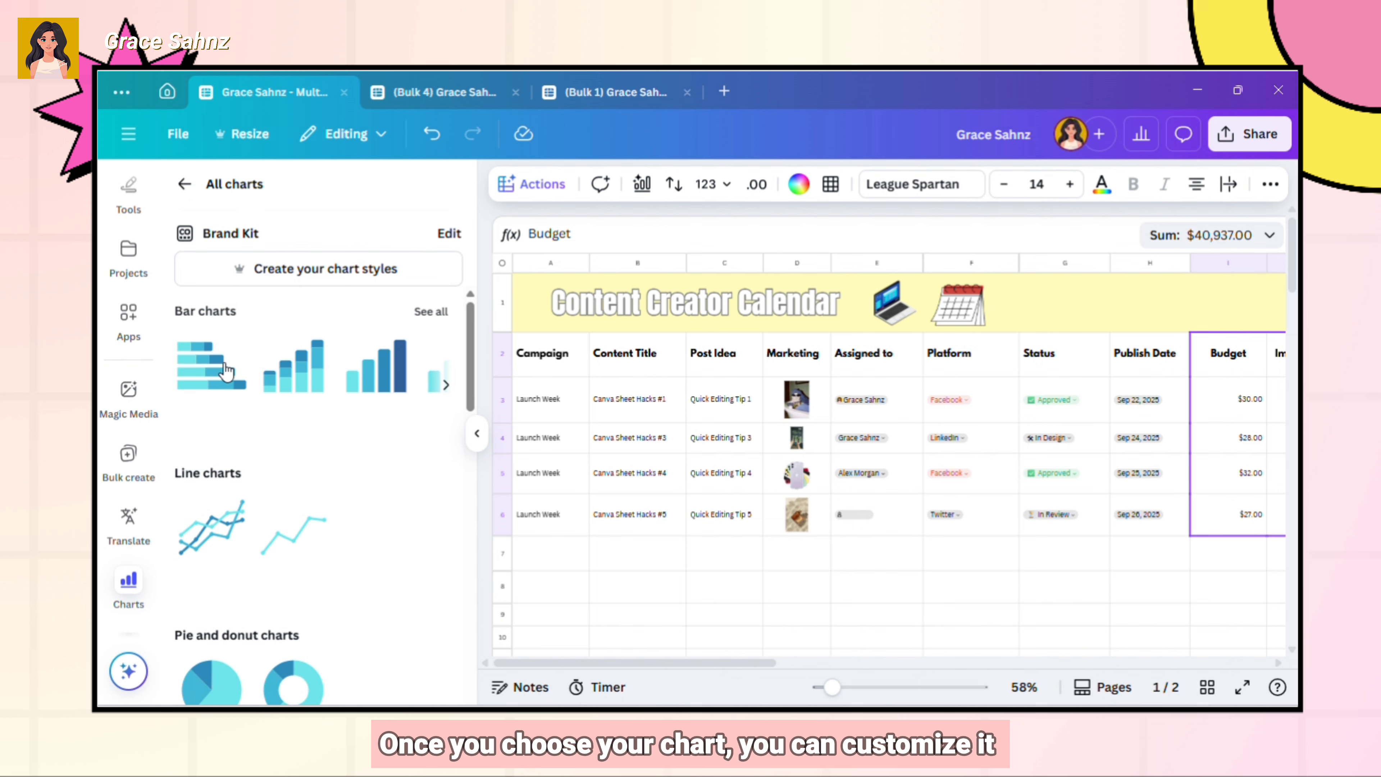
- Insert a stacked row chart of I2:L6 beside the Design column, showing its legend, axis labels and center-aligned data labels
left_click(227, 371)
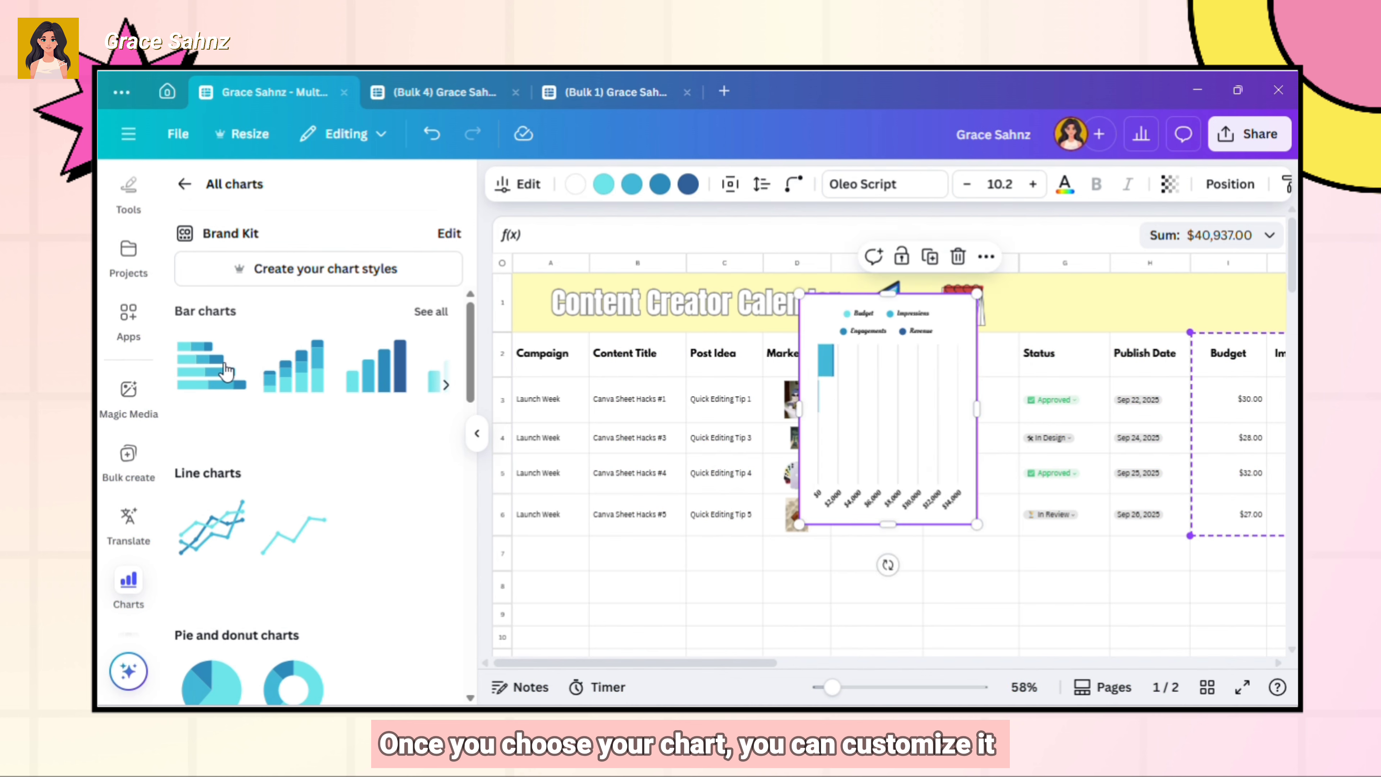
left_click(374, 281)
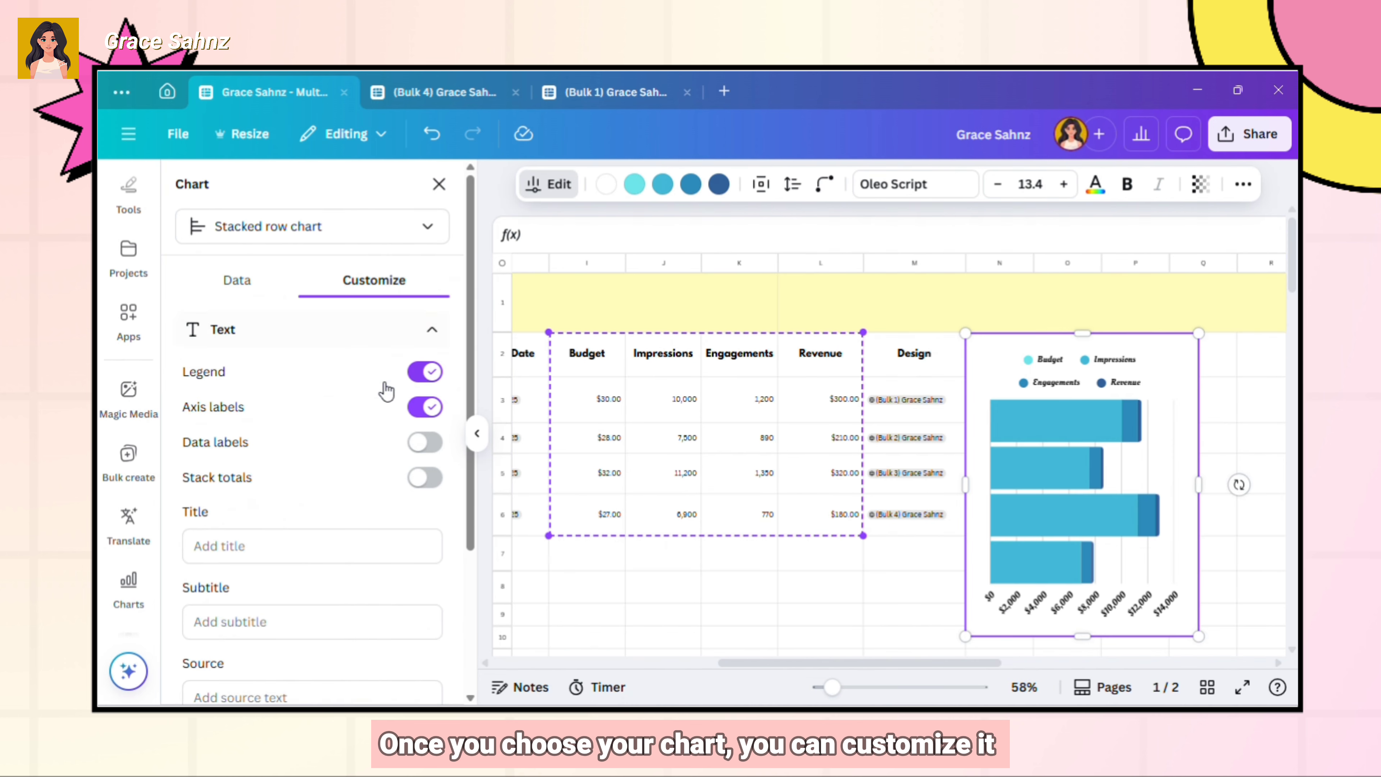
left_click(426, 373)
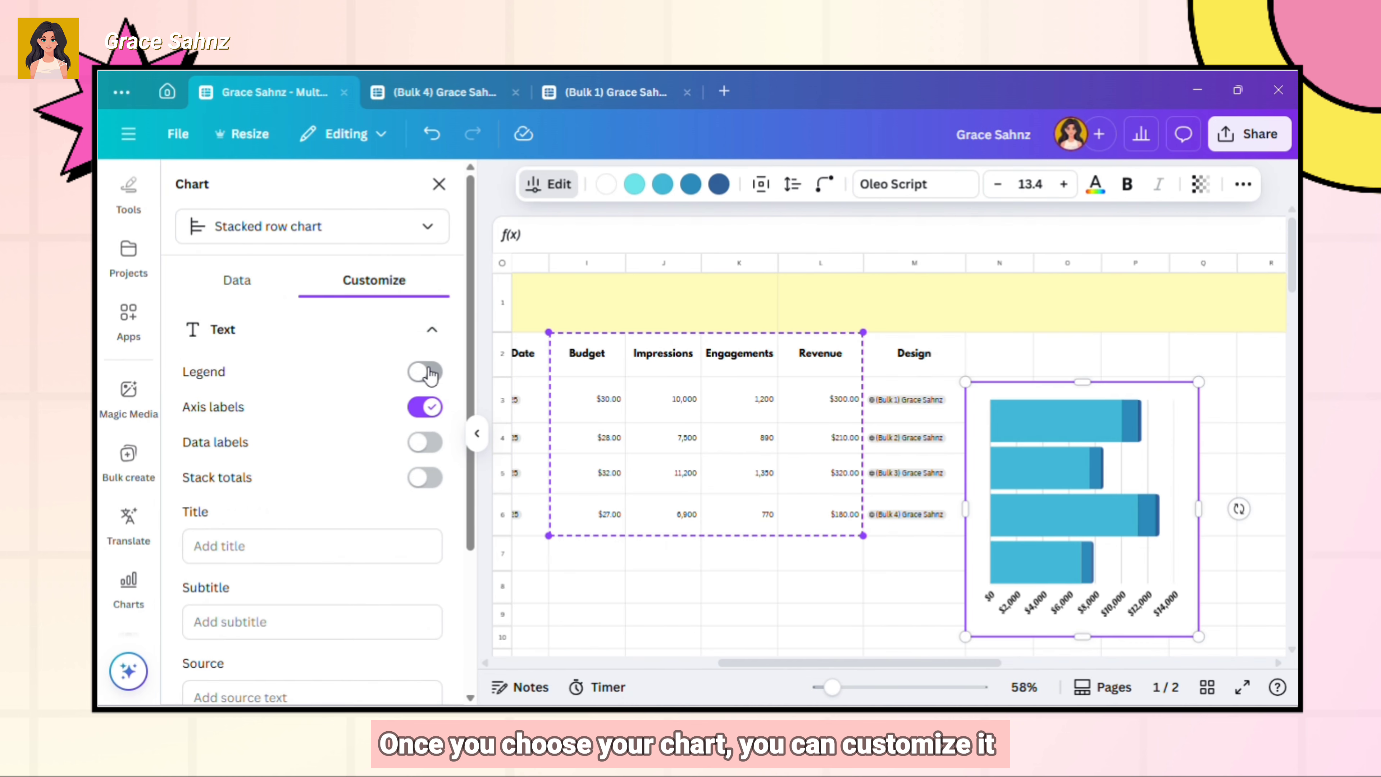
left_click(426, 372)
left_click(426, 410)
left_click(426, 444)
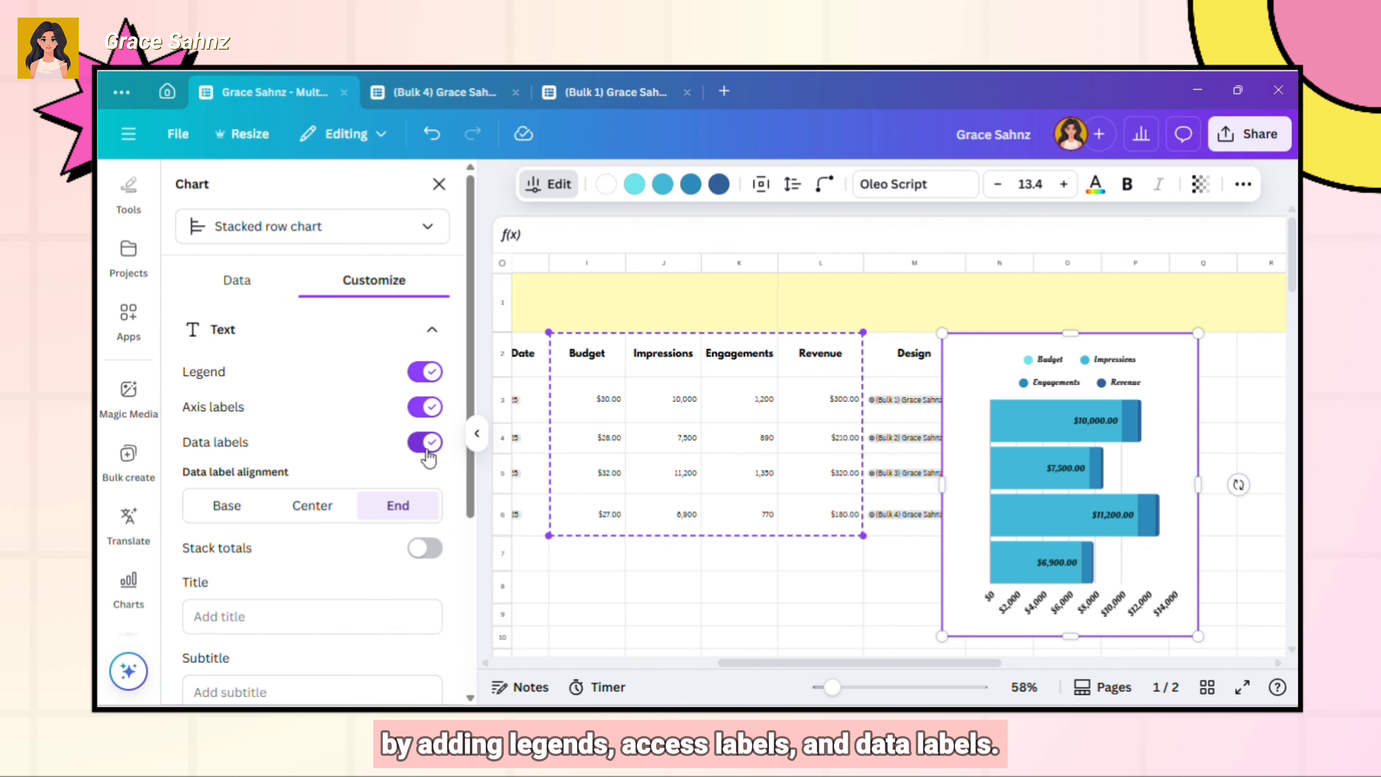
left_click(320, 508)
left_click(241, 517)
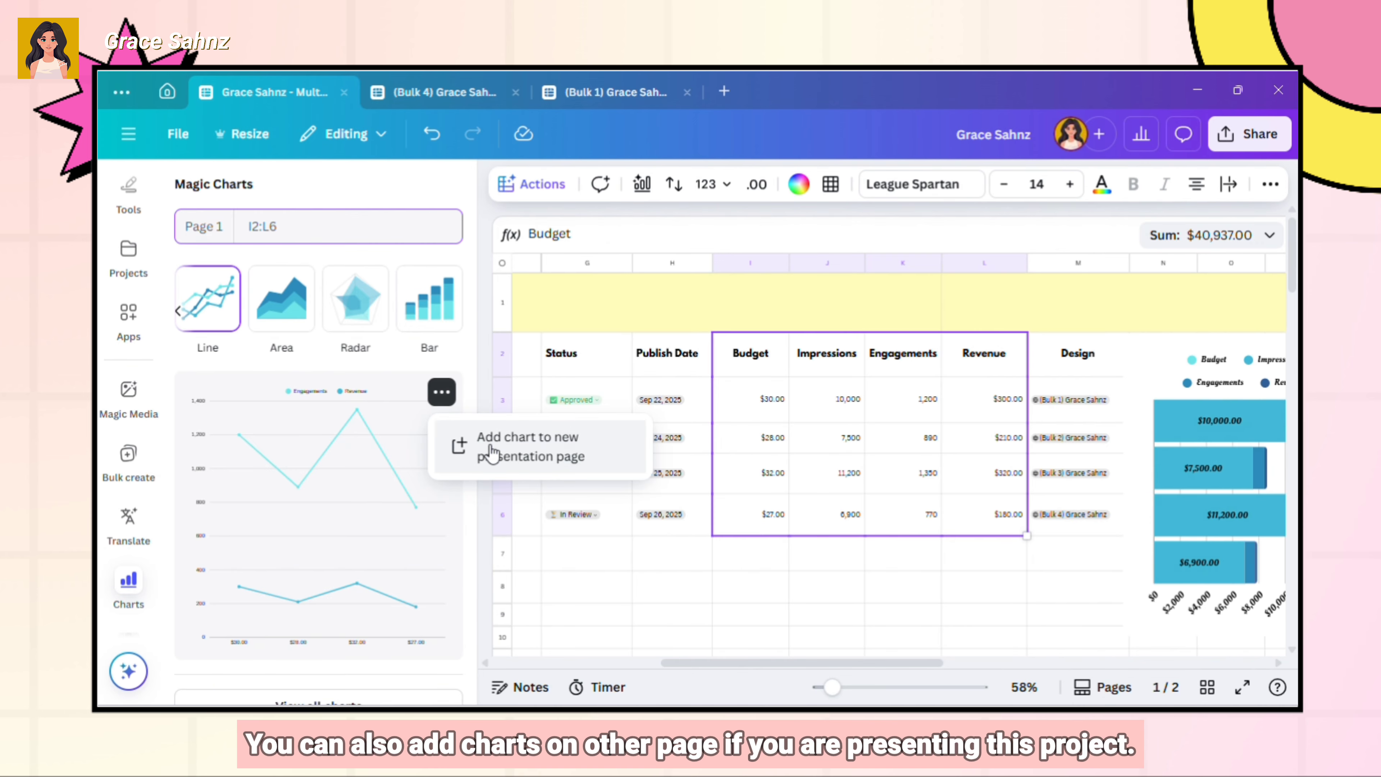
- Add the Magic Charts line chart of I2:L6 to a new presentation page and collapse the chart settings
left_click(451, 391)
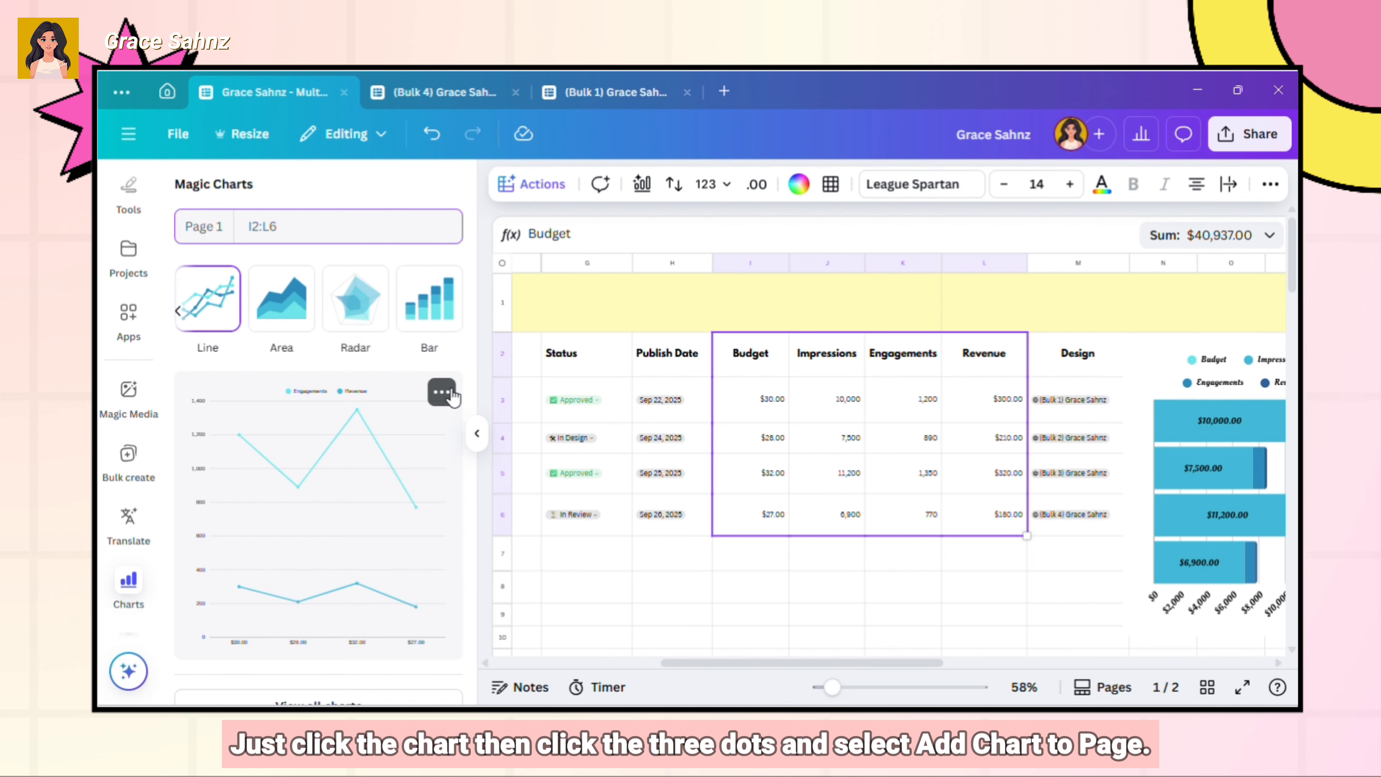
left_click(452, 391)
left_click(479, 445)
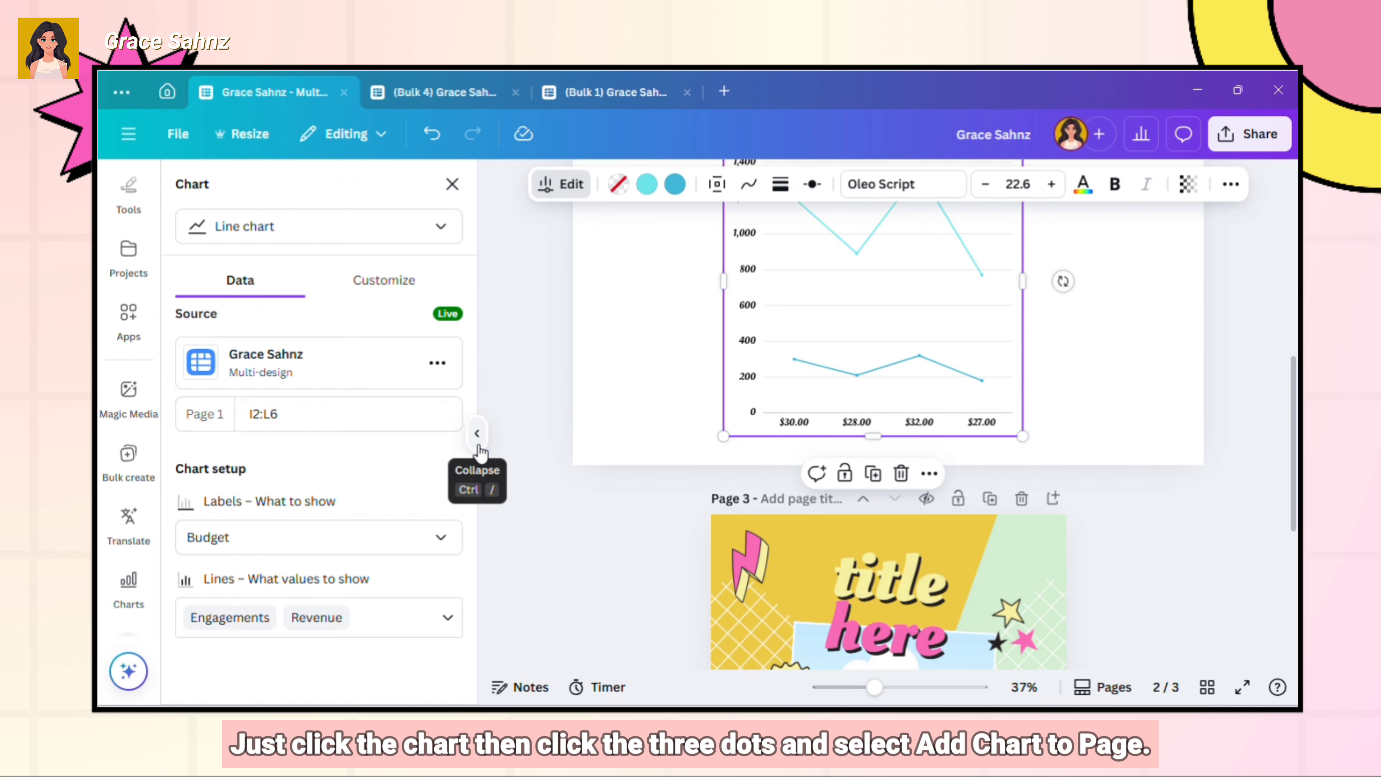
left_click(478, 444)
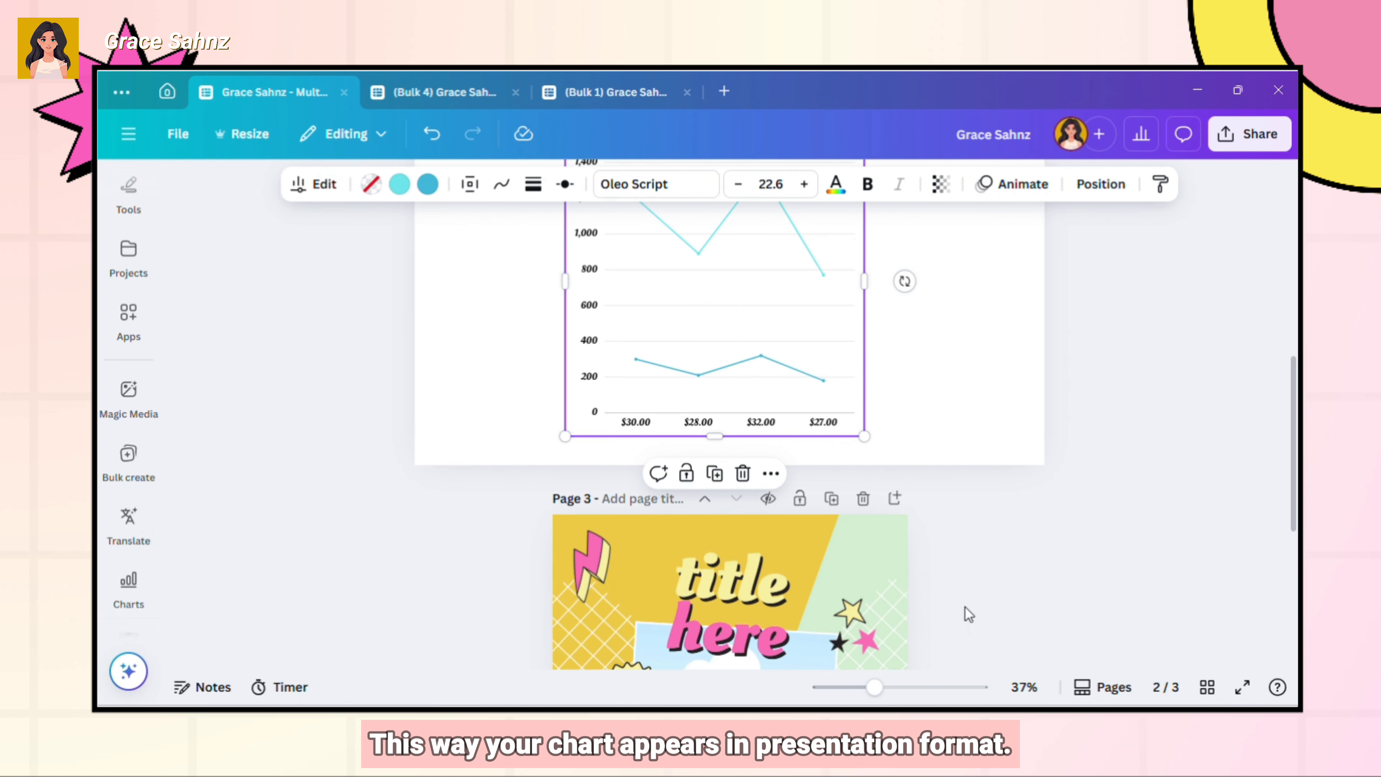
- Return to the sheet on page 1 and total the Budget column in cell I7 with SUM over I2:I6
left_click(1099, 689)
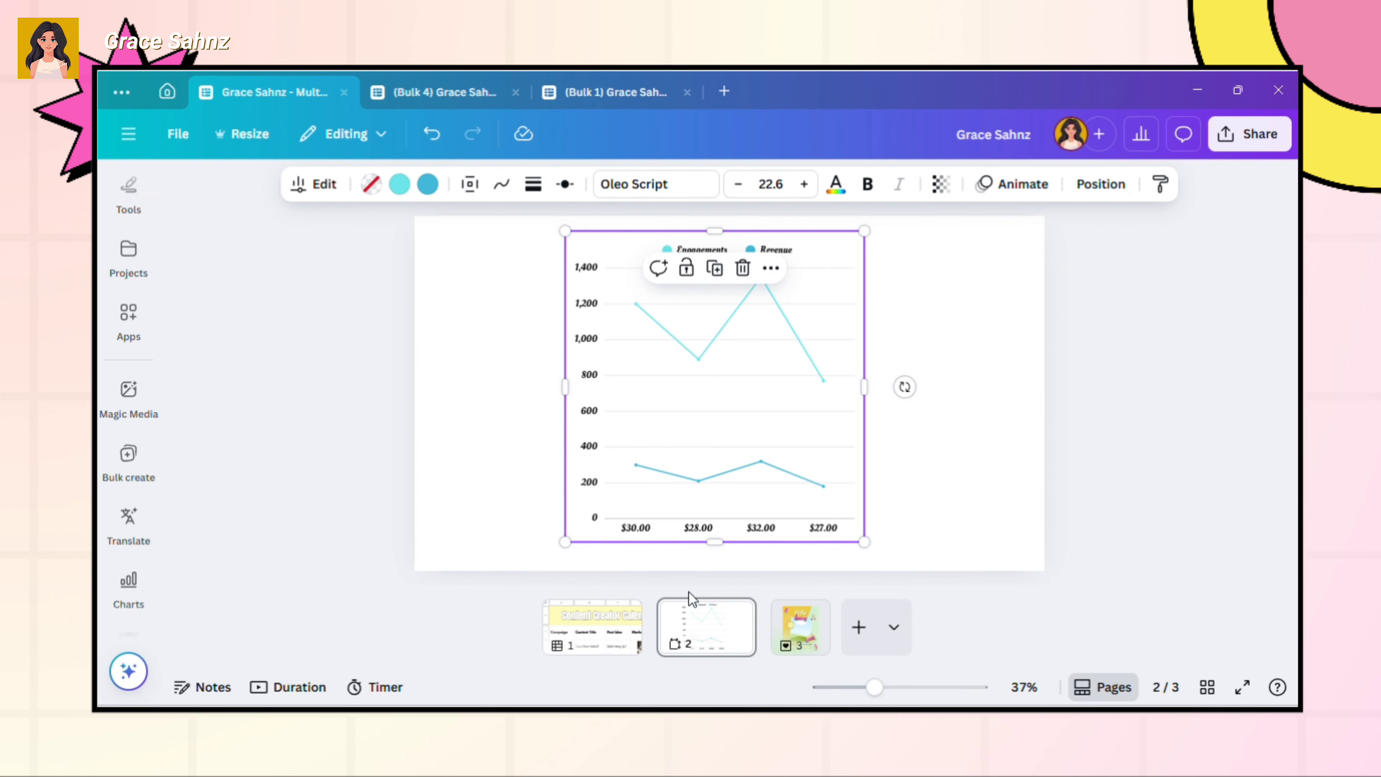
left_click(607, 653)
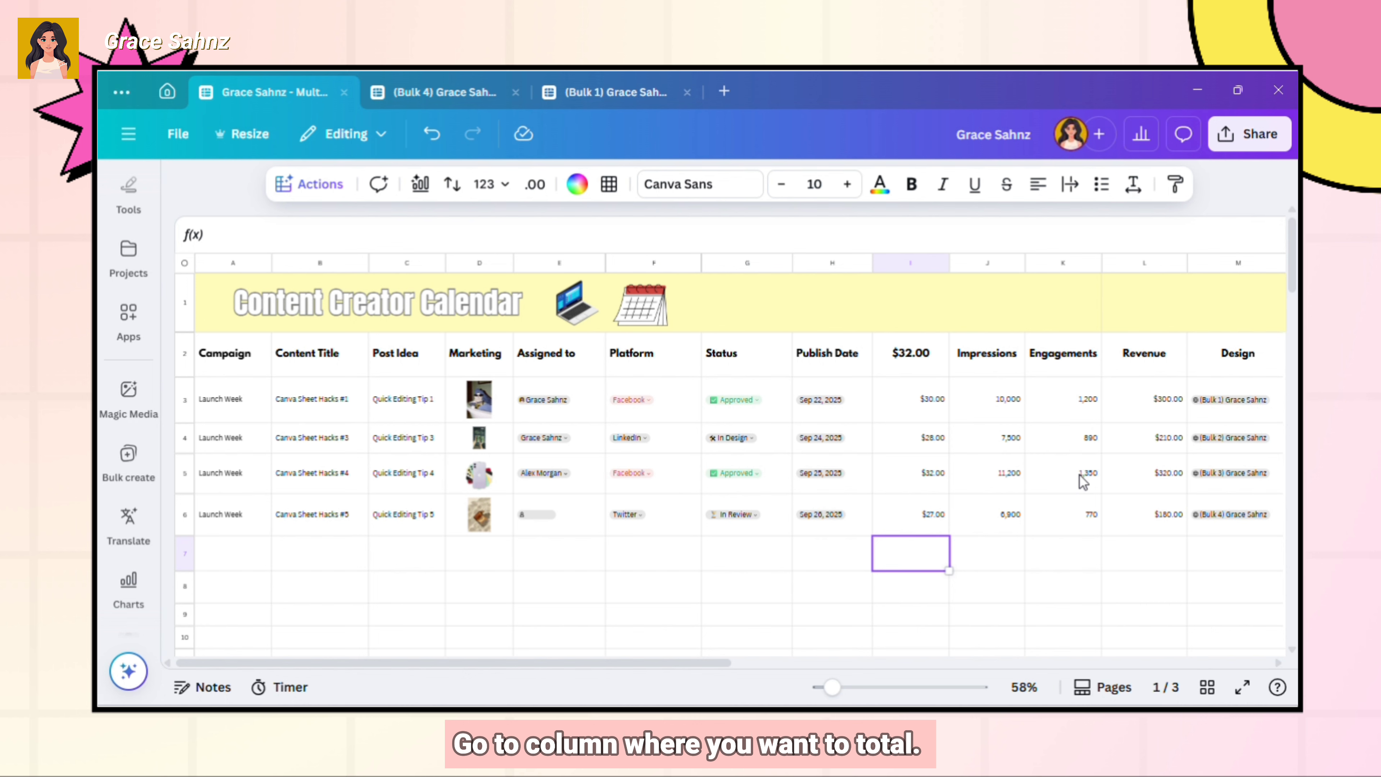
double_click(903, 550)
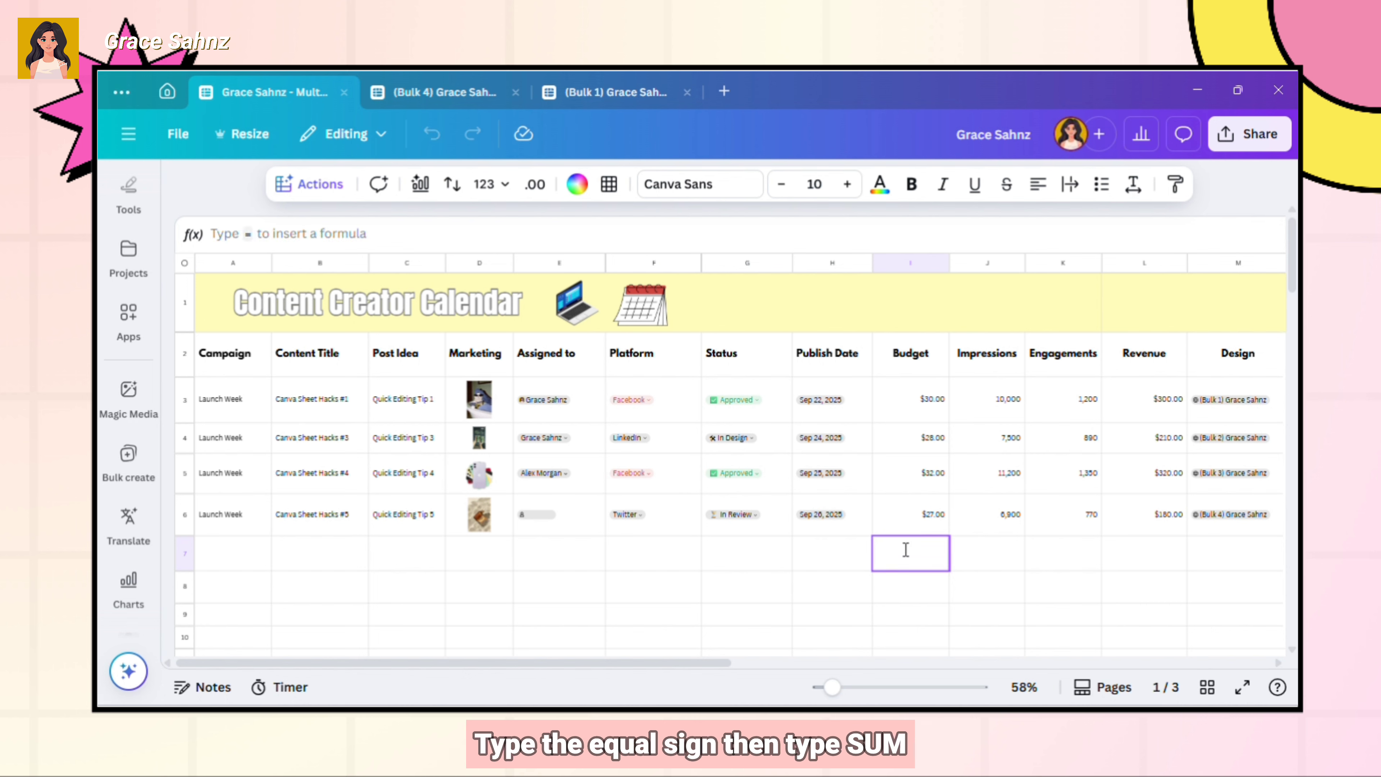
type("=")
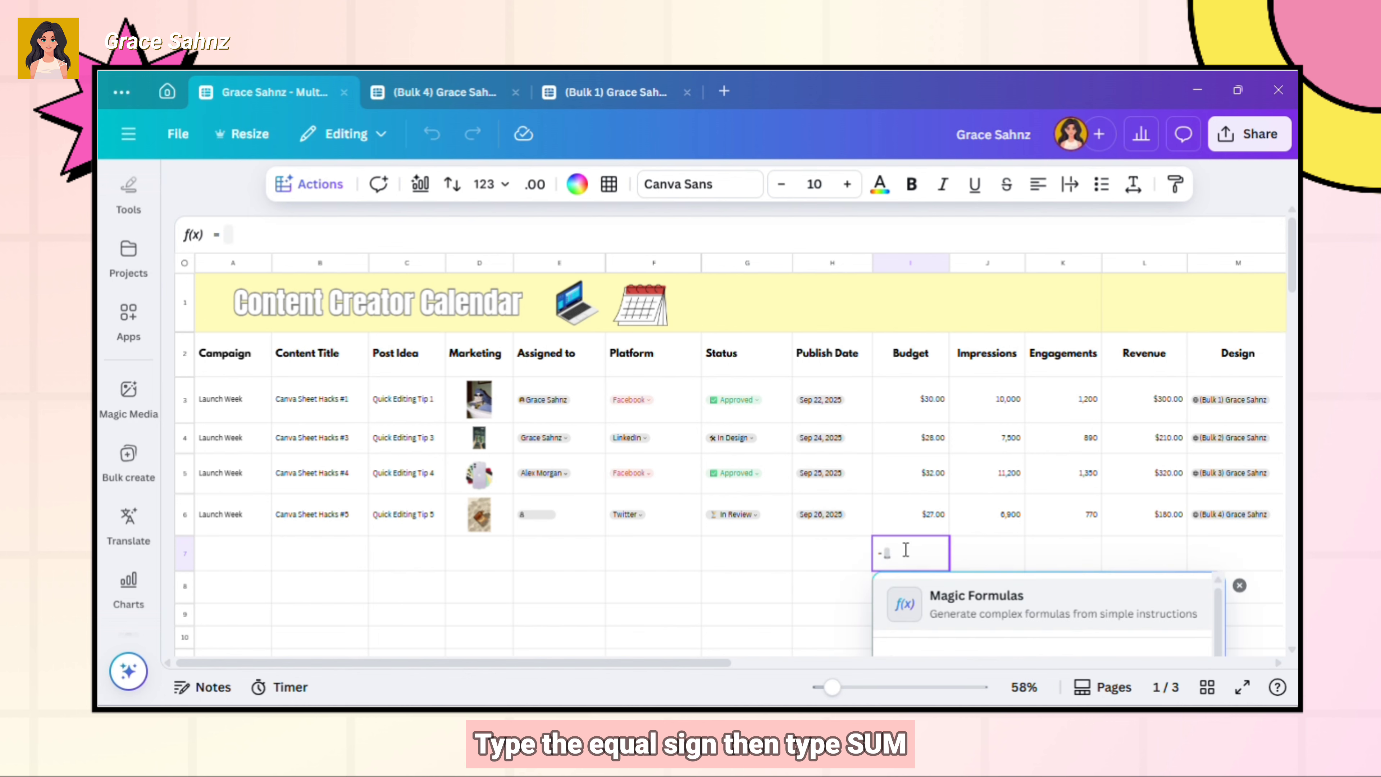
scroll(959, 582, "down", 2)
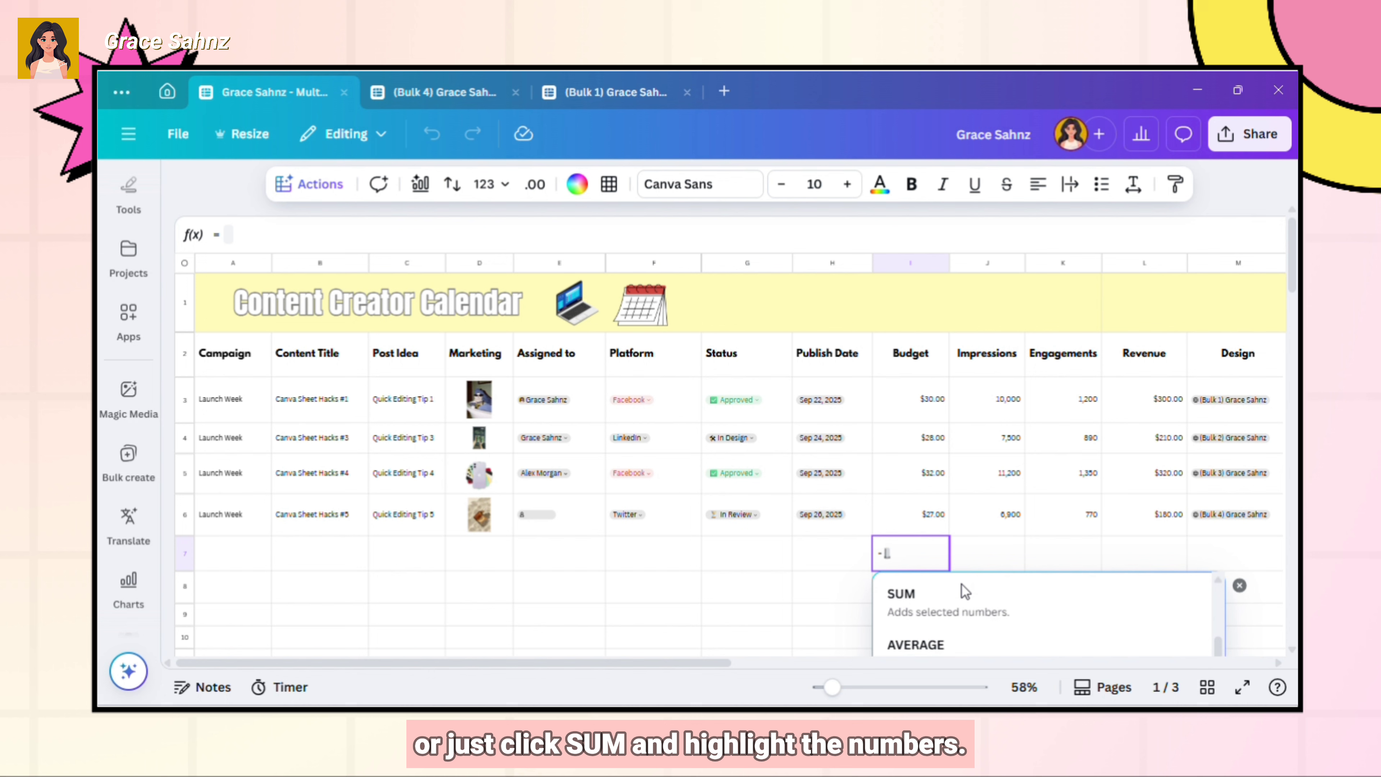
left_click(971, 621)
left_click_drag(919, 514, 912, 360)
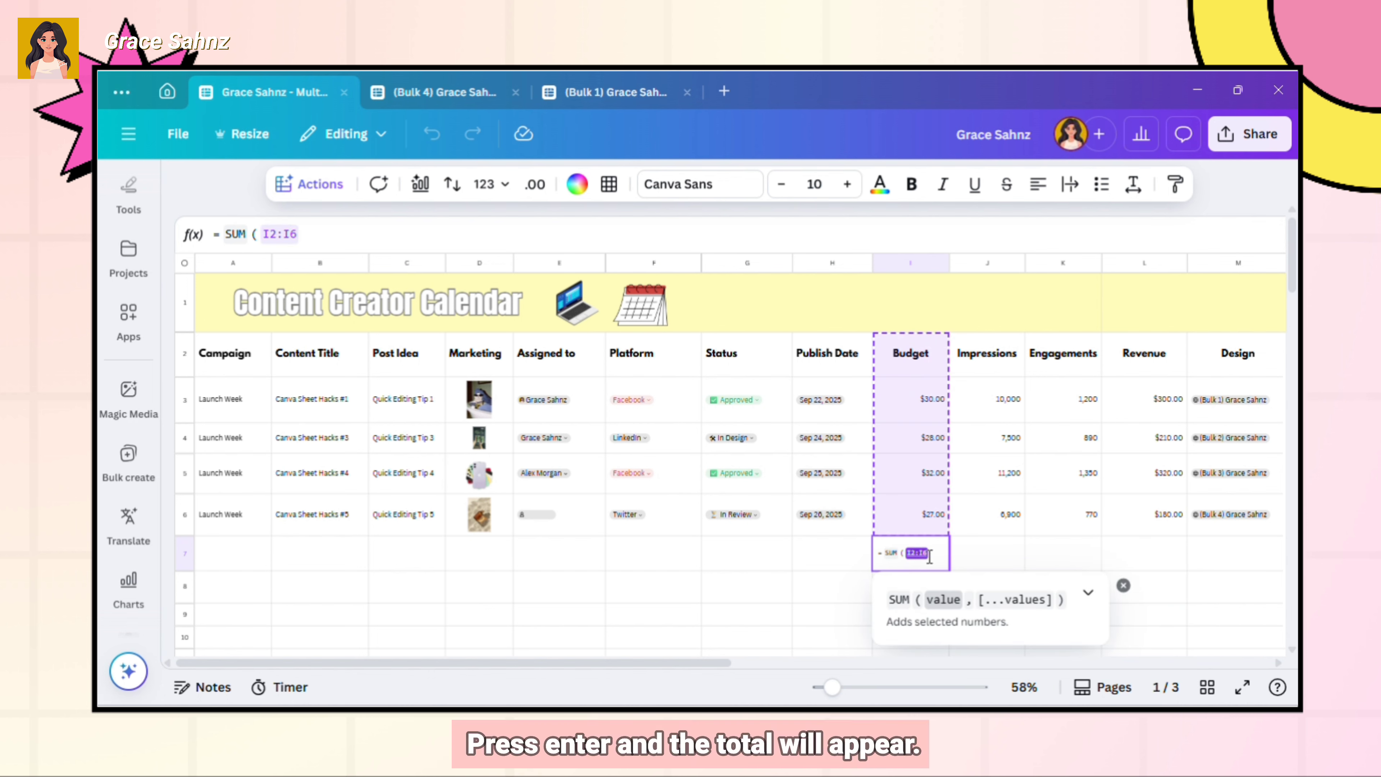
key("Return")
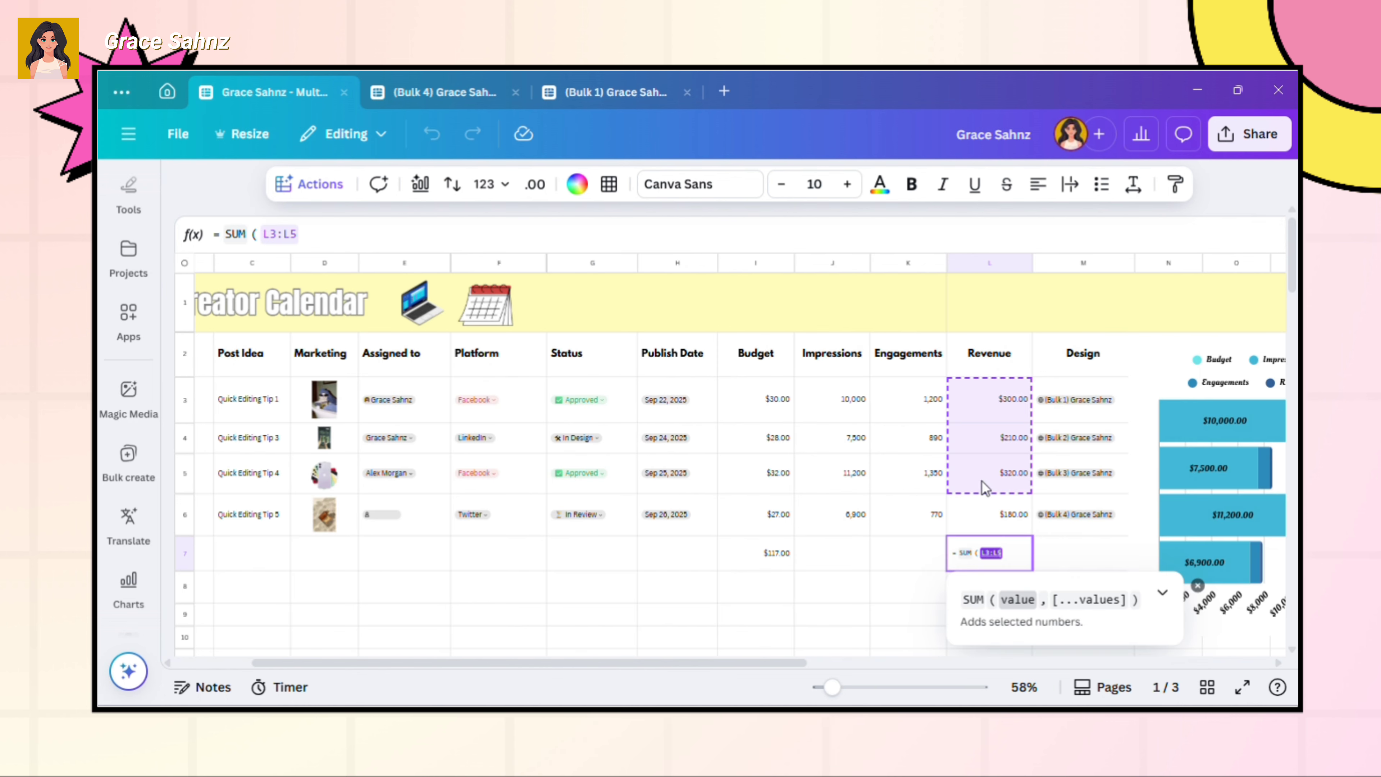
- Total the Revenue column in cell L7 with the SUM formula
key("Return")
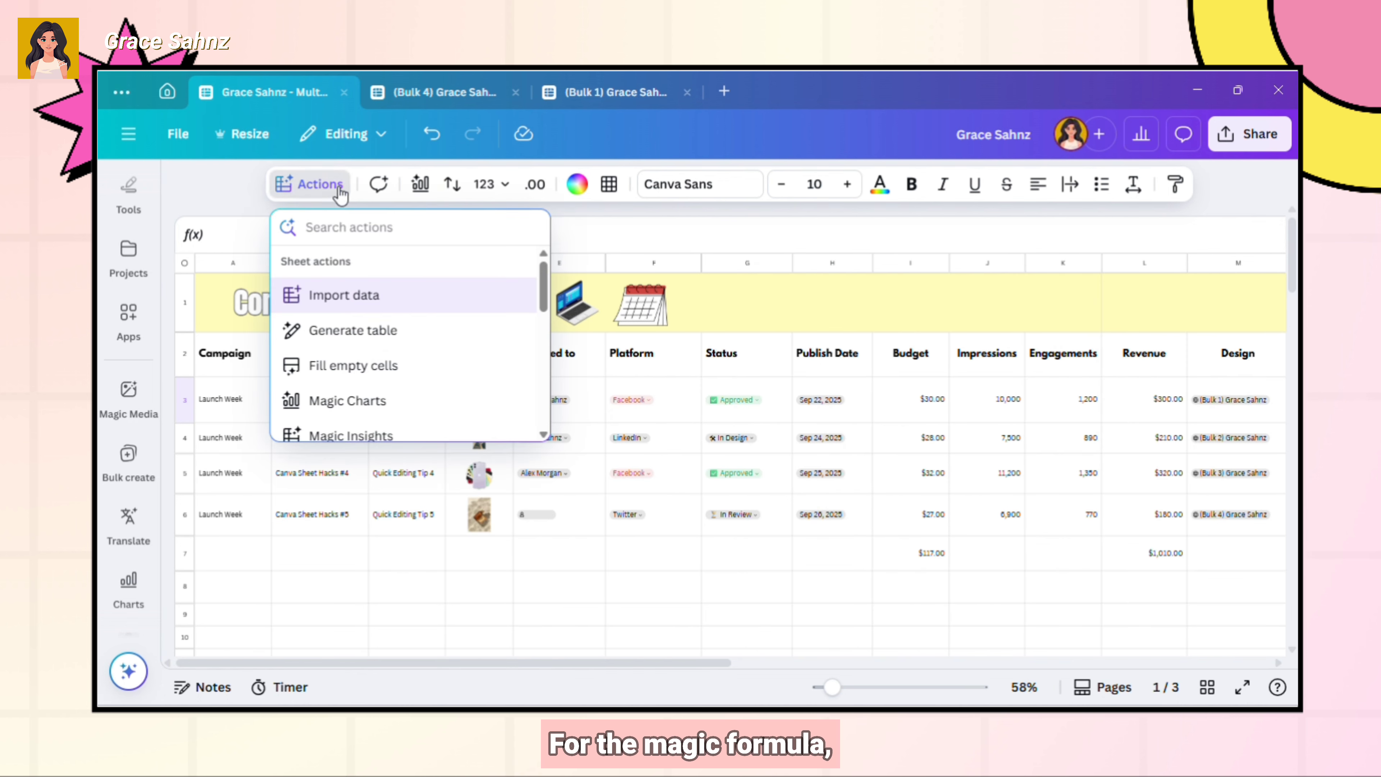
- Generate a formula in cell N3 with Magic Formulas using the prompt "Add j6 and k6"
scroll(430, 419, "down", 3)
scroll(433, 425, "down", 3)
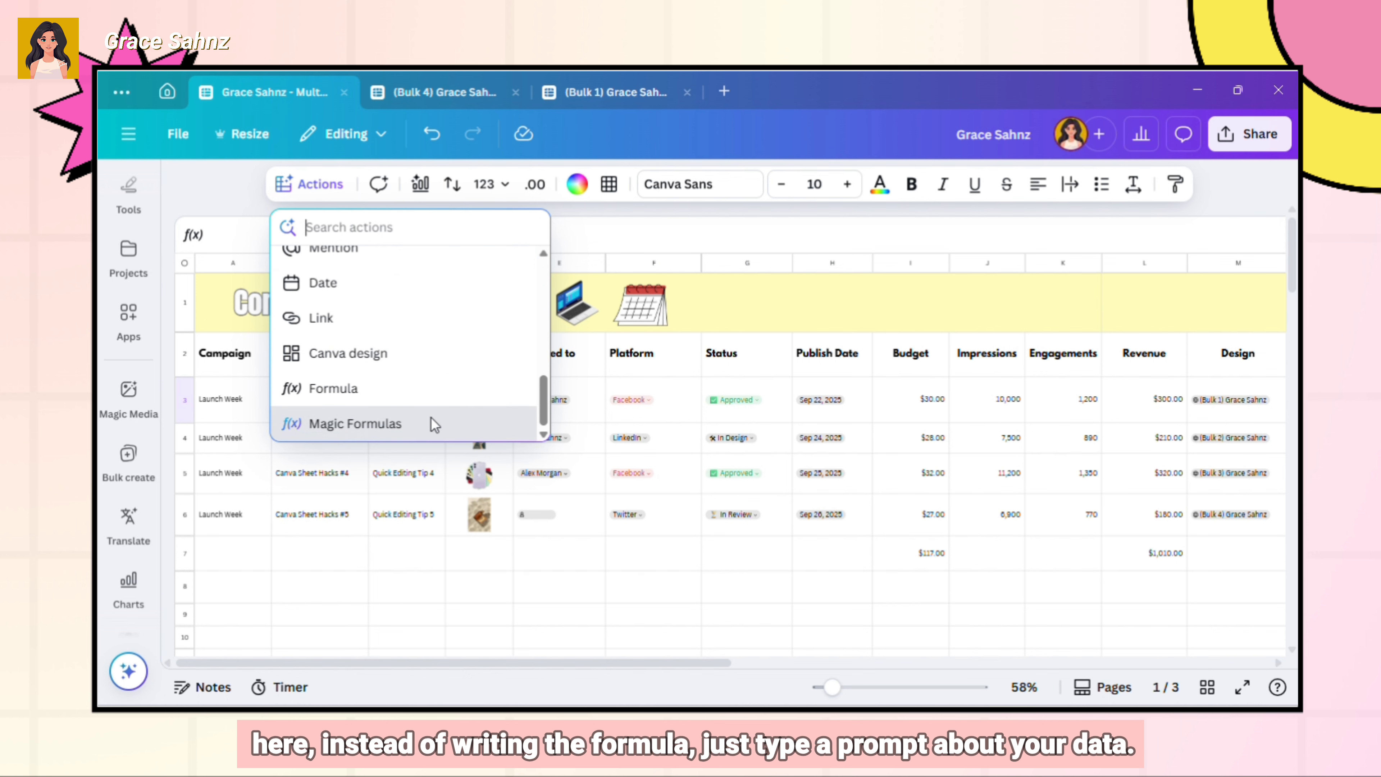
left_click(430, 418)
type("Add j")
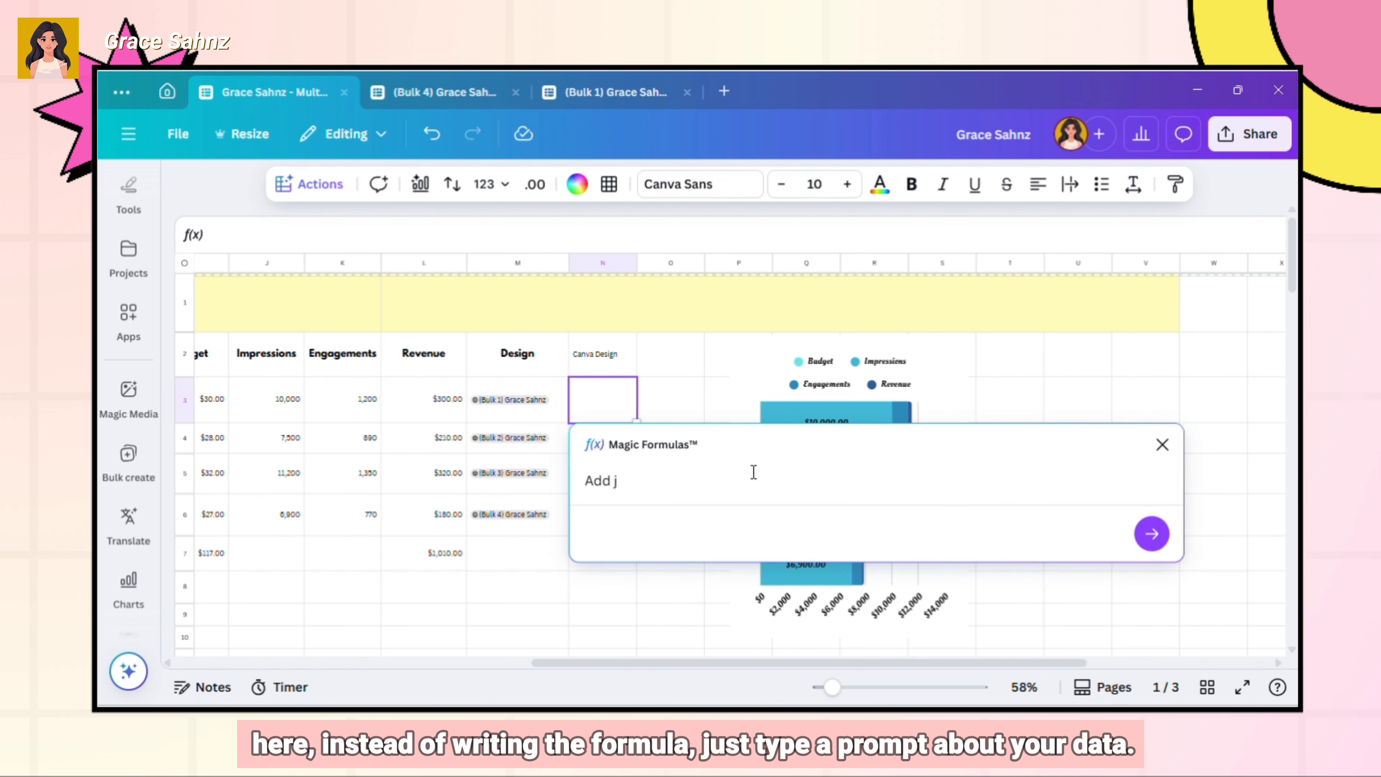
type("6 and k6")
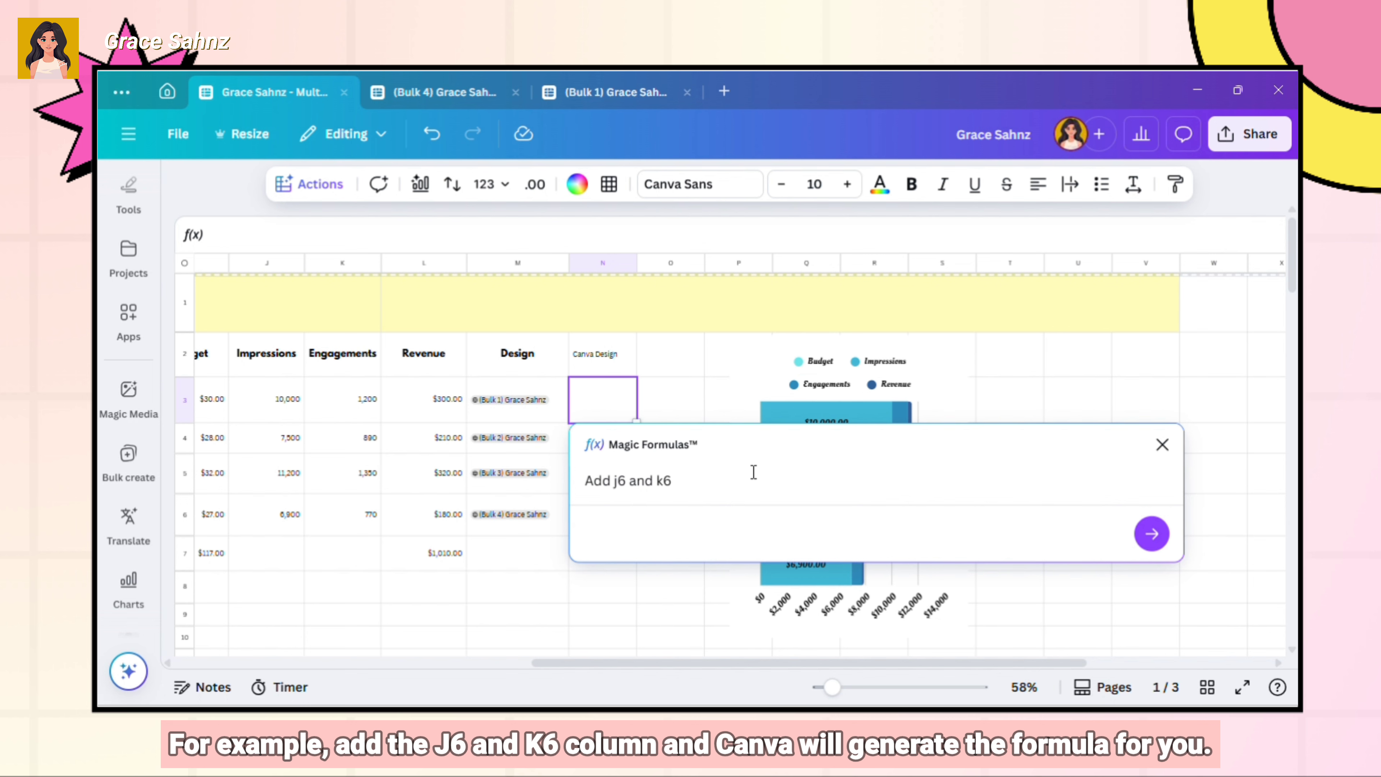
left_click(1150, 518)
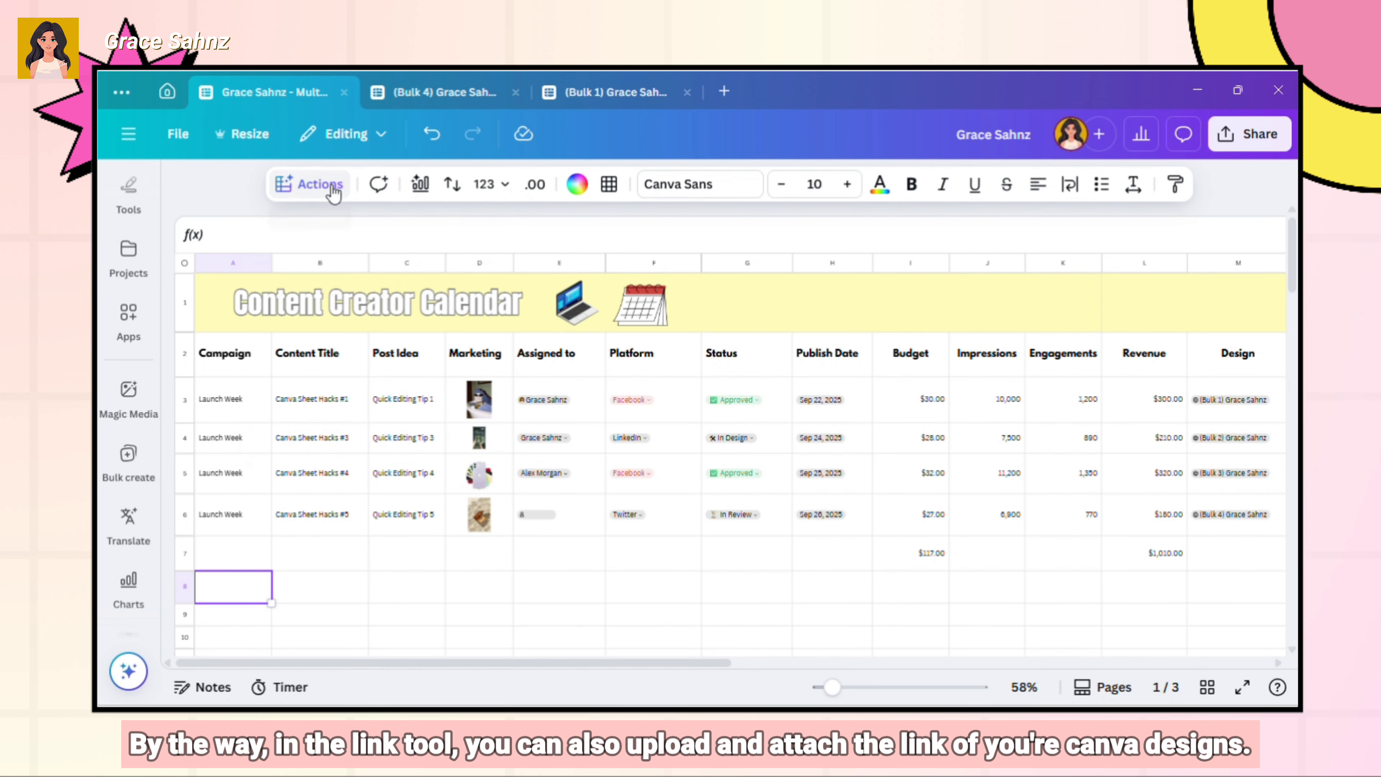
- Insert a link to the (Bulk 1) Canva design in cell A8
left_click(309, 183)
scroll(463, 398, "down", 6)
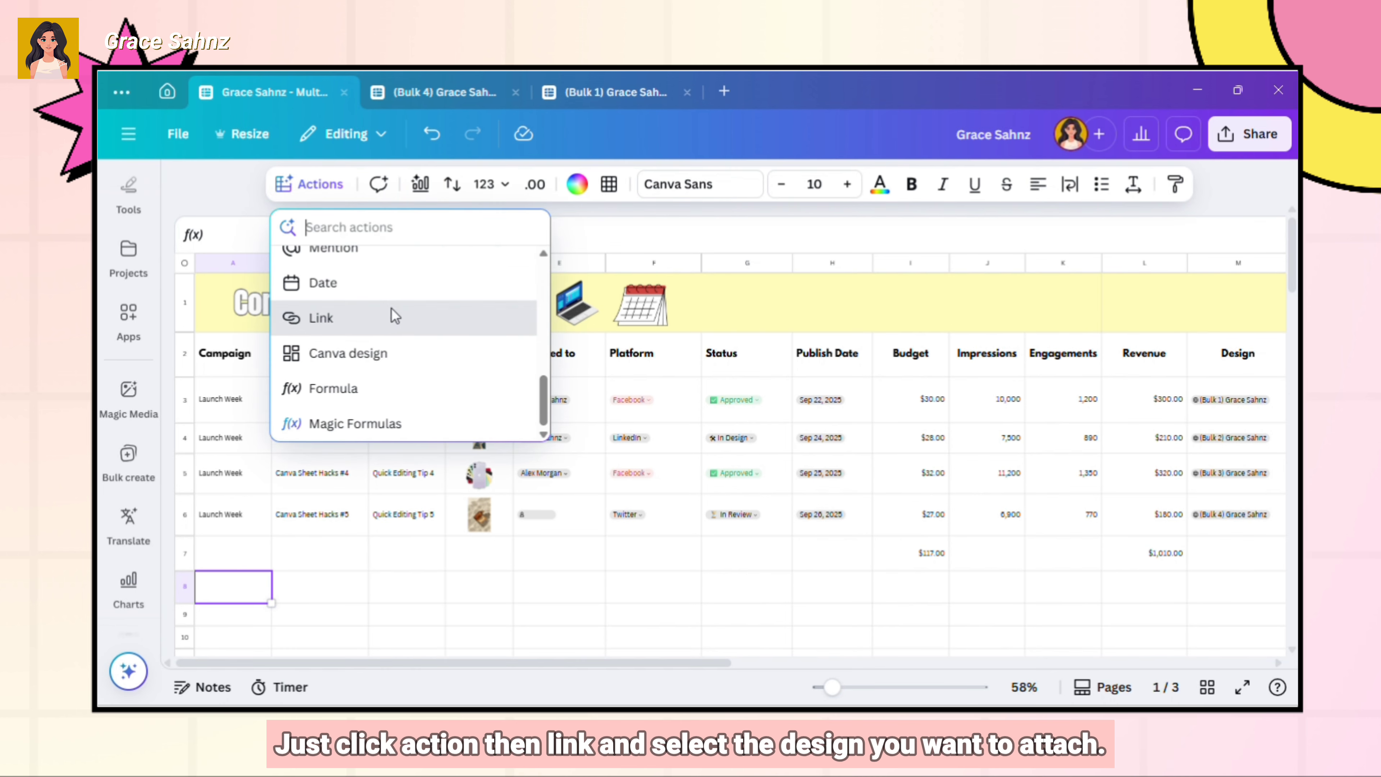
left_click(393, 317)
scroll(348, 557, "down", 3)
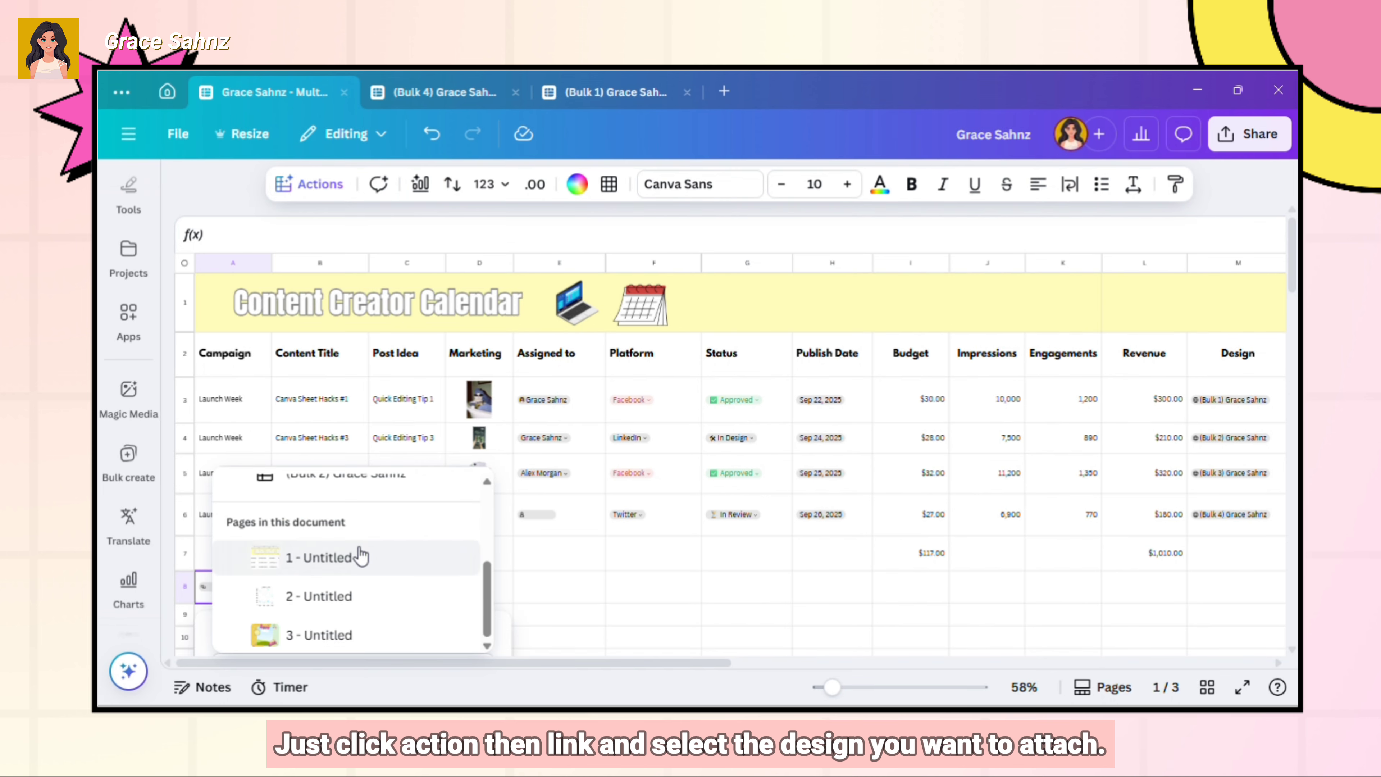
scroll(360, 554, "up", 5)
left_click(348, 547)
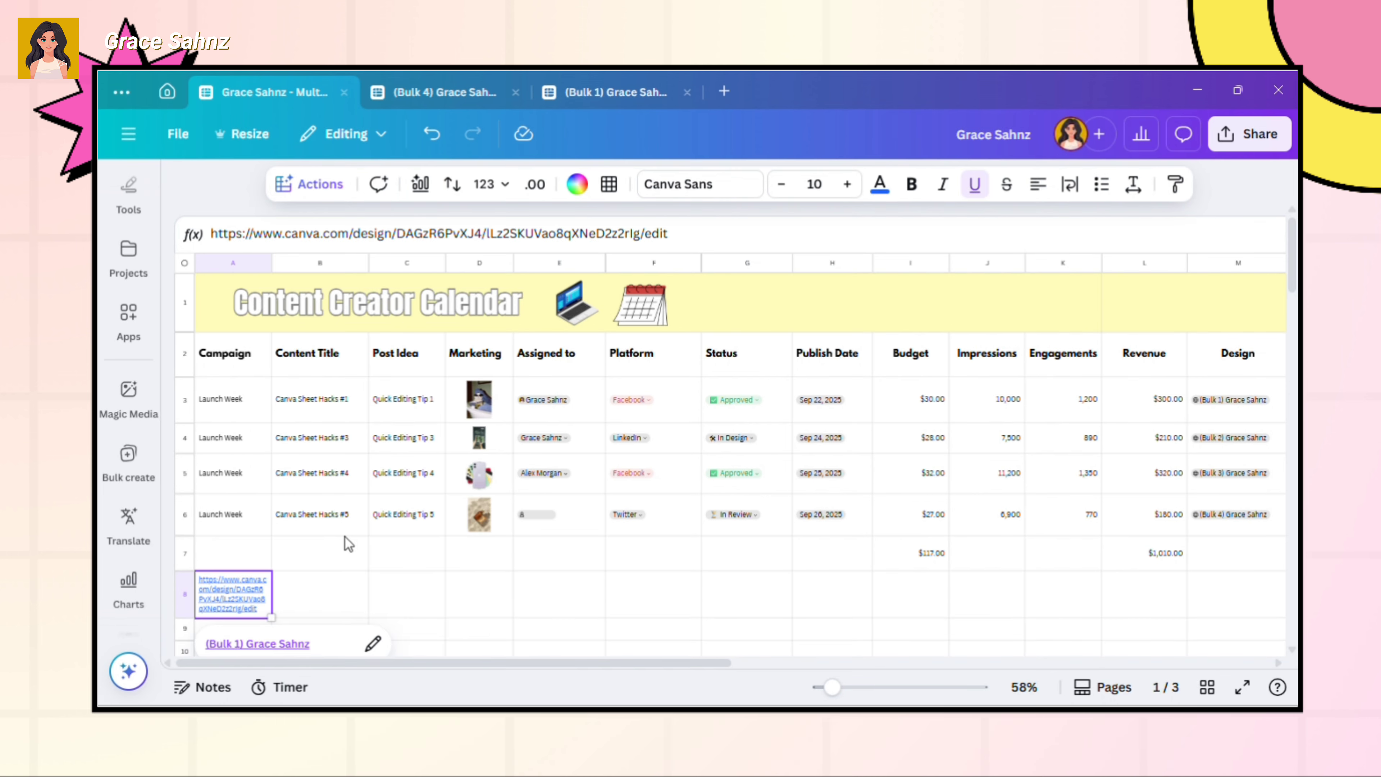
left_click(346, 605)
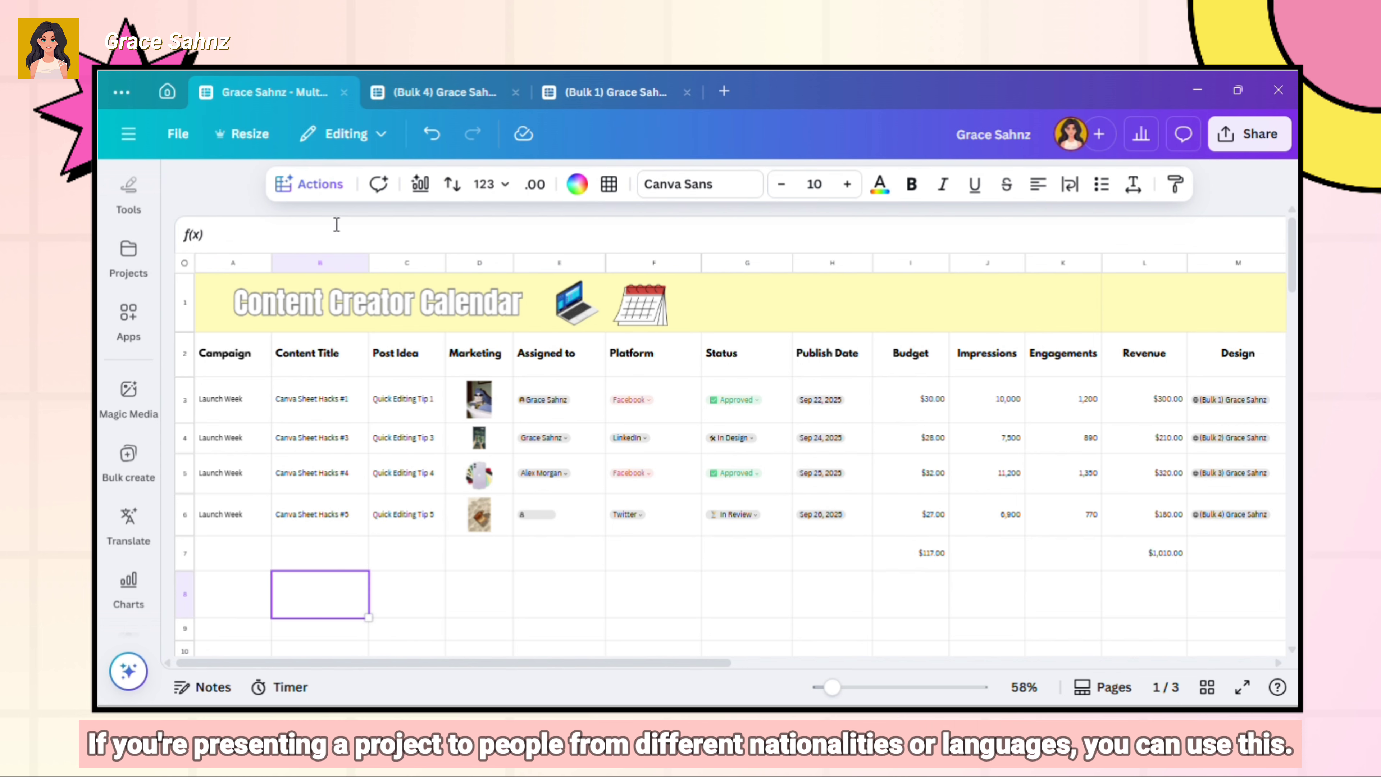
- Translate the text in cells A2:C6 into Japanese with a professional tone, and undo the translation
left_click(319, 184)
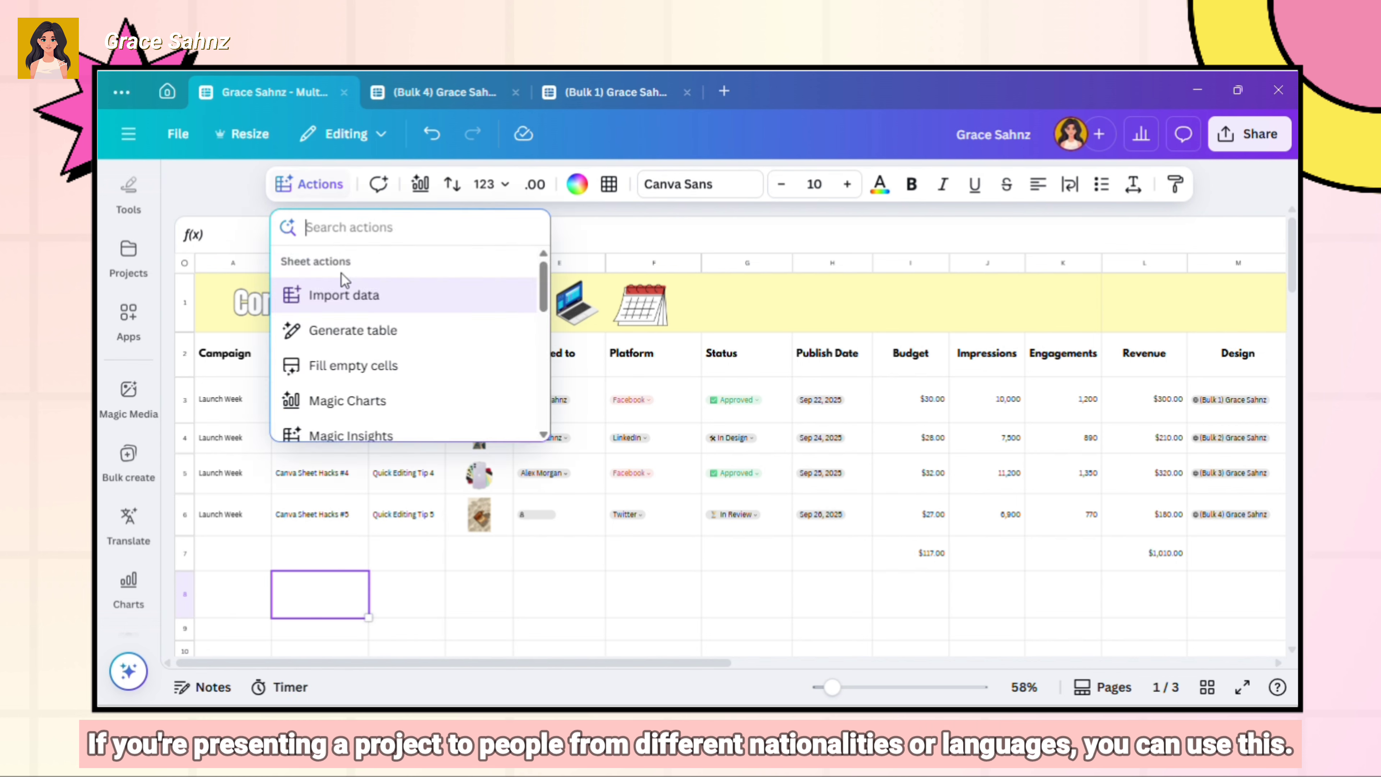
scroll(356, 386, "down", 5)
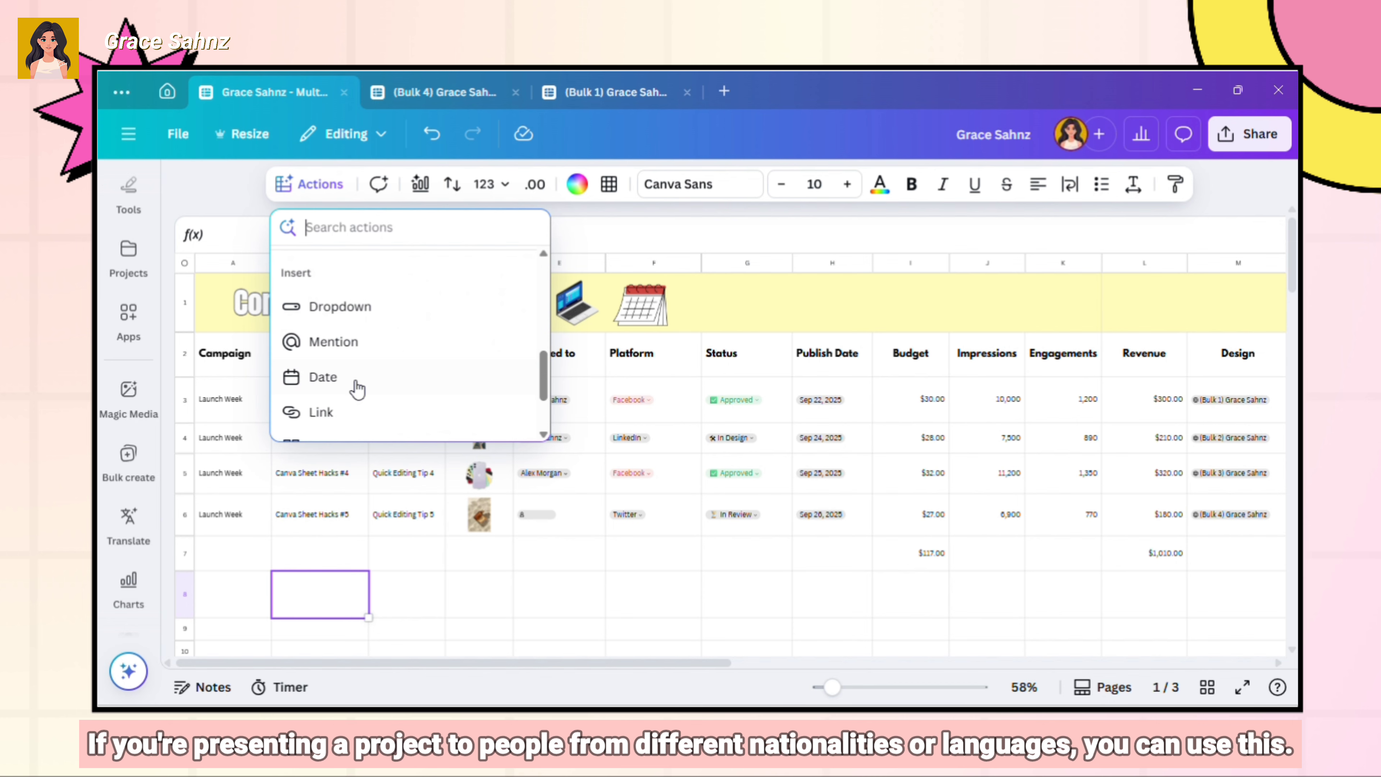
scroll(357, 389, "up", 3)
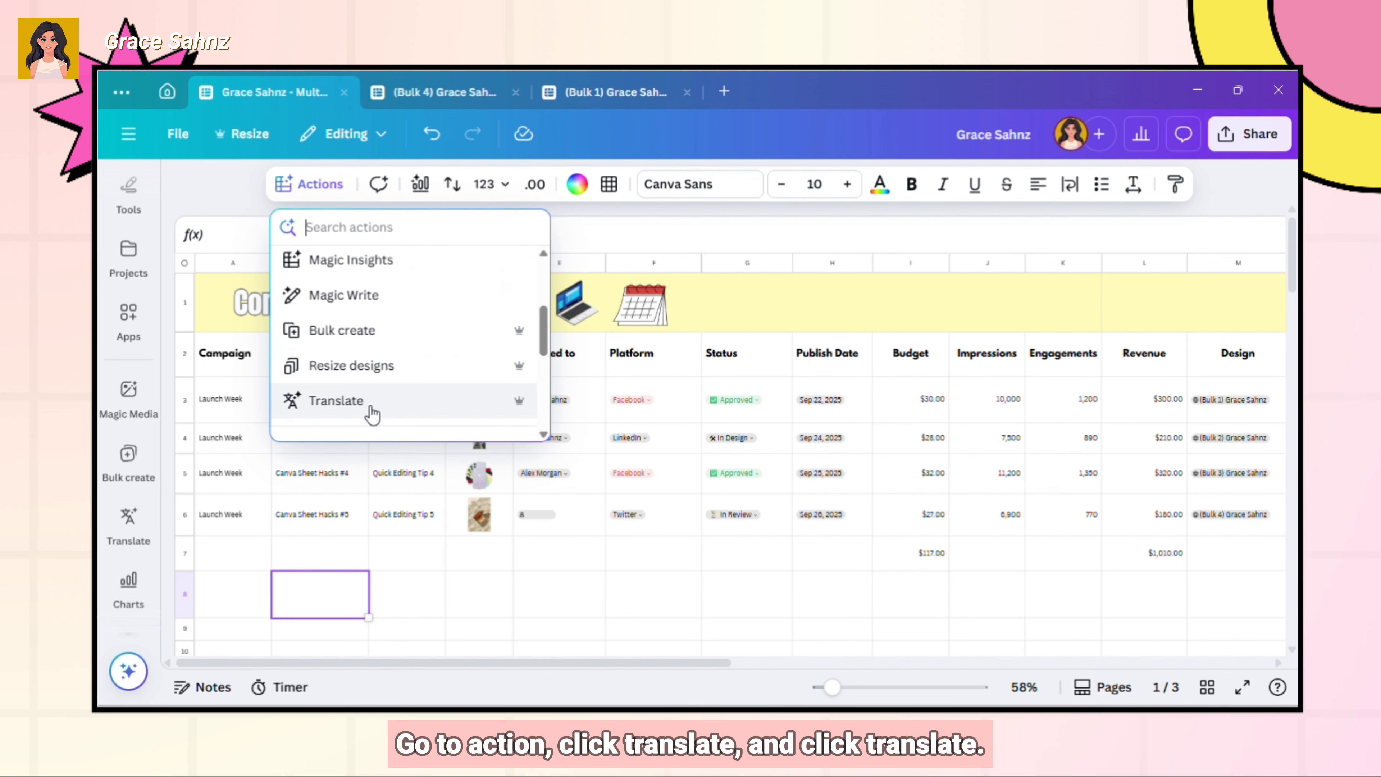
left_click(370, 406)
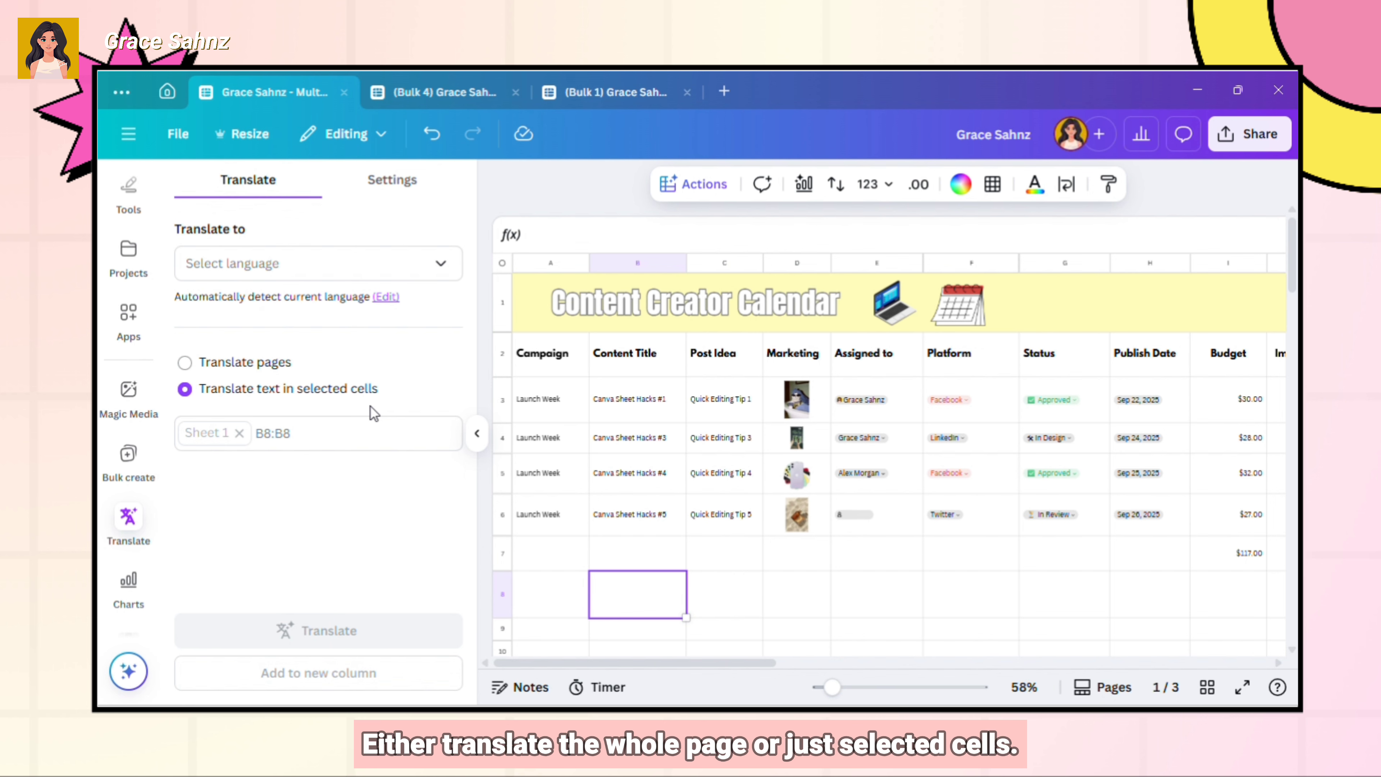
left_click(432, 264)
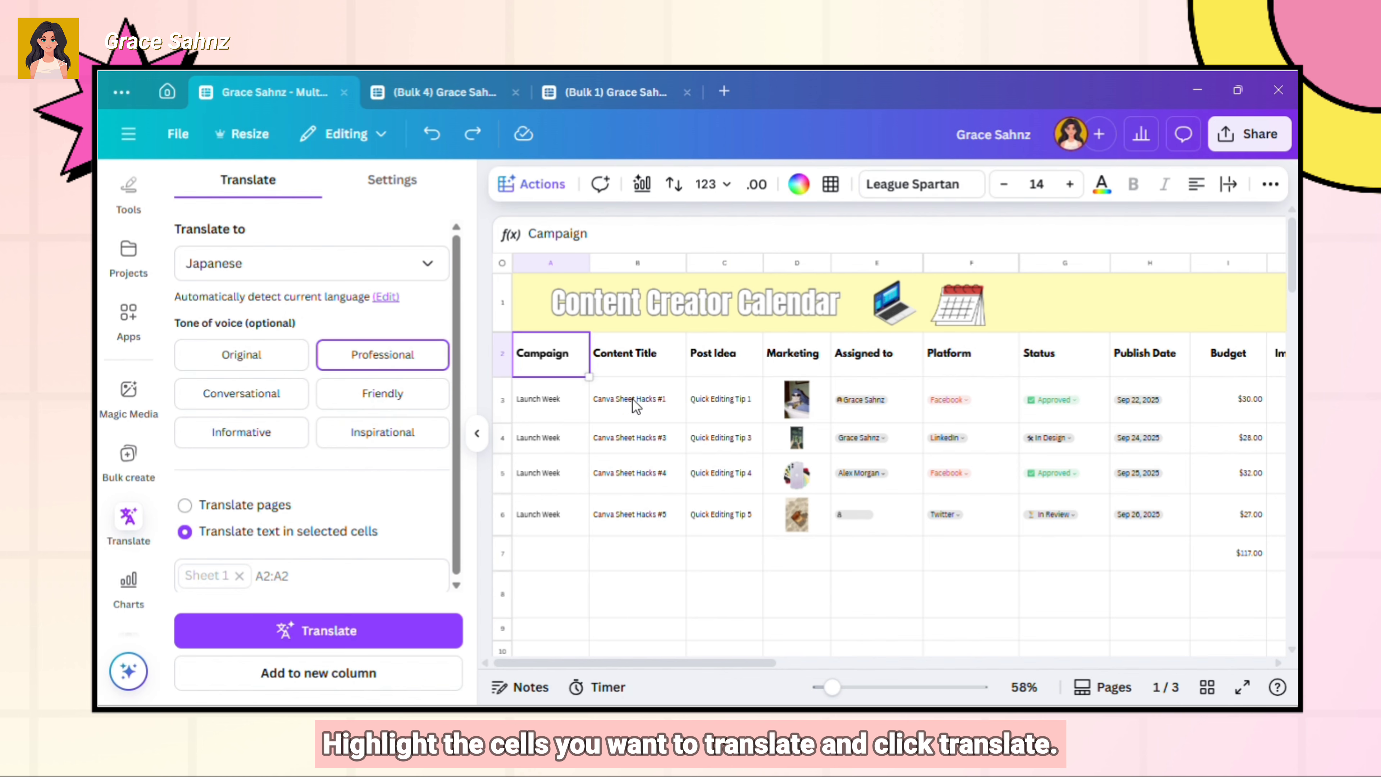
left_click_drag(632, 398, 732, 532)
left_click(348, 631)
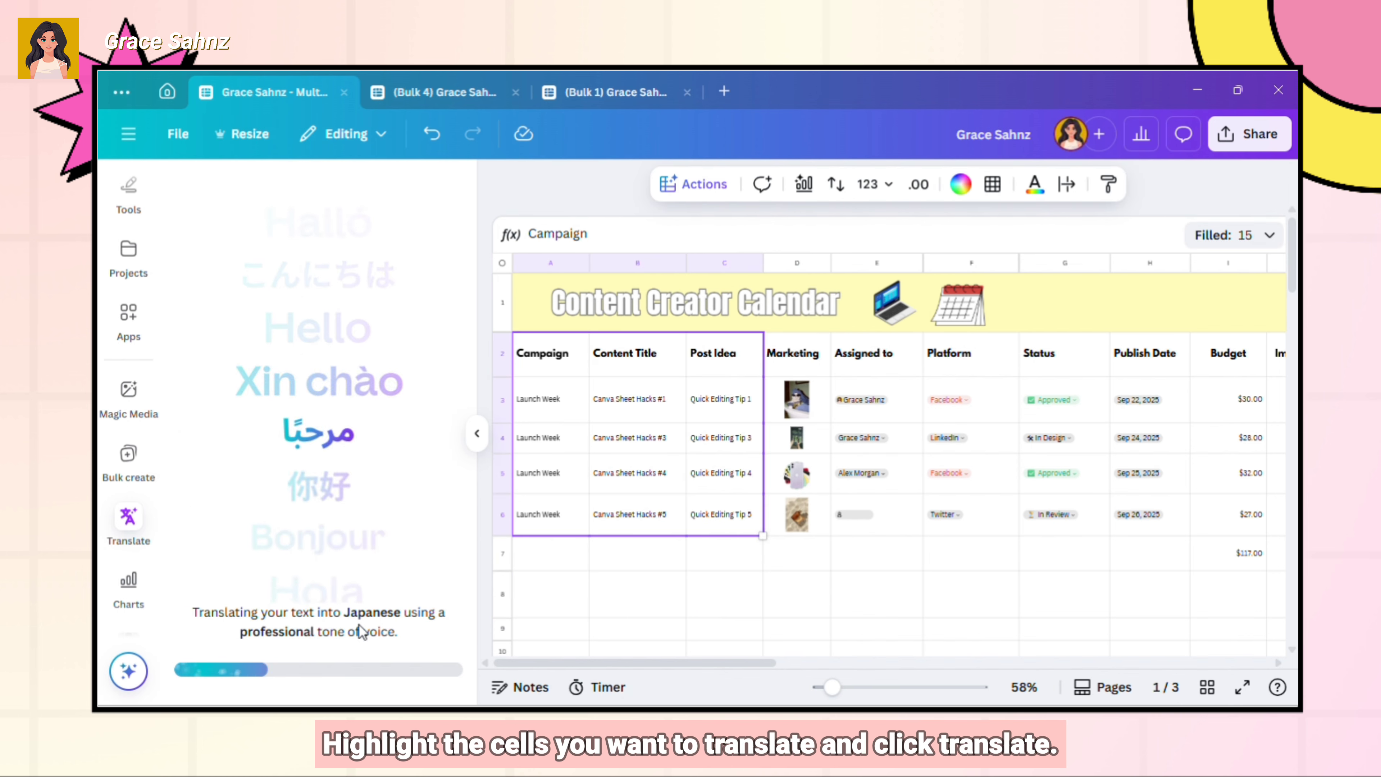
left_click(497, 595)
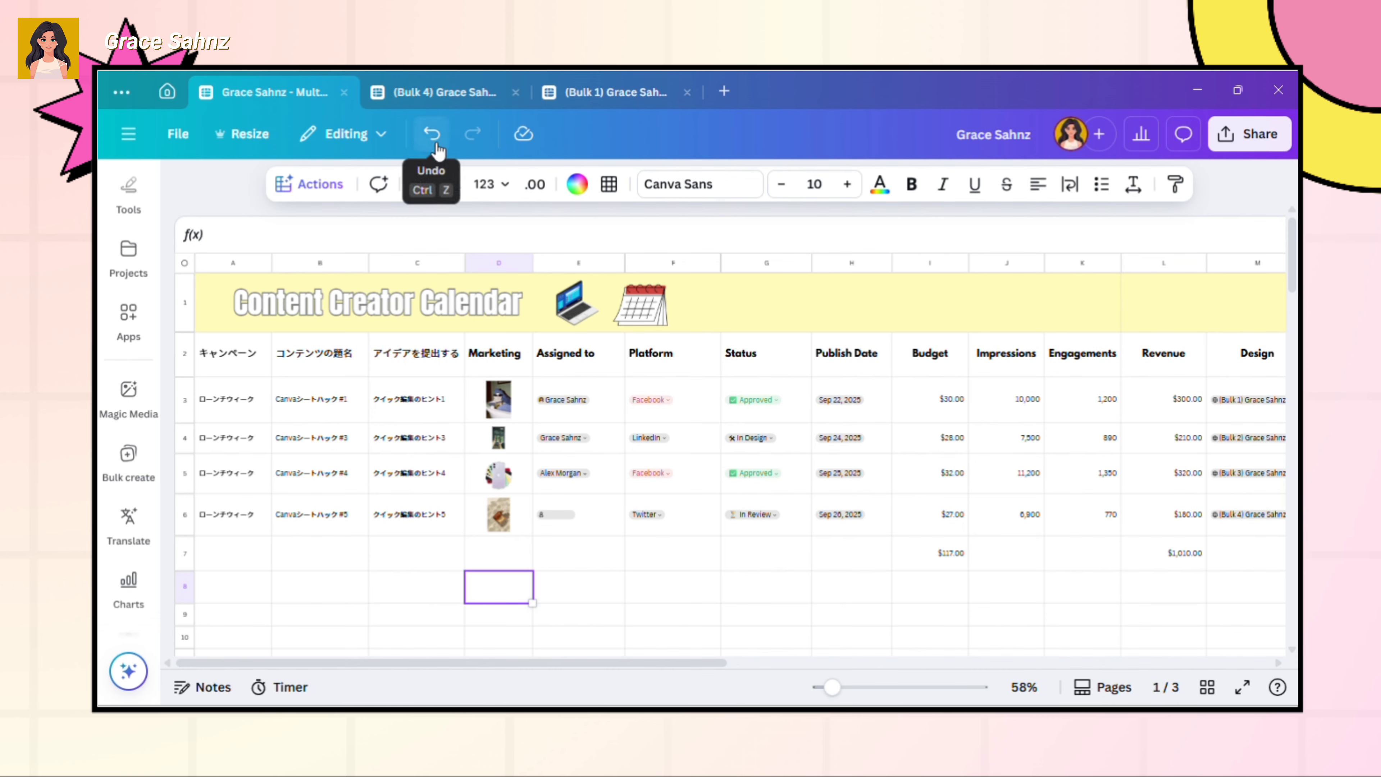
left_click(431, 134)
- Review the Import data sources and supported upload file types, and close them without importing
left_click(314, 186)
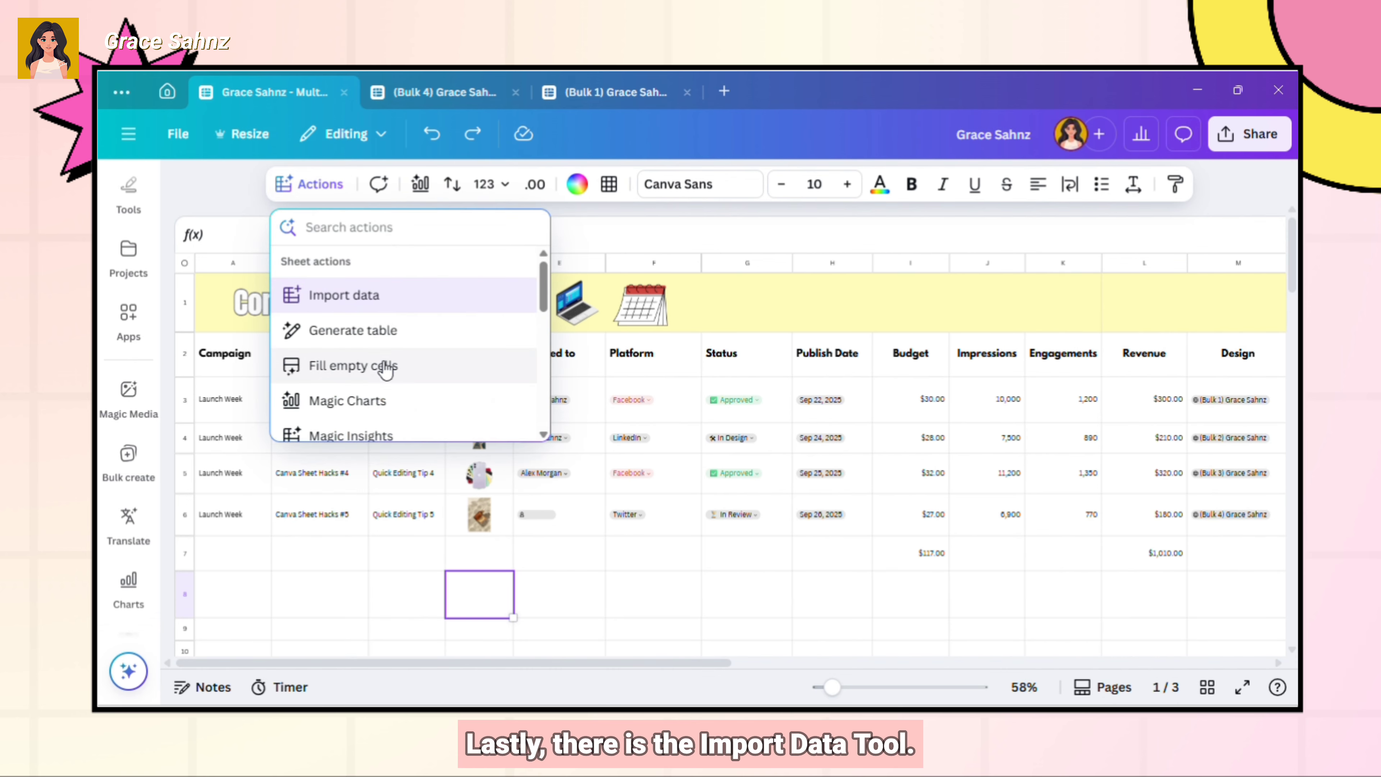
left_click(362, 296)
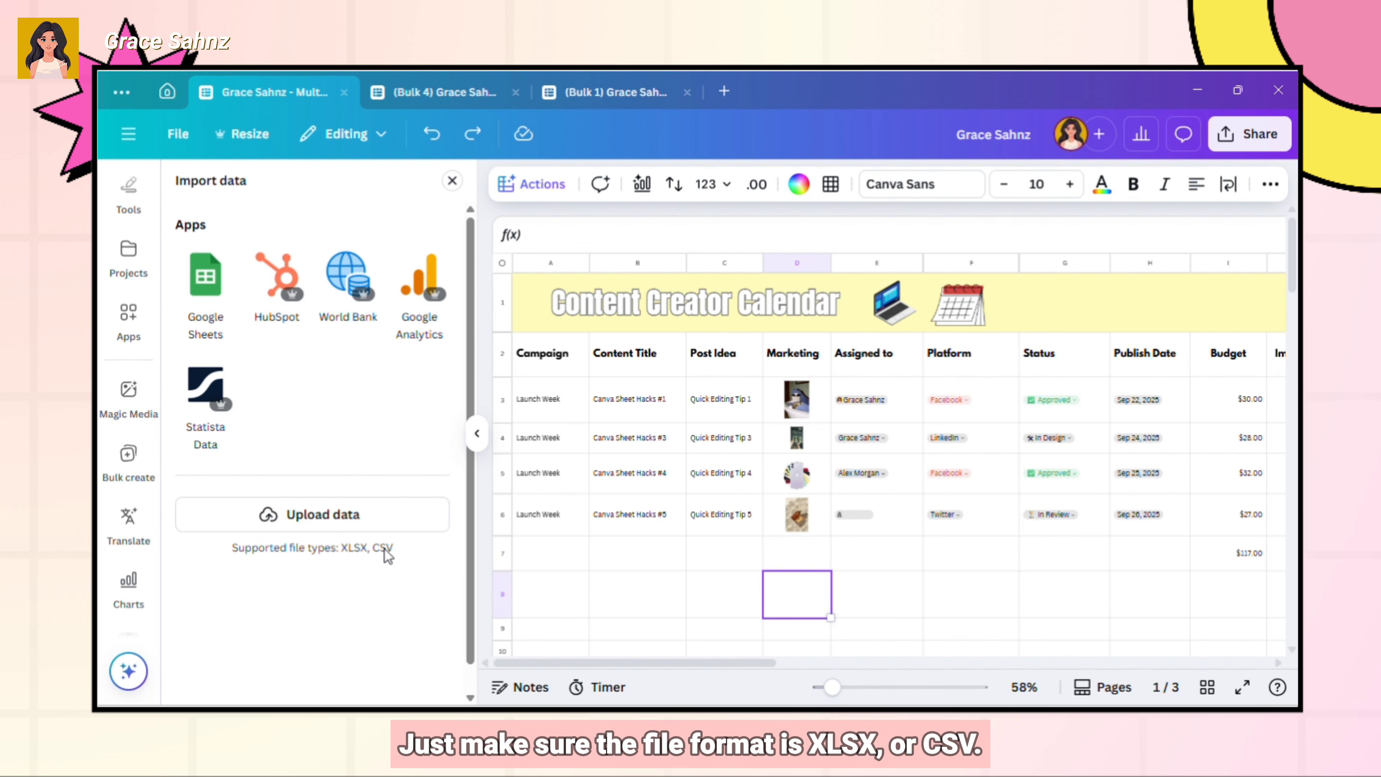
left_click(451, 180)
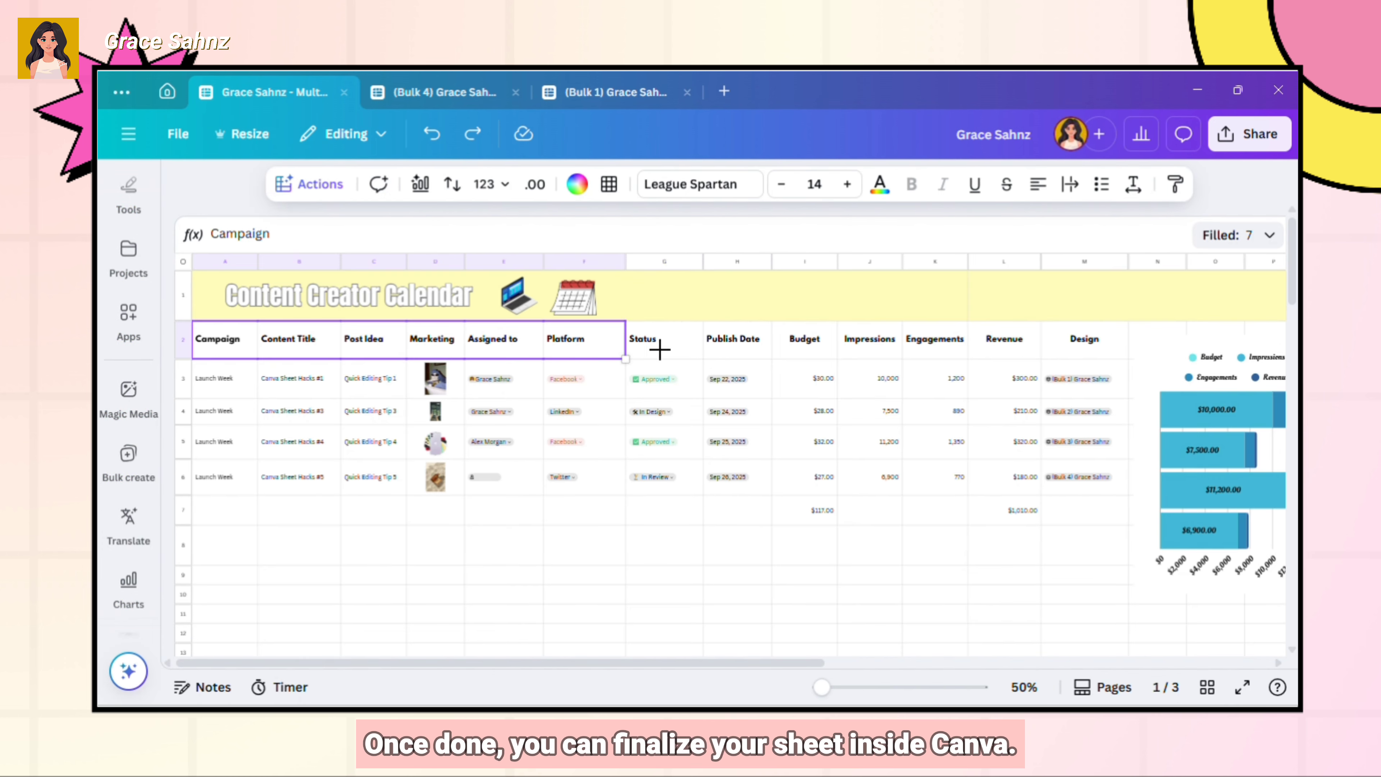
- Fill the header row cells A2:M2, Campaign to Design, with a light beige color
left_click_drag(657, 348, 1124, 340)
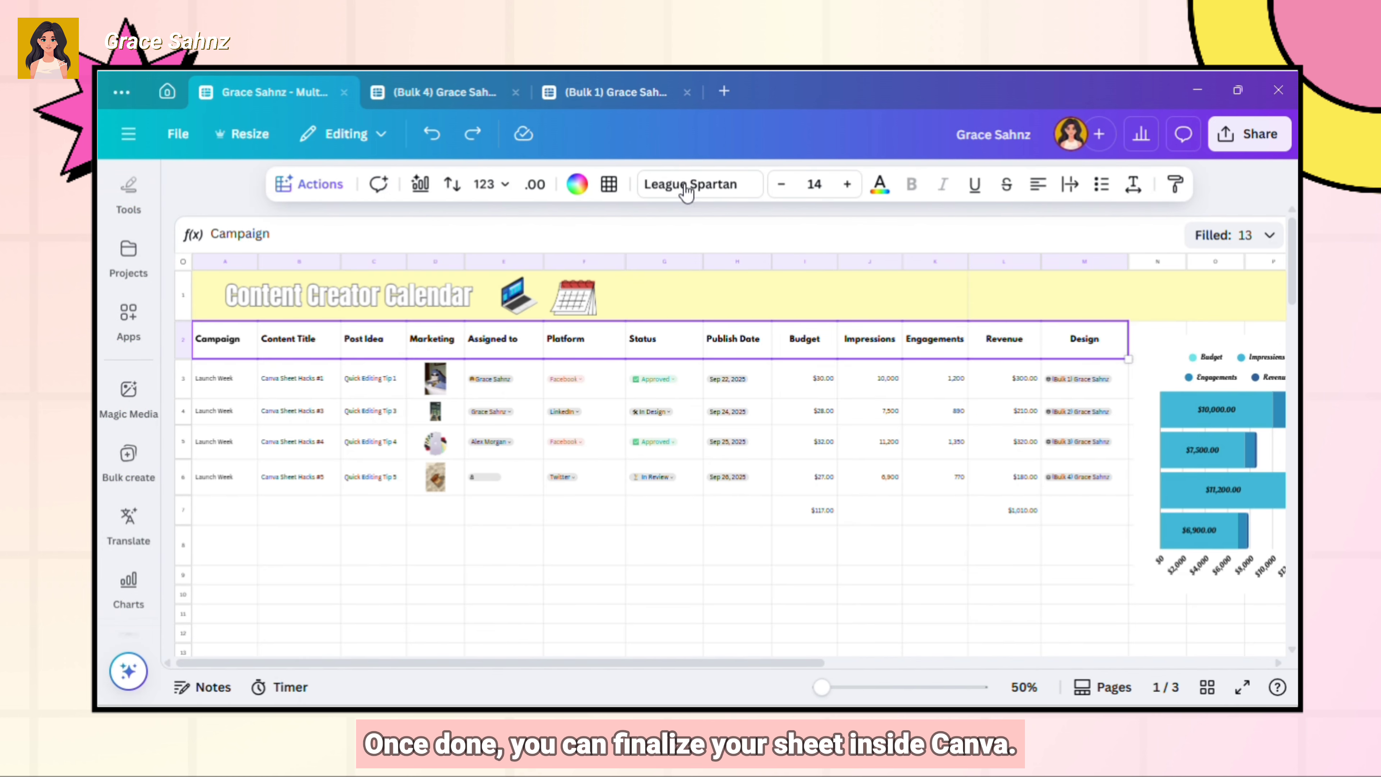
left_click(576, 184)
left_click(231, 444)
left_click(440, 235)
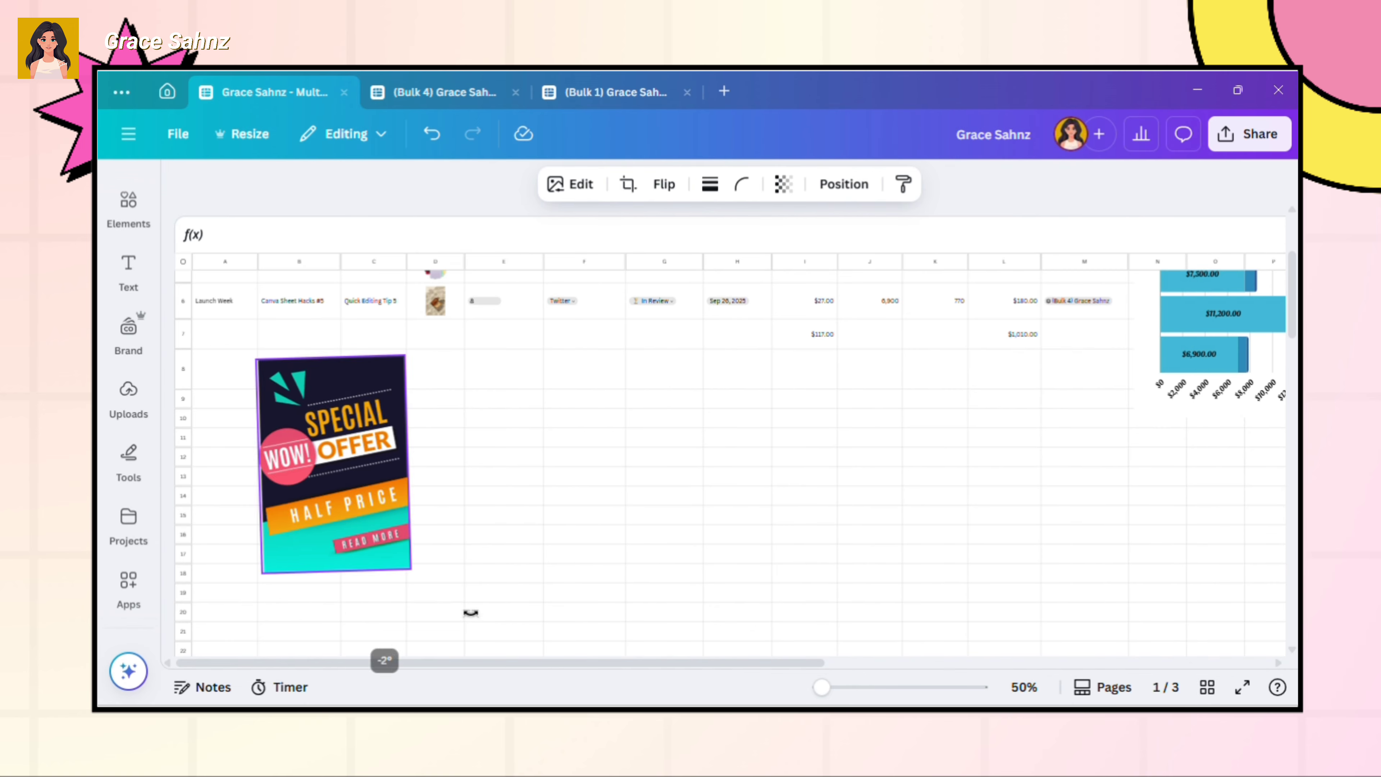
- Rotate the Special Offer poster image below the table counterclockwise
left_click_drag(469, 611, 423, 604)
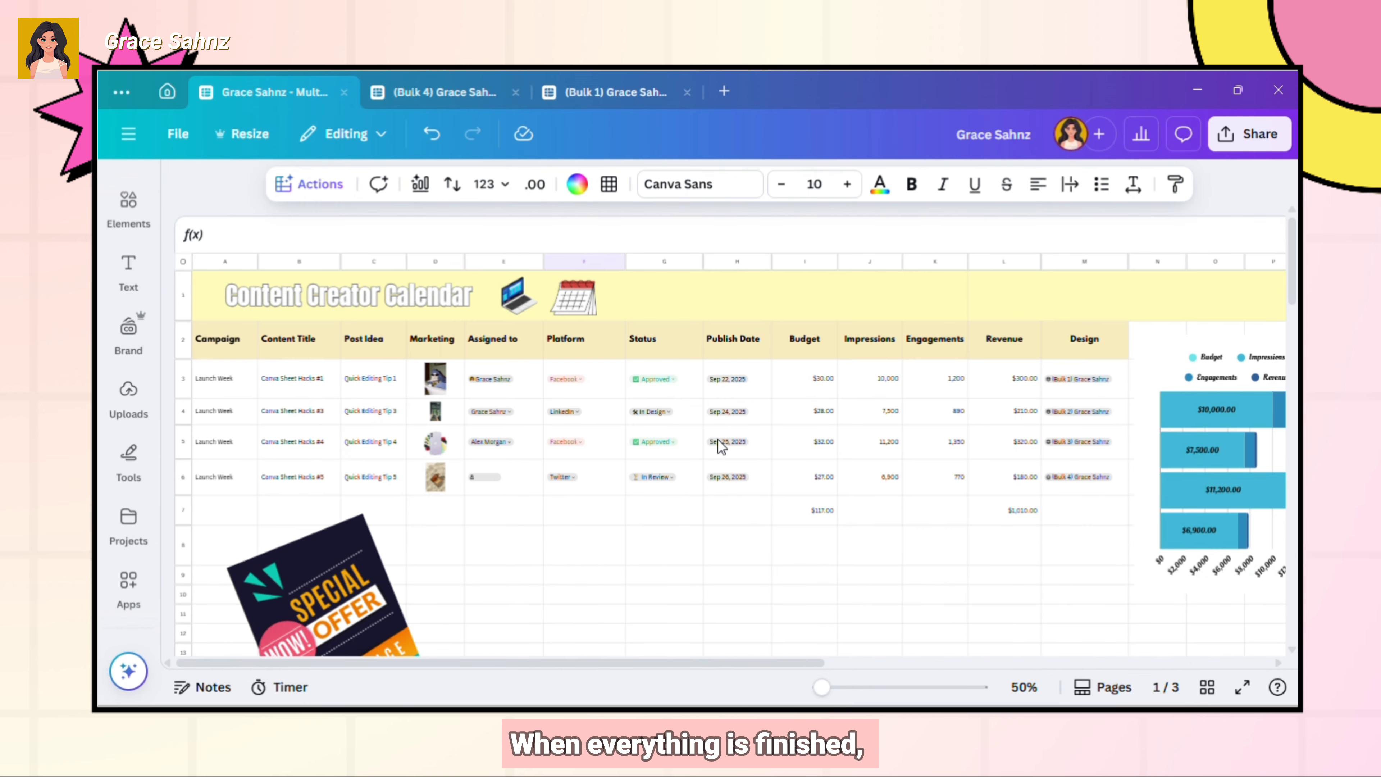
- Set the design's sharing access to anyone with the link, with the Can view permission
left_click(1251, 134)
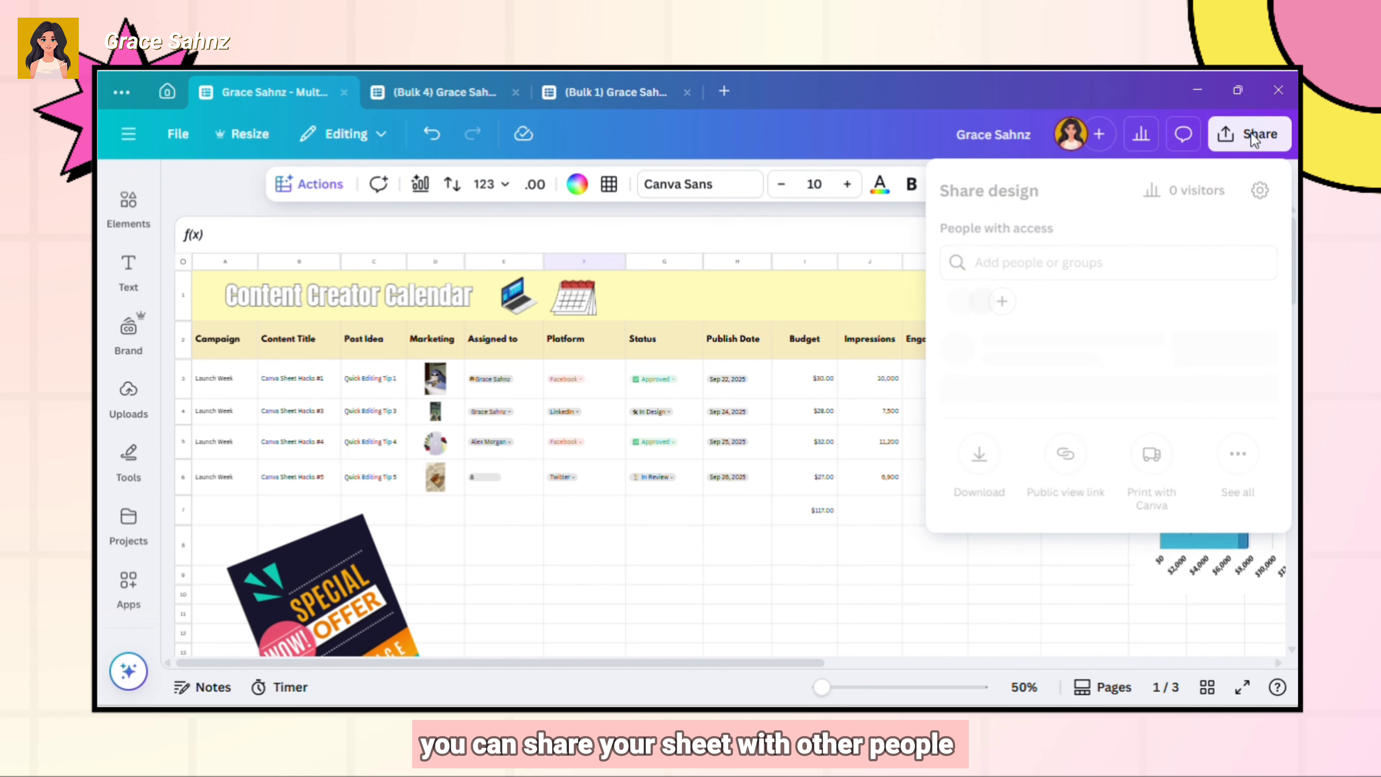
left_click(1259, 382)
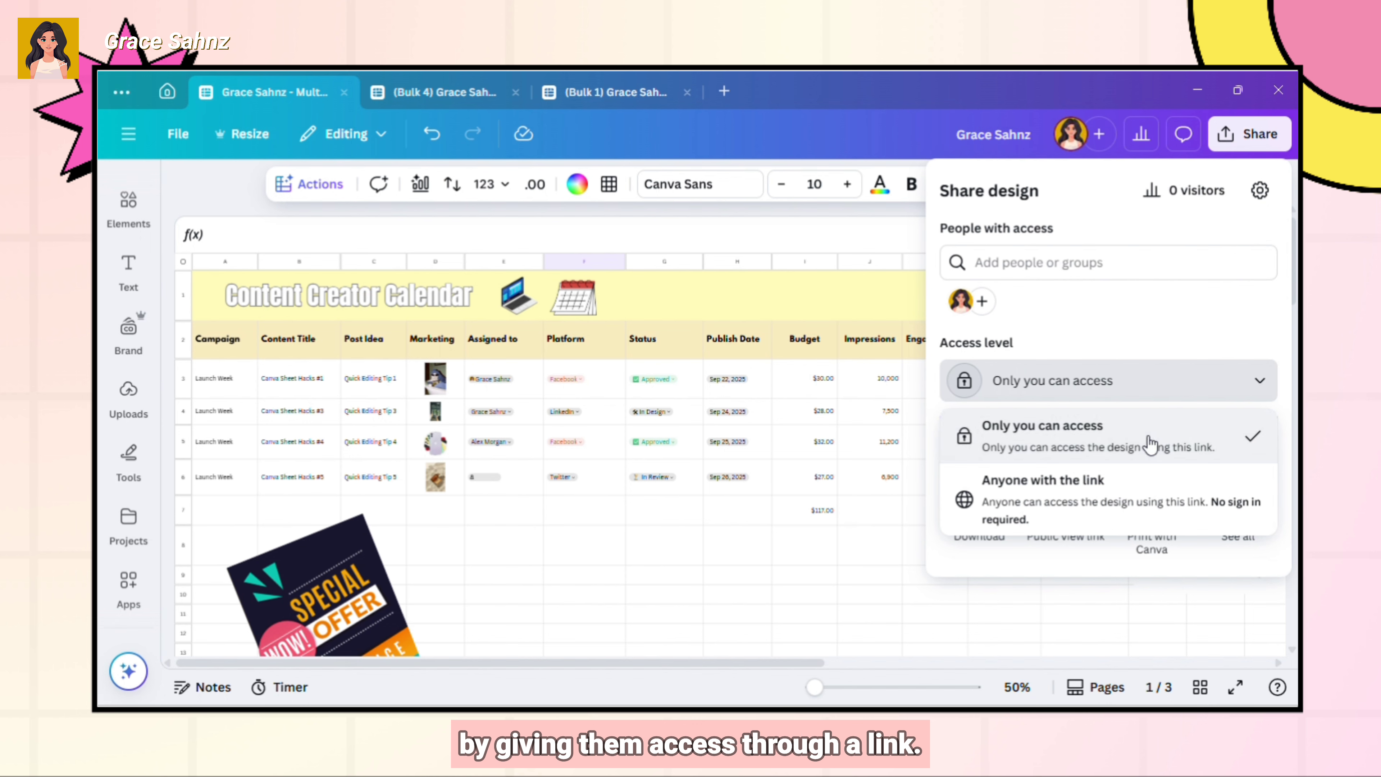
left_click(1141, 493)
left_click(1230, 382)
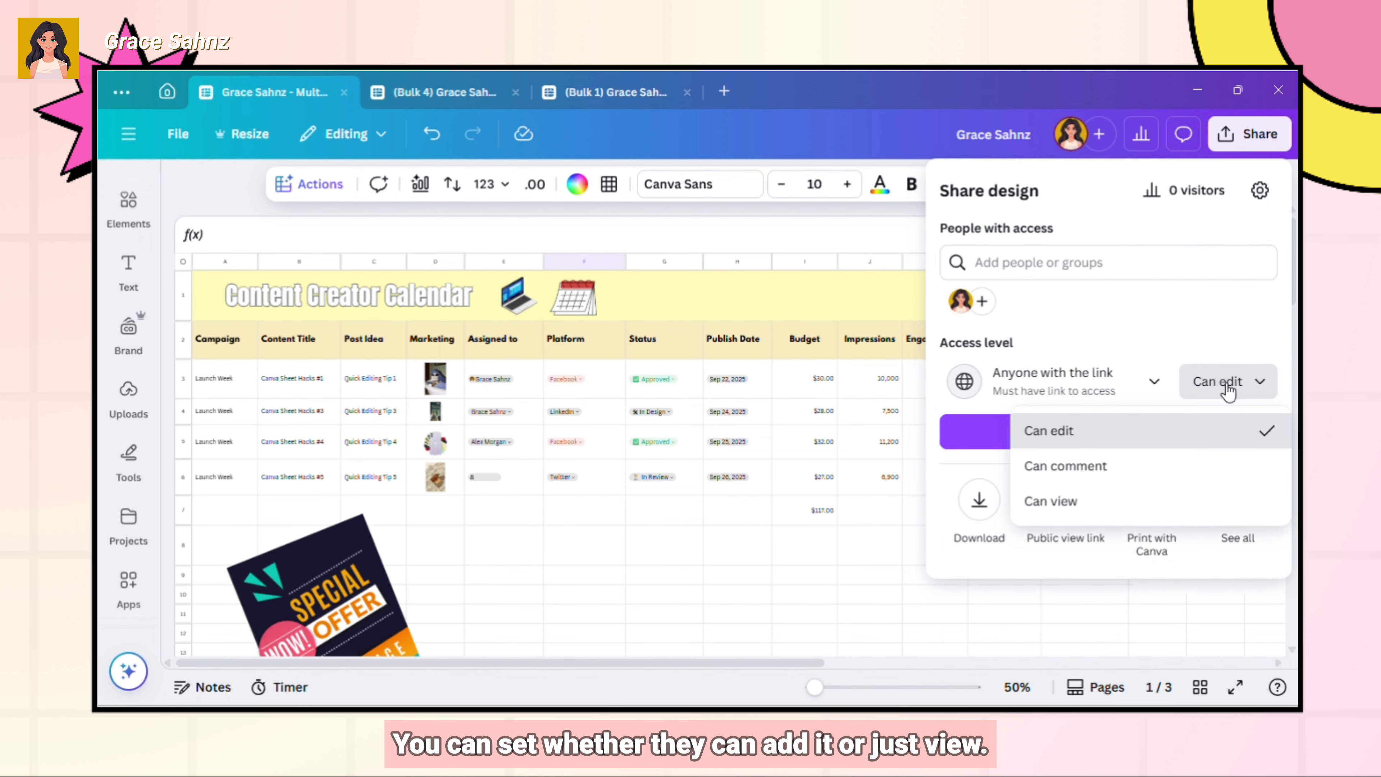
left_click(1052, 500)
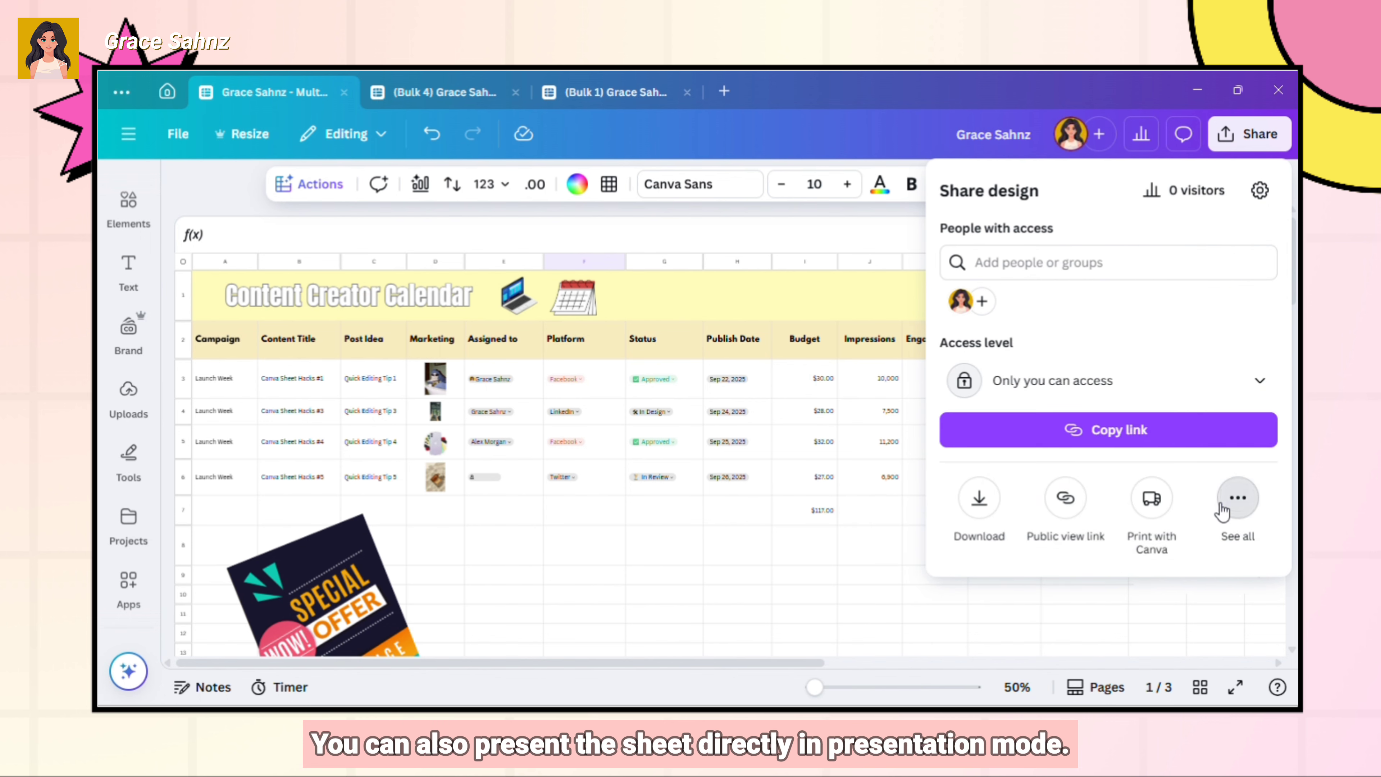
- Present the sheet in full screen at own pace and look across its columns
left_click(1235, 502)
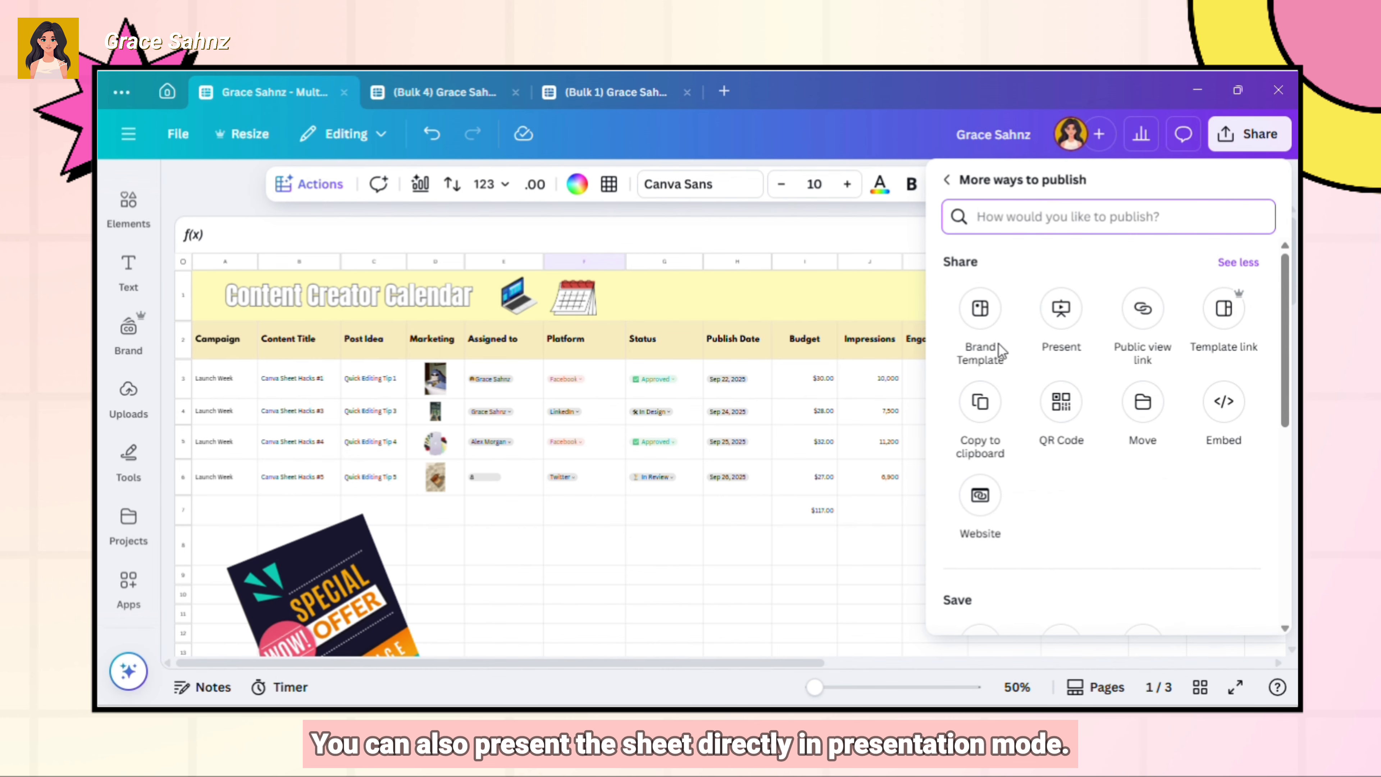
left_click(1074, 316)
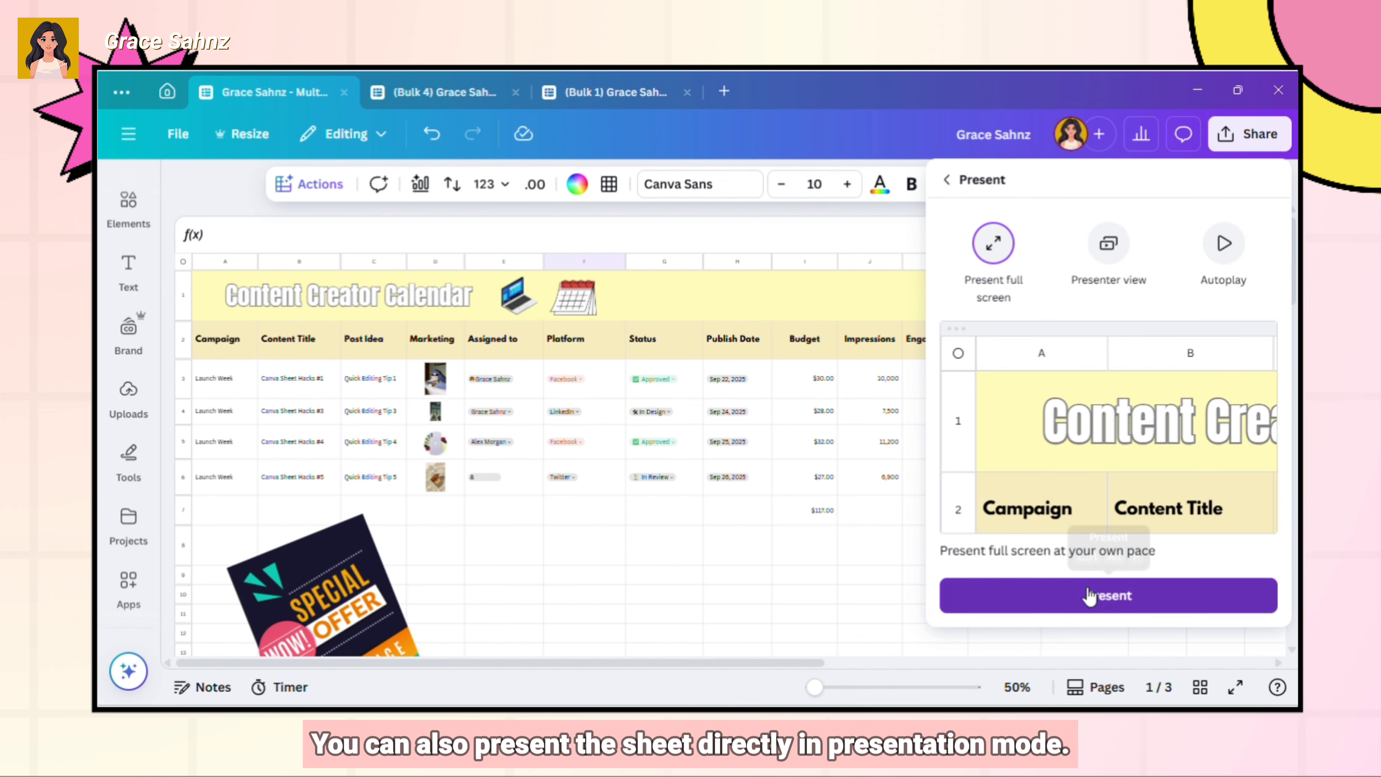
left_click(1005, 596)
scroll(697, 494, "right", 4)
left_click_drag(696, 493, 570, 499)
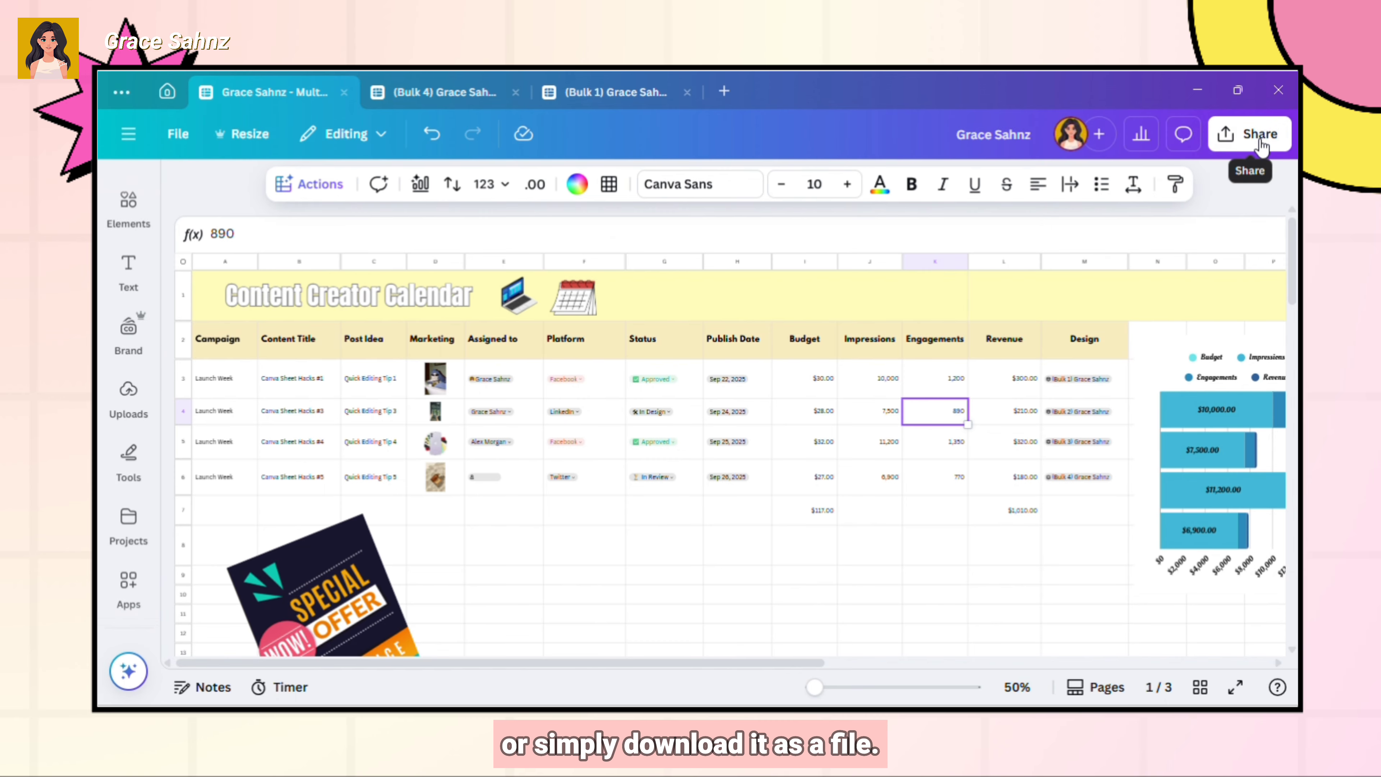
- Review the file types available for downloading the design, and close the sharing options without downloading
left_click(1259, 141)
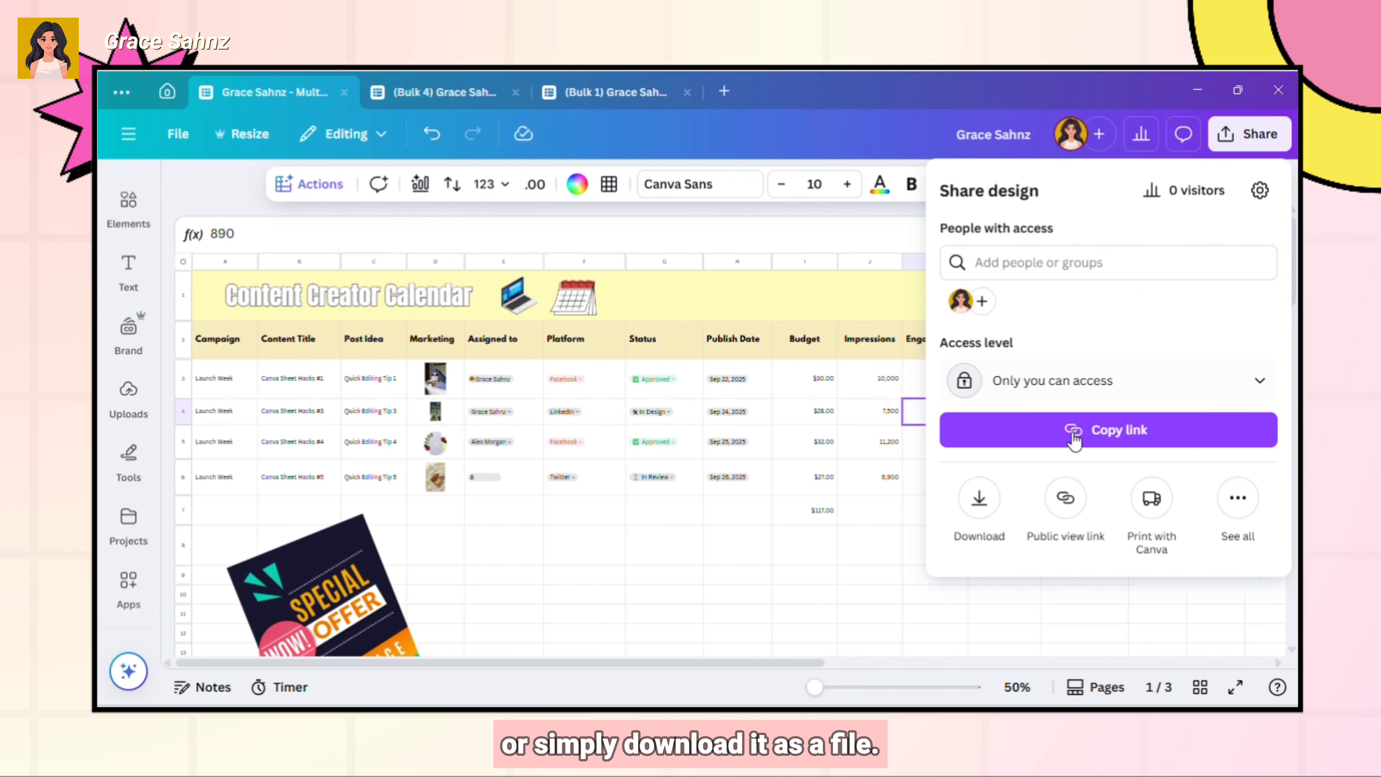
left_click(981, 502)
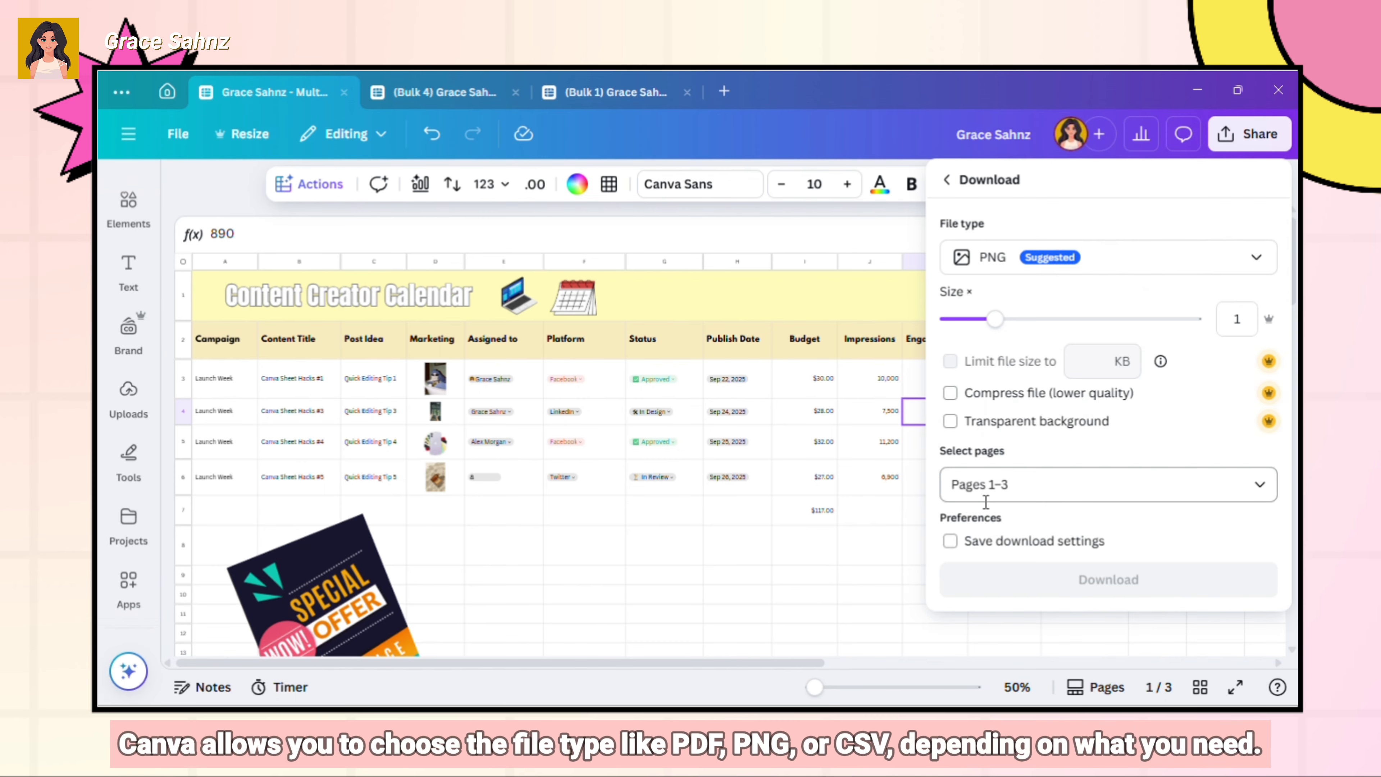
left_click(1105, 268)
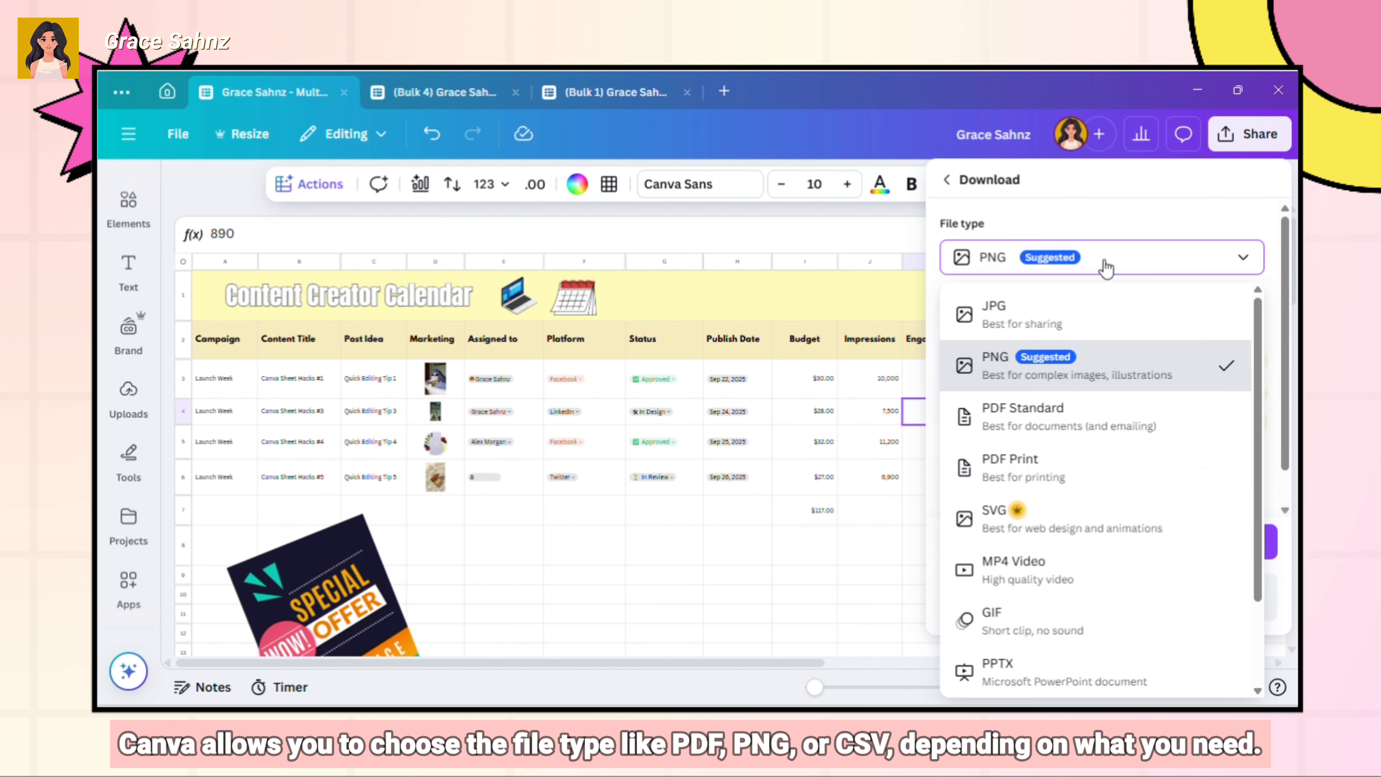
scroll(1080, 381, "down", 3)
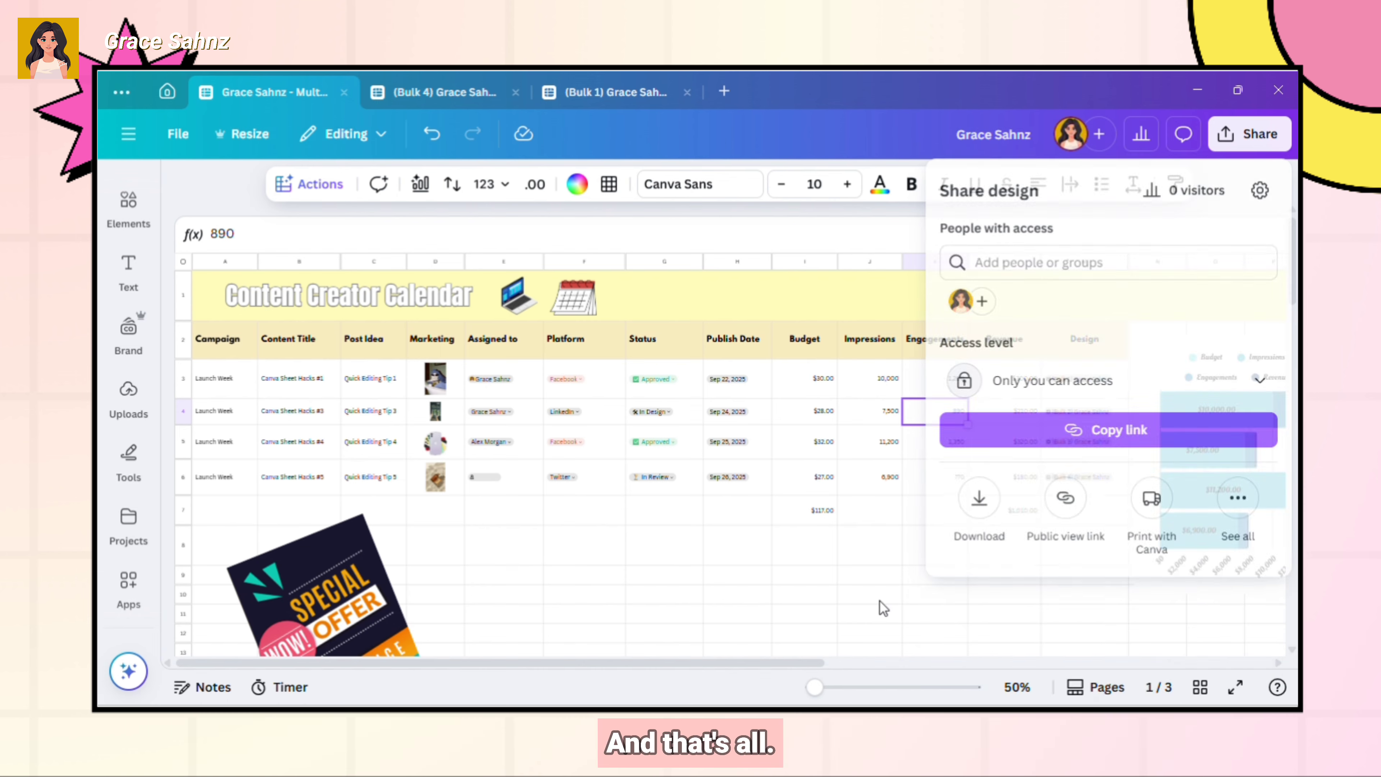
left_click(878, 605)
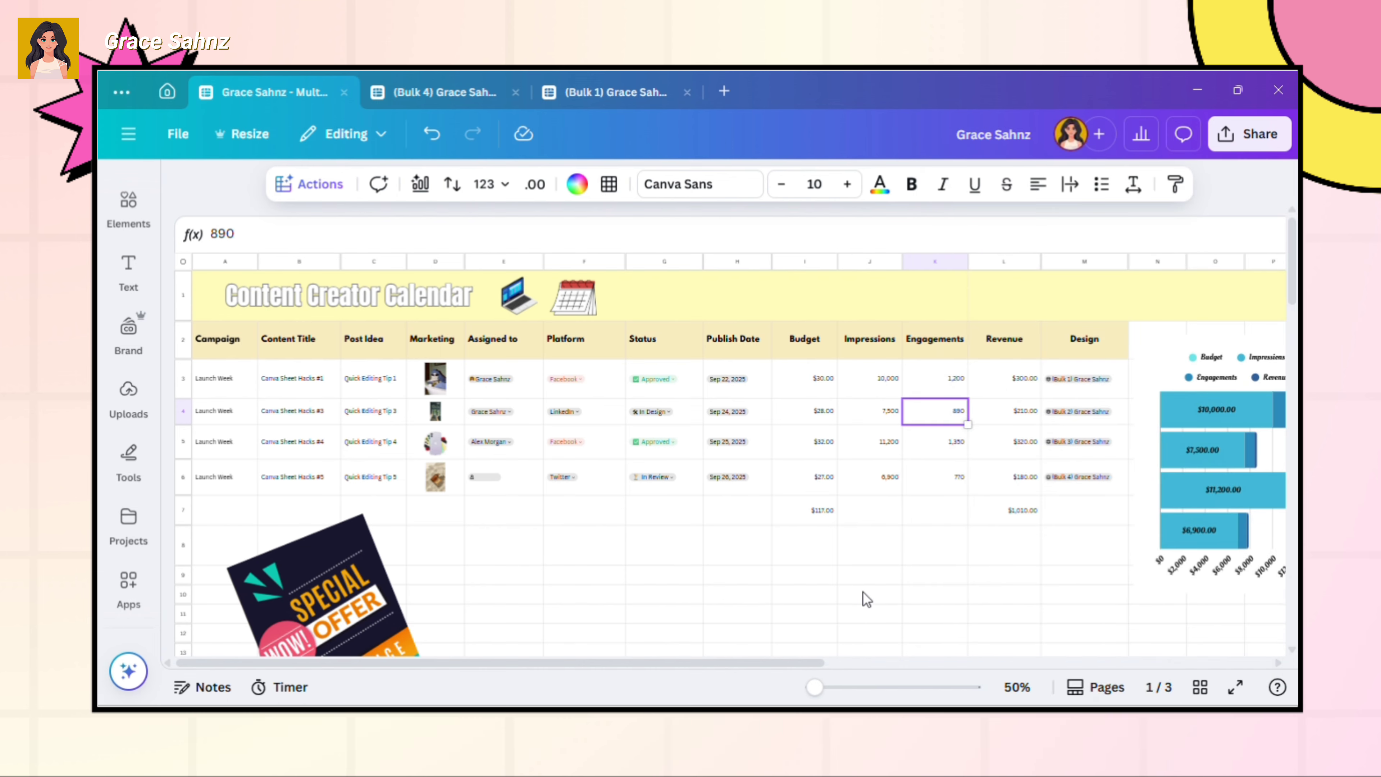